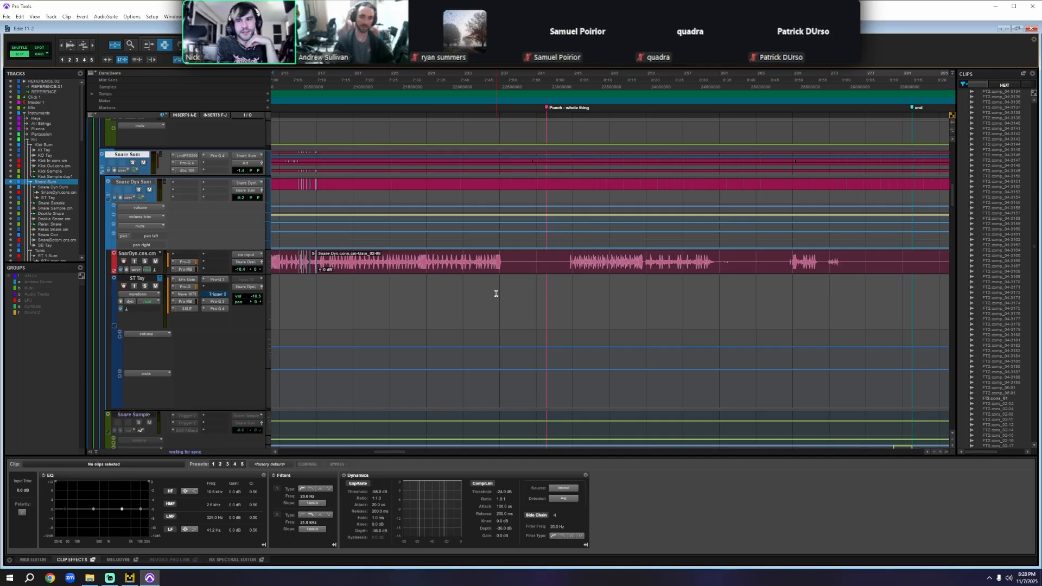
# - Go to the Speak section of the timeline and place the playback start just before the first ST Tay clip
pyautogui.hscroll(5, 493, 339)
pyautogui.scroll(-2, 555, 358)
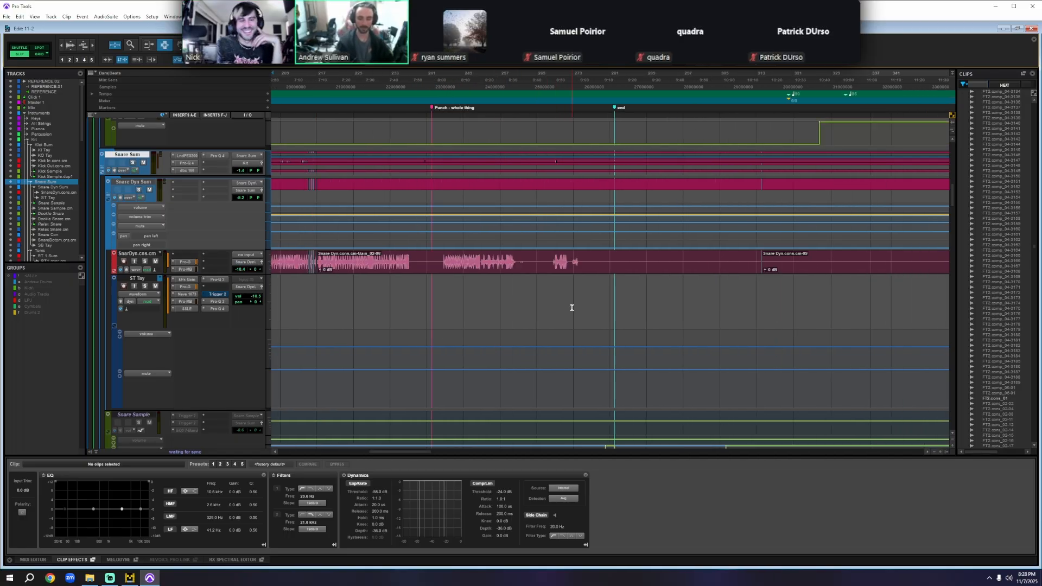
pyautogui.press('Left')
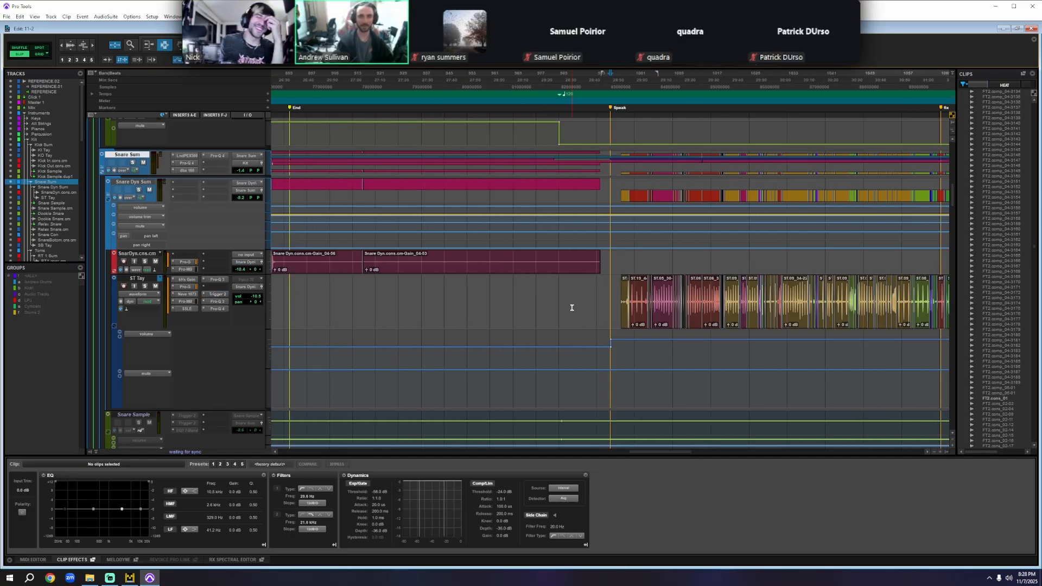
pyautogui.click(624, 82)
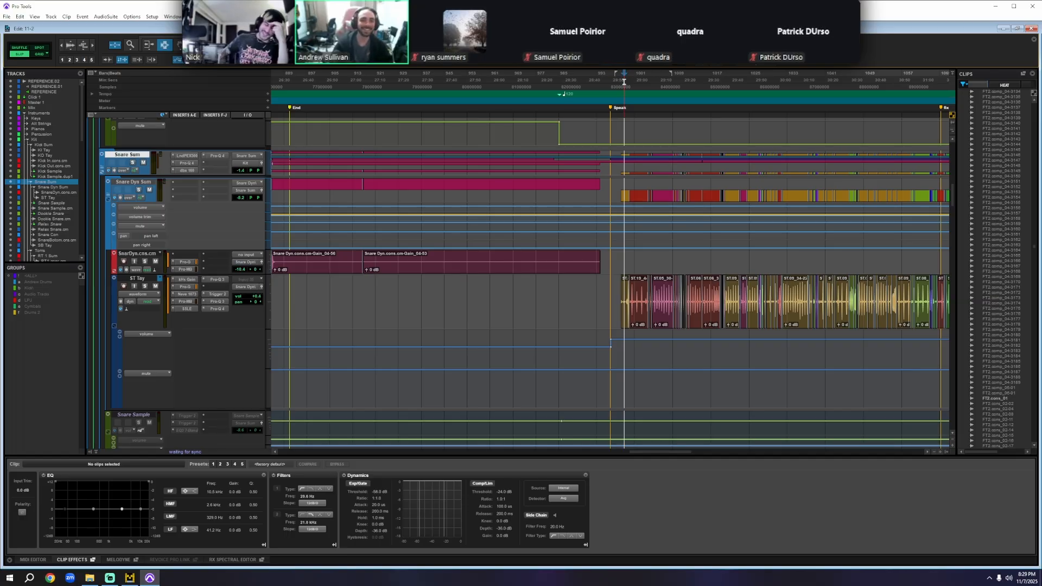
pyautogui.press('t')
pyautogui.press('t')
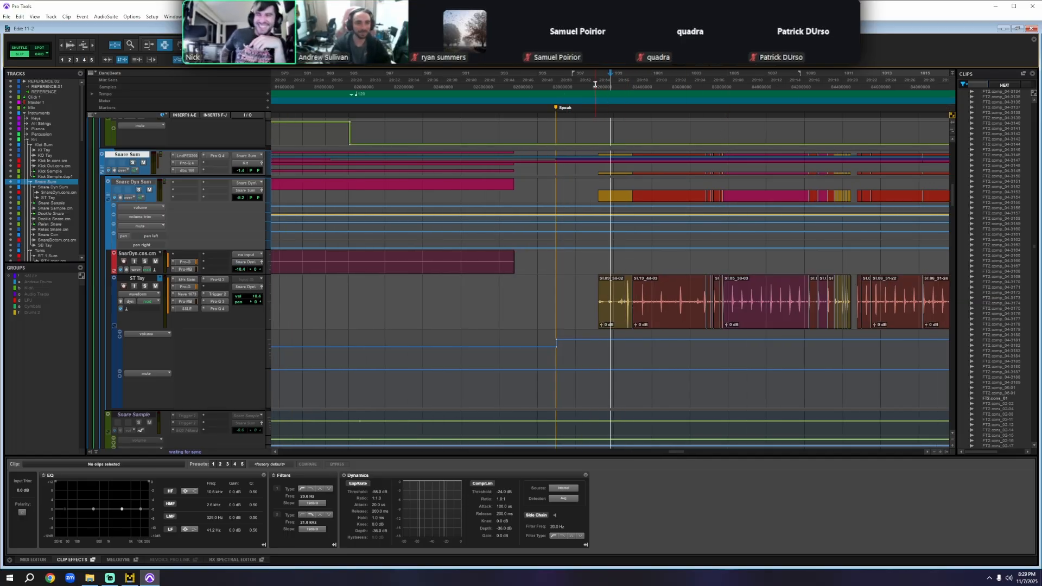
pyautogui.click(593, 83)
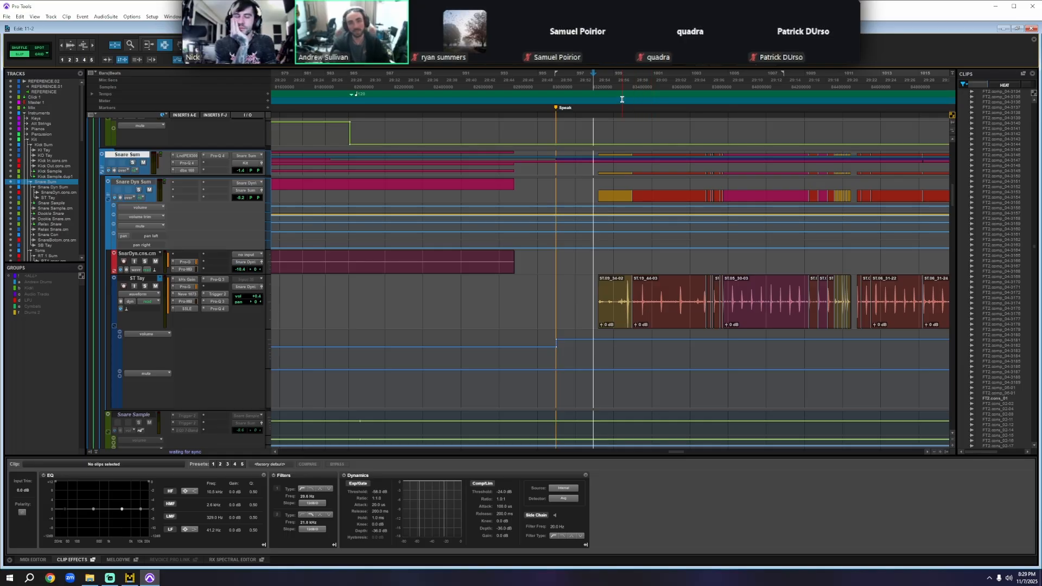
# - Inspect the CLA MixHub insert on the OH track and its CLA-2A compressor in the mixer, and return to the edit view
pyautogui.hotkey('ctrl', '=')
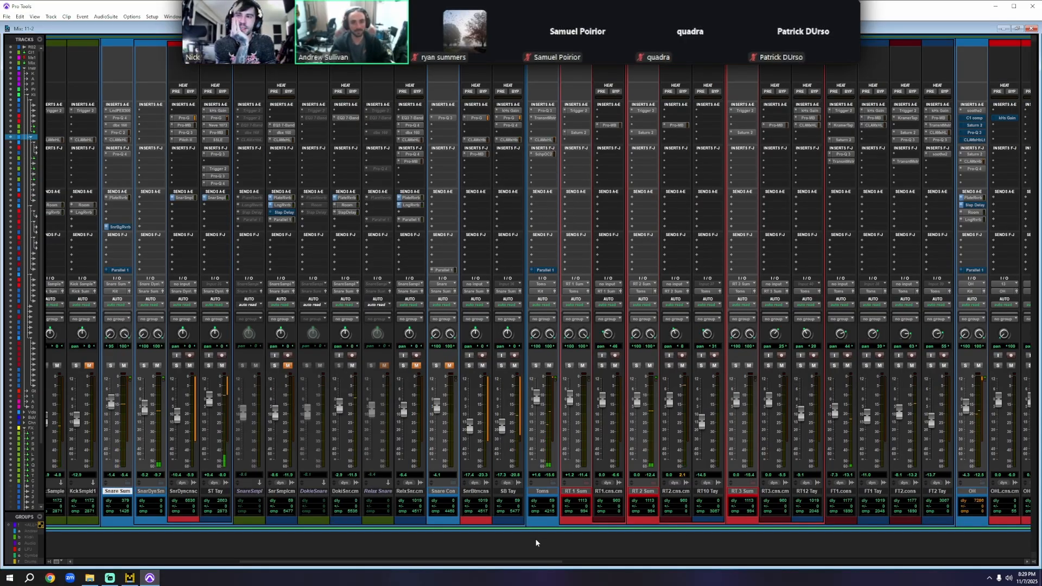
pyautogui.hscroll(3, 545, 569)
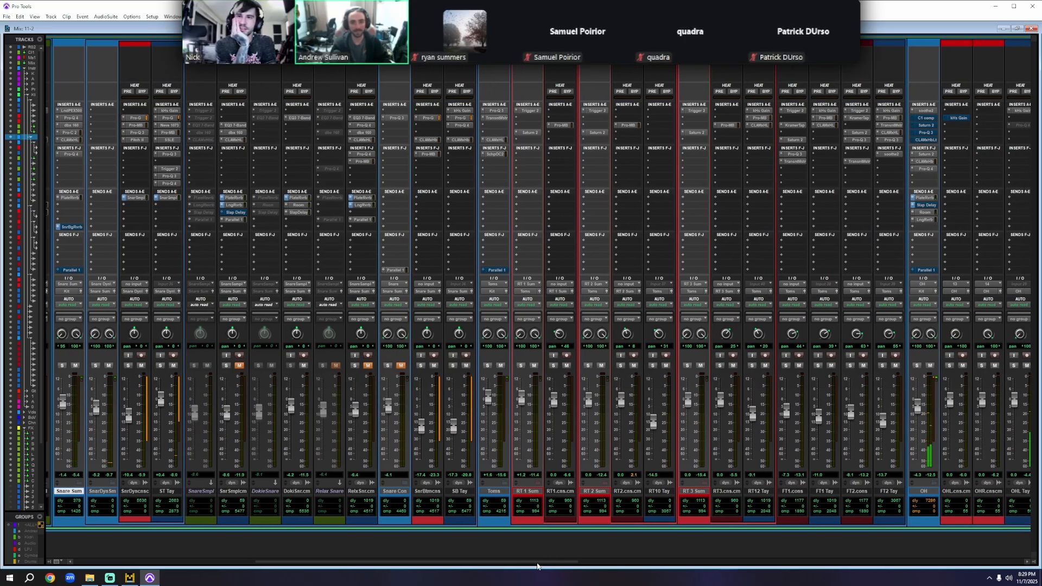
pyautogui.hscroll(1, 546, 566)
pyautogui.hscroll(1, 550, 566)
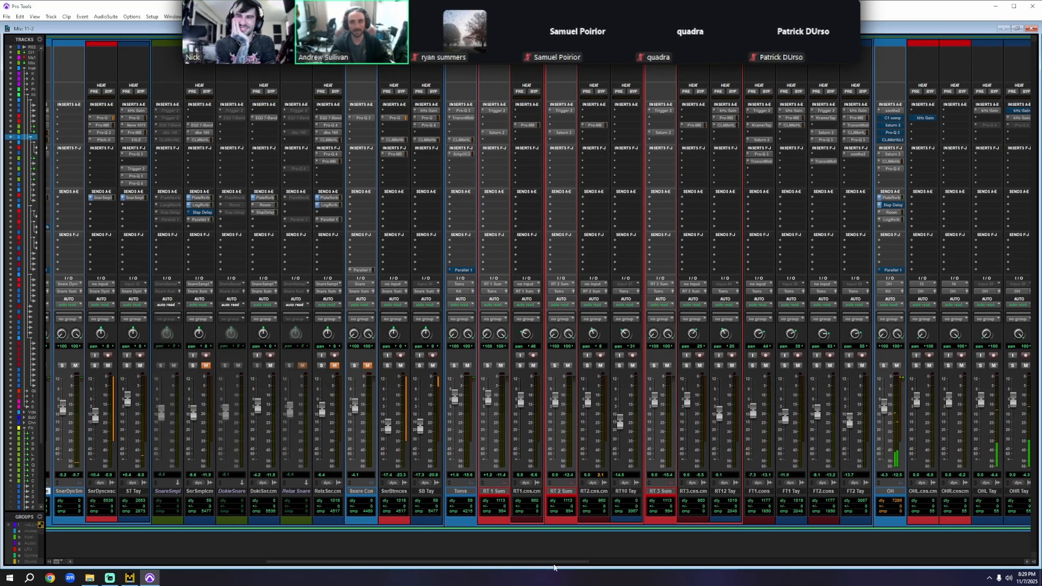
pyautogui.click(897, 162)
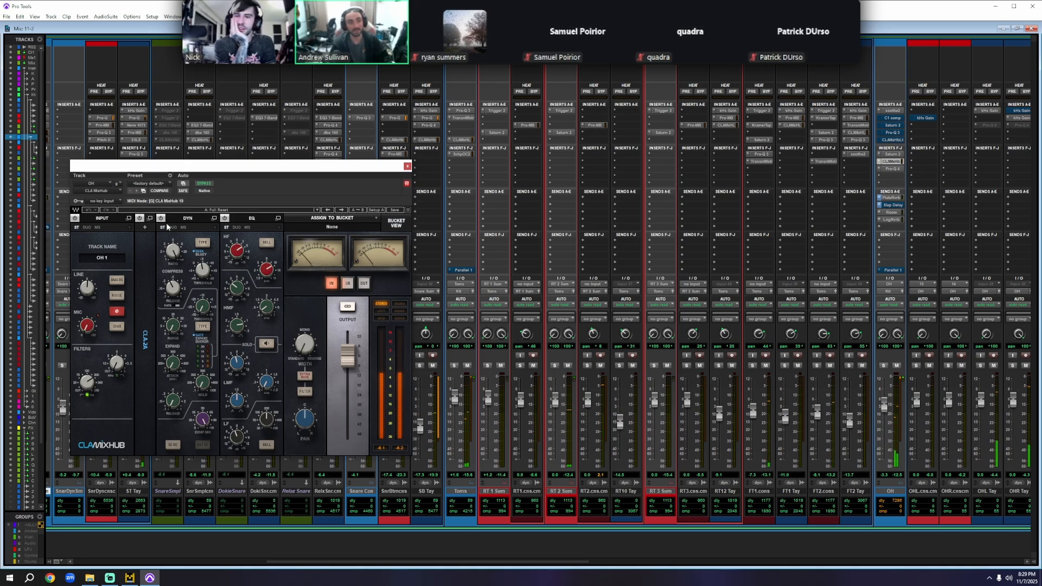
pyautogui.click(214, 218)
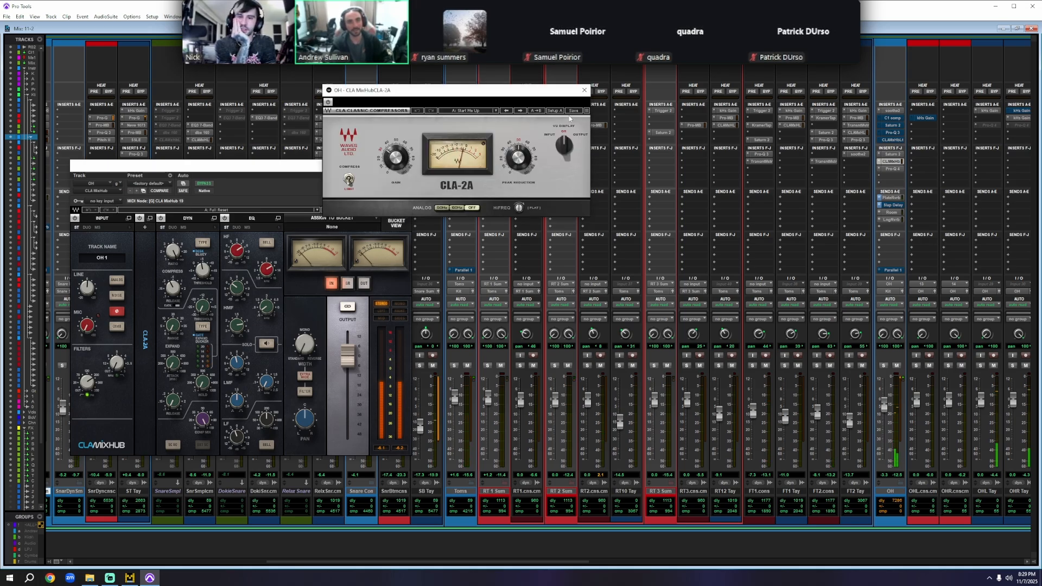
pyautogui.click(583, 91)
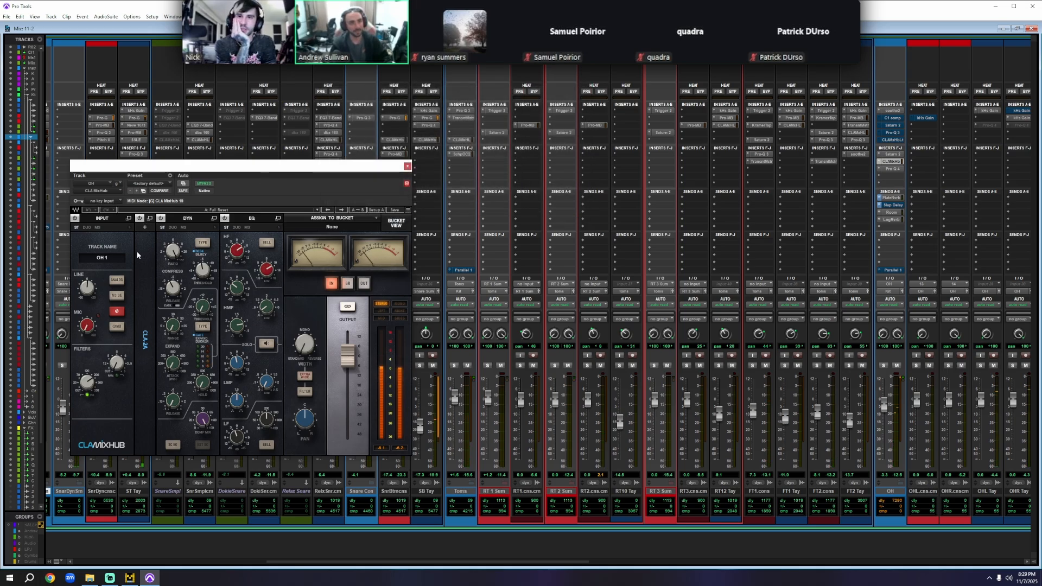
pyautogui.click(408, 166)
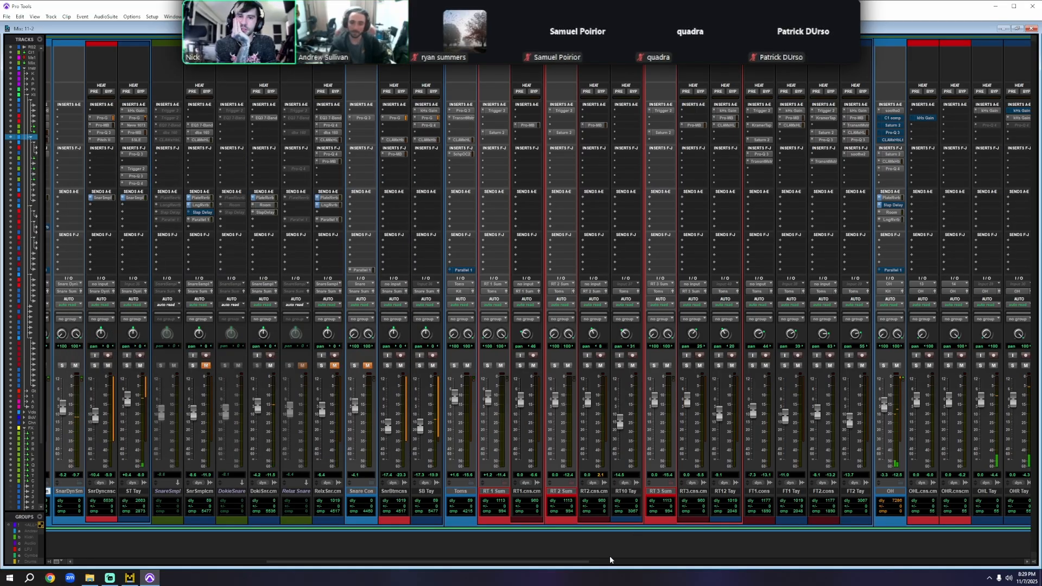
pyautogui.moveTo(314, 562)
pyautogui.mouseDown()
pyautogui.moveTo(288, 564)
pyautogui.moveTo(319, 560)
pyautogui.mouseUp()
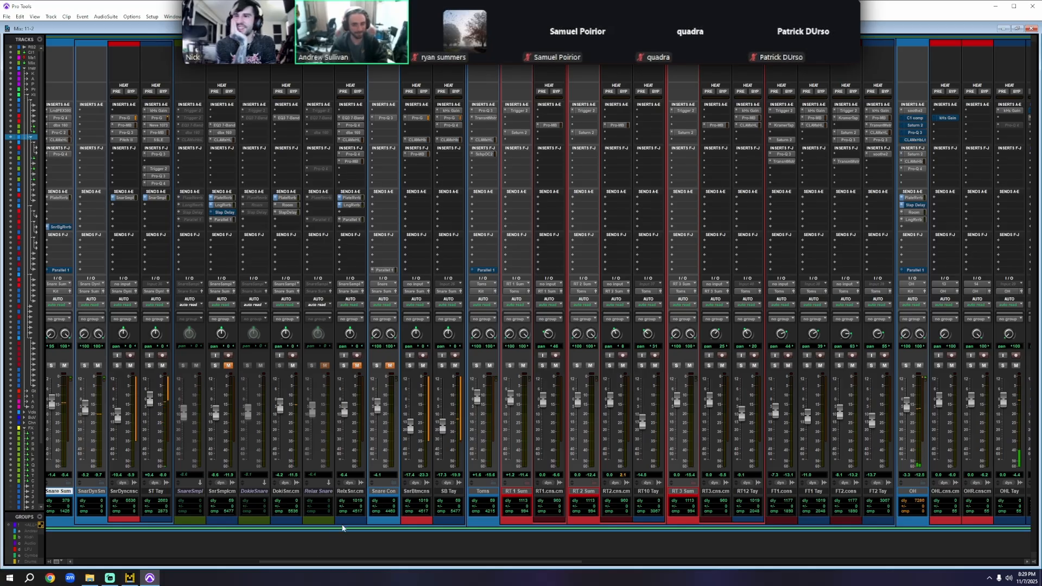
pyautogui.hotkey('ctrl', '=')
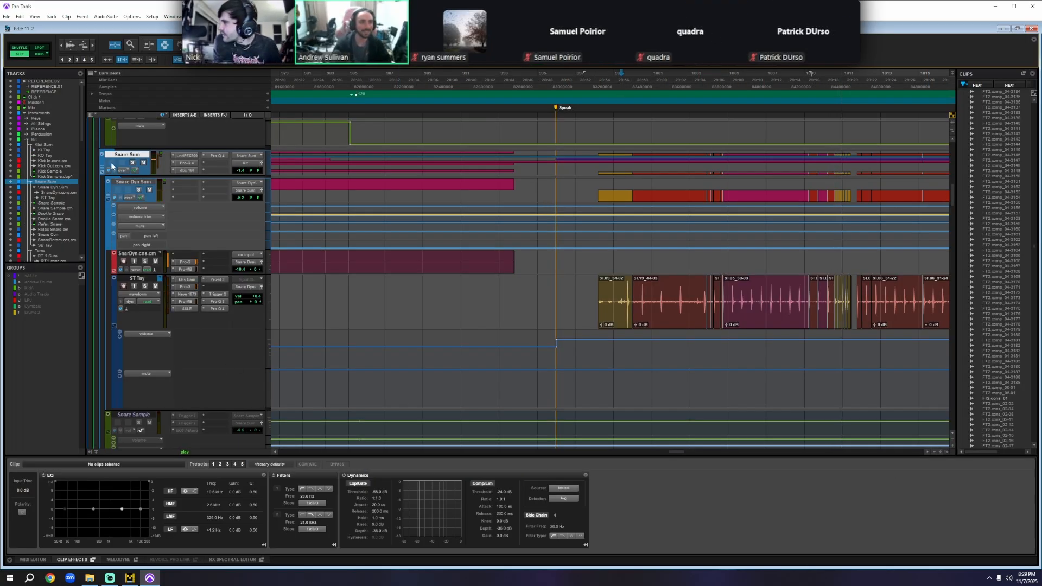
# - Stop playback and collapse the Kit folder track
pyautogui.scroll(5, 125, 164)
pyautogui.scroll(8, 135, 166)
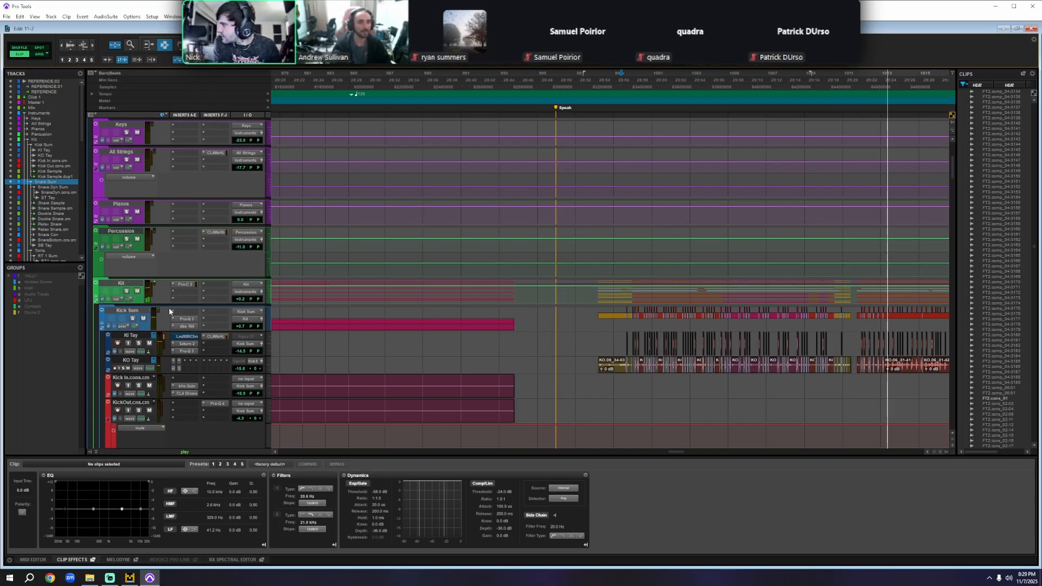
pyautogui.scroll(1, 162, 309)
pyautogui.press('space')
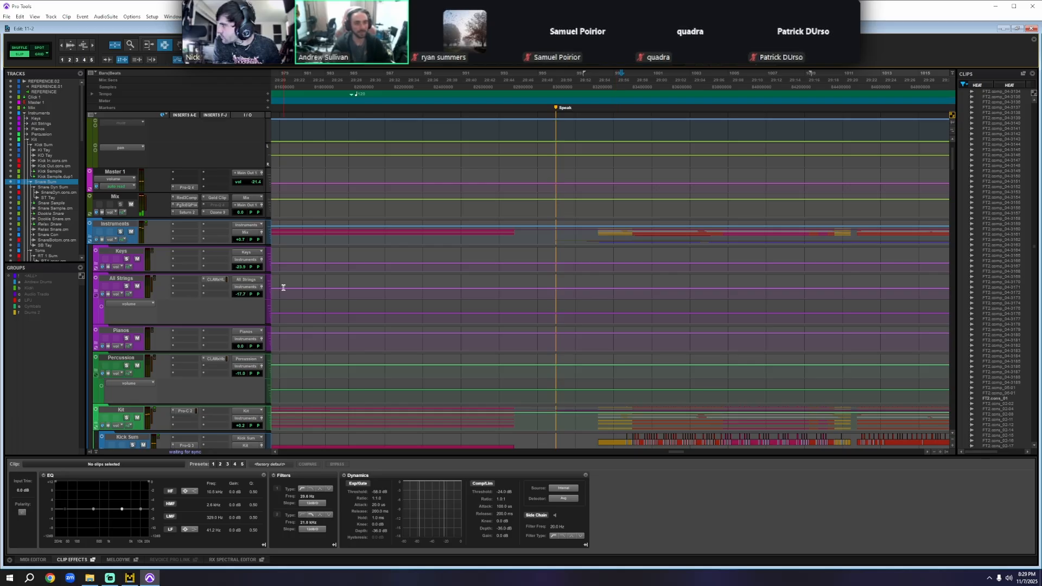
pyautogui.scroll(-3, 186, 318)
pyautogui.click(97, 352)
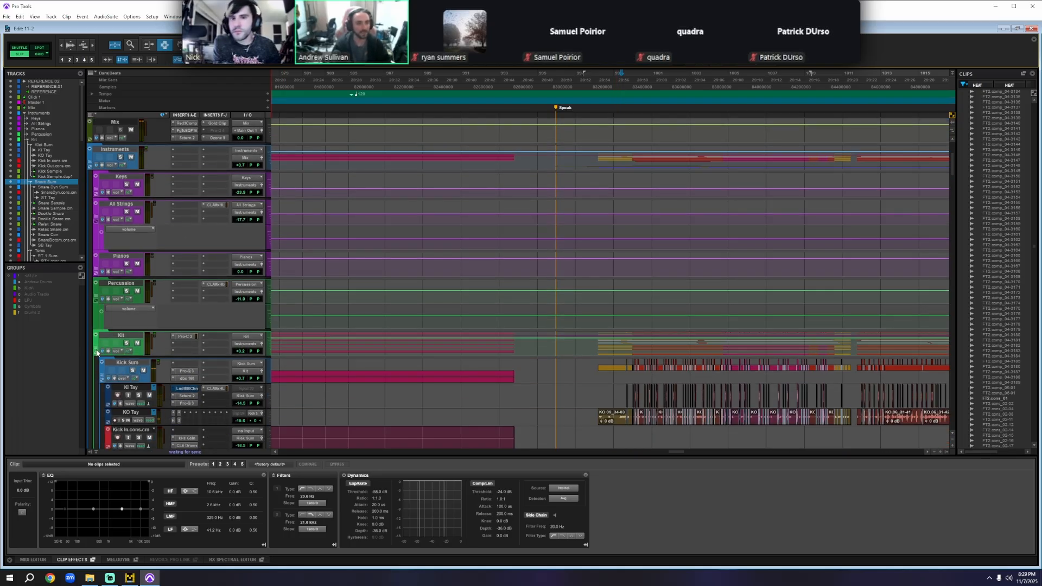
pyautogui.click(97, 352)
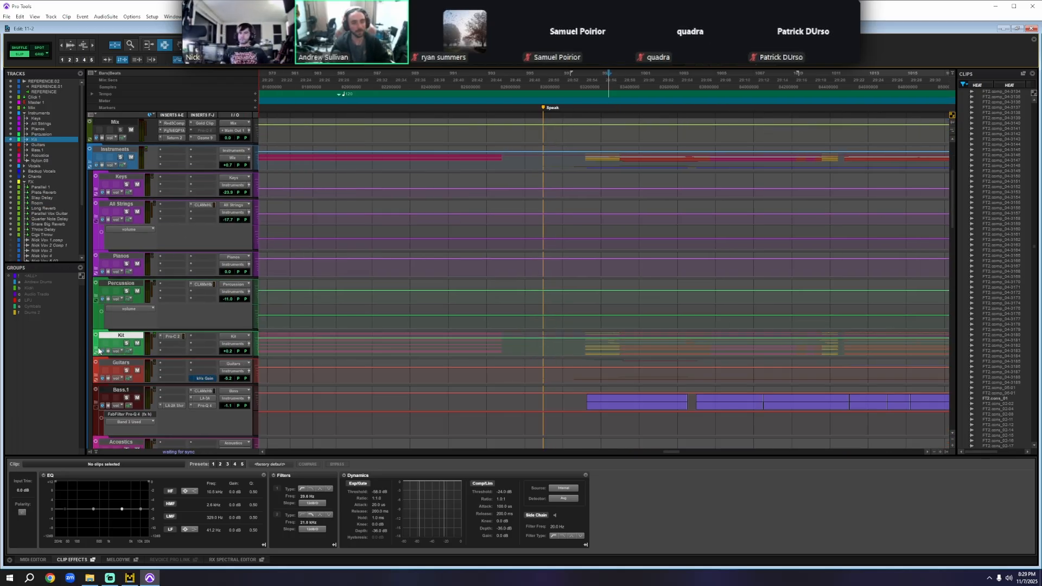
# - Play the Speak section, solo the Guitars folder track to listen to it alone, and stop playback
pyautogui.scroll(-3, 105, 372)
pyautogui.press('space')
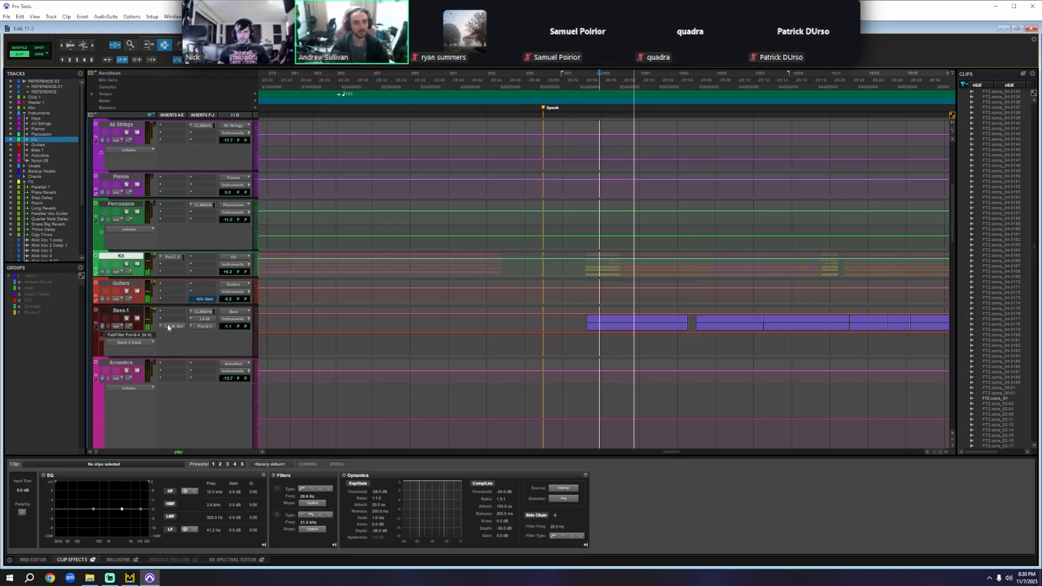
pyautogui.scroll(5, 164, 331)
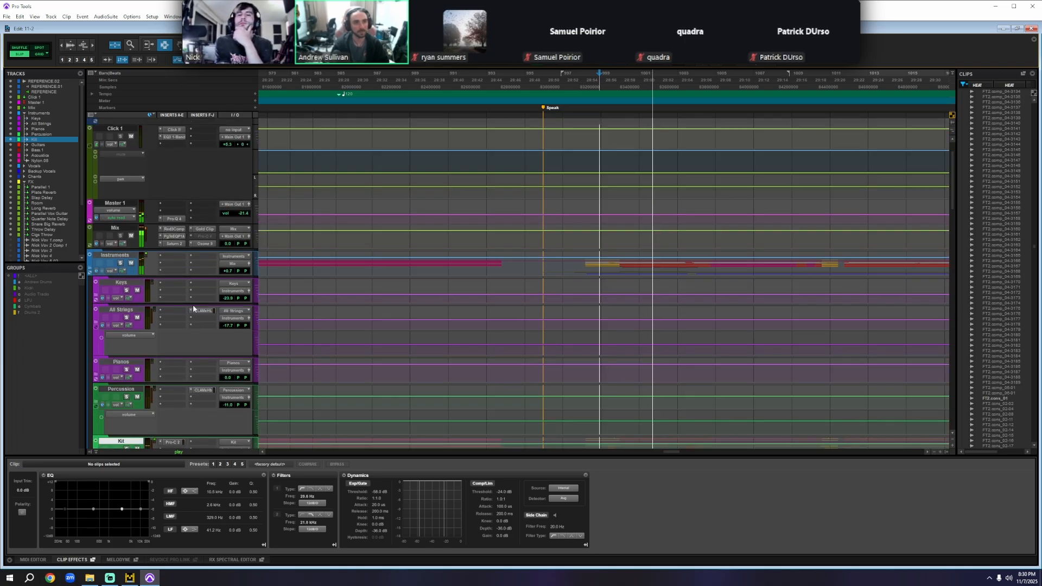
pyautogui.scroll(-5, 189, 297)
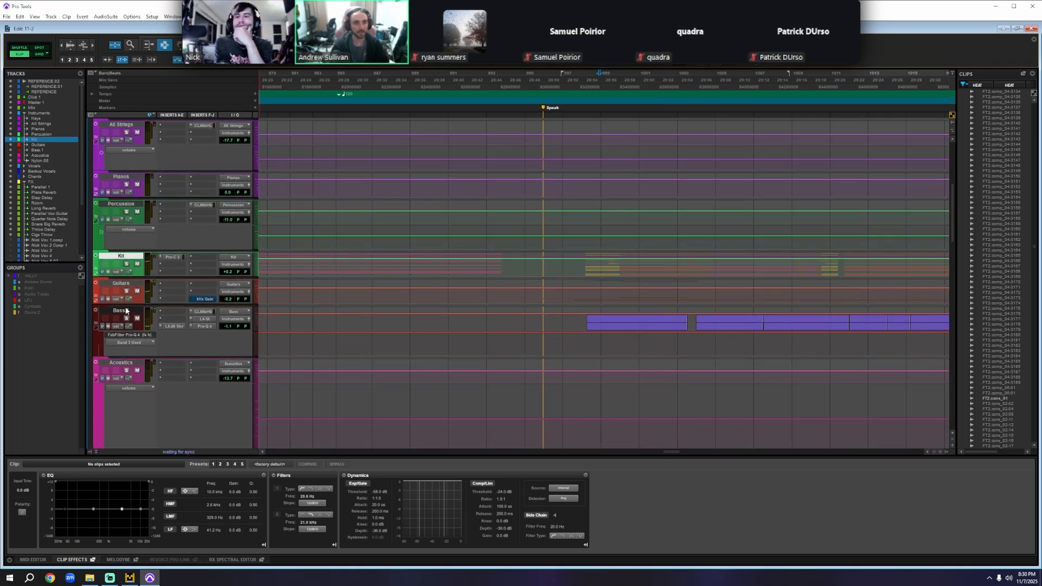
pyautogui.click(127, 292)
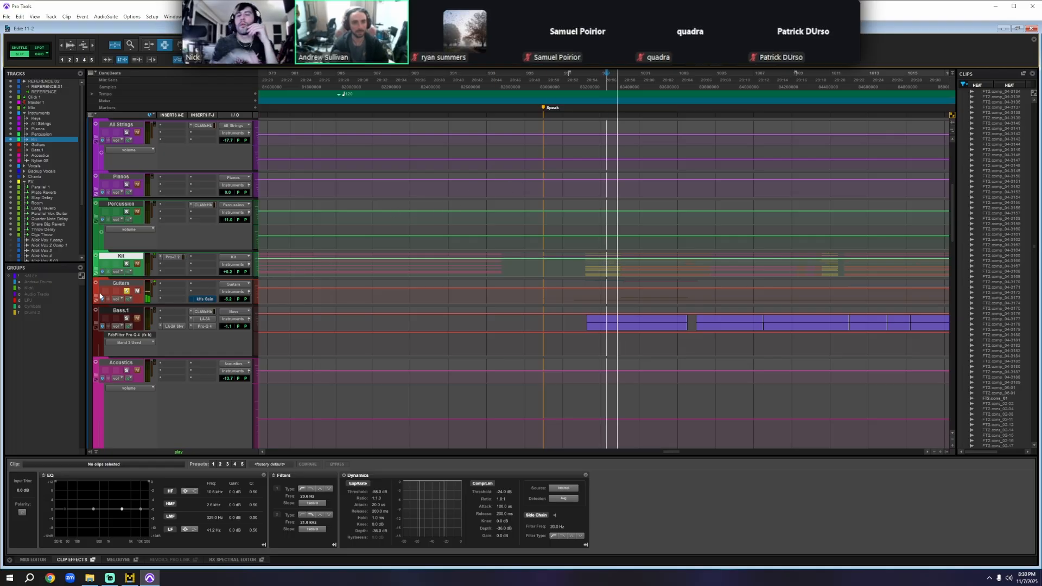
pyautogui.press('space')
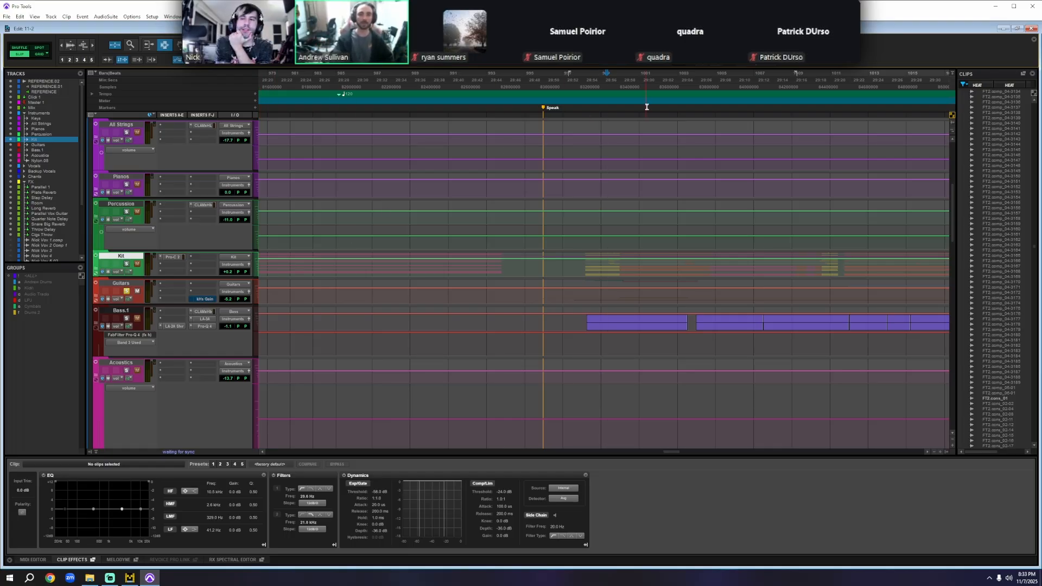
# - Set the playback start slightly before the first Bass.1 clip and expand the Guitars folder track
pyautogui.click(588, 95)
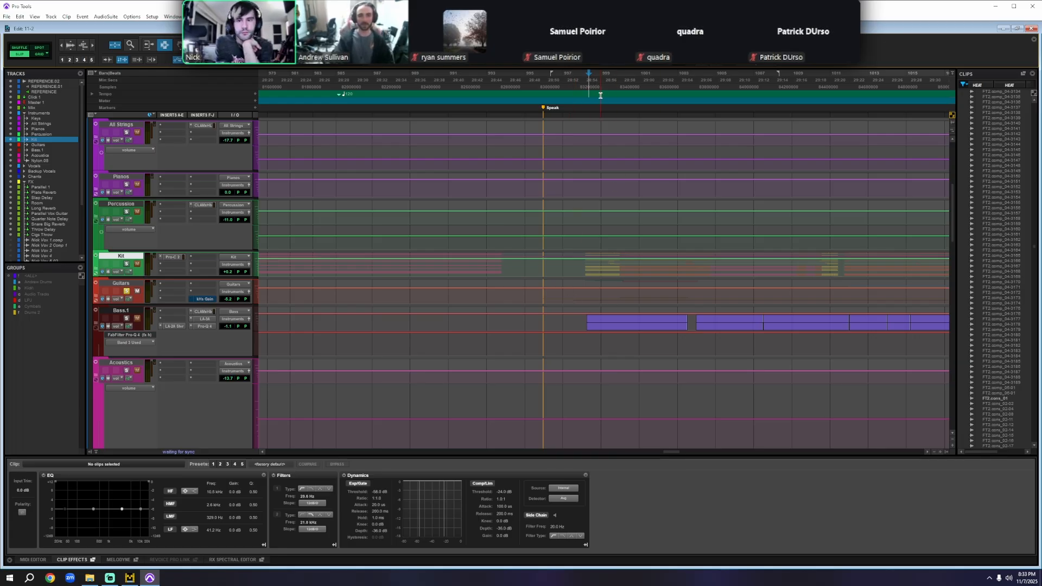
pyautogui.click(579, 85)
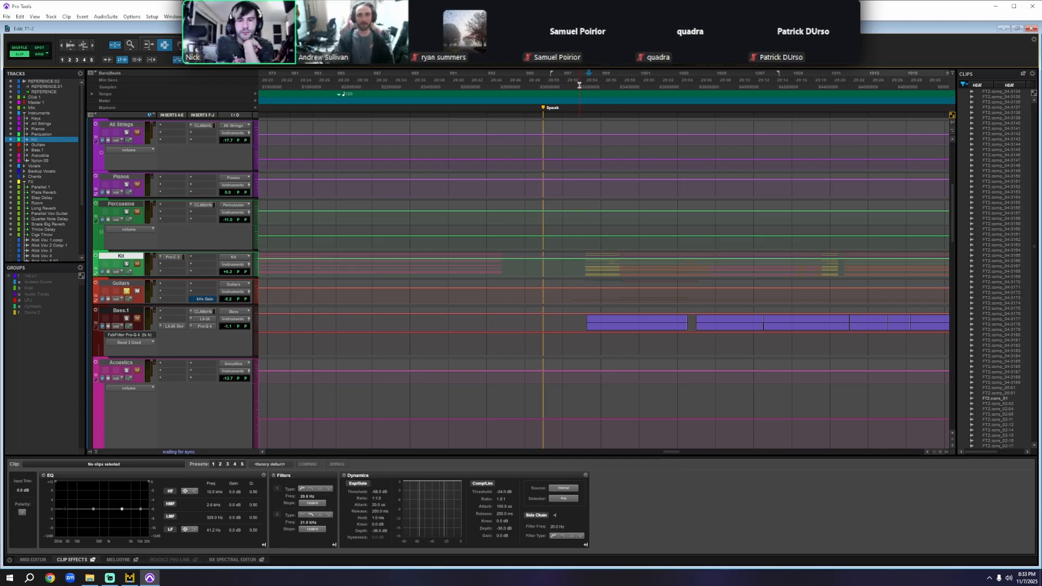
pyautogui.click(96, 300)
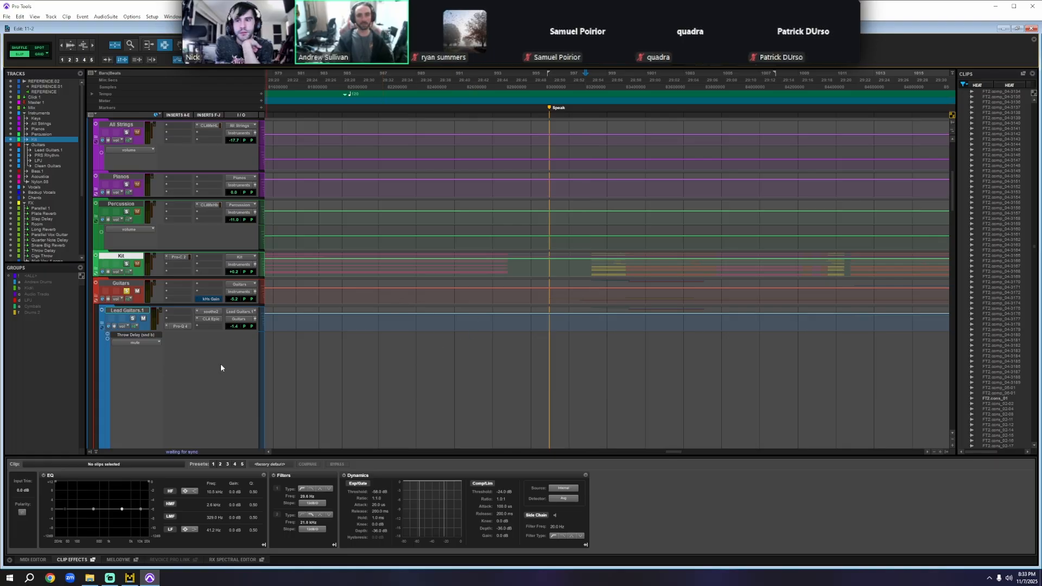
# - Hide the automation lanes of the Lead Guitars.1 and LPJ tracks
pyautogui.scroll(-6, 635, 372)
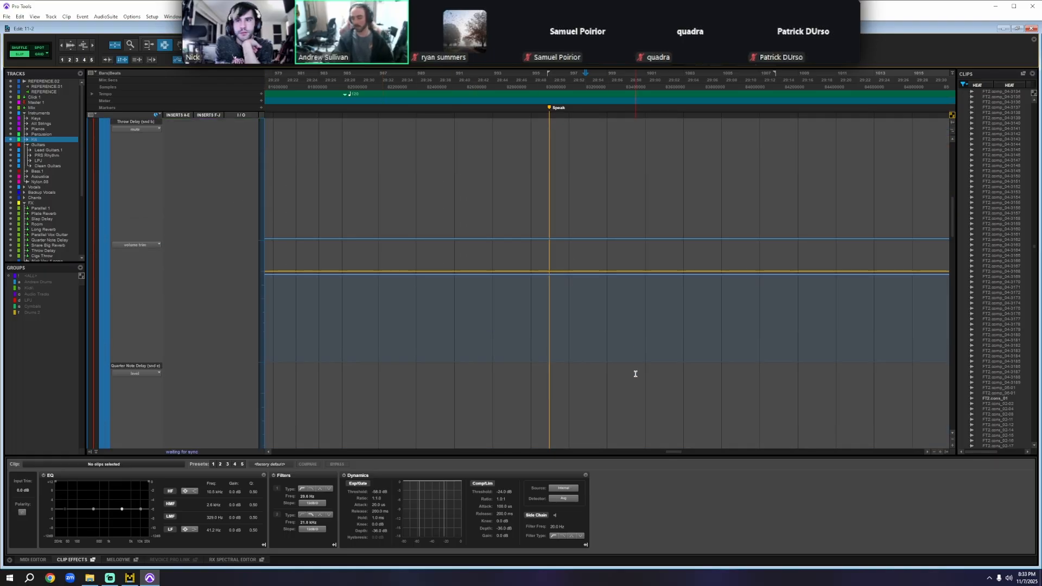
pyautogui.scroll(2, 220, 335)
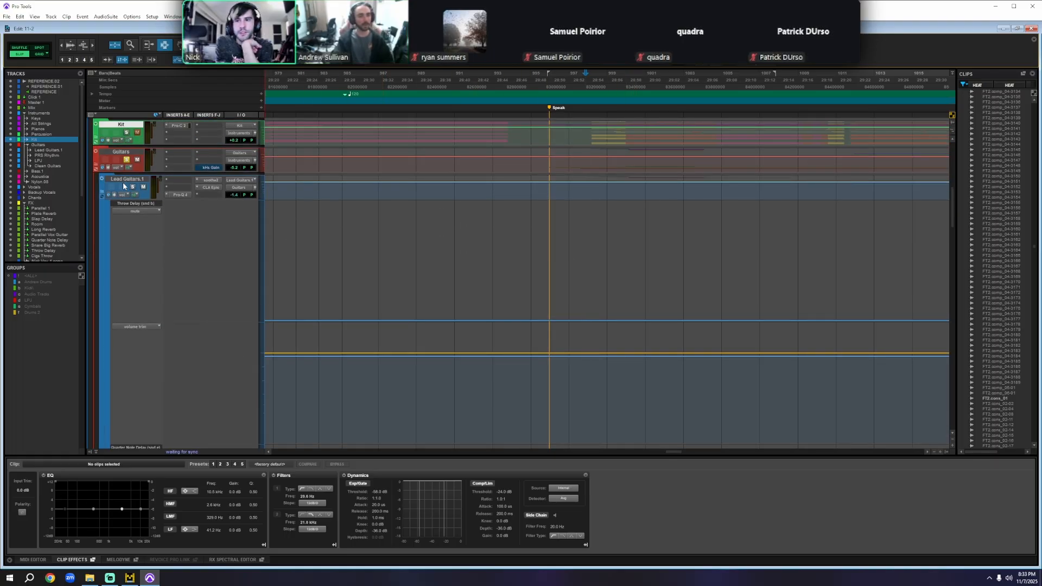
pyautogui.click(102, 192)
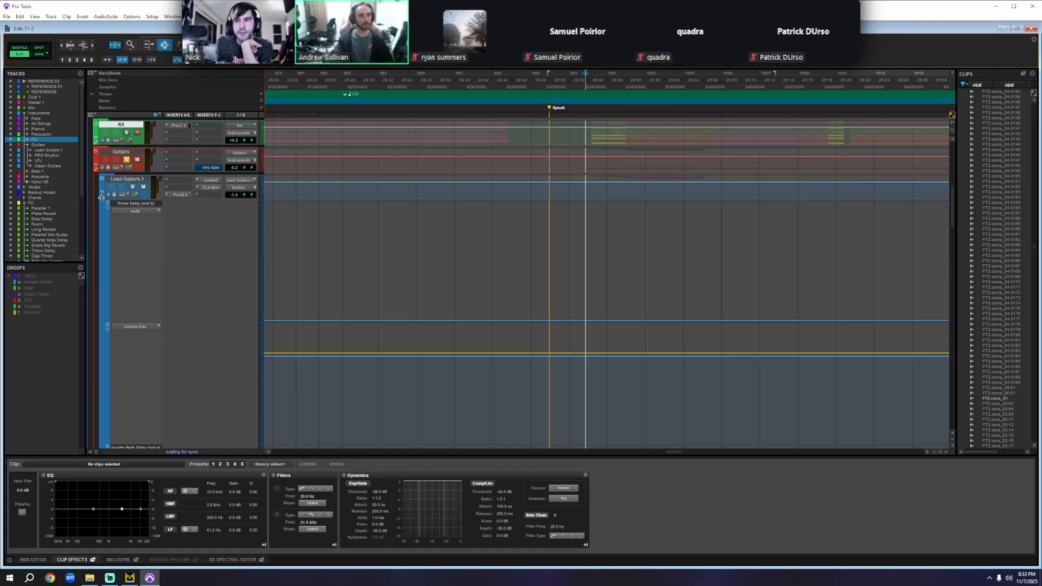
pyautogui.click(103, 197)
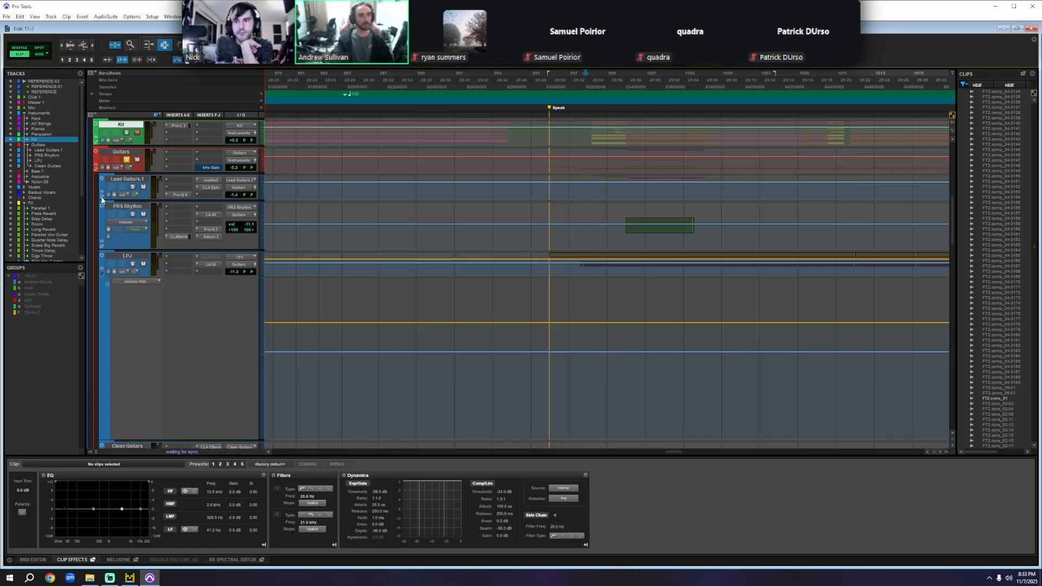
pyautogui.click(101, 277)
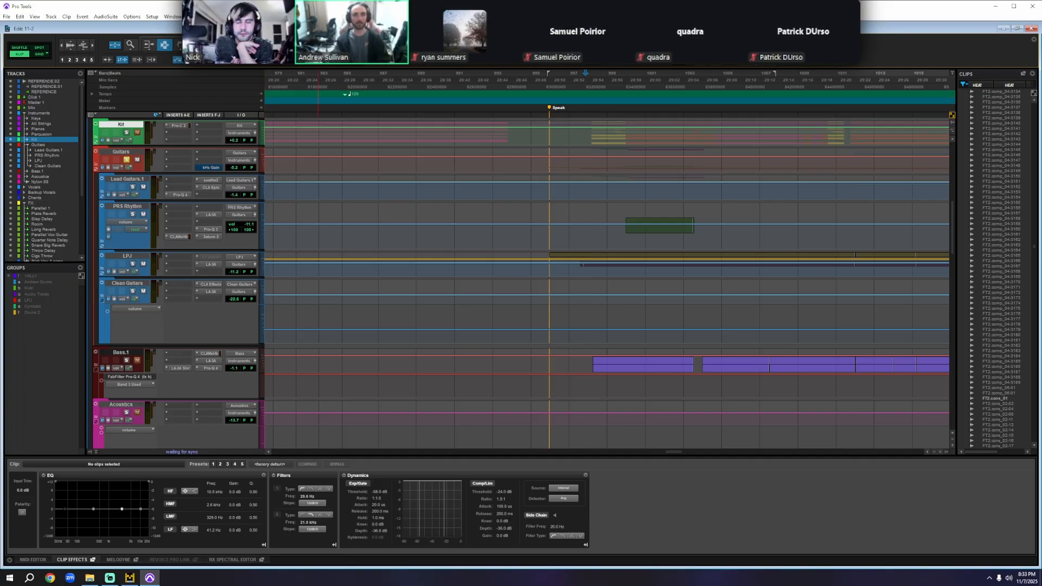
# - Expand the LPJ folder track and place the playback start at the Speak marker
pyautogui.hotkey('ctrl', '=')
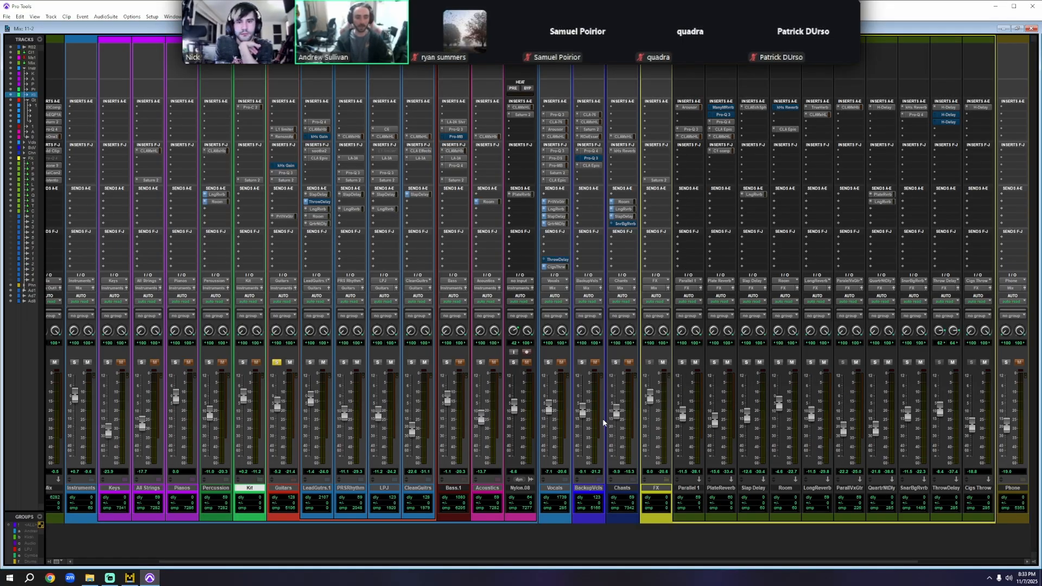
pyautogui.hotkey('ctrl', '=')
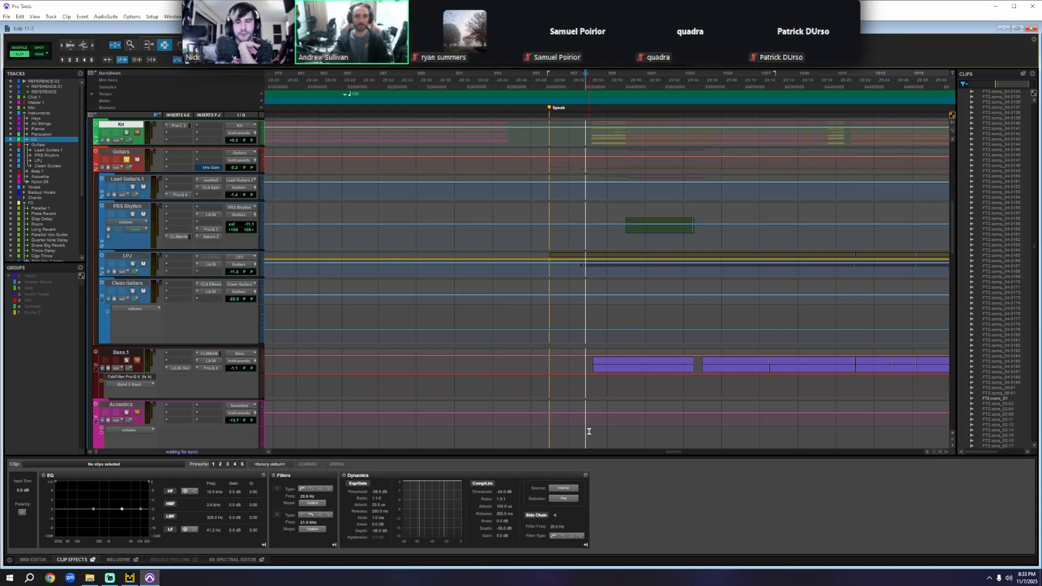
pyautogui.click(102, 272)
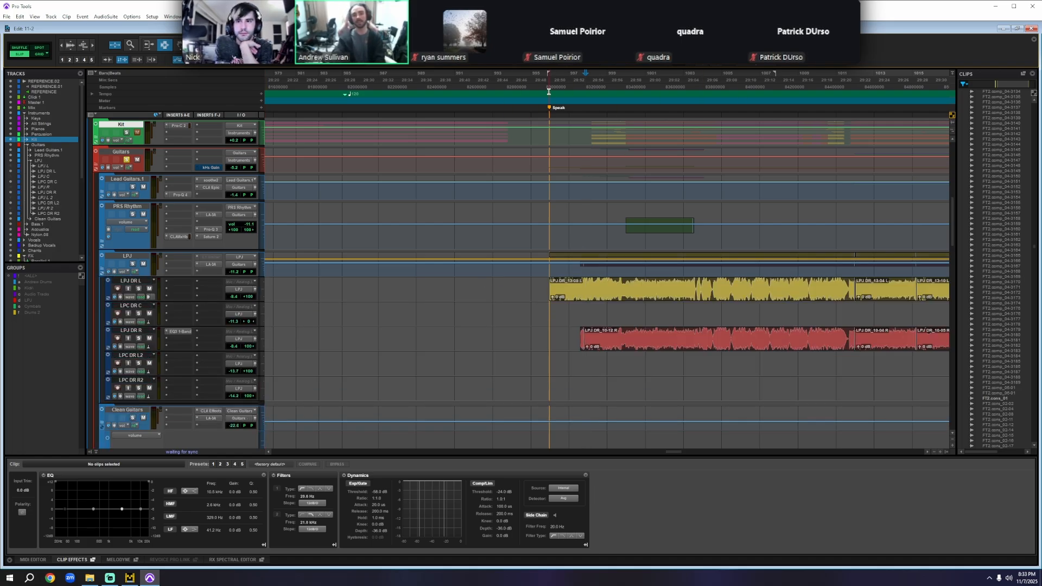
pyautogui.click(549, 91)
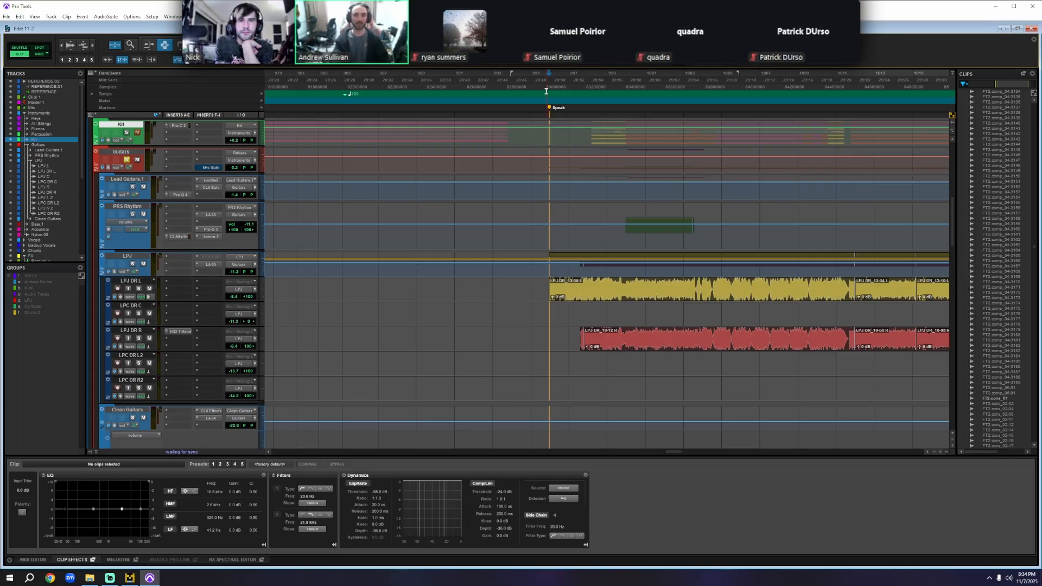
# - Look along the LPJ DR clips after the Speak marker and expand the Kit folder track
pyautogui.hscroll(5, 684, 328)
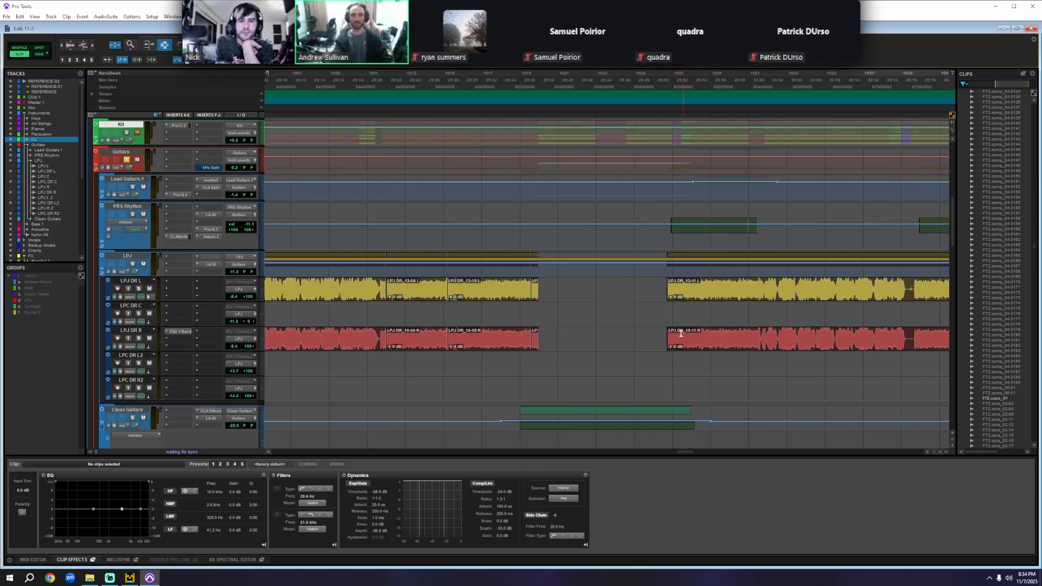
pyautogui.click(659, 393)
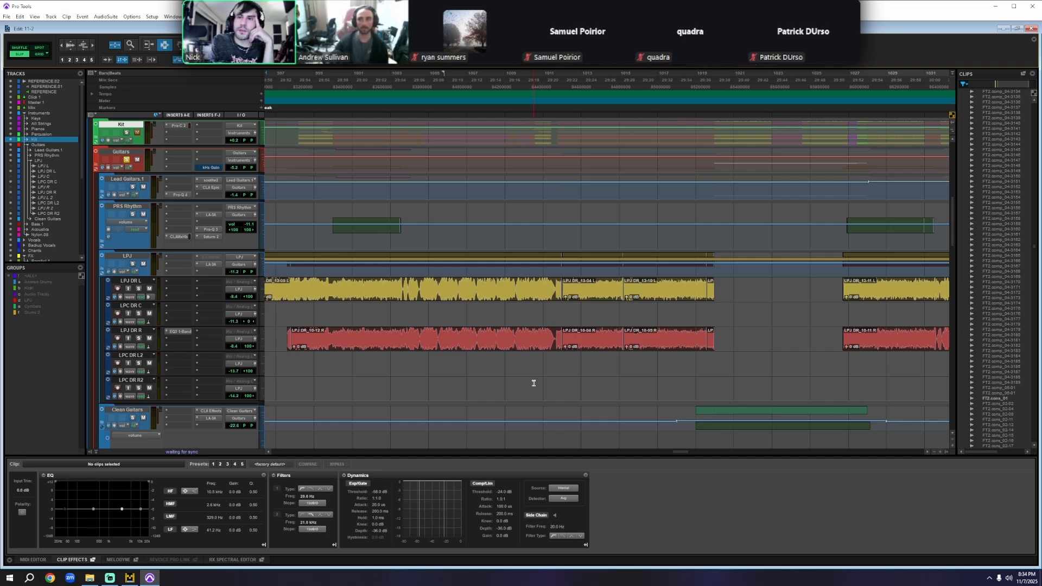
pyautogui.click(96, 141)
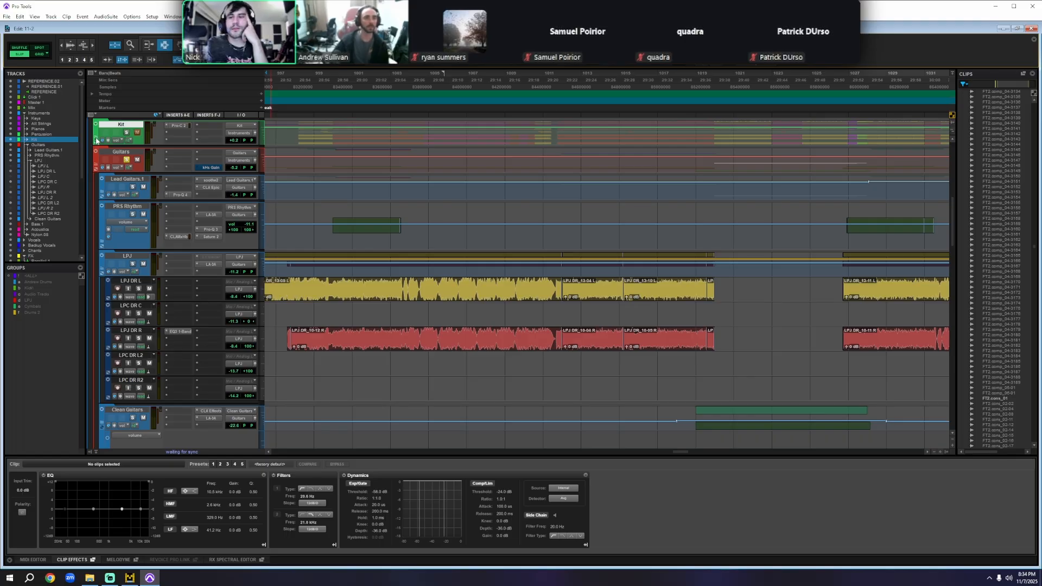
pyautogui.click(96, 140)
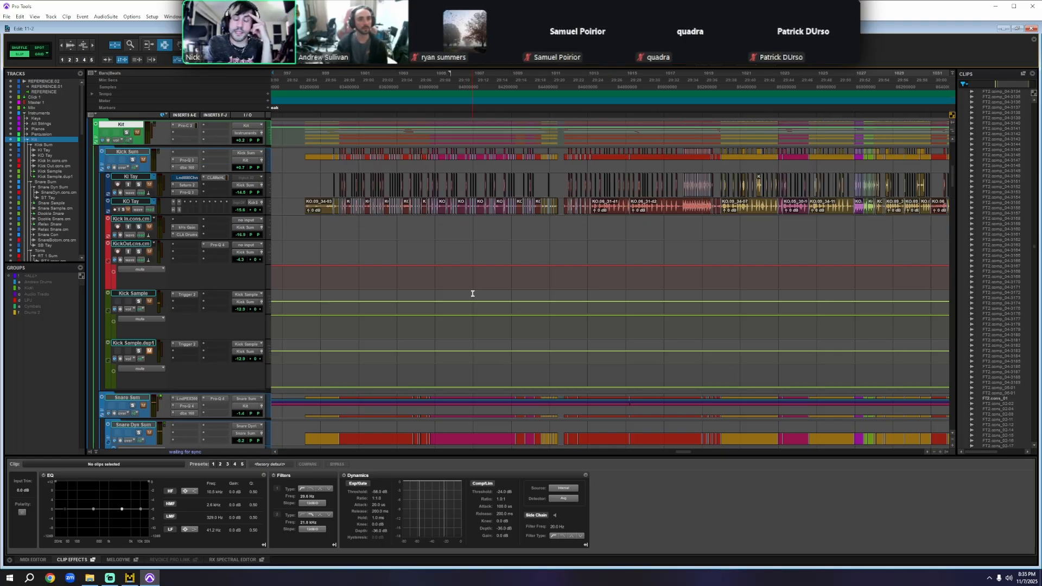
# - Select the second ST Tay clip after the Speak marker and examine the snare edits through the rest of the section
pyautogui.scroll(-6, 479, 300)
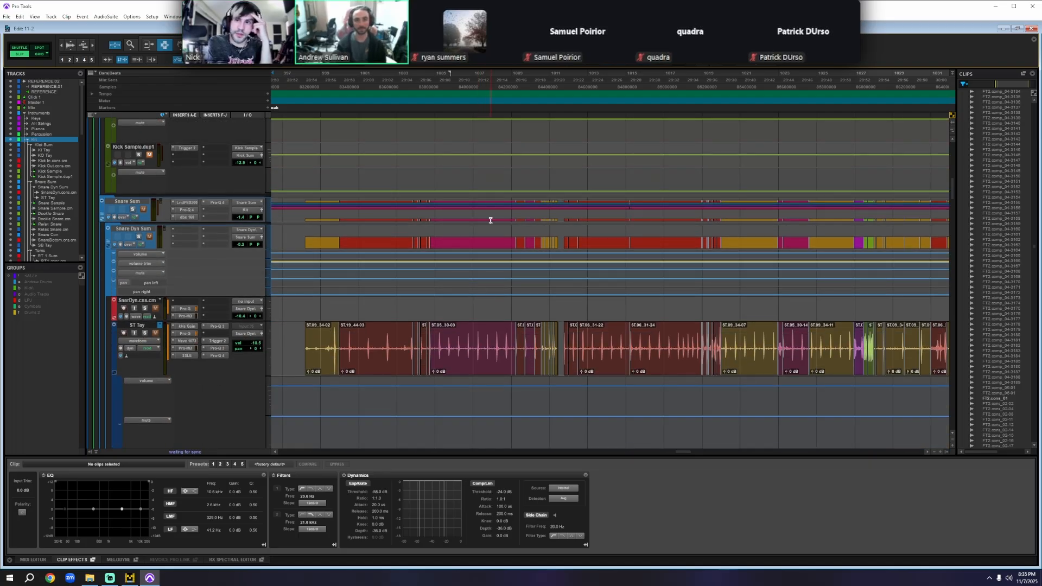
pyautogui.doubleClick(372, 362)
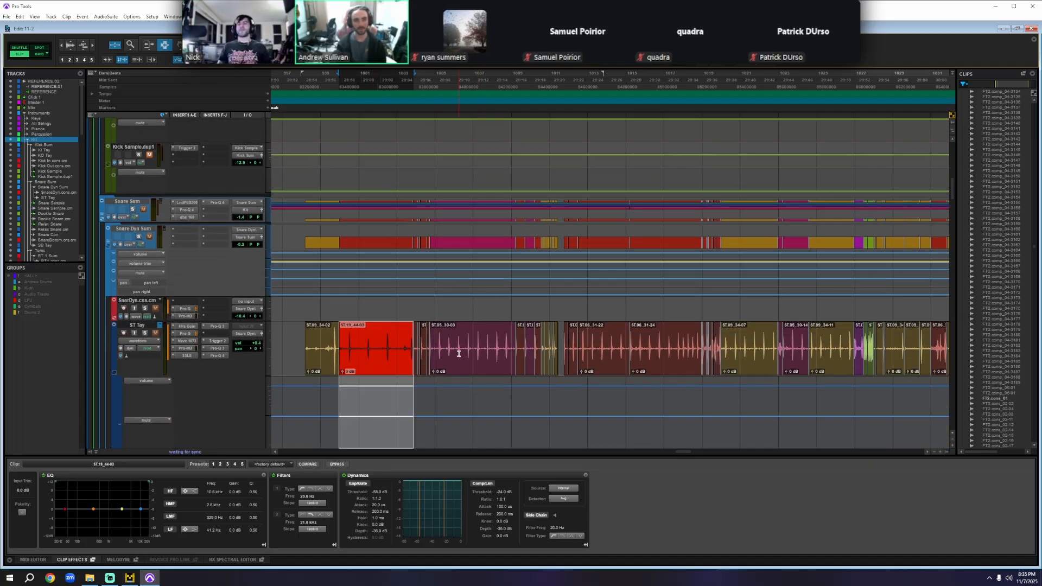
pyautogui.press('t')
pyautogui.press('t')
pyautogui.press('t')
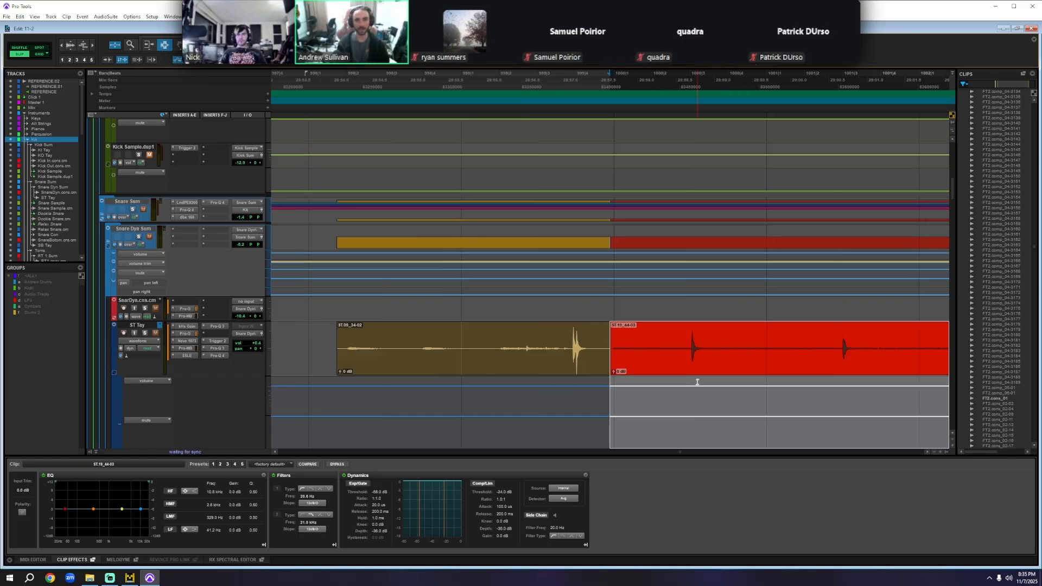
pyautogui.press('r')
pyautogui.press('r')
pyautogui.hscroll(6, 679, 348)
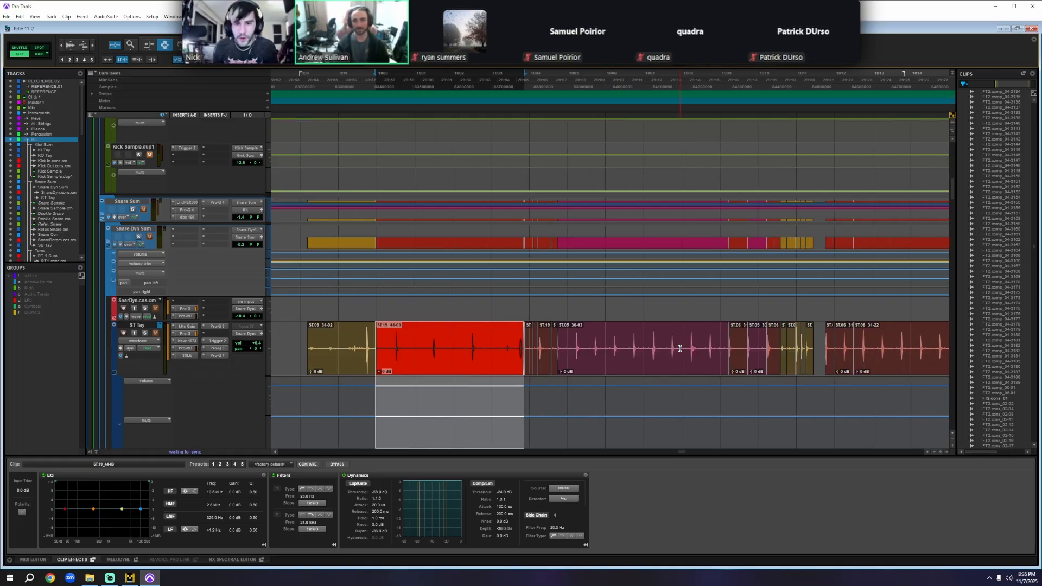
pyautogui.hscroll(8, 680, 347)
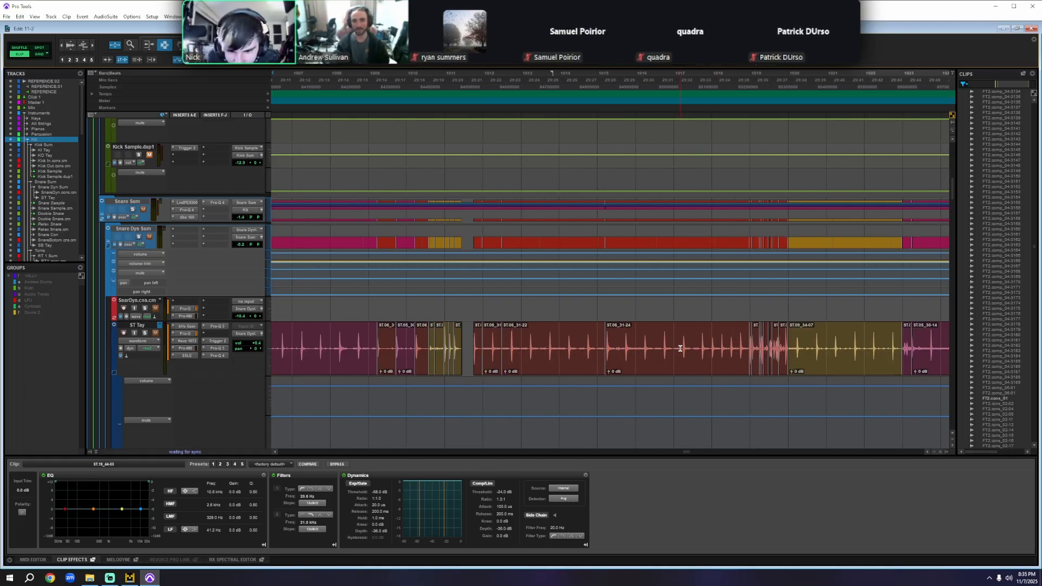
pyautogui.hscroll(6, 680, 347)
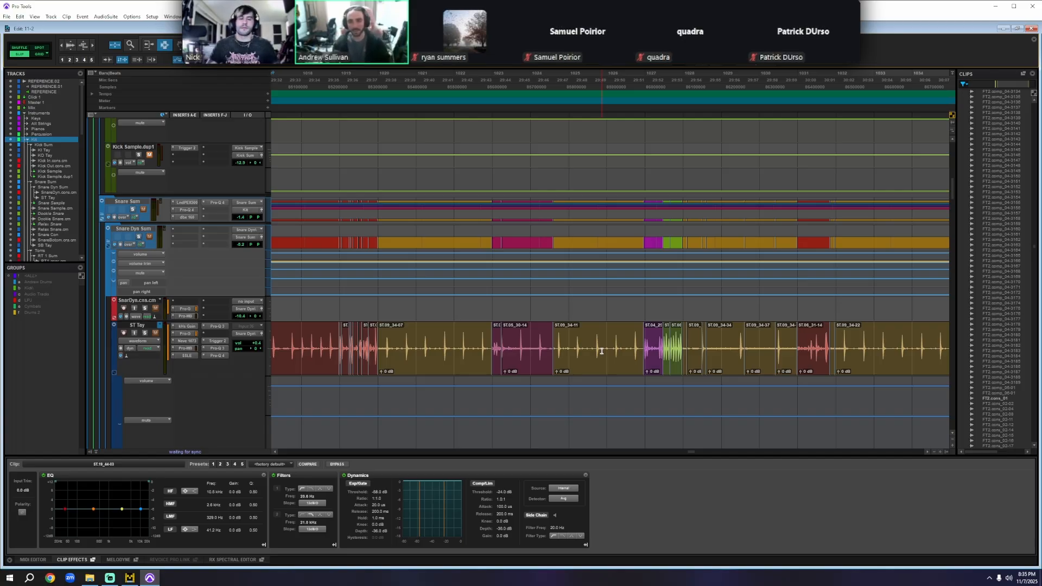
# - Set the playback start among the KI Tay clips before the magenta passage and inspect the individual kick edits up close
pyautogui.scroll(2, 592, 358)
pyautogui.scroll(10, 554, 347)
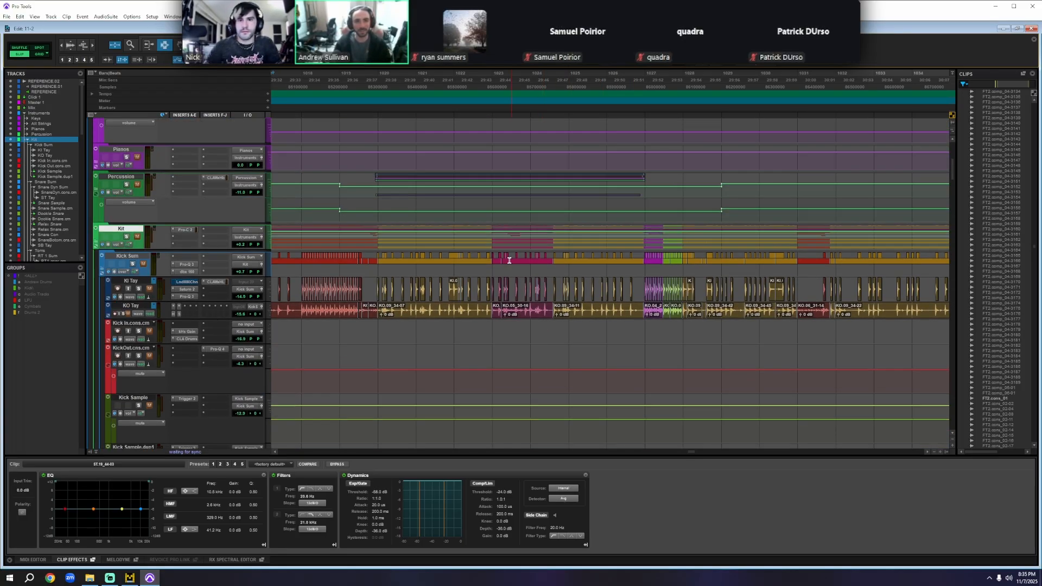
pyautogui.click(462, 79)
pyautogui.press('t')
pyautogui.press('t')
pyautogui.press('t')
pyautogui.press('t')
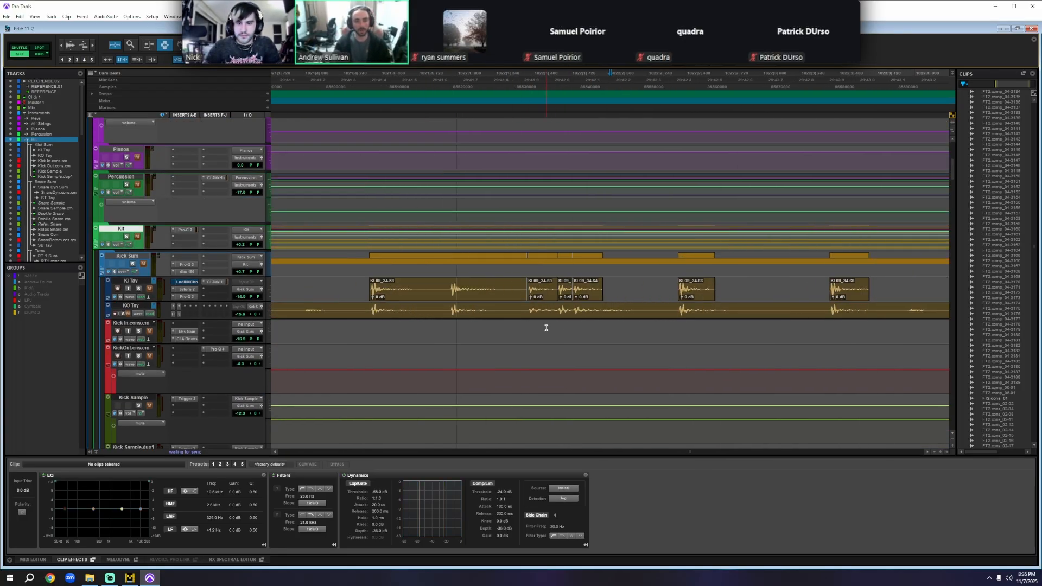
pyautogui.press('r')
pyautogui.press('r')
# - Mark several empty gaps between the KI Tay clips before the magenta passage to examine how the kick was cut
pyautogui.moveTo(486, 290); pyautogui.dragTo(503, 289)
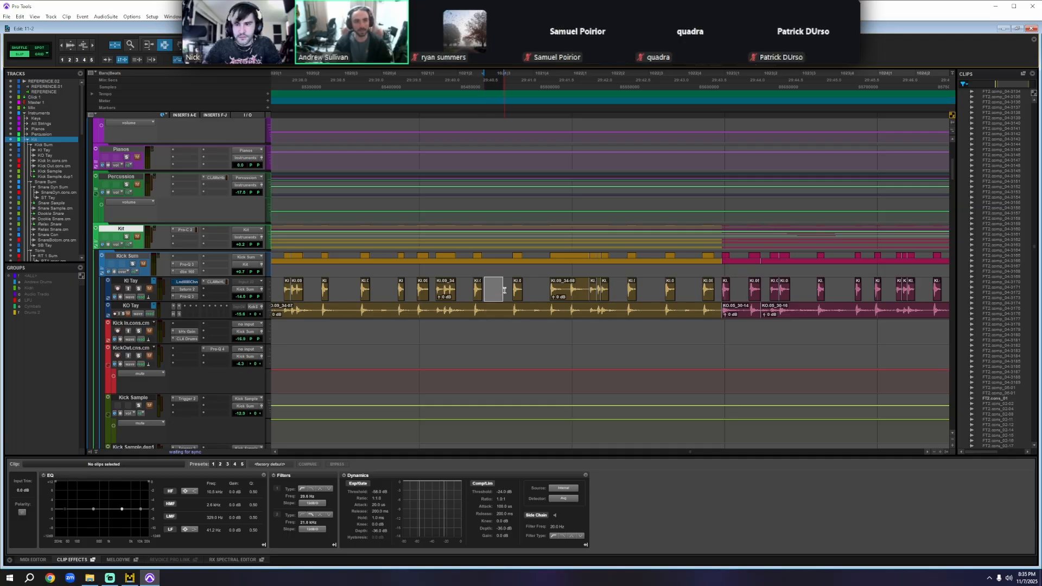
pyautogui.hscroll(3, 503, 289)
pyautogui.moveTo(411, 289); pyautogui.dragTo(424, 289)
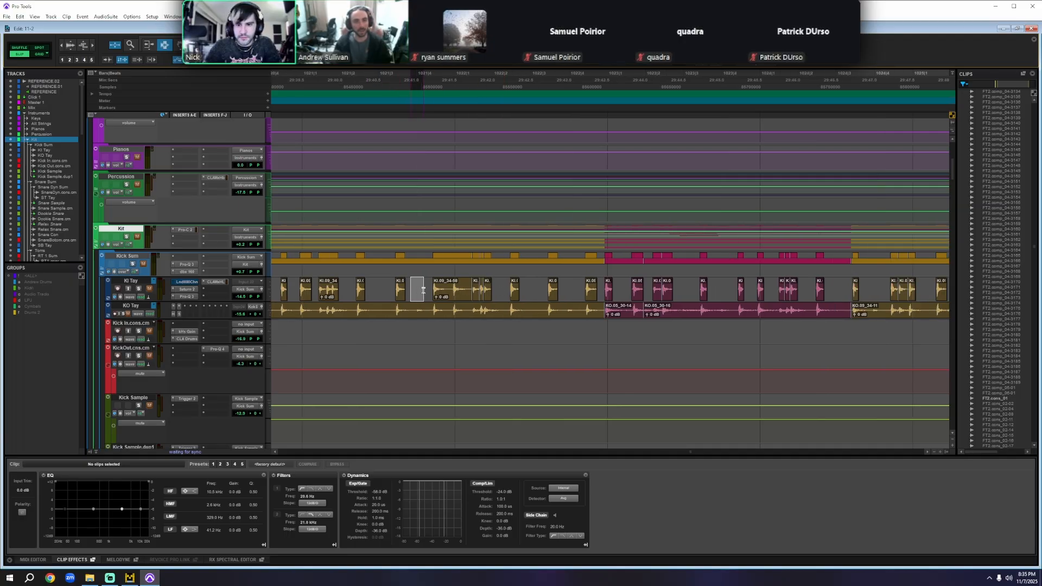
pyautogui.click(495, 292)
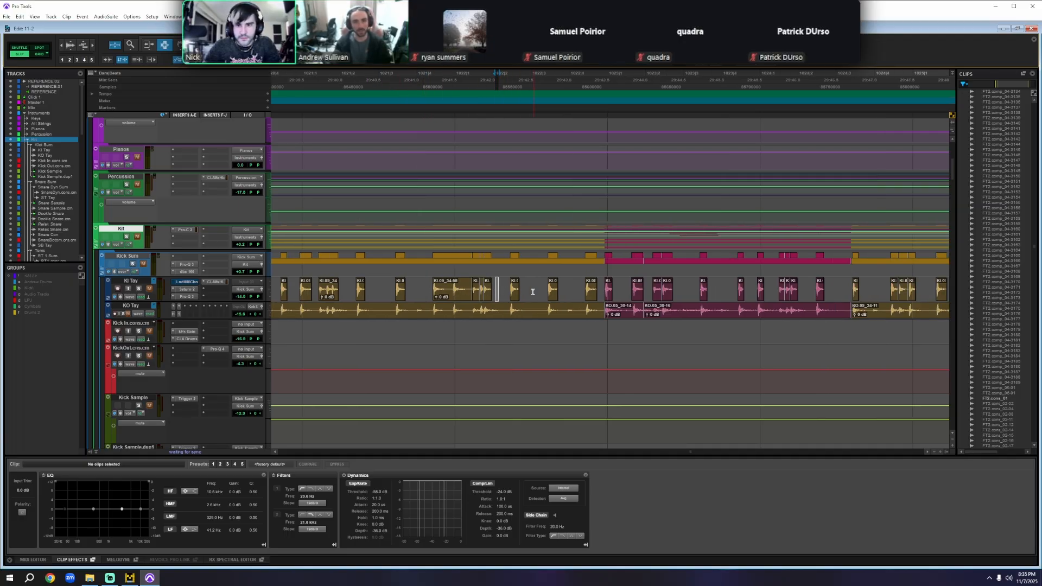
pyautogui.moveTo(528, 291); pyautogui.dragTo(538, 293)
pyautogui.scroll(-4, 532, 306)
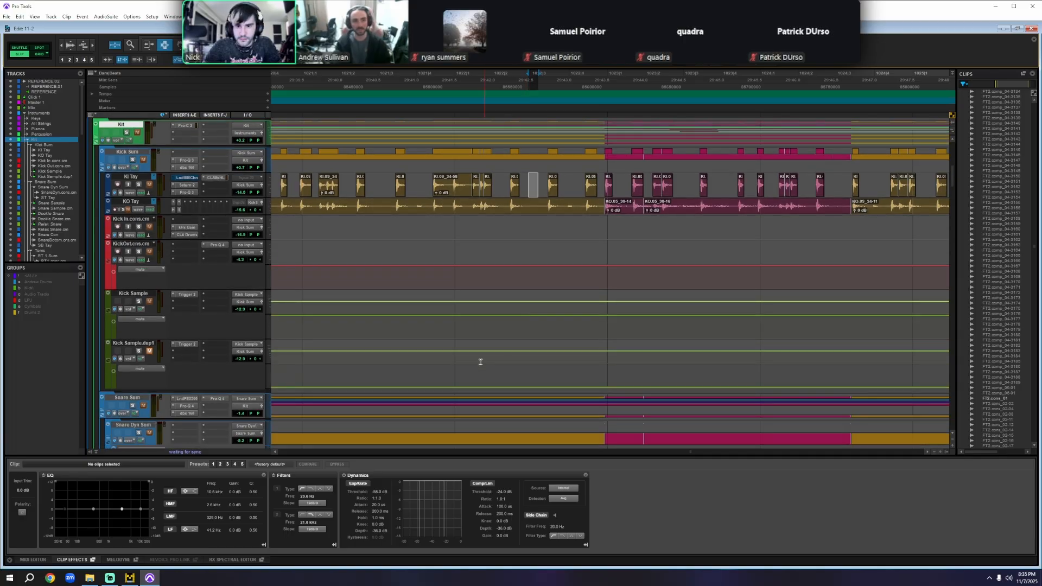
pyautogui.press('r')
pyautogui.press('r')
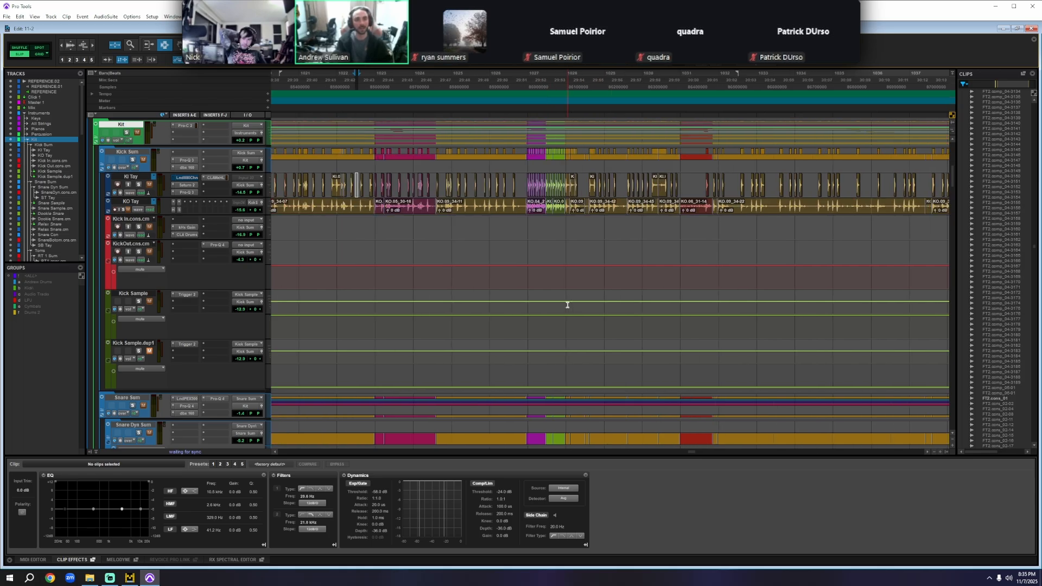
# - Place the playback start at the dense run of red KI Tay clips and examine their edit points up close
pyautogui.click(422, 104)
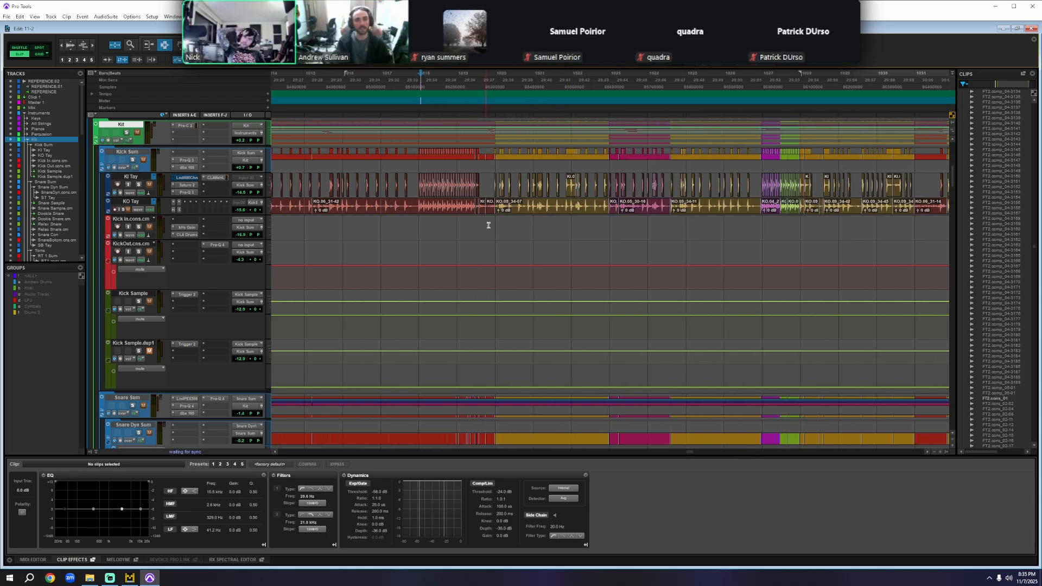
pyautogui.hotkey('ctrl', ']')
pyautogui.hotkey('ctrl', ']')
pyautogui.hotkey('ctrl', ']')
pyautogui.hscroll(2, 732, 320)
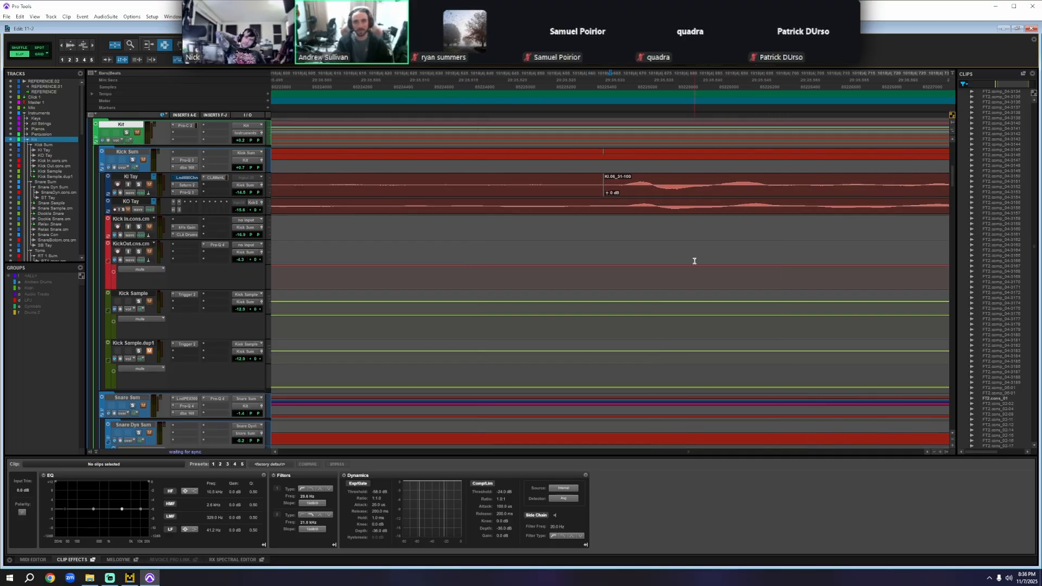
pyautogui.hotkey('ctrl', ']')
pyautogui.hotkey('ctrl', ']')
pyautogui.hotkey('ctrl', '[')
pyautogui.hotkey('ctrl', '[')
pyautogui.hotkey('ctrl', '[')
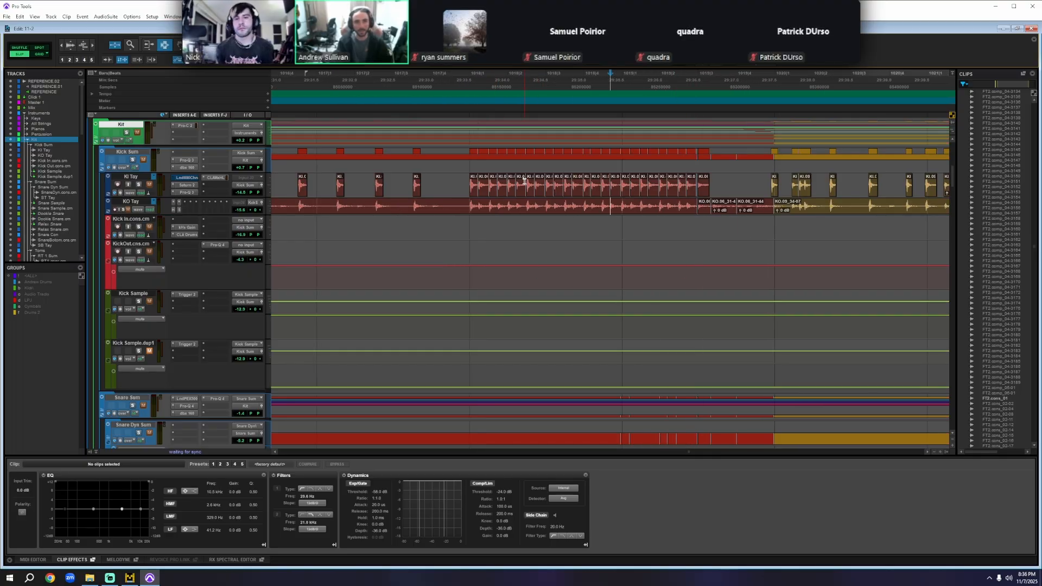
pyautogui.hscroll(2, 556, 245)
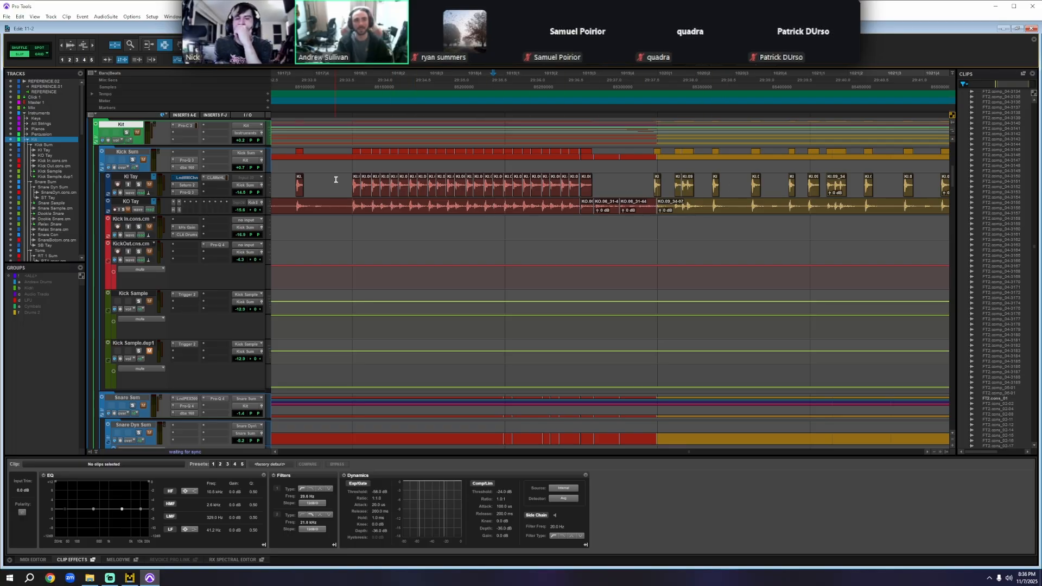
pyautogui.hscroll(4, 454, 209)
pyautogui.hscroll(-3, 455, 239)
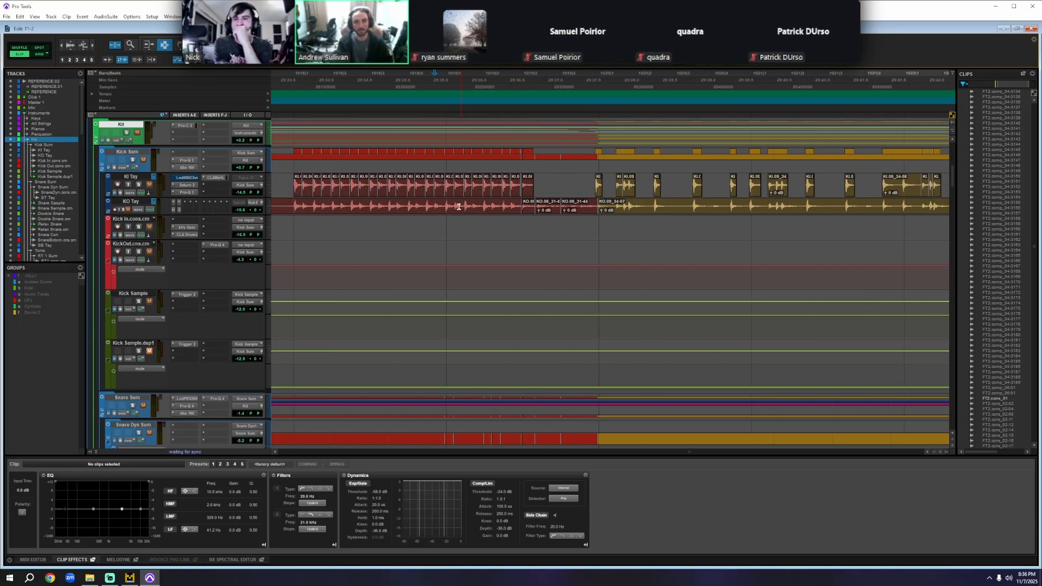
# - Play the drums from just before the purple KI Tay clips through the green ones, and stop playback
pyautogui.hscroll(14, 437, 235)
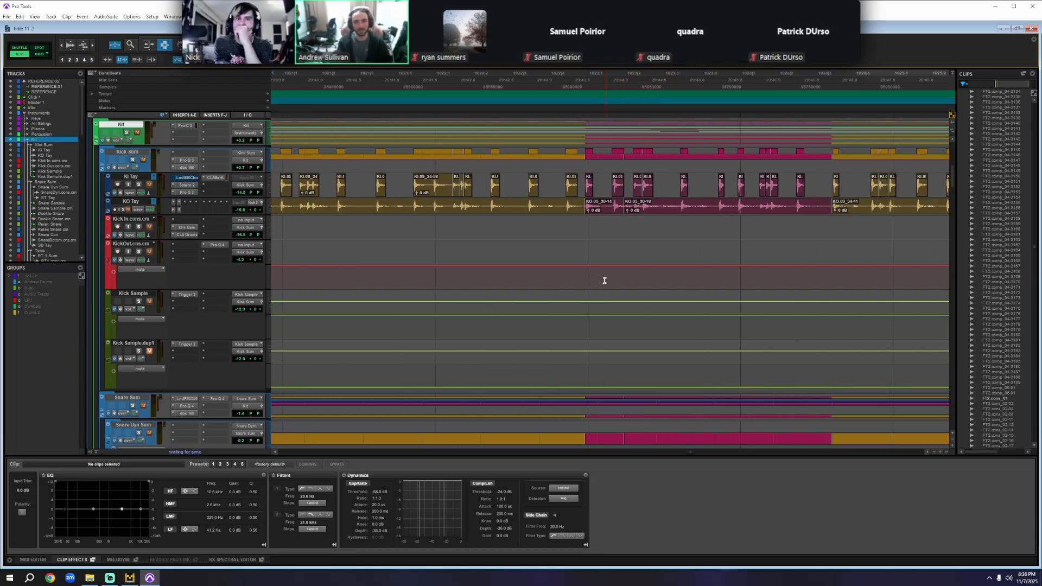
pyautogui.press('r')
pyautogui.press('r')
pyautogui.hscroll(3, 637, 290)
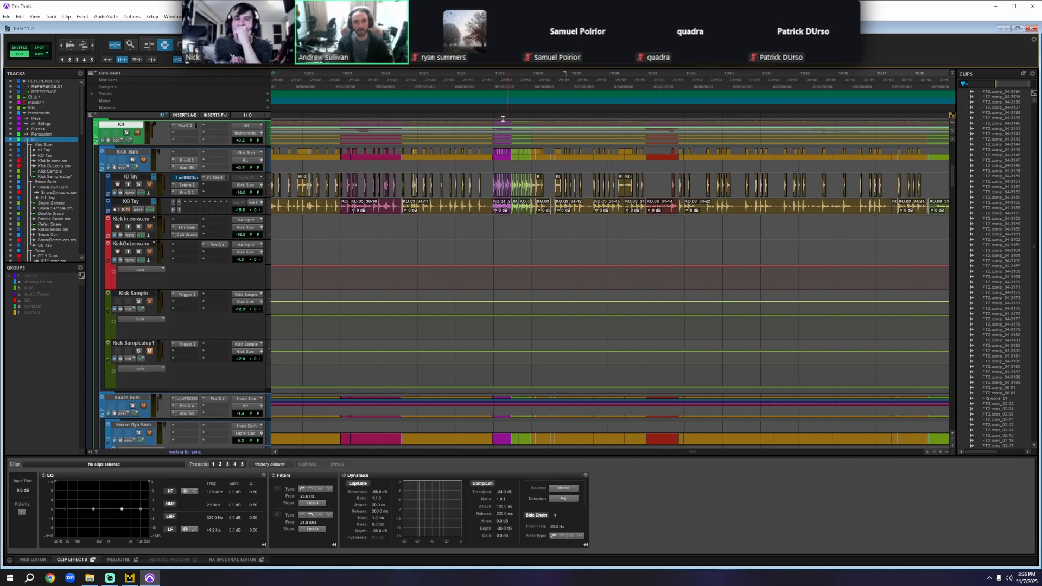
pyautogui.click(485, 93)
pyautogui.press('space')
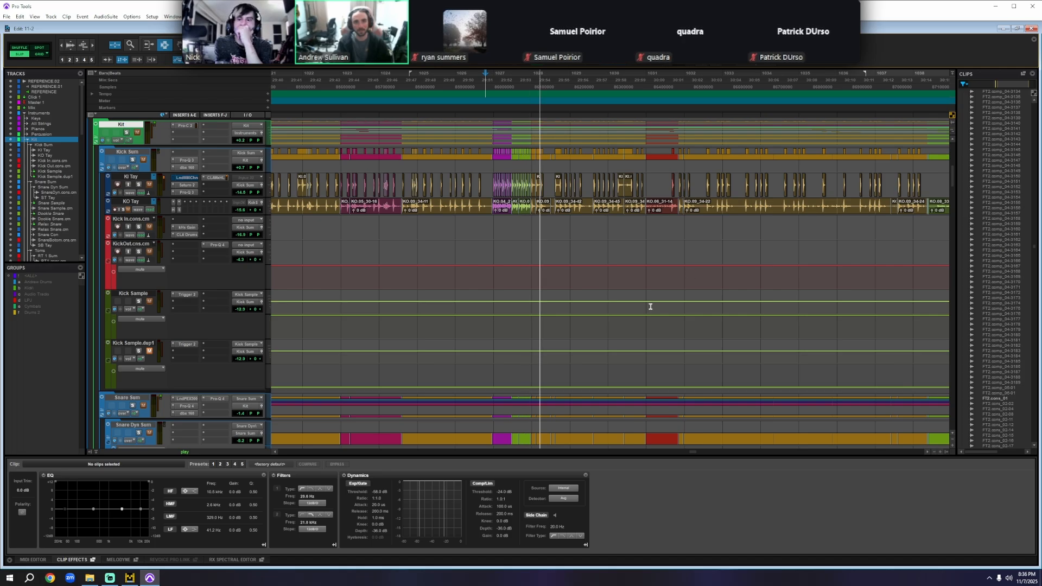
pyautogui.press('space')
# - Examine the clip edits on the kick, snare and tom tracks around the fix kick? marker
pyautogui.hscroll(8, 653, 294)
pyautogui.hscroll(15, 663, 272)
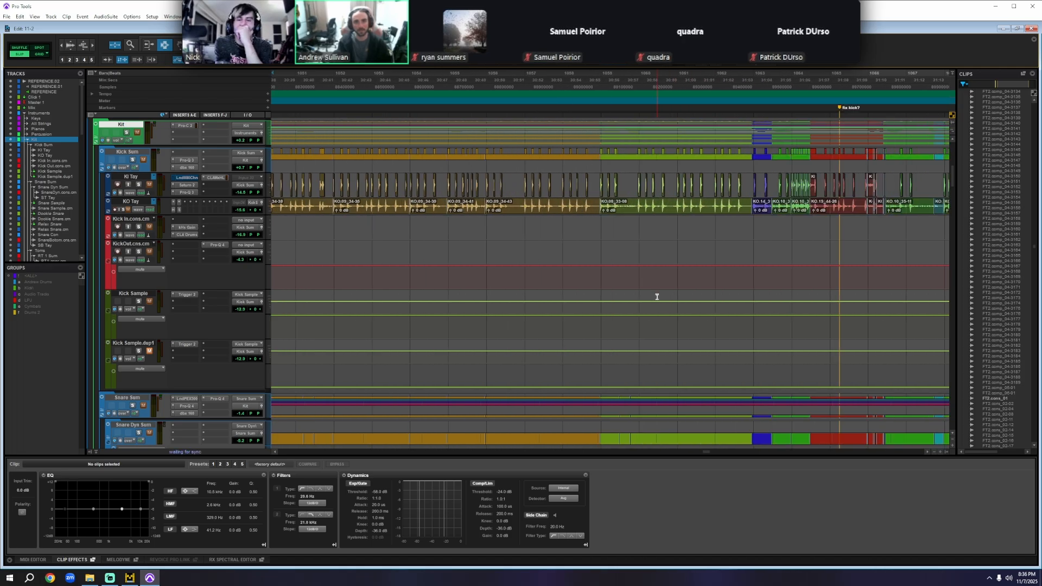
pyautogui.scroll(-2, 742, 323)
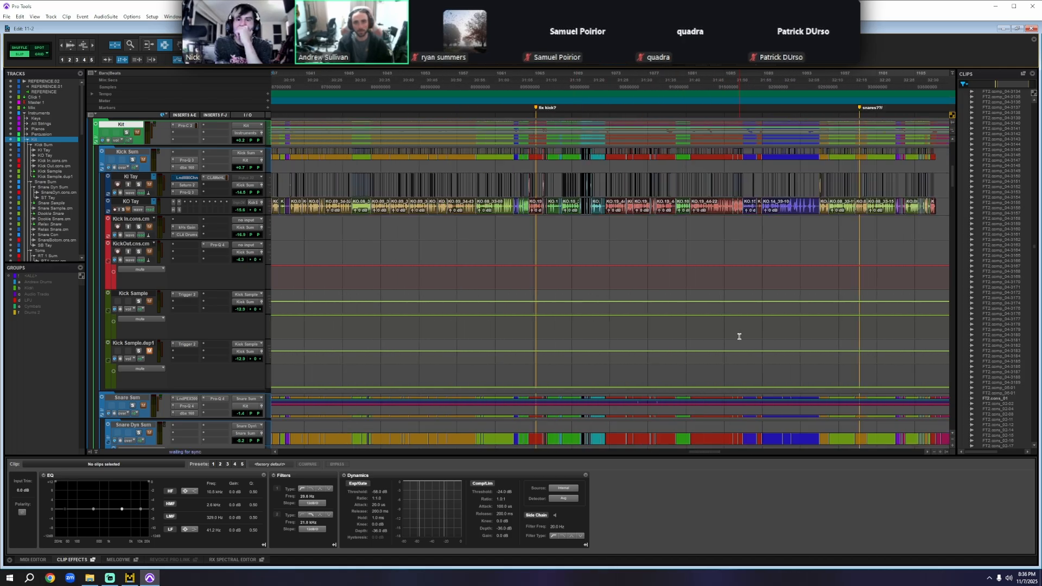
pyautogui.scroll(-10, 740, 334)
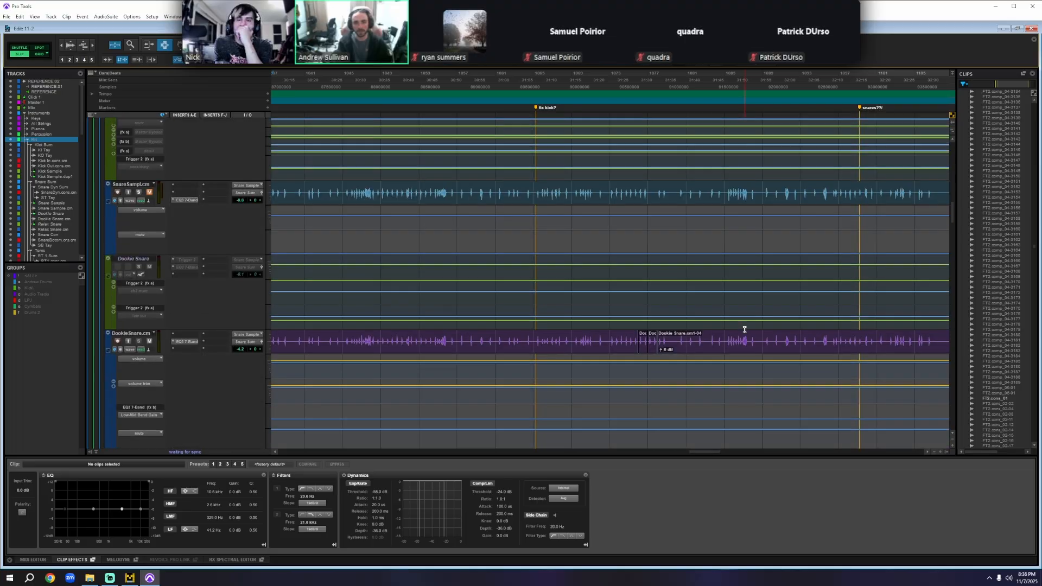
pyautogui.scroll(-2, 745, 329)
pyautogui.scroll(-5, 654, 358)
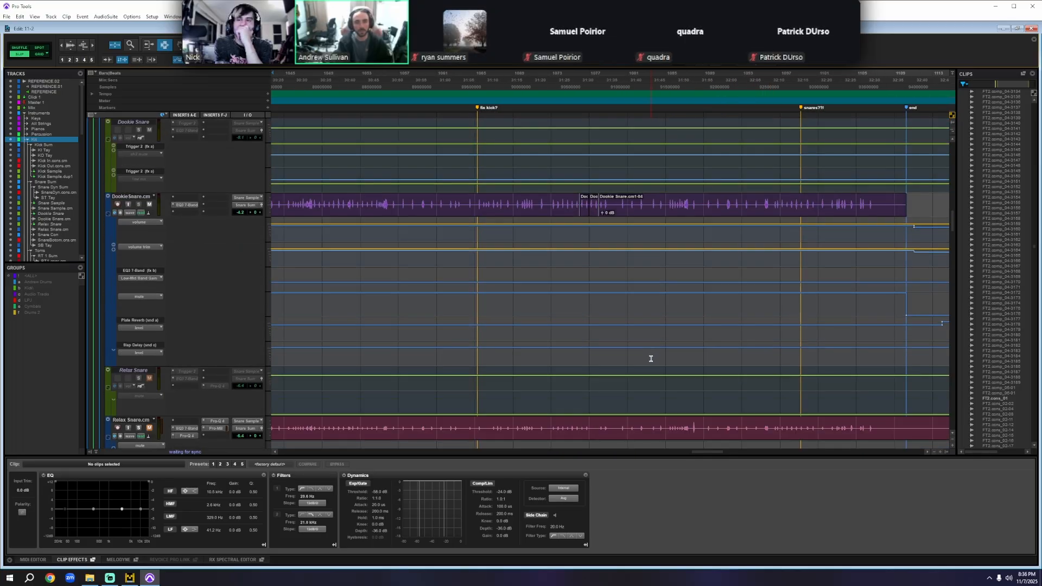
pyautogui.hscroll(-3, 654, 358)
pyautogui.scroll(-5, 677, 383)
pyautogui.scroll(-5, 684, 380)
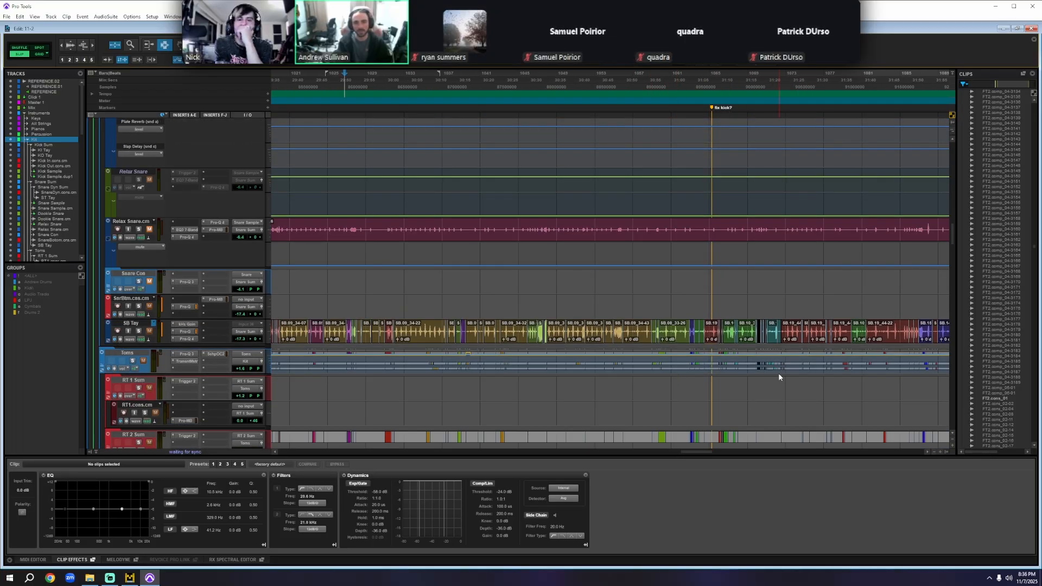
pyautogui.scroll(-15, 777, 373)
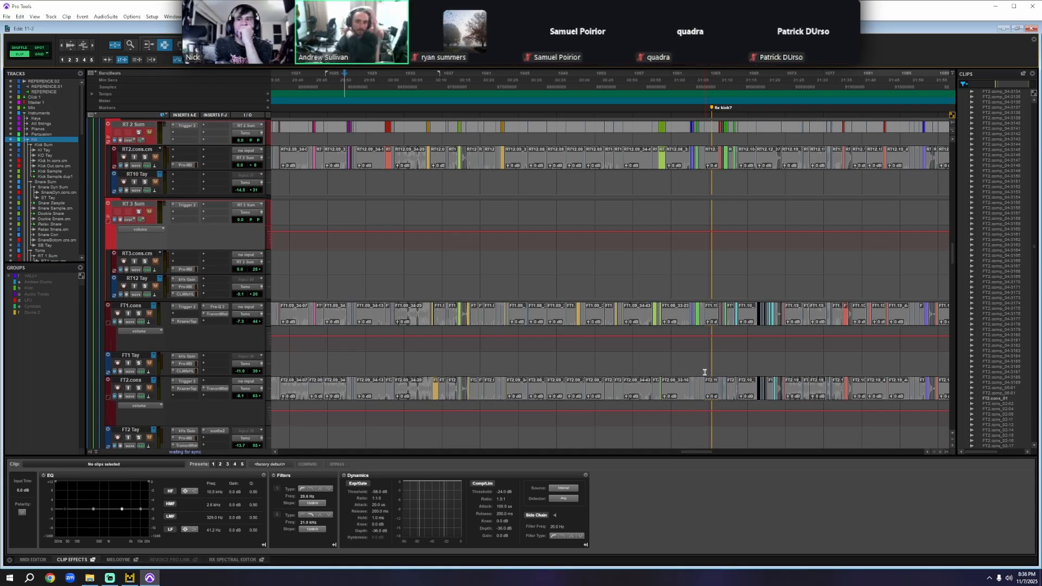
# - Place the playback start in the dense FT1.cons edits after the fix kick? marker and inspect the floor tom clips at close and wide range
pyautogui.click(760, 317)
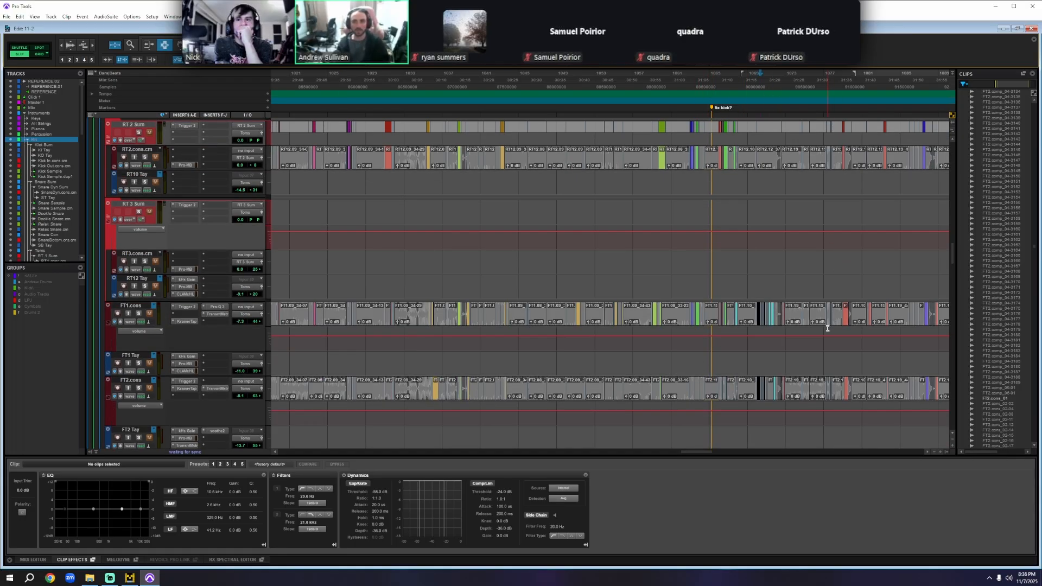
pyautogui.press('t')
pyautogui.press('t')
pyautogui.press('t')
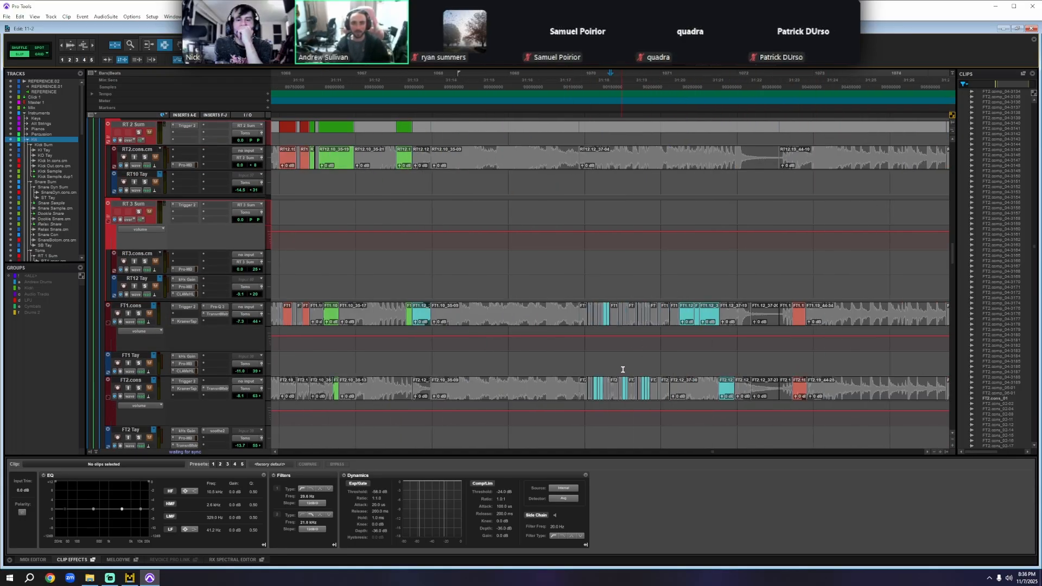
pyautogui.press('t')
pyautogui.press('t')
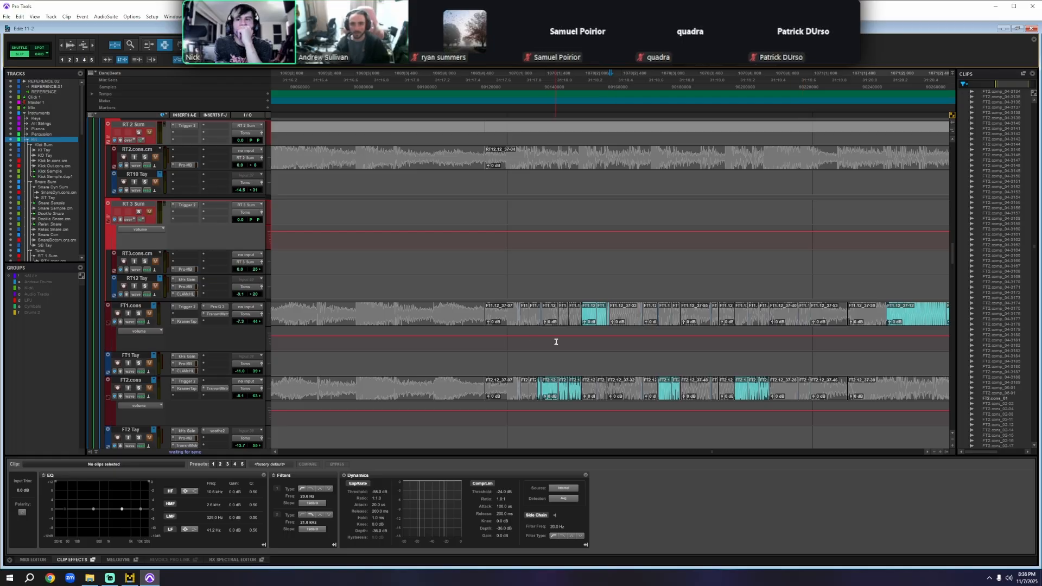
pyautogui.press('r')
pyautogui.press('r')
pyautogui.press('r')
pyautogui.press('r')
pyautogui.press('r')
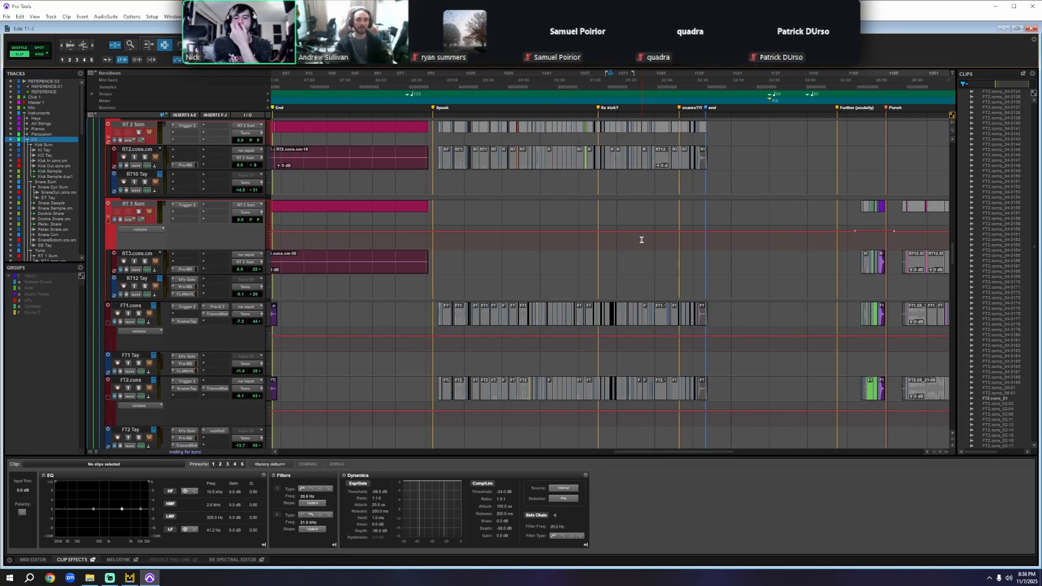
# - Look over the snare, overhead and room mic tracks down to the guitars, and collapse the LPJ guitar folder
pyautogui.scroll(10, 642, 240)
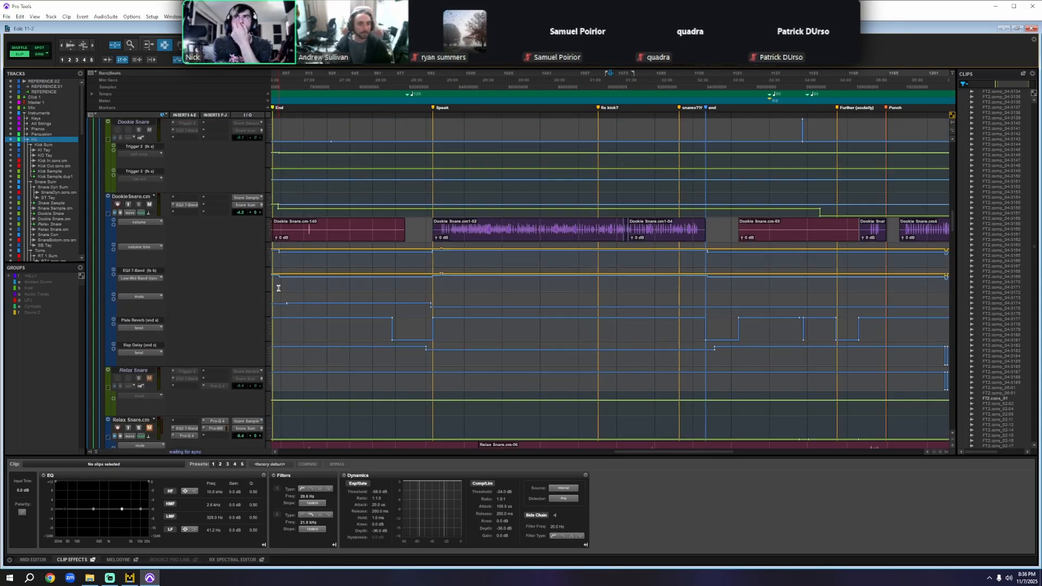
pyautogui.scroll(-10, 501, 359)
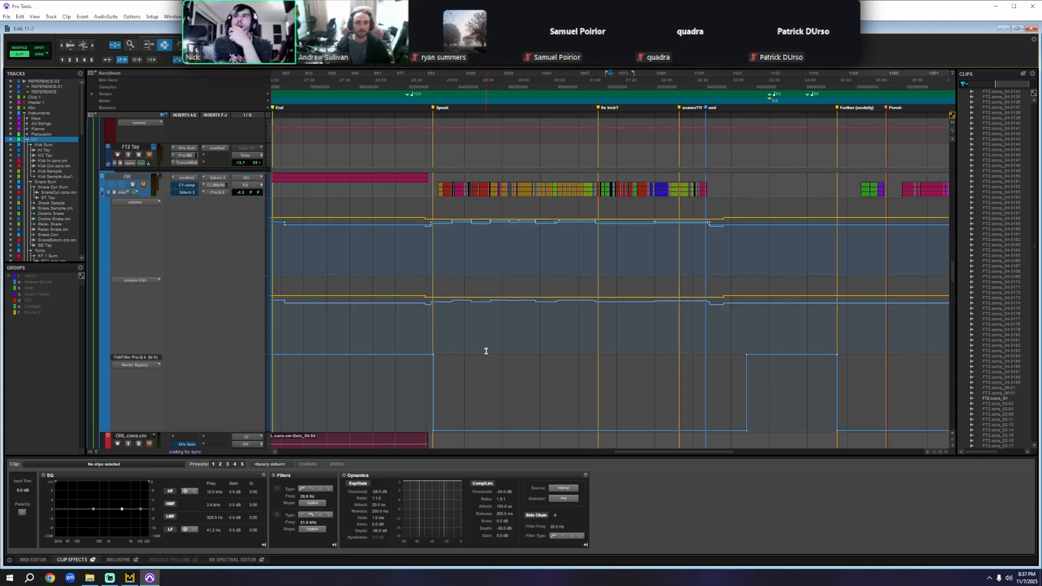
pyautogui.click(102, 193)
pyautogui.scroll(-3, 297, 366)
pyautogui.scroll(-5, 297, 366)
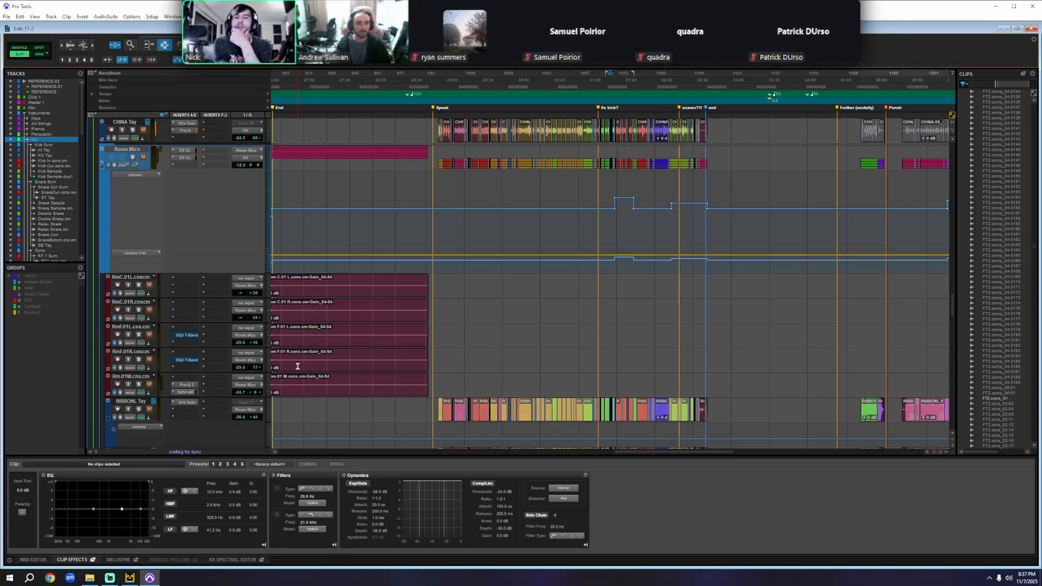
pyautogui.scroll(-6, 239, 325)
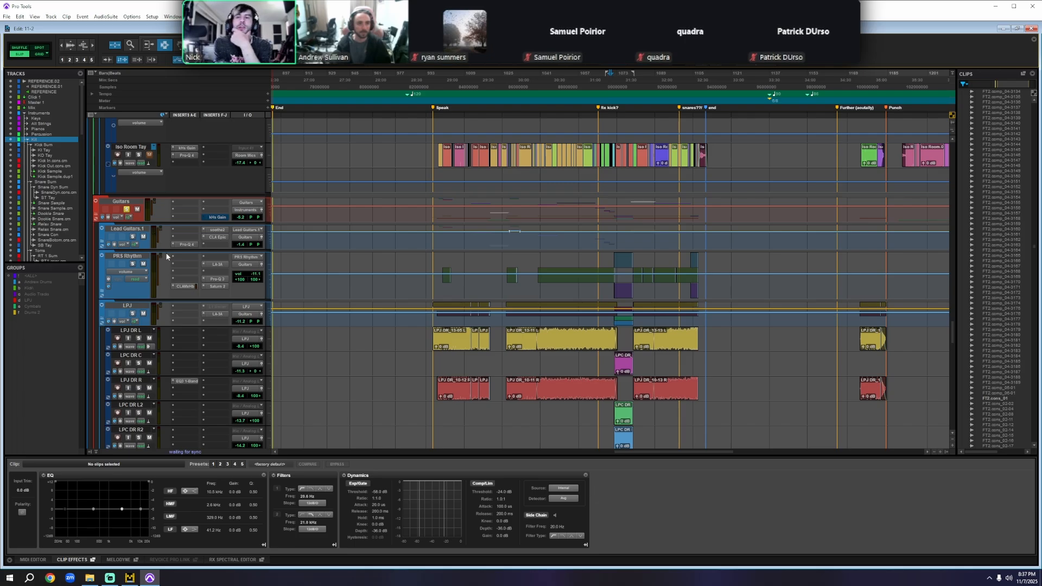
pyautogui.click(102, 320)
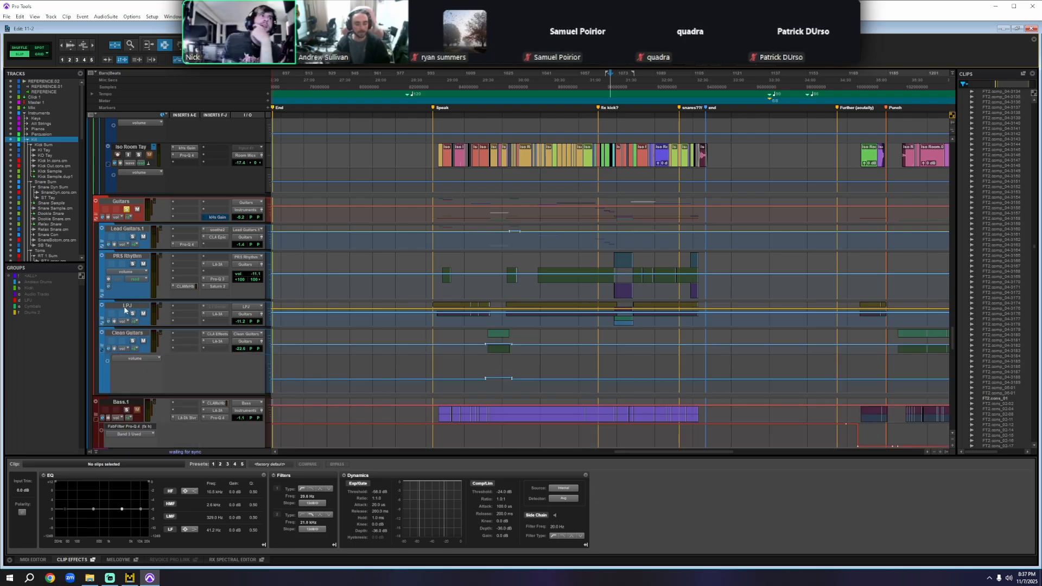
# - Show the mixer, collapse the Kit folder and expand the LPJ folder to reveal its guitar channels
pyautogui.hotkey('ctrl', '=')
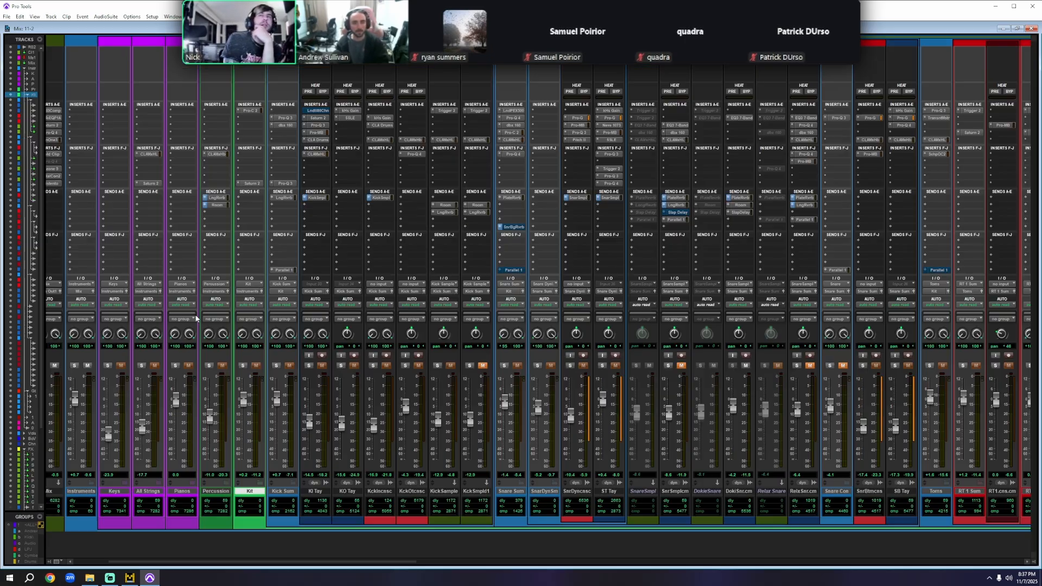
pyautogui.click(261, 484)
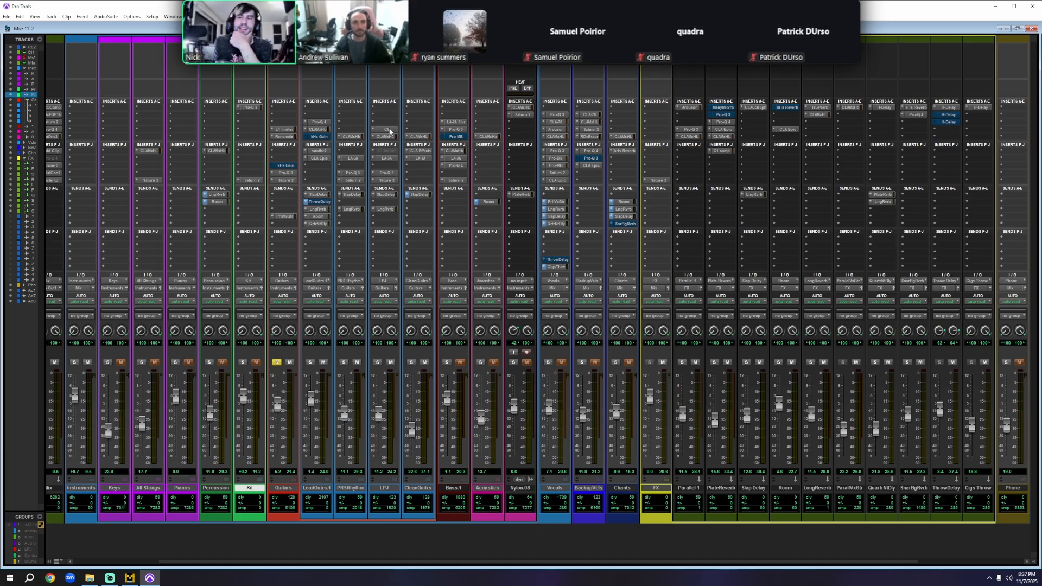
pyautogui.click(394, 484)
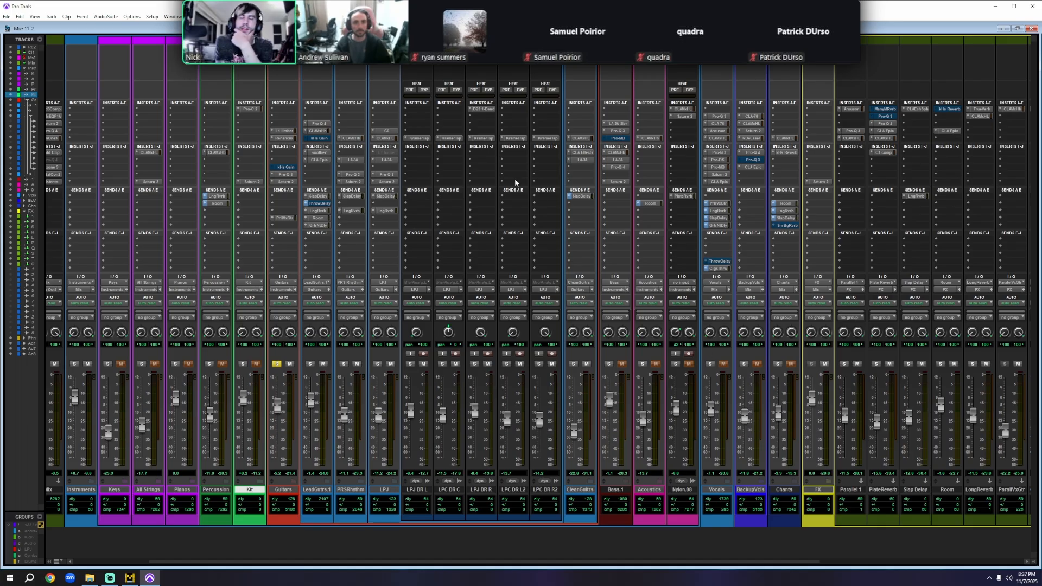
# - Inspect the Kramer Tape on LPJ DR L, plus the one-band EQ and Kramer Tape on LPJ DR R
pyautogui.click(417, 138)
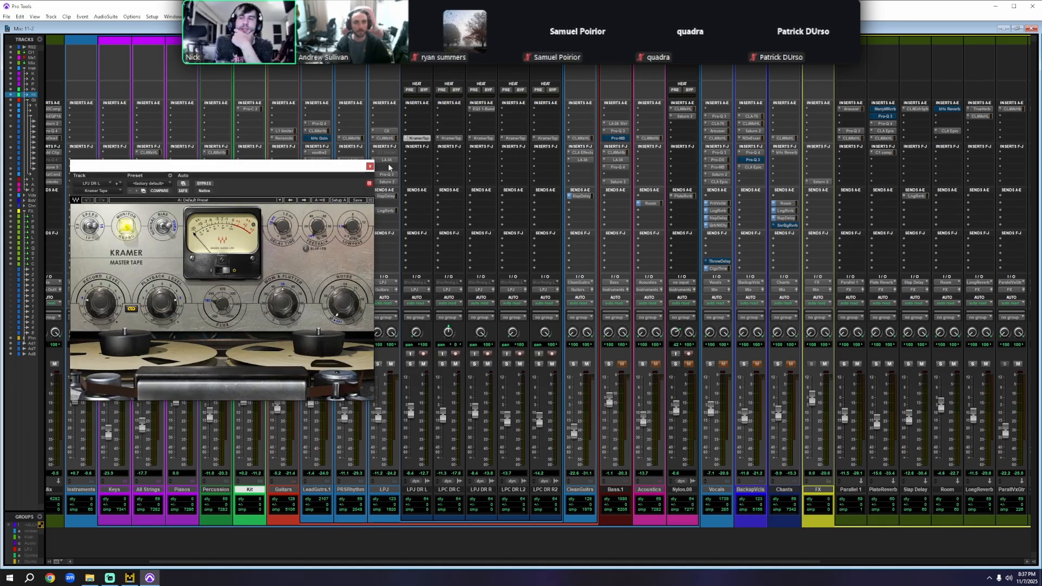
pyautogui.click(370, 167)
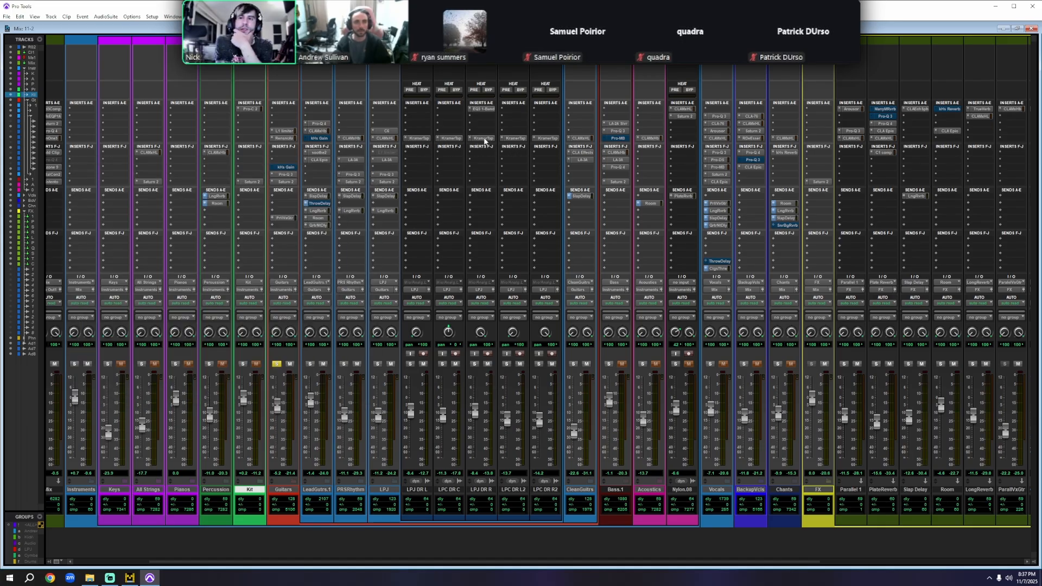
pyautogui.click(484, 110)
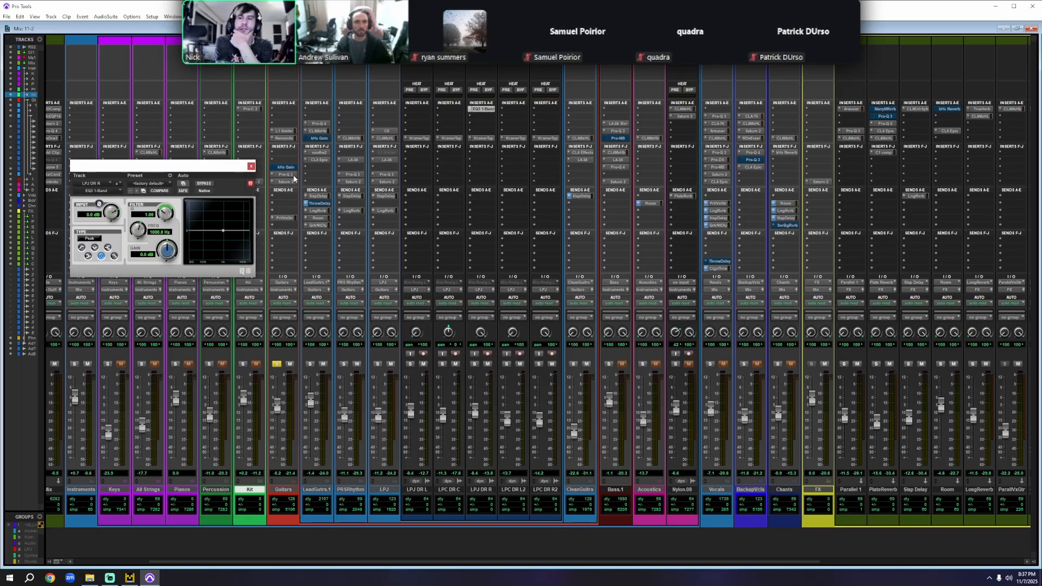
pyautogui.click(251, 167)
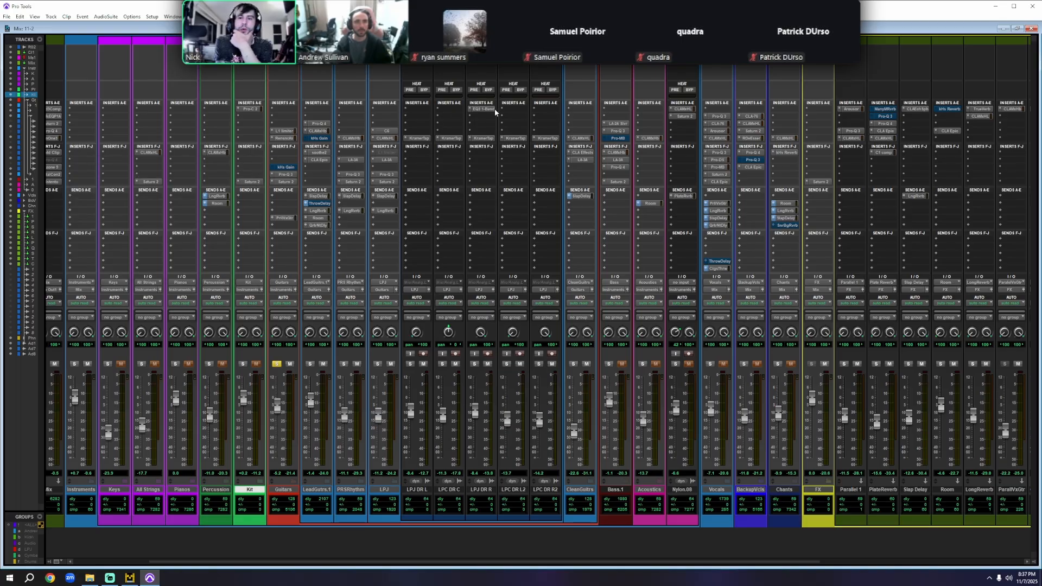
pyautogui.click(480, 138)
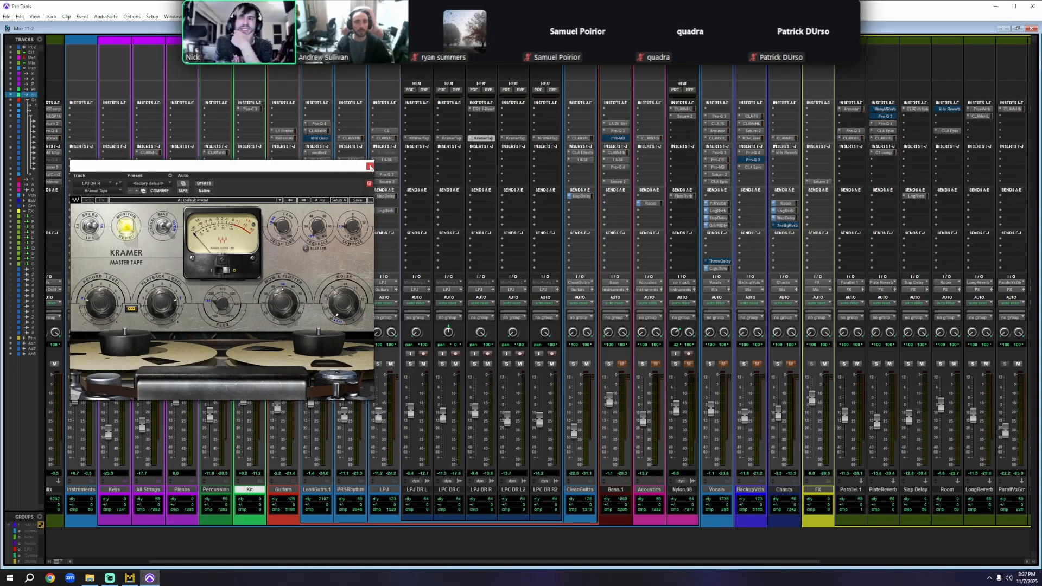
pyautogui.click(369, 167)
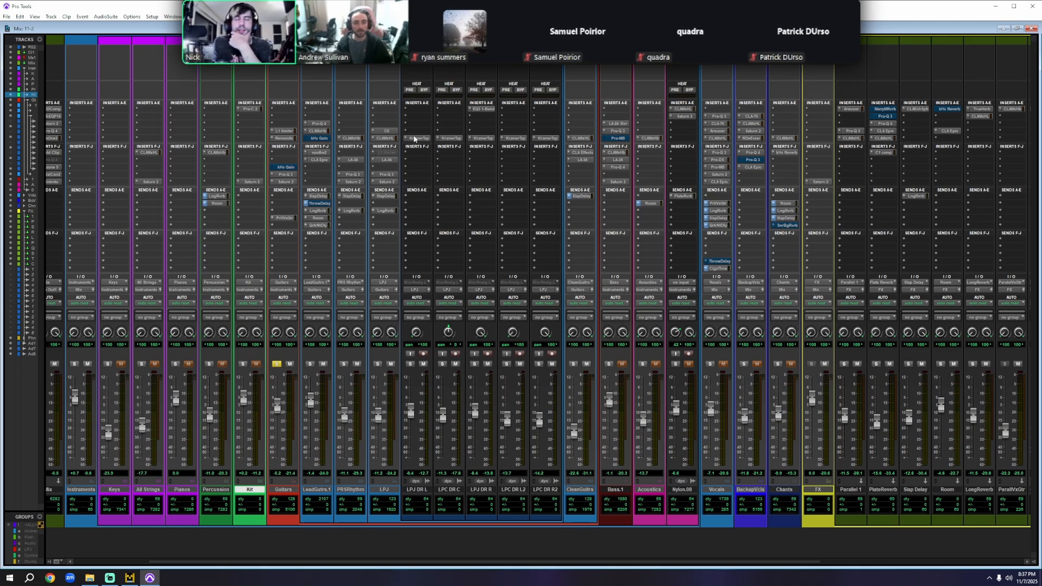
# - Solo the LPJ folder and start playback while viewing the Kramer Tape meter on LPJ DR L
pyautogui.click(378, 364)
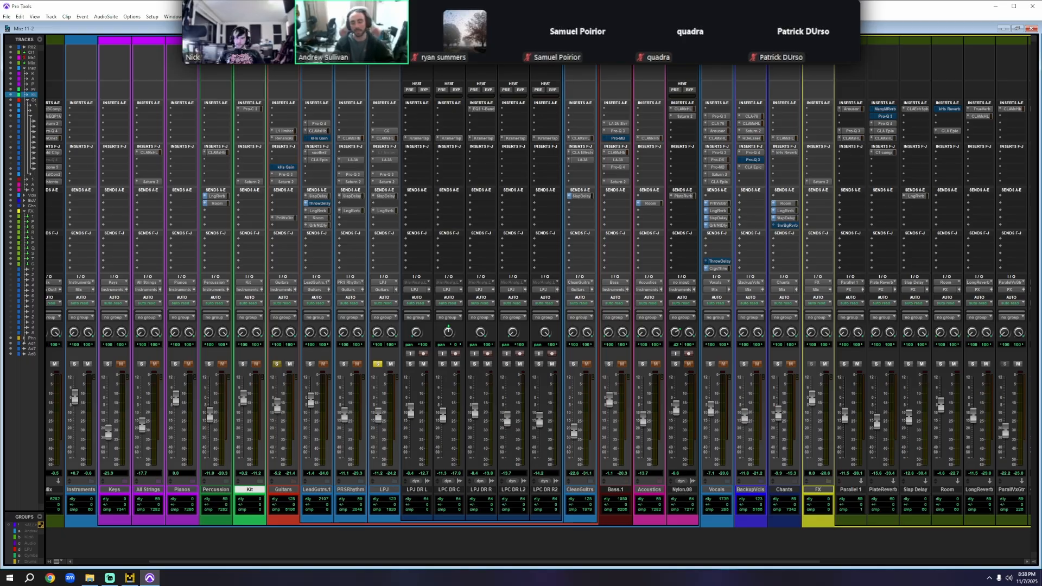
pyautogui.click(419, 138)
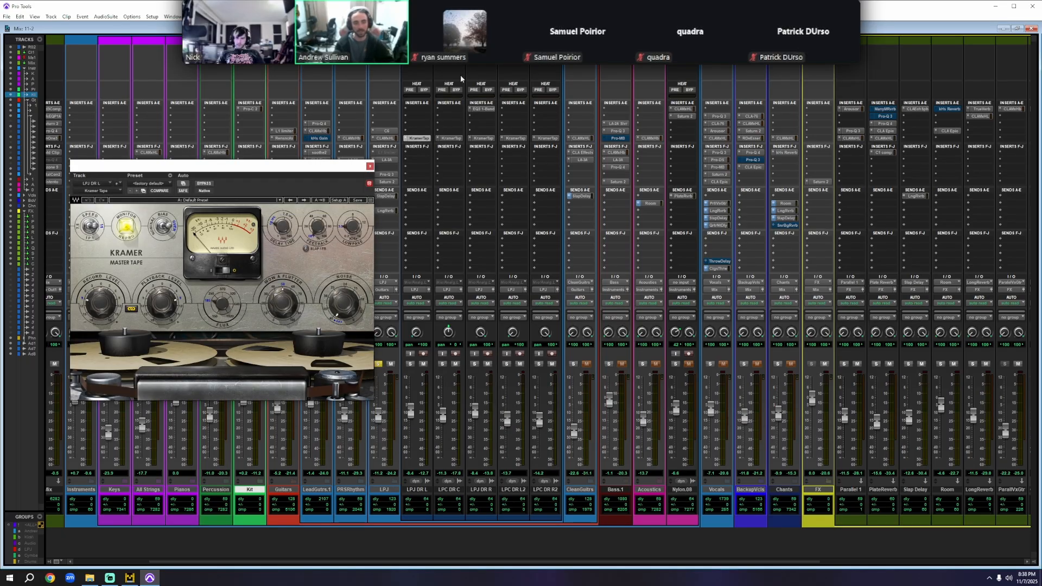
pyautogui.press('space')
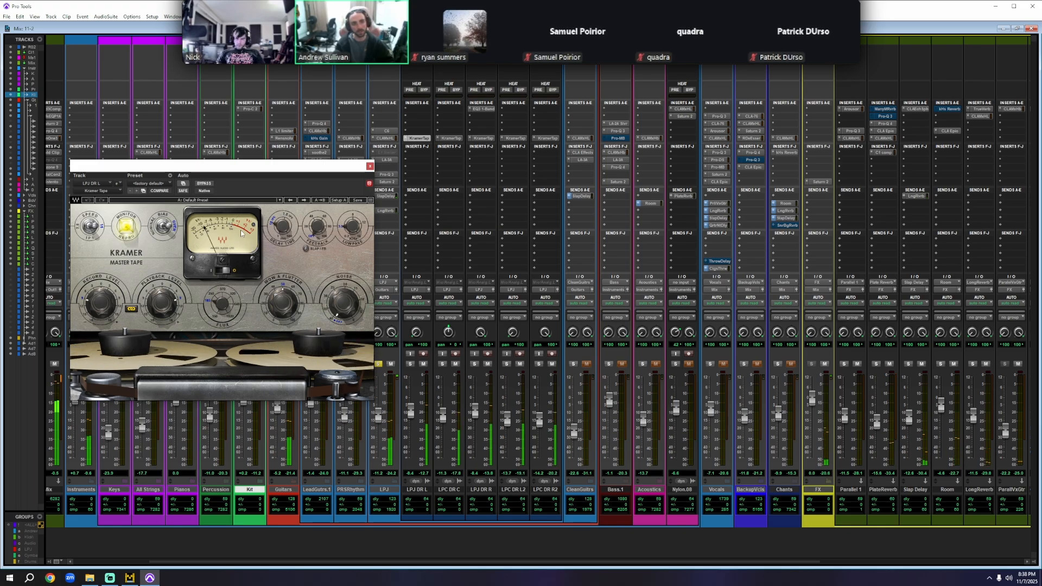
pyautogui.click(370, 167)
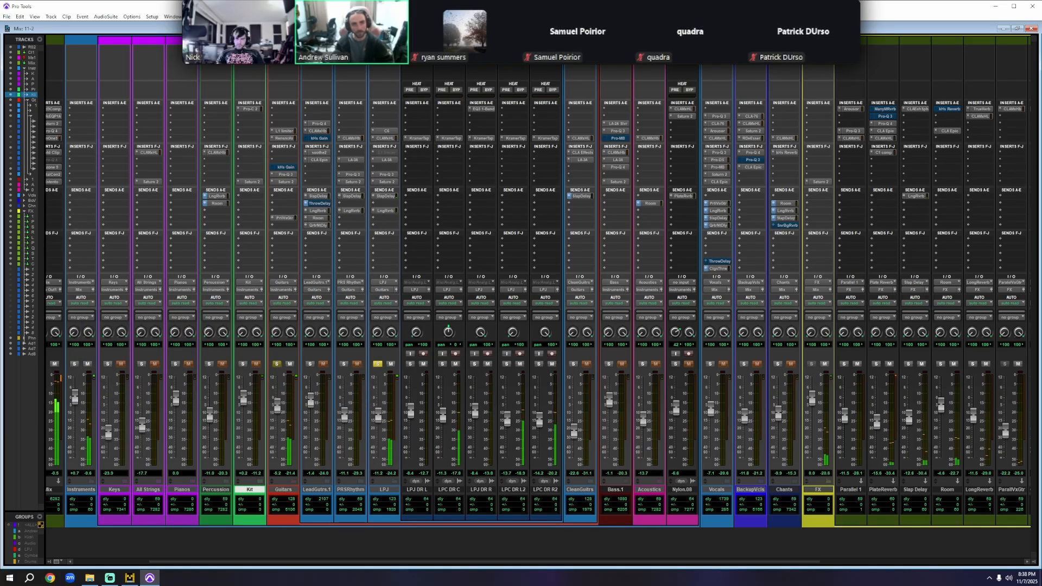
# - Check the playback position in the timeline, recheck LPJ DR L's Kramer Tape meter in the mixer, and stop playback
pyautogui.hotkey('ctrl', '=')
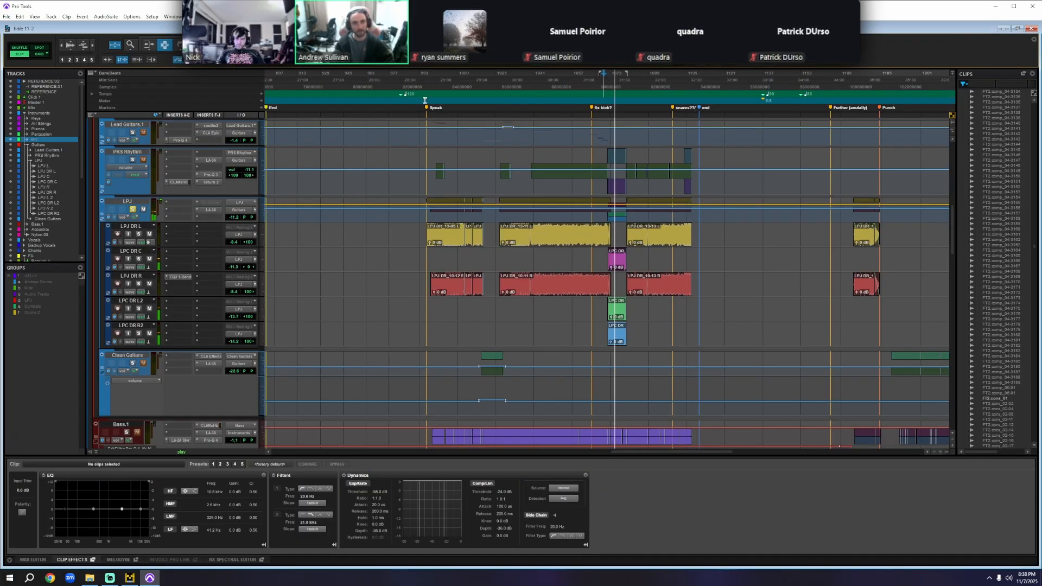
pyautogui.hotkey('ctrl', '=')
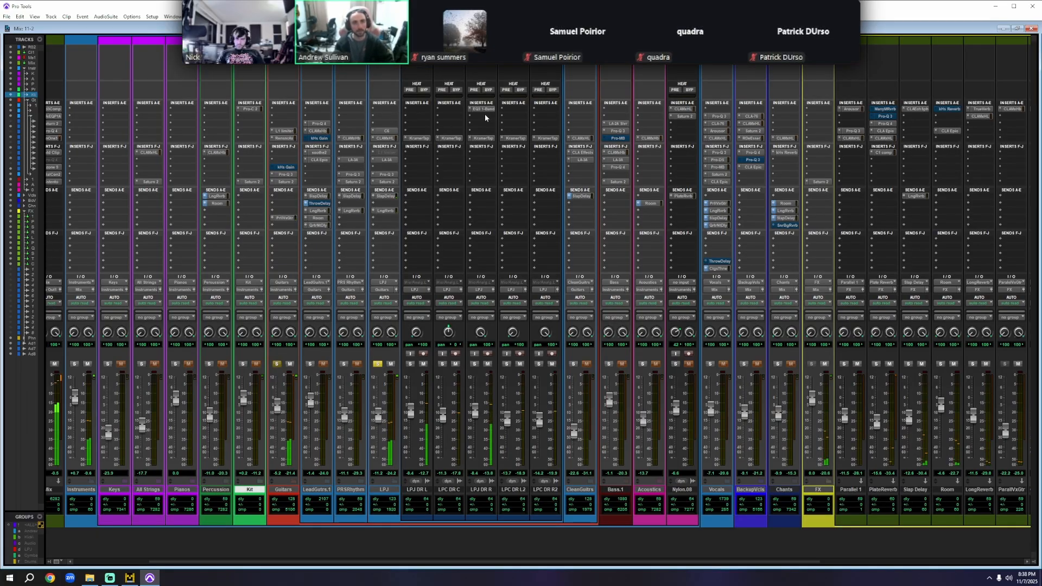
pyautogui.click(420, 139)
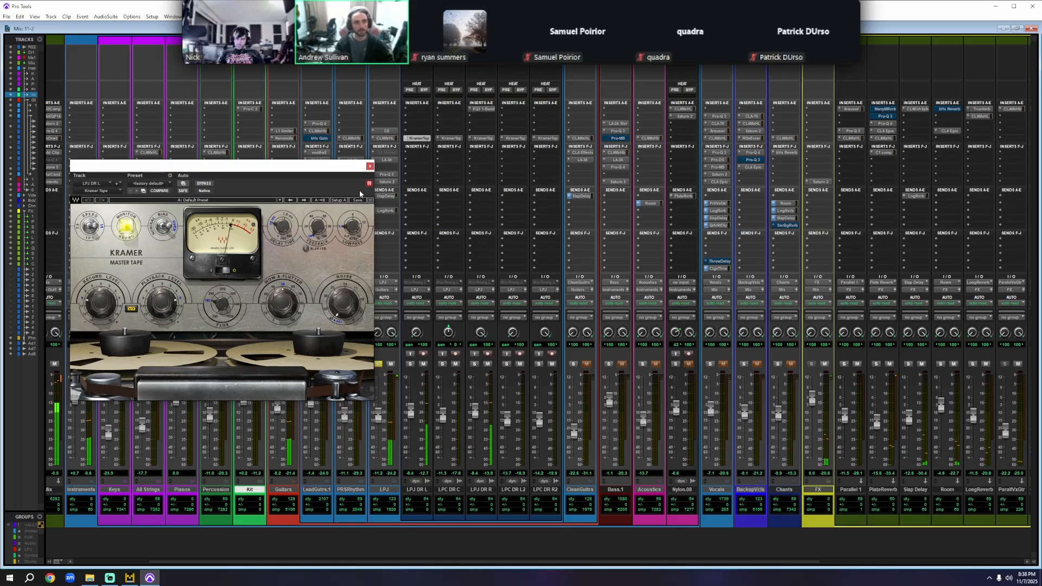
pyautogui.press('space')
pyautogui.click(370, 166)
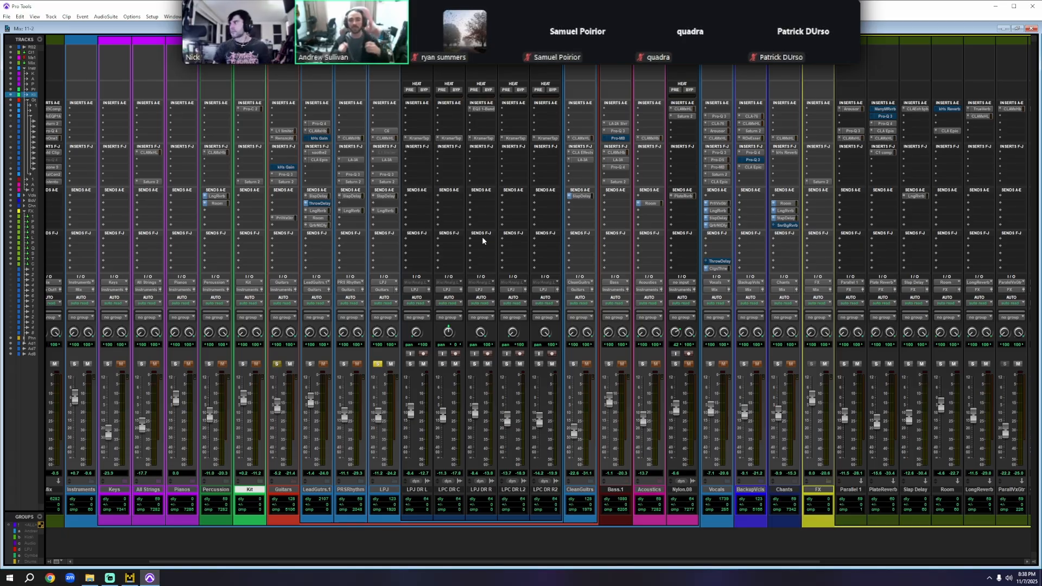
# - Examine the LPJ folder's C6 and LPJ DR L's Kramer Tape against guitar playback, closing each plug-in
pyautogui.click(386, 131)
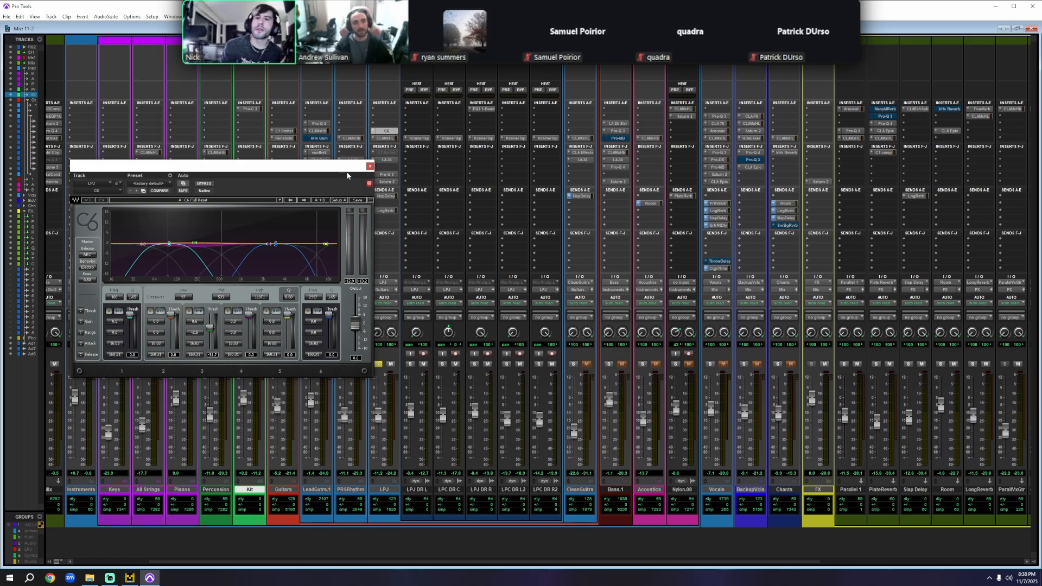
pyautogui.moveTo(333, 166); pyautogui.dragTo(320, 142)
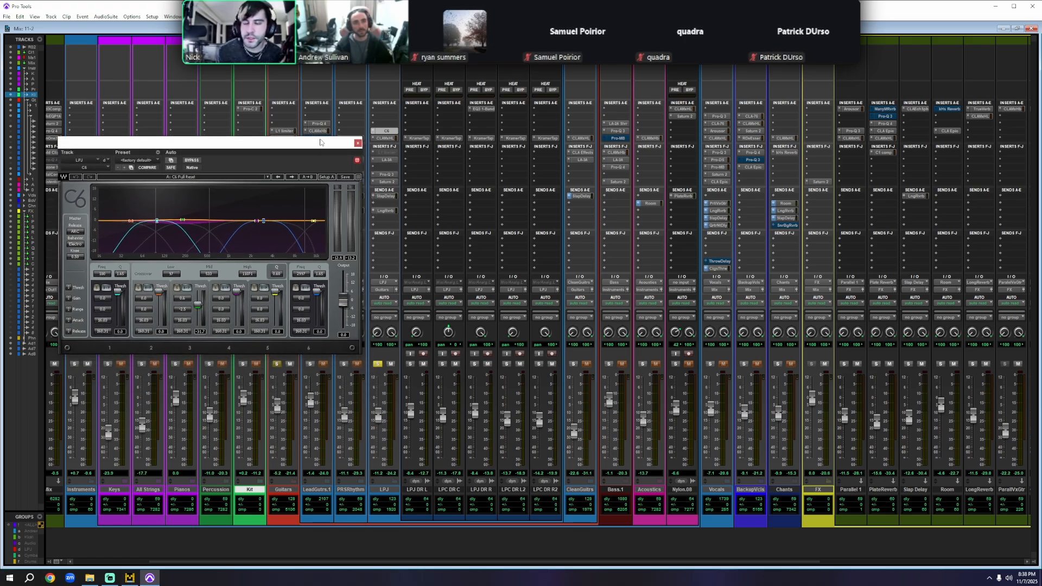
pyautogui.press('space')
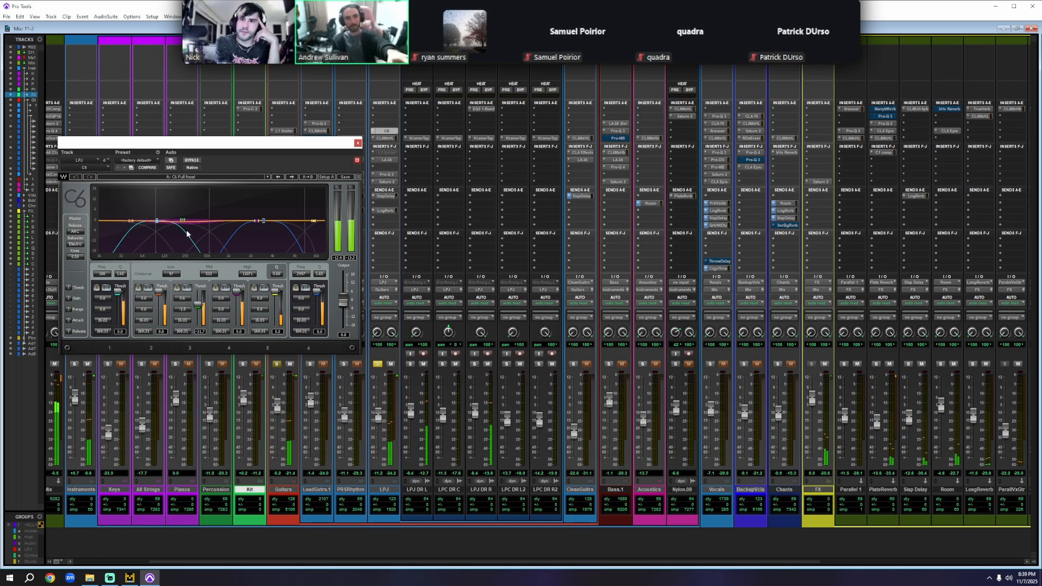
pyautogui.click(357, 143)
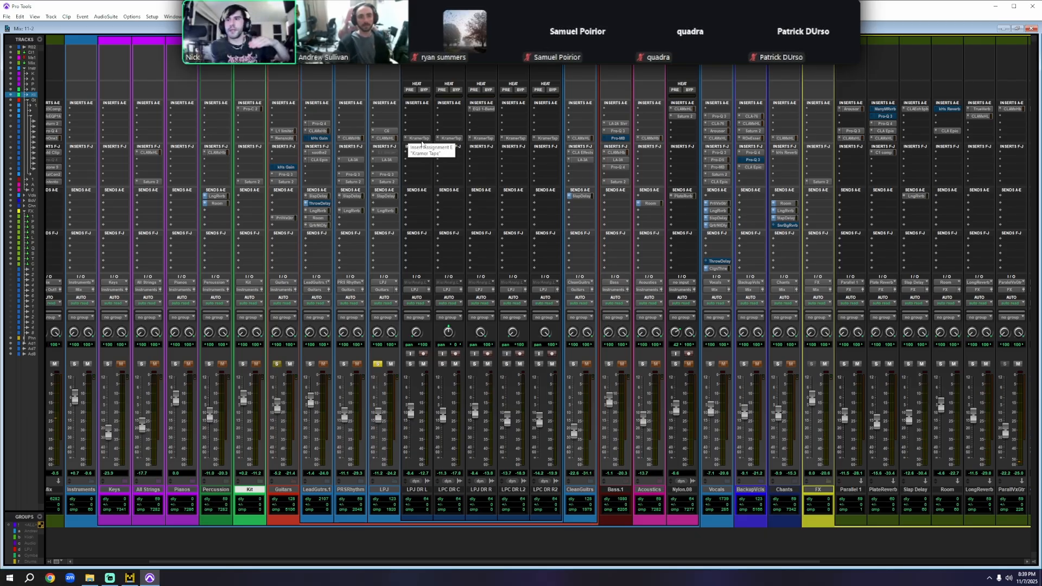
pyautogui.click(421, 140)
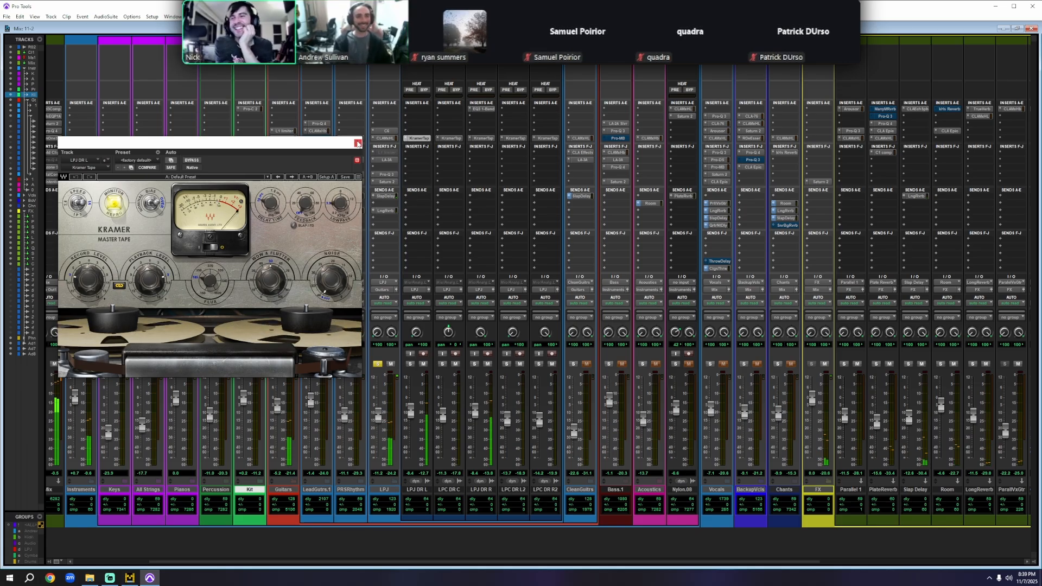
pyautogui.click(358, 144)
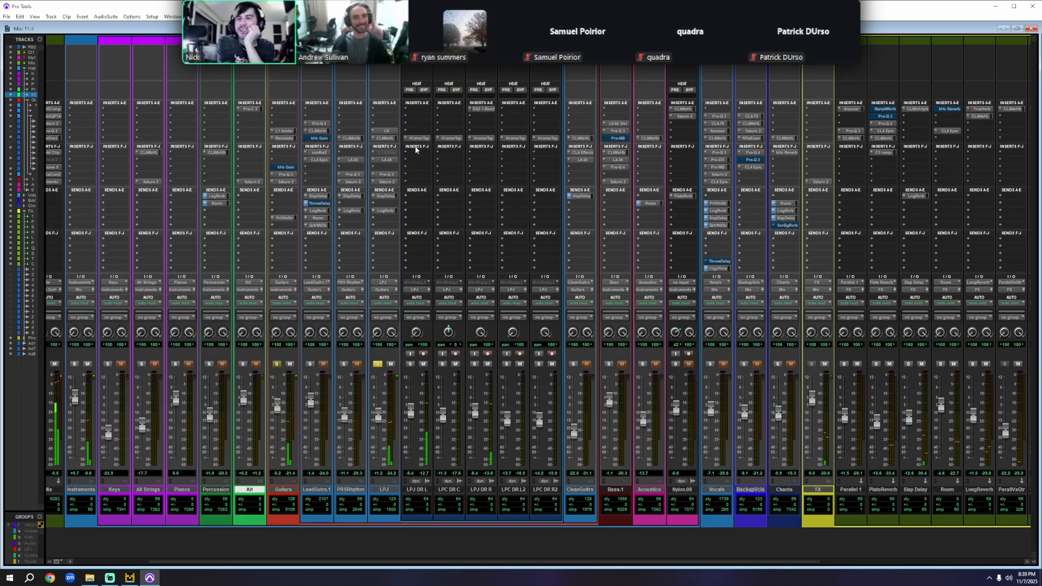
# - Open CLA MixHub Lite on the LPJ folder, place it clear of the LPJ inserts, and switch off its EQ section
pyautogui.click(385, 138)
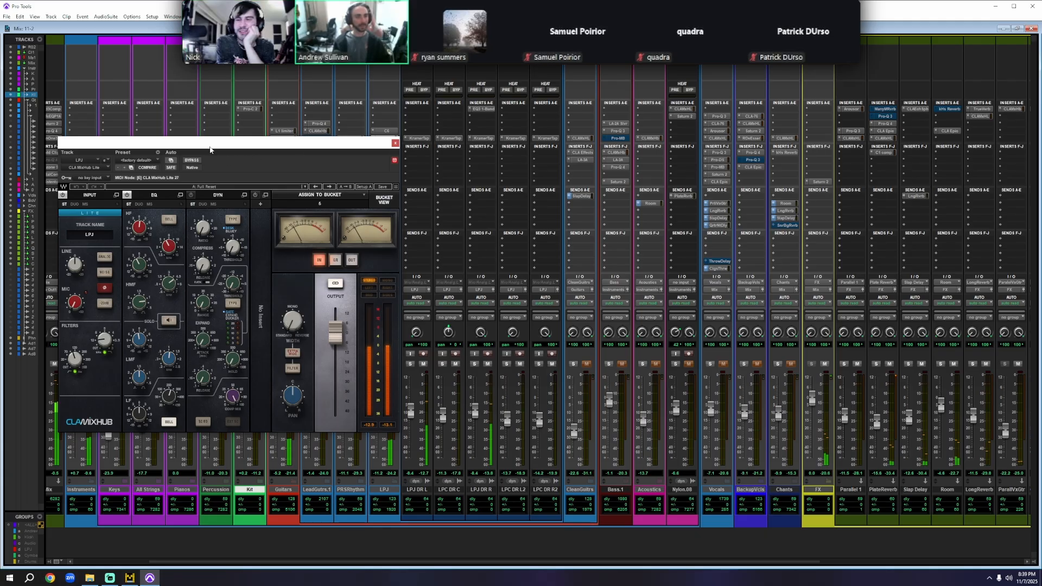
pyautogui.moveTo(297, 150); pyautogui.dragTo(602, 103)
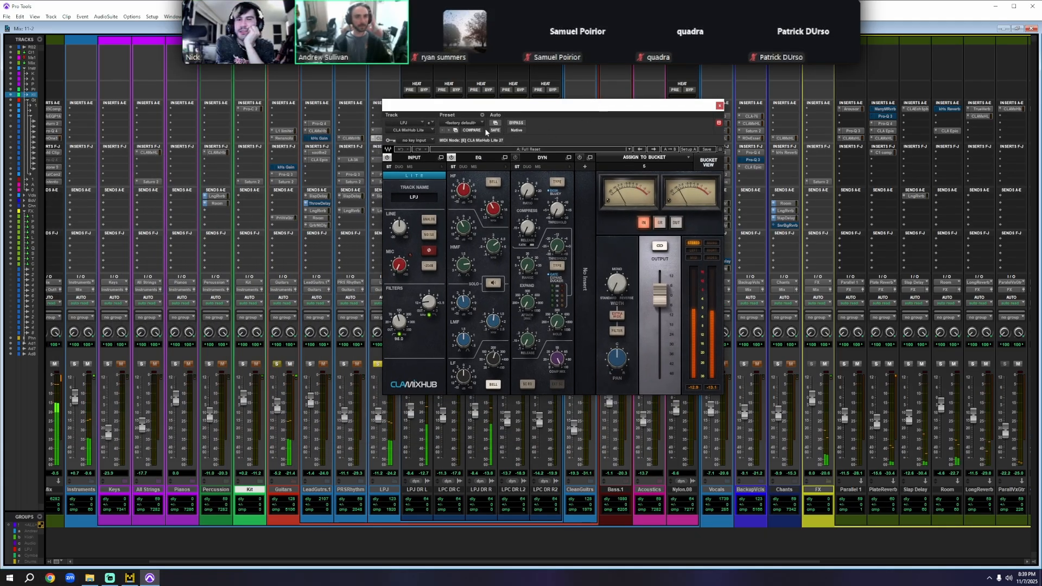
pyautogui.moveTo(478, 103); pyautogui.dragTo(576, 89)
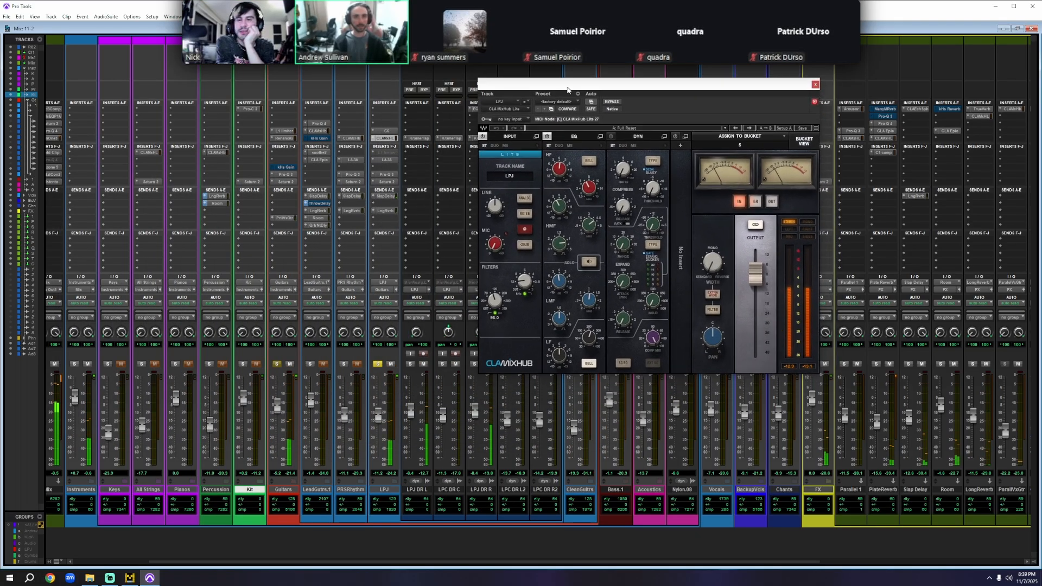
pyautogui.click(548, 136)
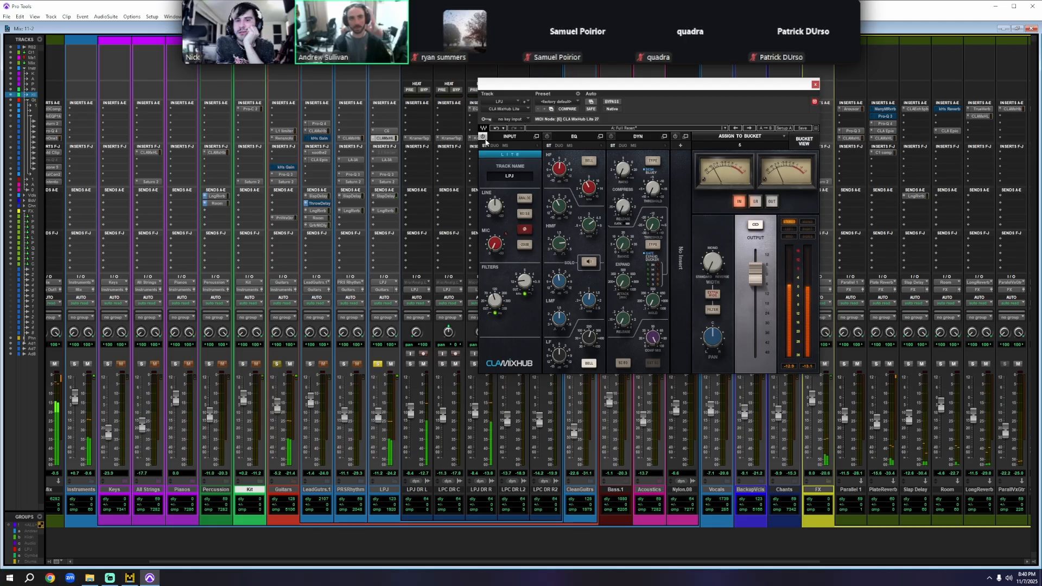
# - Bypass the three LPJ inserts that follow CLA MixHub Lite, and switch the MixHub EQ section back on
pyautogui.keyDown('ctrl'); pyautogui.click(386, 160); pyautogui.keyUp('ctrl')
pyautogui.keyDown('ctrl'); pyautogui.click(386, 175); pyautogui.keyUp('ctrl')
pyautogui.keyDown('ctrl'); pyautogui.click(387, 181); pyautogui.keyUp('ctrl')
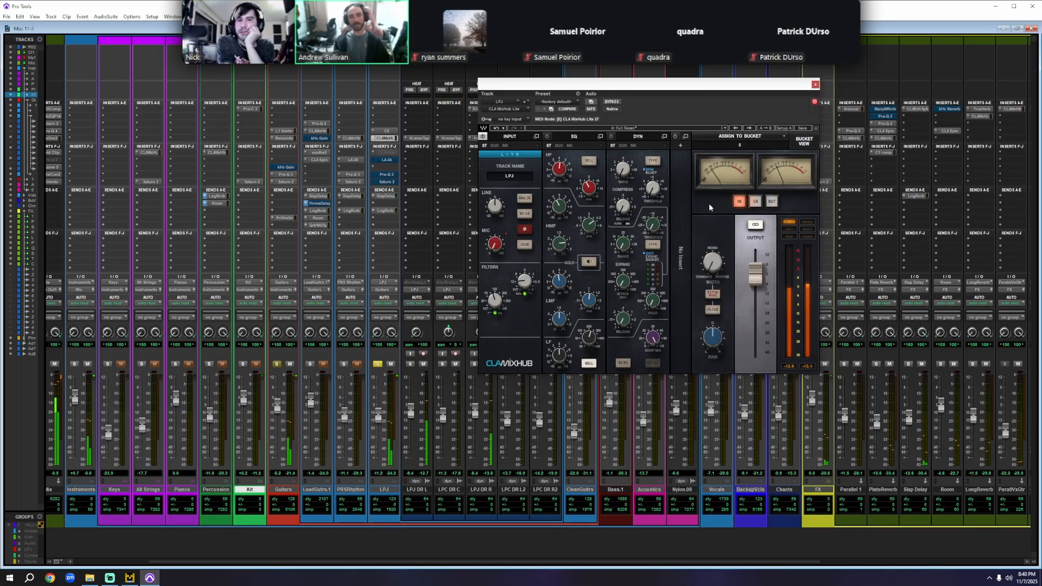
pyautogui.click(547, 137)
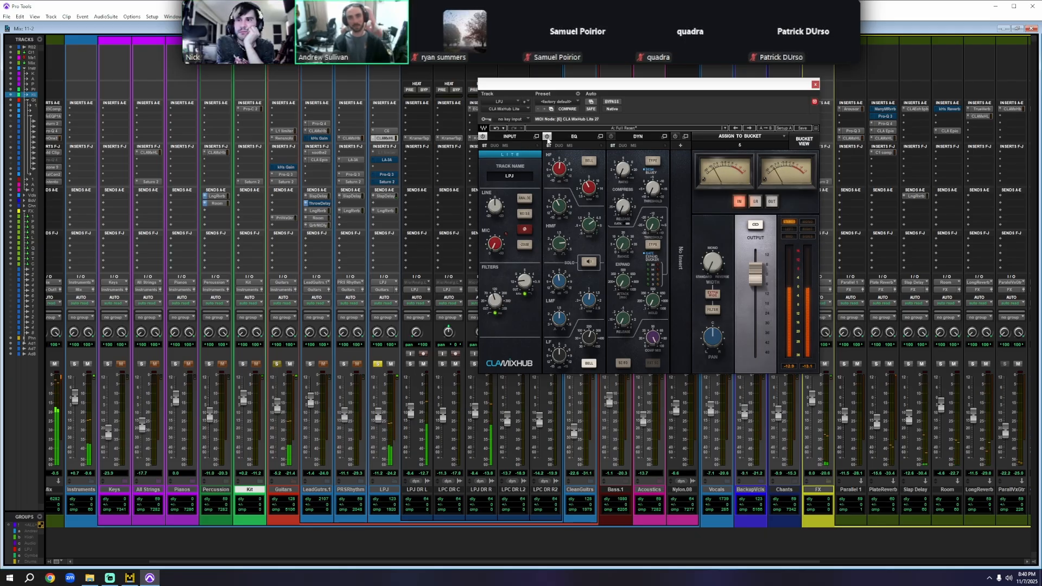
pyautogui.moveTo(590, 193)
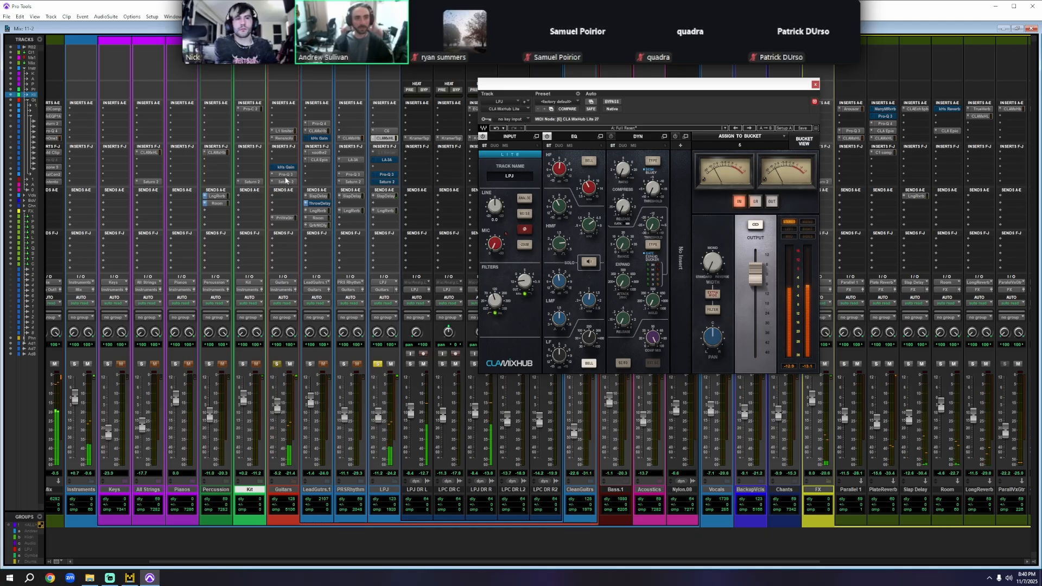
# - Bypass the remaining inserts on the Guitars and LPJ folders, along with Kramer Tape on the individual LPJ and LPC tracks
pyautogui.keyDown('ctrl'); pyautogui.click(282, 135); pyautogui.keyUp('ctrl')
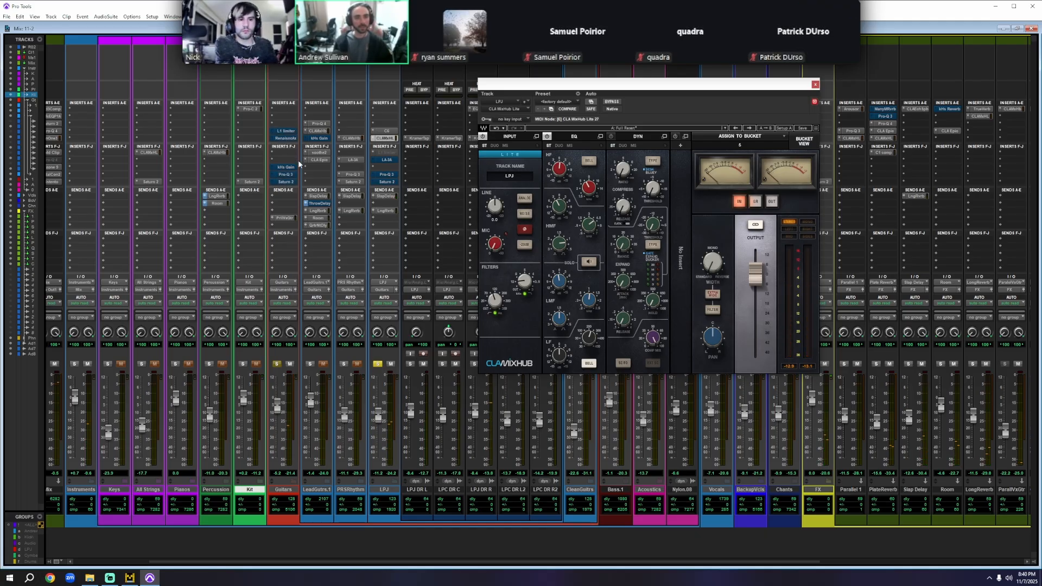
pyautogui.keyDown('ctrl'); pyautogui.click(386, 132); pyautogui.keyUp('ctrl')
pyautogui.keyDown('ctrl'); pyautogui.click(387, 139); pyautogui.keyUp('ctrl')
pyautogui.keyDown('ctrl'); pyautogui.click(418, 139); pyautogui.keyUp('ctrl')
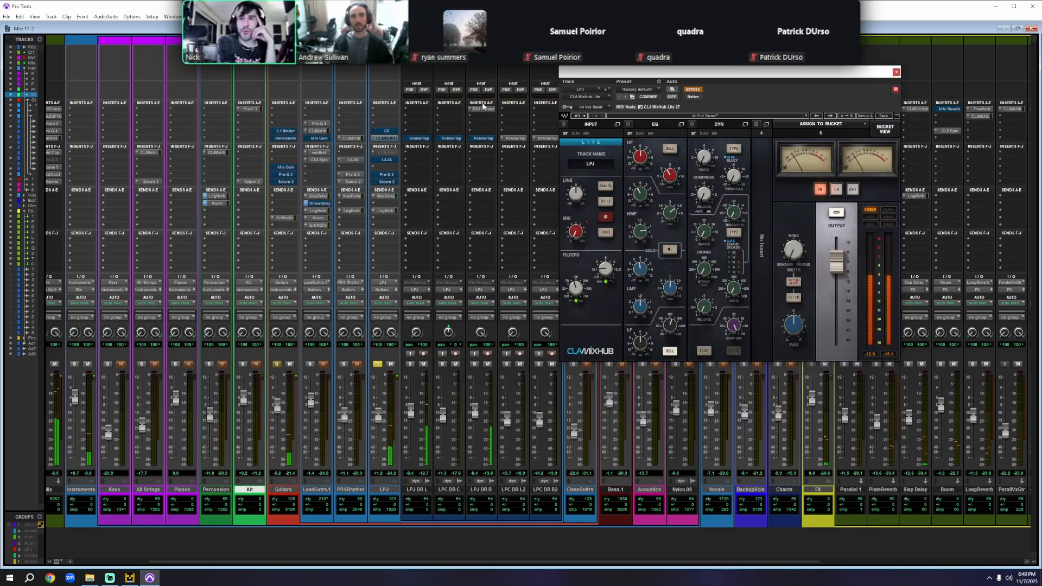
# - Switch C6 and CLA MixHub Lite on the LPJ folder and the individual tracks' Kramer Tape plug-ins back on
pyautogui.keyDown('ctrl'); pyautogui.click(477, 139); pyautogui.keyUp('ctrl')
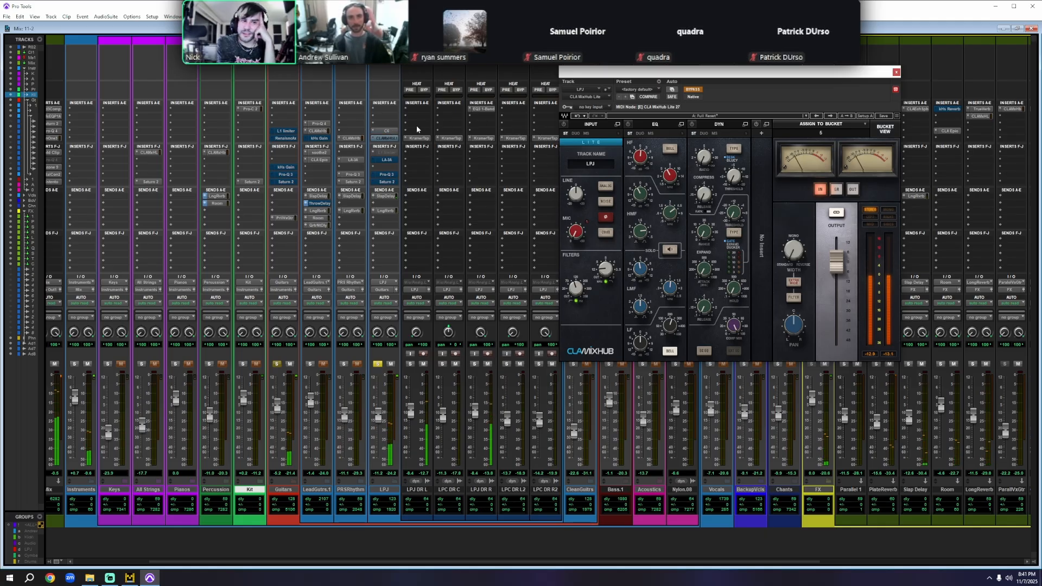
pyautogui.keyDown('ctrl'); pyautogui.click(385, 139); pyautogui.keyUp('ctrl')
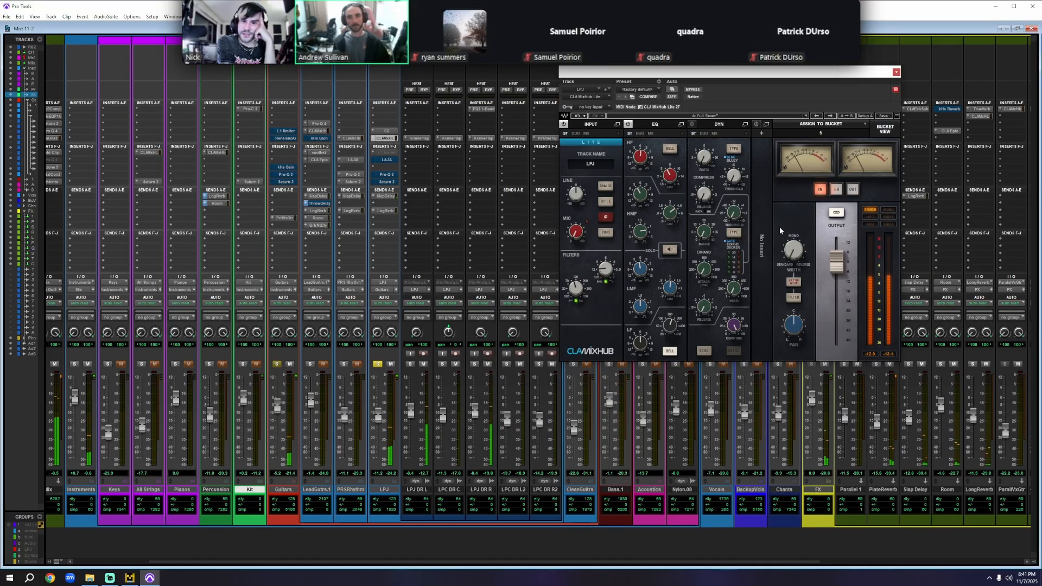
# - Switch on the LA-3A compressor on the LPJ folder and compare it bypassed and active during playback
pyautogui.click(385, 161)
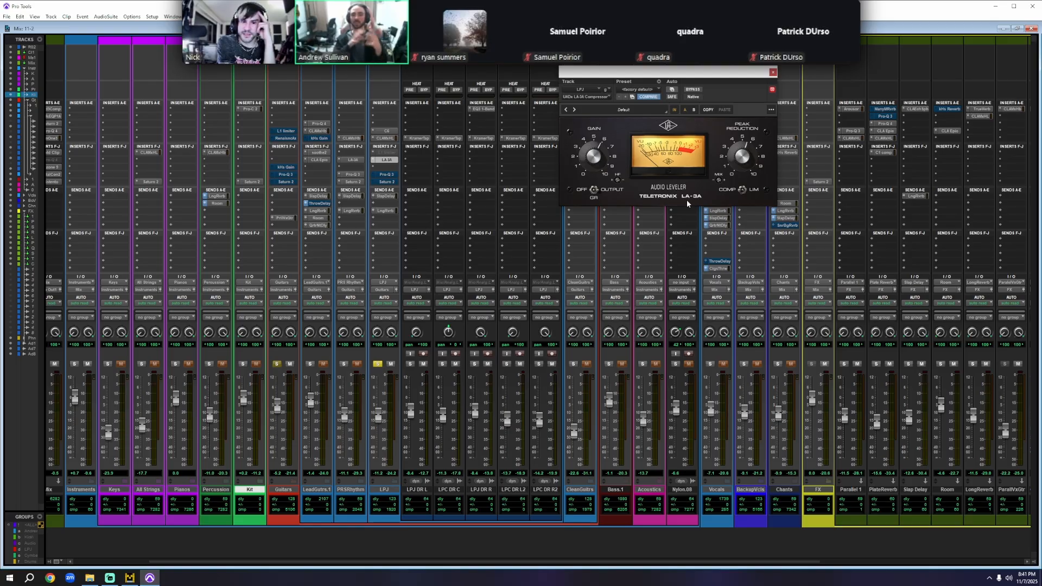
pyautogui.press('space')
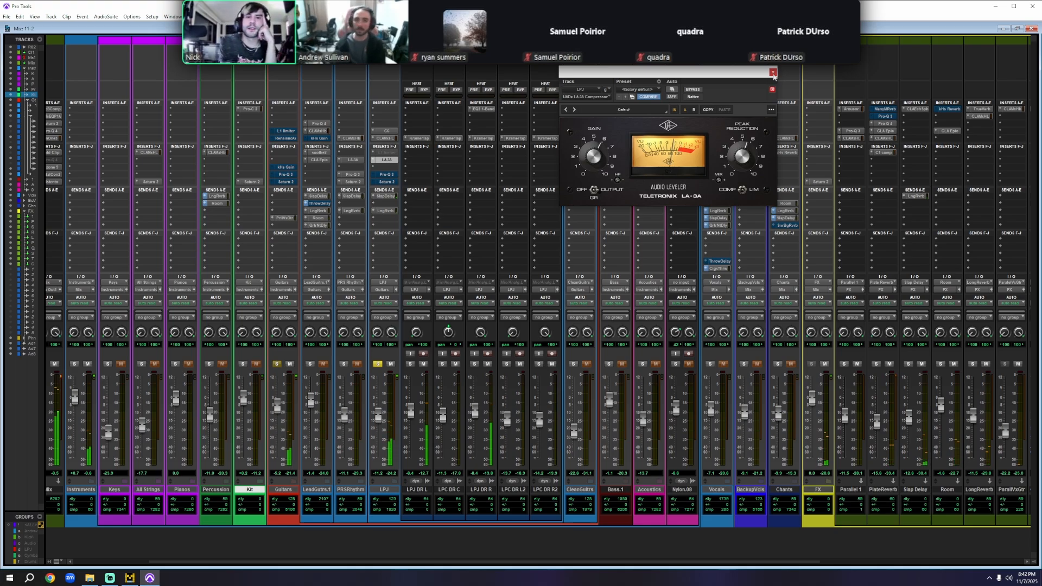
pyautogui.click(692, 89)
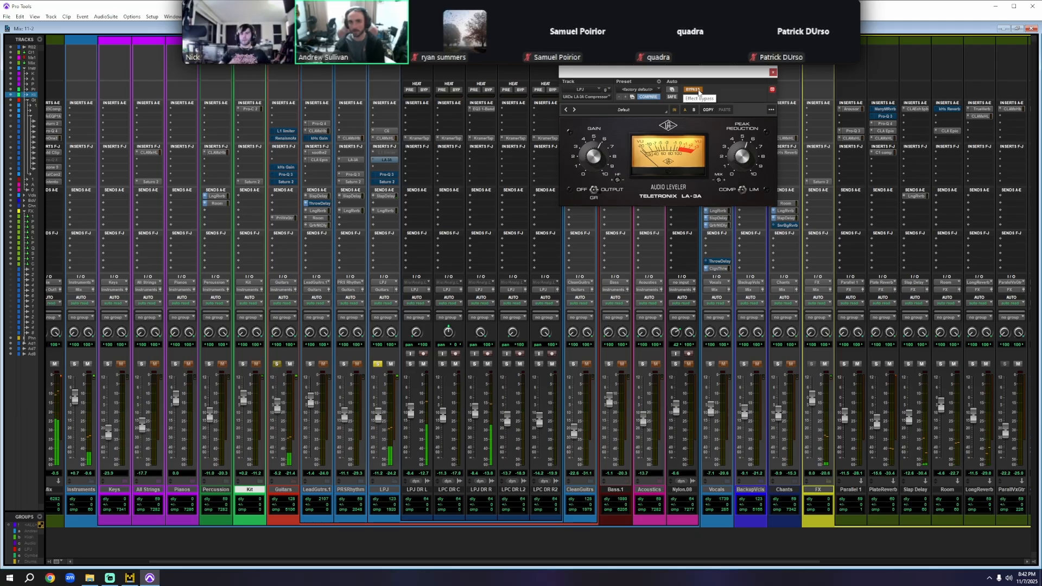
pyautogui.click(698, 91)
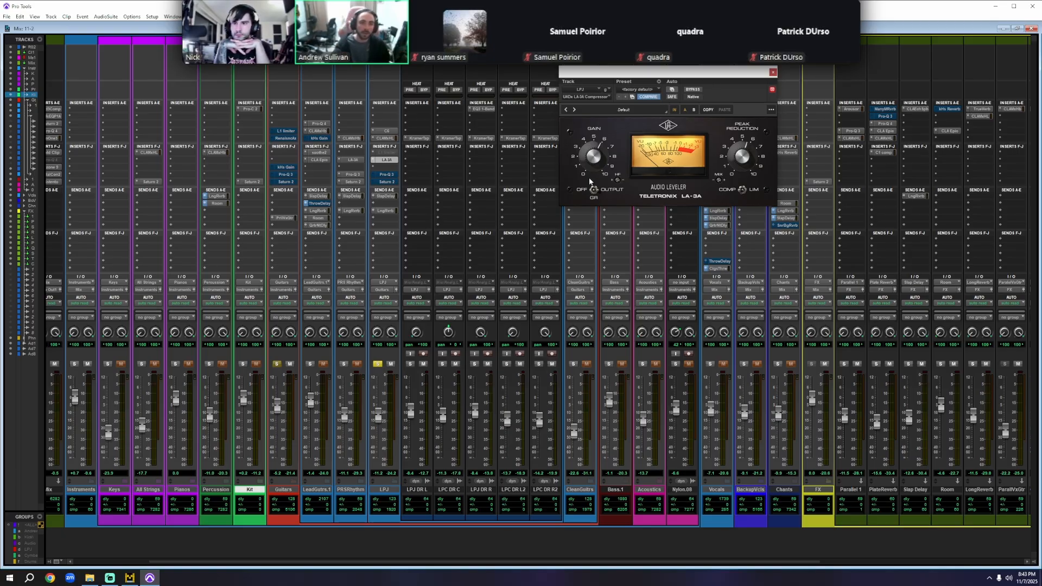
# - Switch on Pro-Q 3 on the LPJ folder and review the stereo placement options of its midrange boost, playing the guitars through the EQ
pyautogui.click(387, 175)
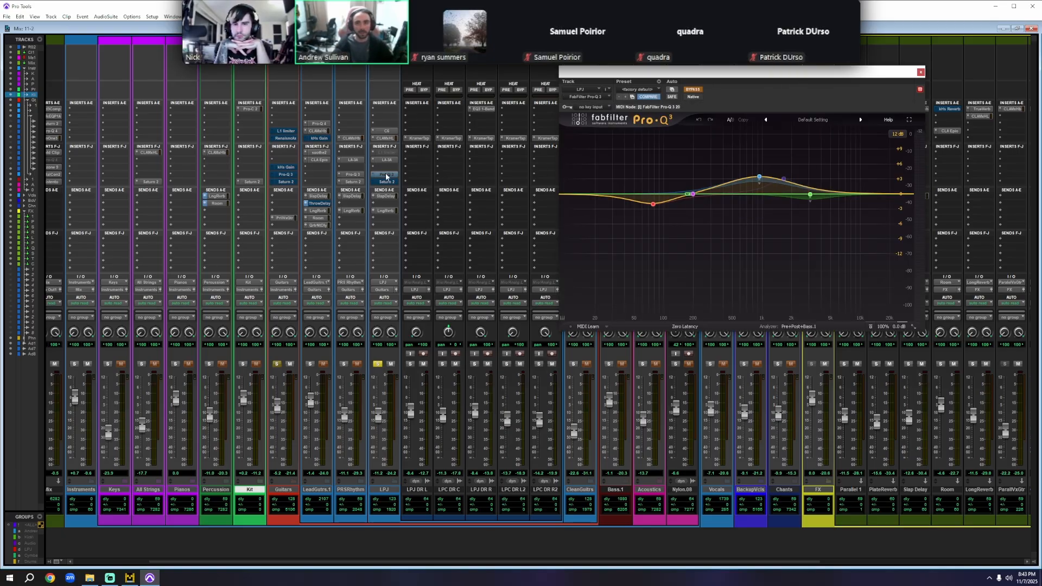
pyautogui.keyDown('ctrl'); pyautogui.click(386, 176); pyautogui.keyUp('ctrl')
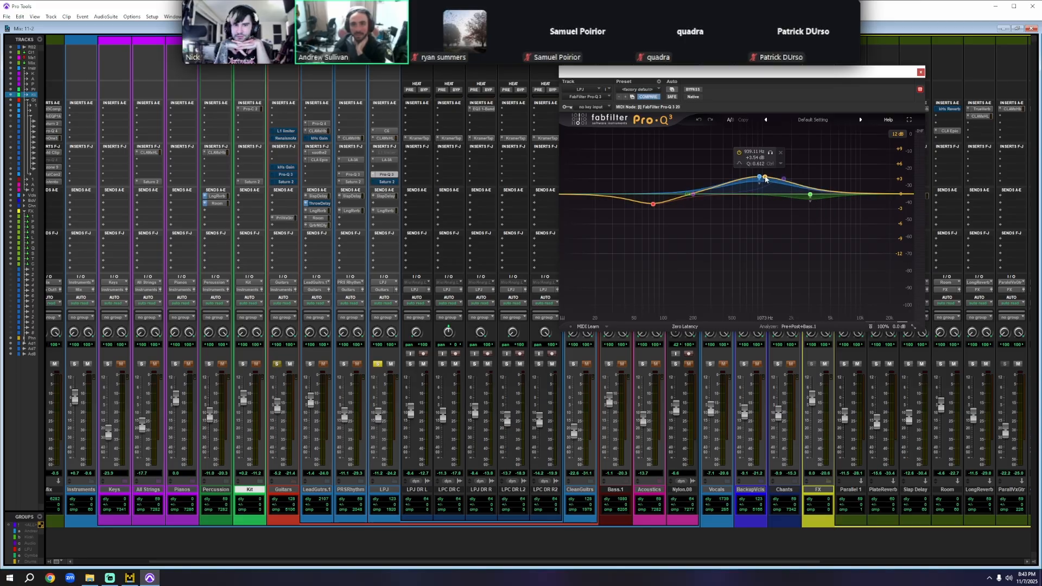
pyautogui.rightClick(764, 177)
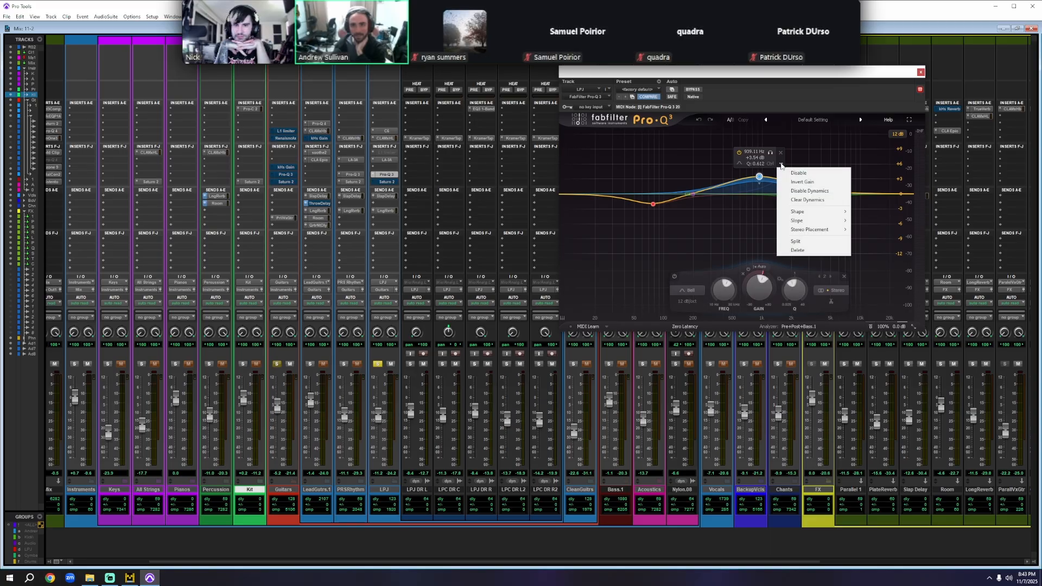
pyautogui.moveTo(809, 230)
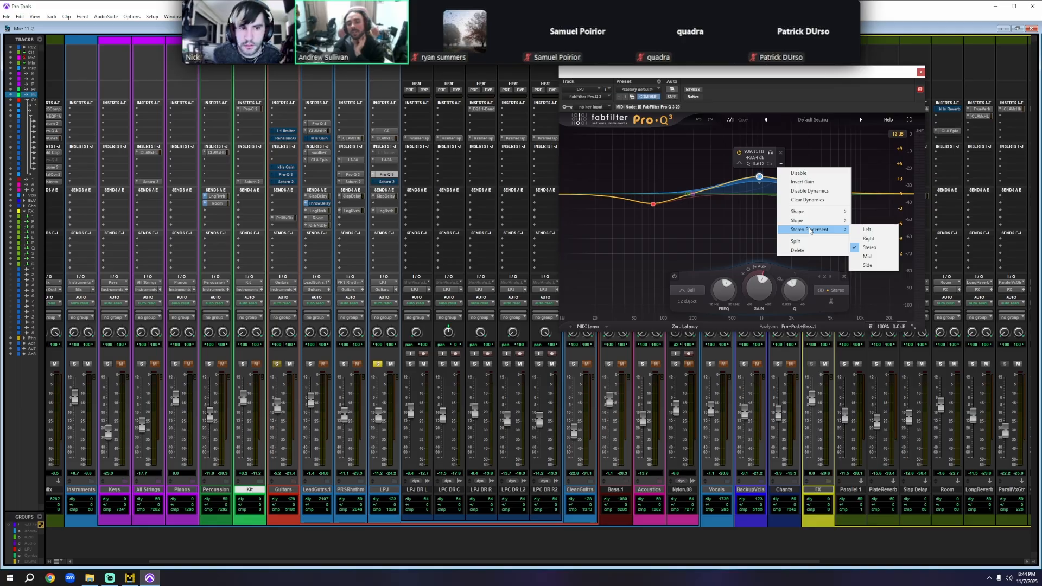
pyautogui.click(731, 235)
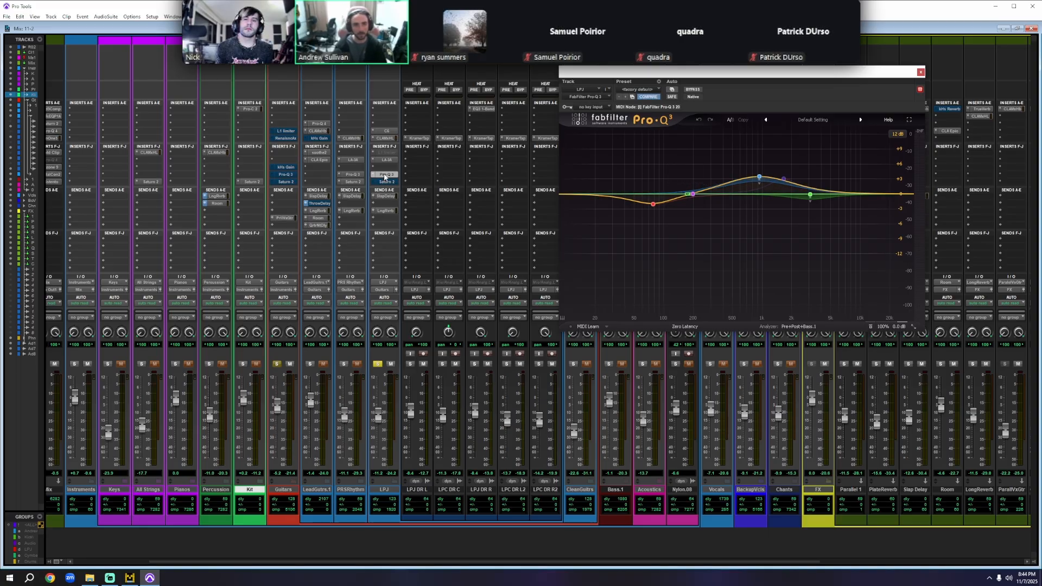
pyautogui.click(384, 175)
pyautogui.press('space')
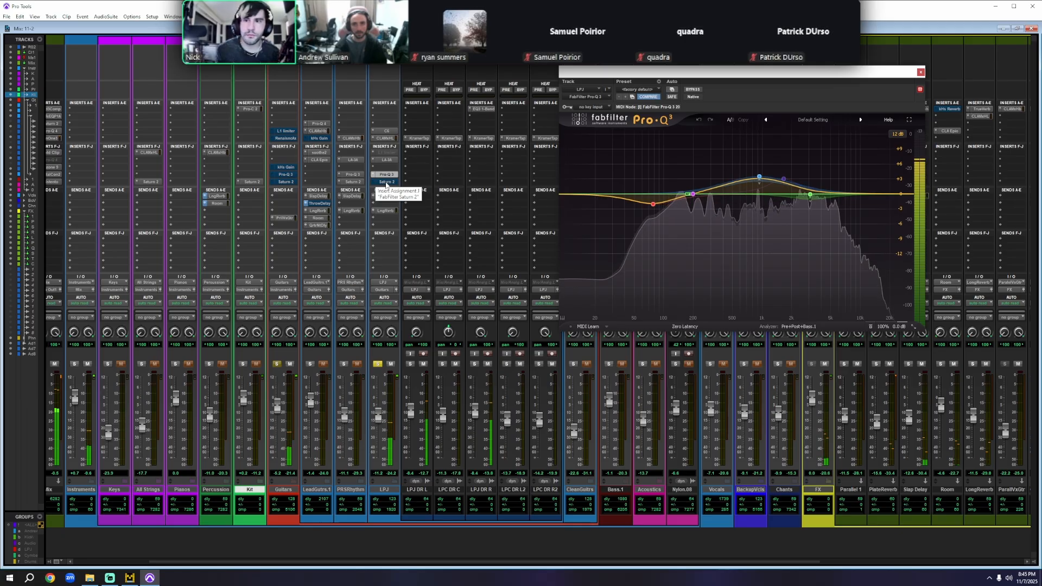
# - Switch on Saturn 2 on the LPJ folder during playback, and stop playback after listening
pyautogui.click(386, 182)
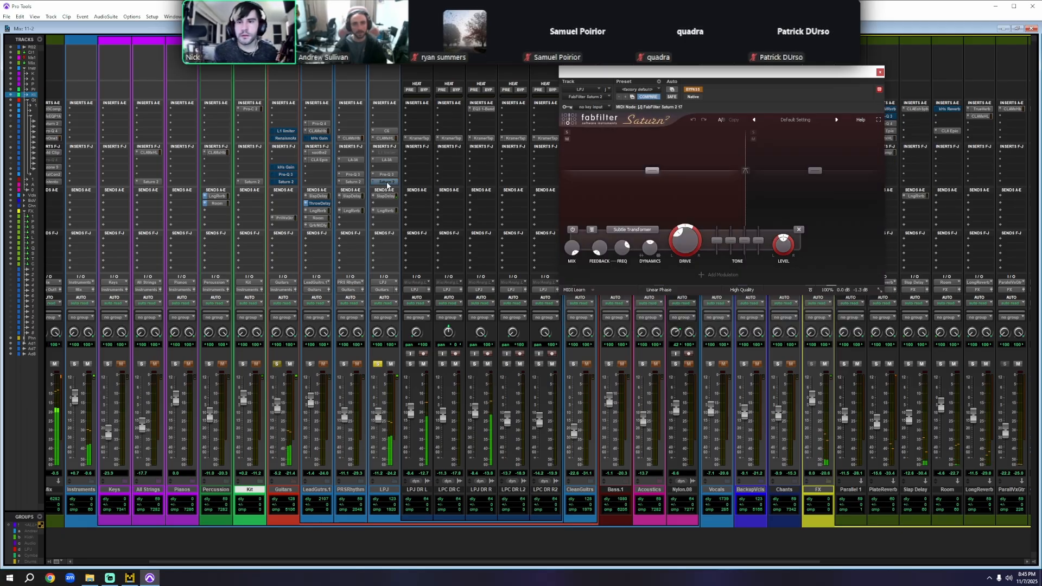
pyautogui.keyDown('ctrl'); pyautogui.click(386, 182); pyautogui.keyUp('ctrl')
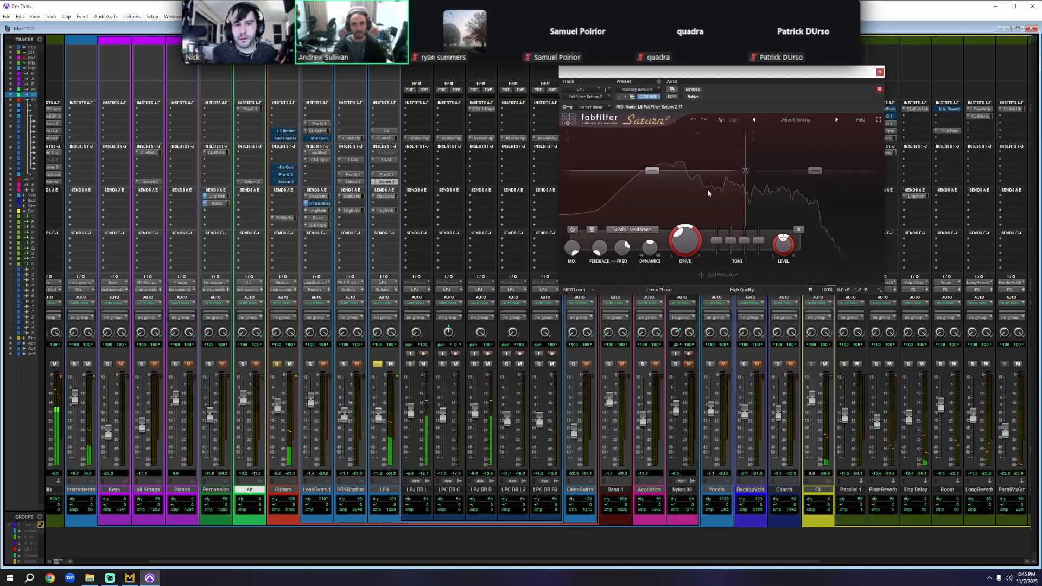
pyautogui.press('space')
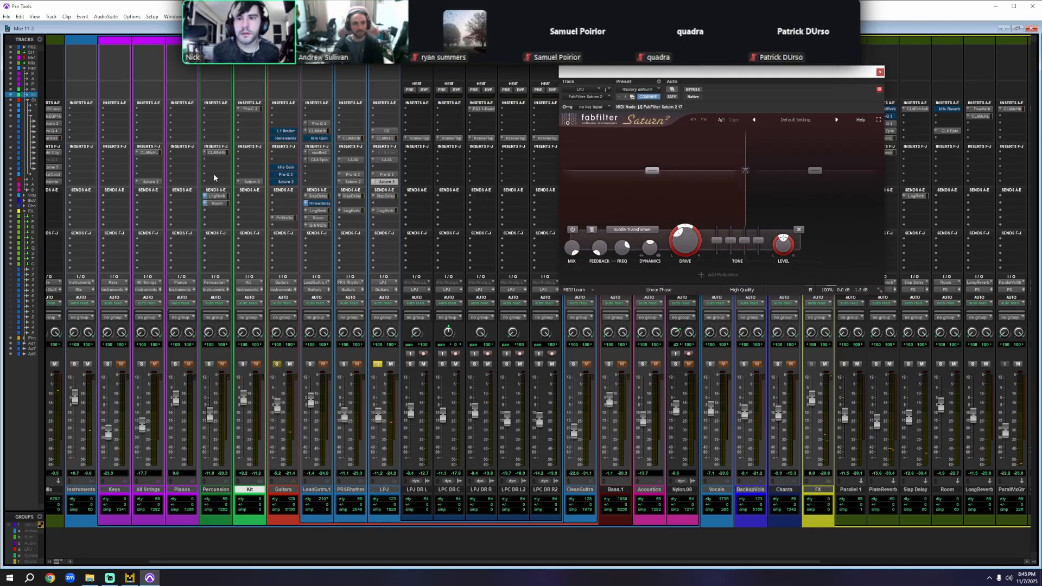
# - Compare the Saturn 2 settings on the PRS Rhythm folder with those on the LPJ folder, and close the plug-in window
pyautogui.click(352, 182)
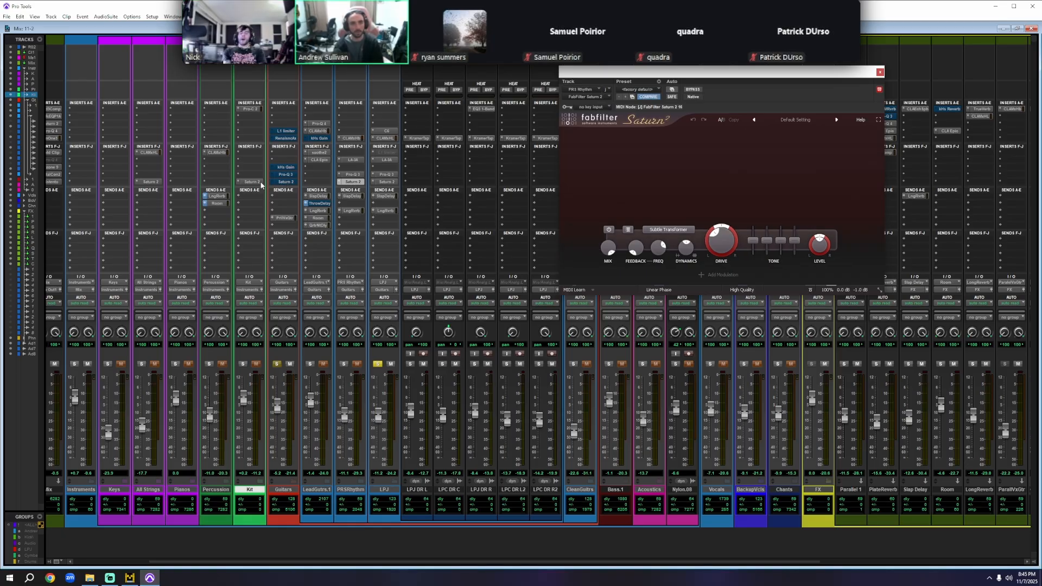
pyautogui.click(385, 182)
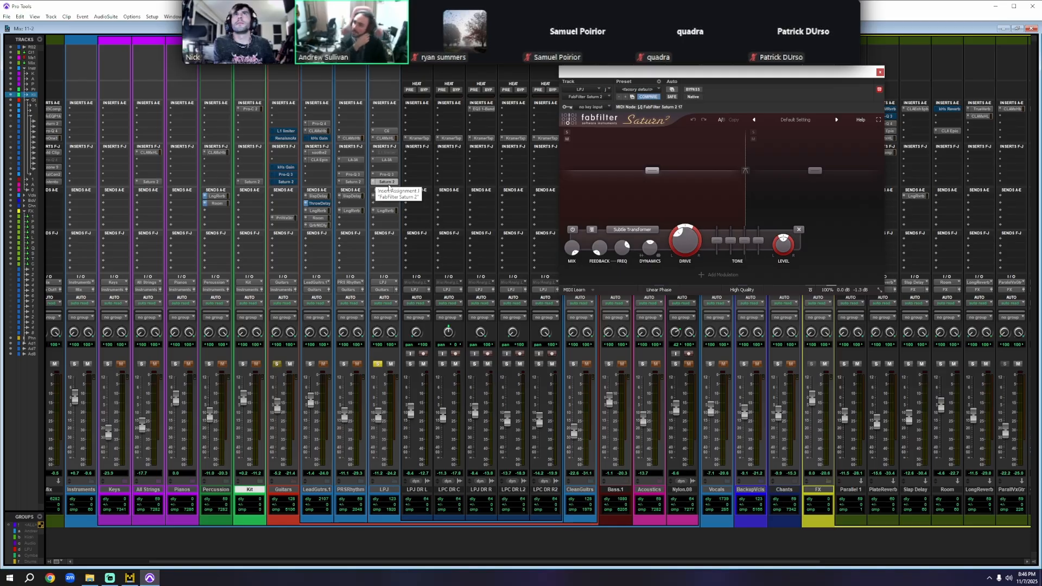
pyautogui.click(387, 182)
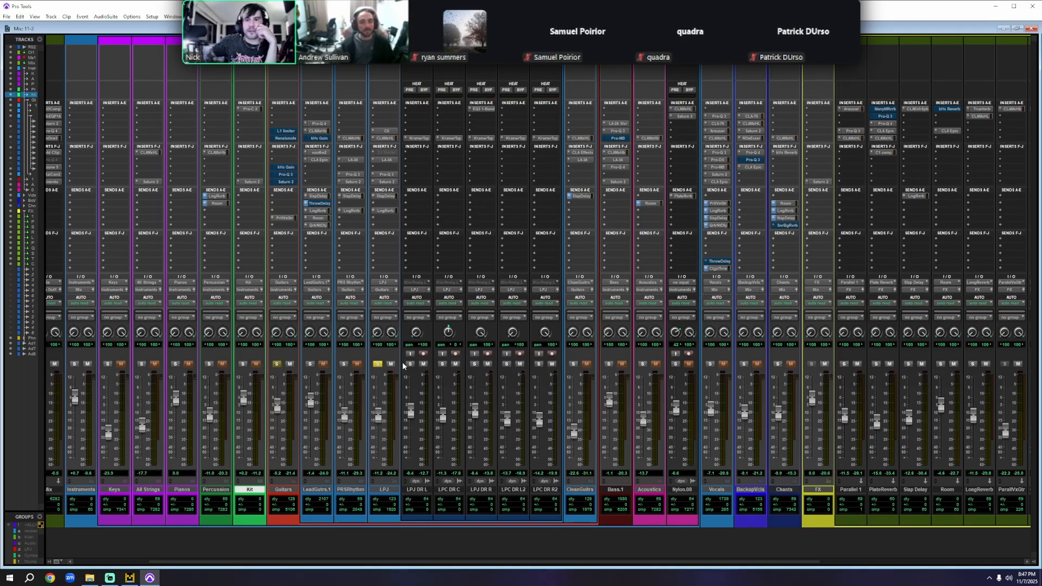
# - Switch on the L1 Limiter and Renaissance Axx on the Guitars folder, checking each during playback and closing its window
pyautogui.click(287, 128)
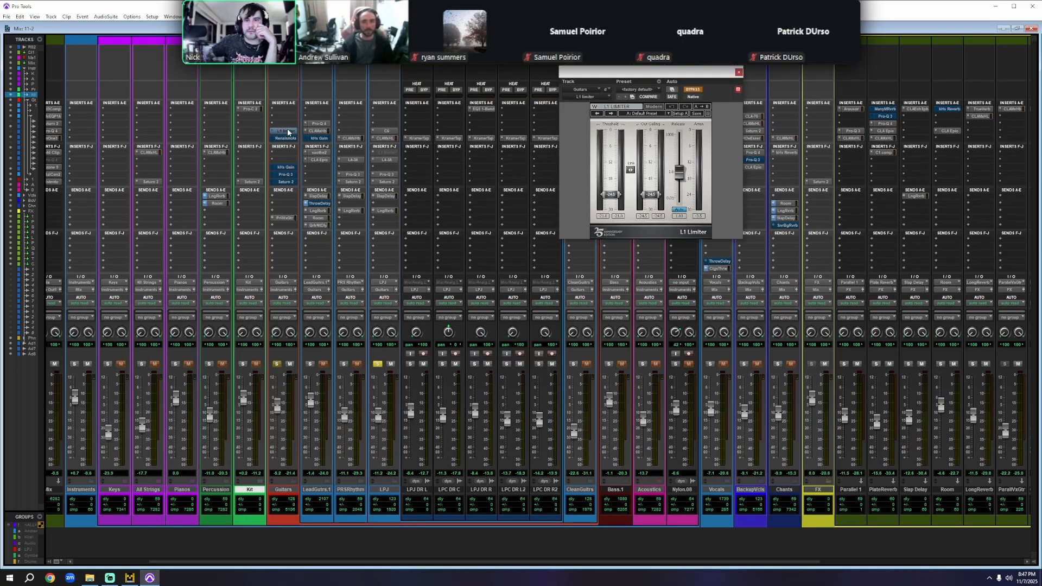
pyautogui.keyDown('ctrl'); pyautogui.click(288, 130); pyautogui.keyUp('ctrl')
pyautogui.press('space')
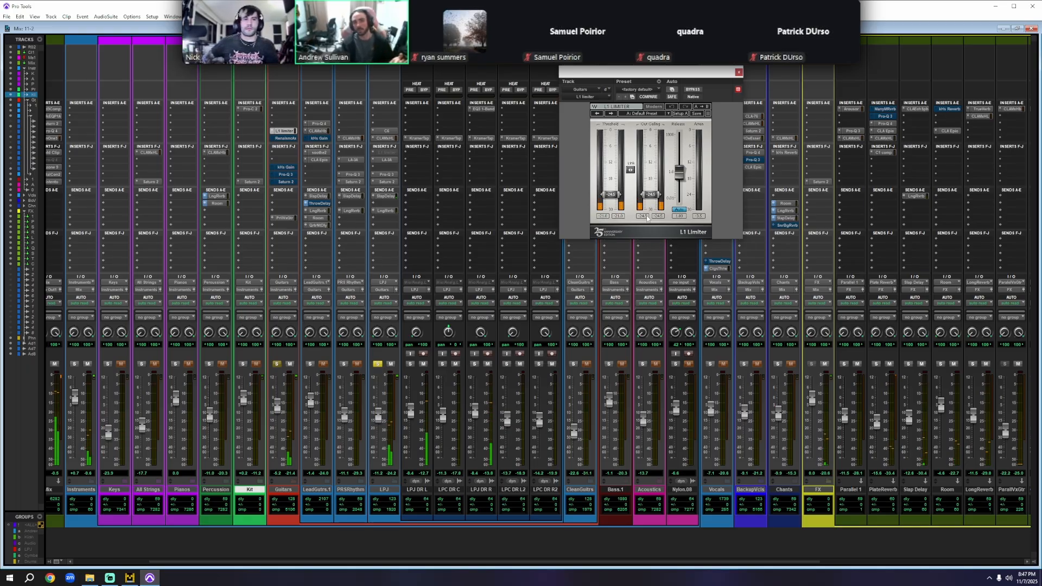
pyautogui.click(739, 73)
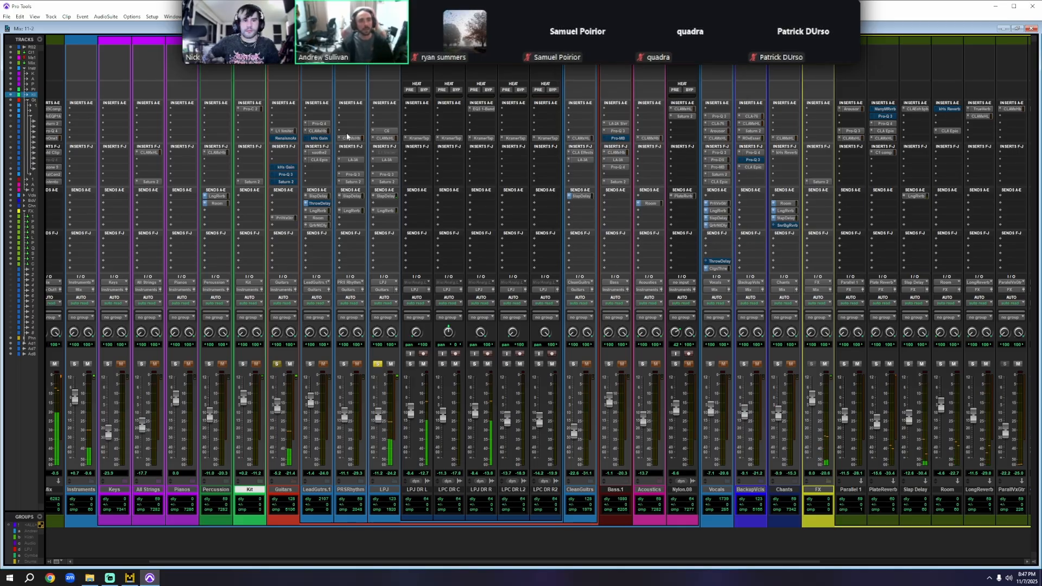
pyautogui.click(286, 138)
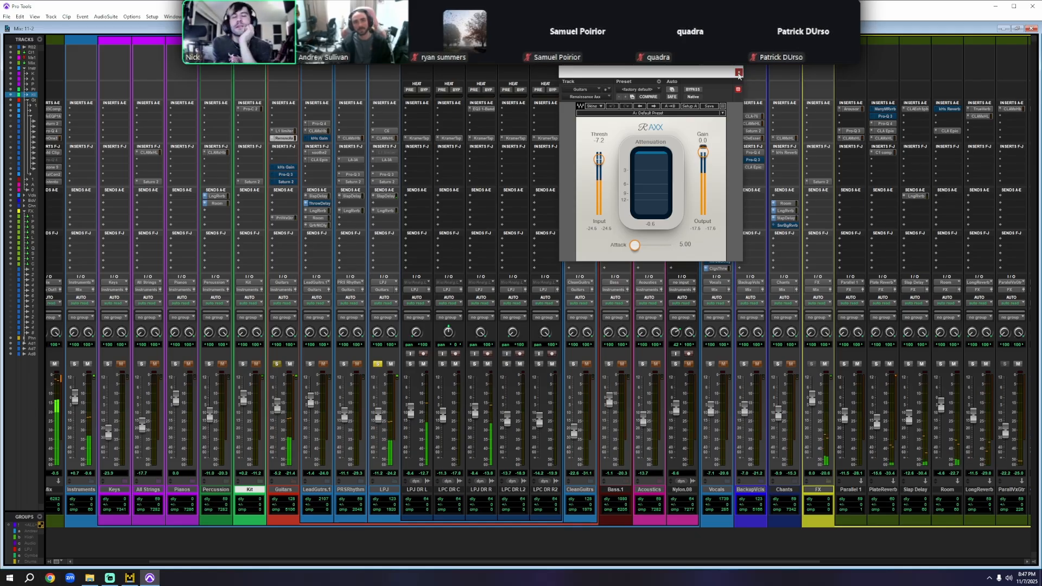
pyautogui.click(739, 73)
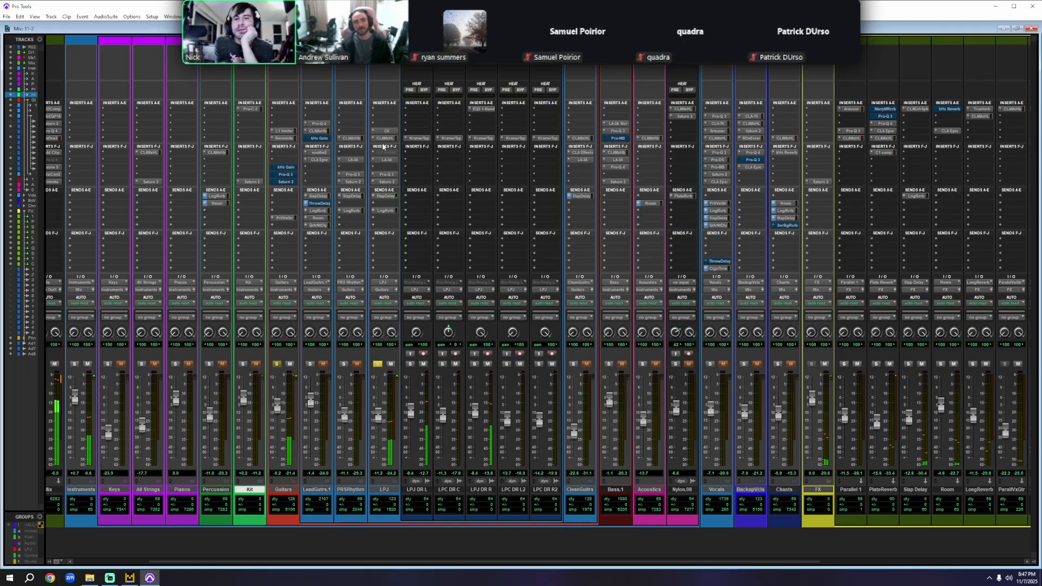
# - Examine kHs Gain on the Guitars folder, close its window, and leave the plug-in bypassed
pyautogui.click(283, 168)
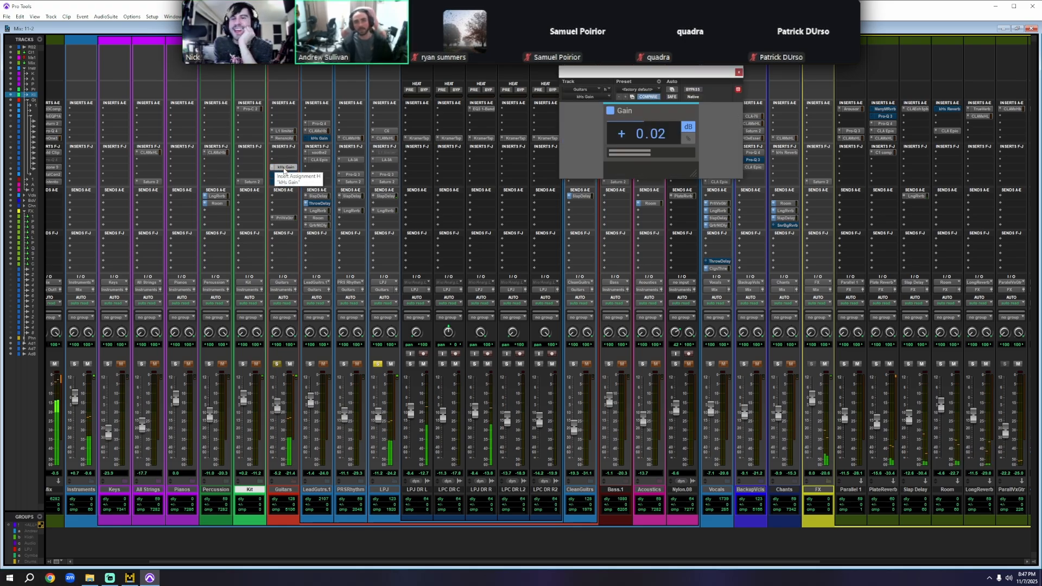
pyautogui.click(739, 73)
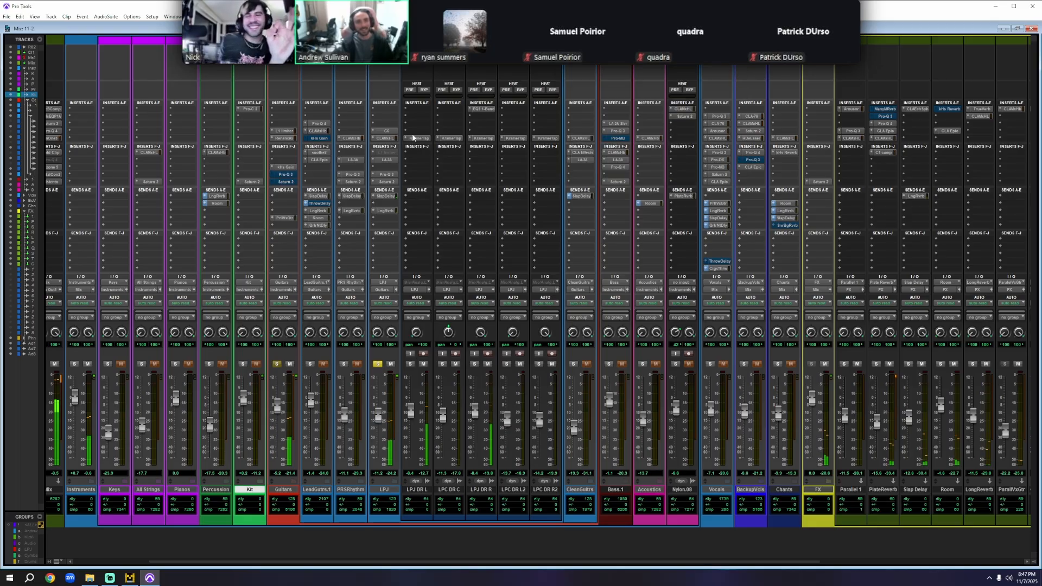
pyautogui.click(292, 167)
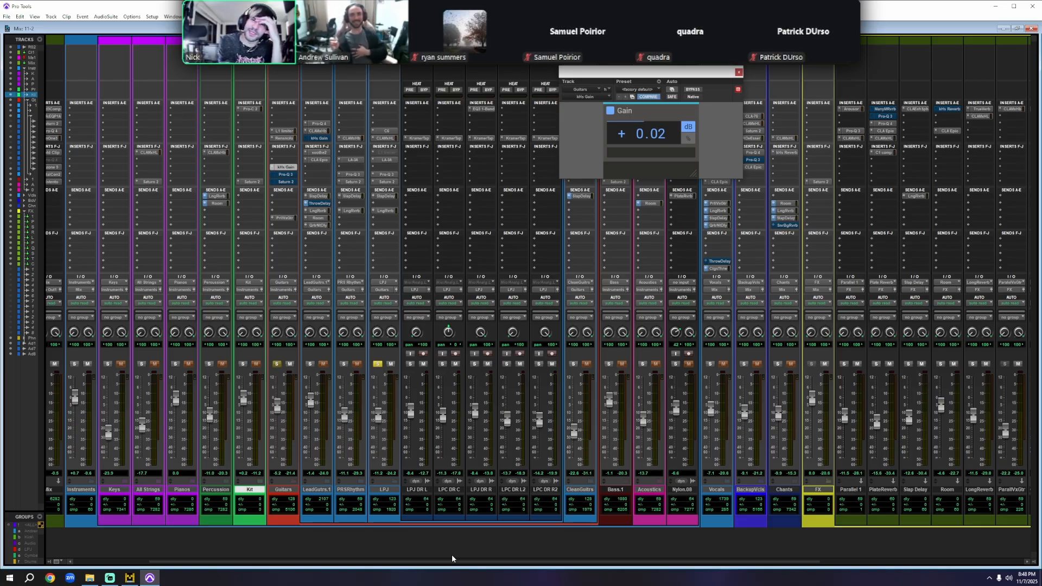
pyautogui.click(739, 73)
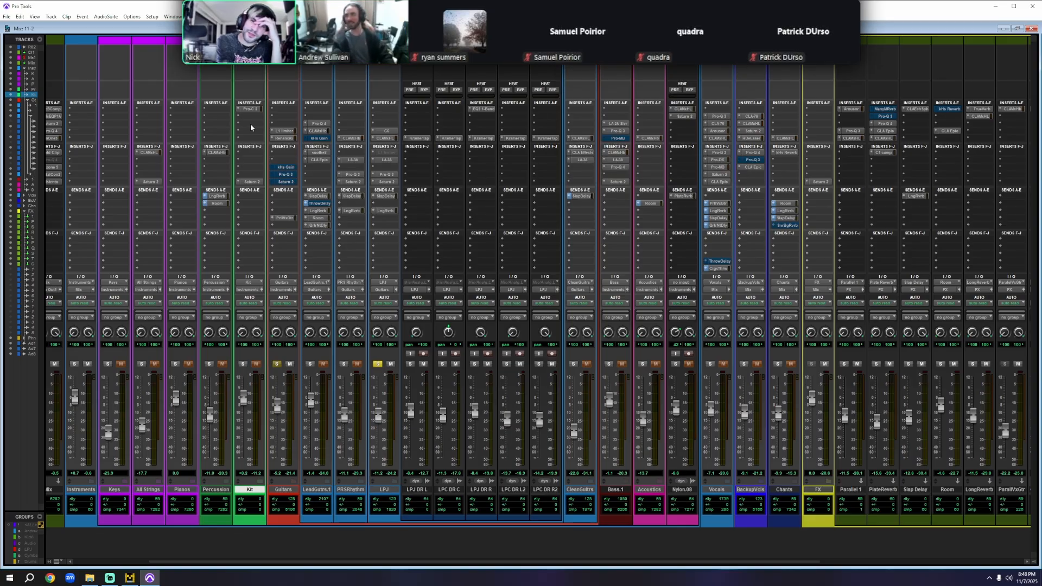
# - Switch on Pro-Q 3 and Saturn 2 on the Guitars folder, look over their settings, and close the plug-in window
pyautogui.click(280, 175)
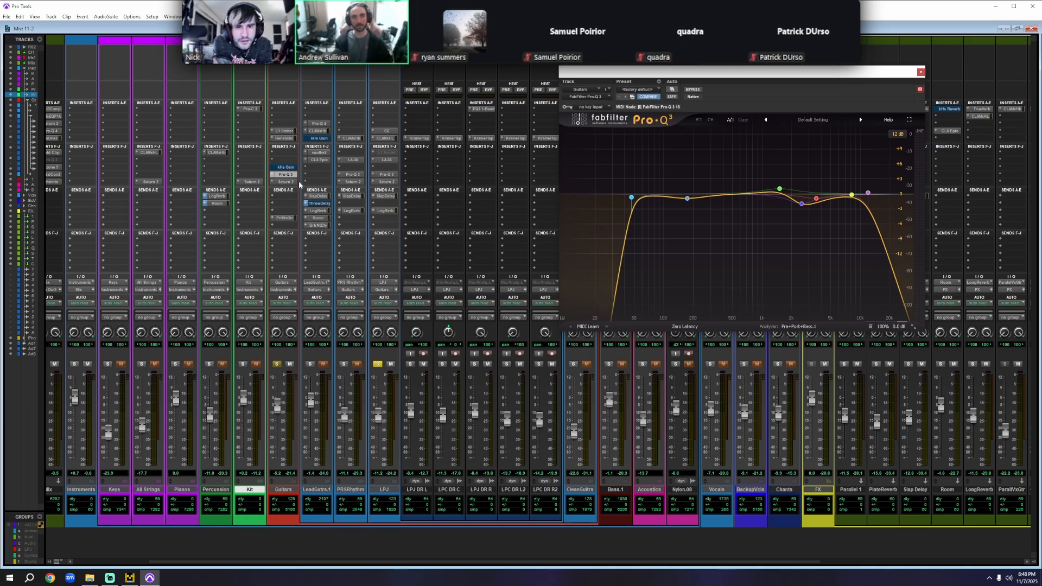
pyautogui.click(284, 182)
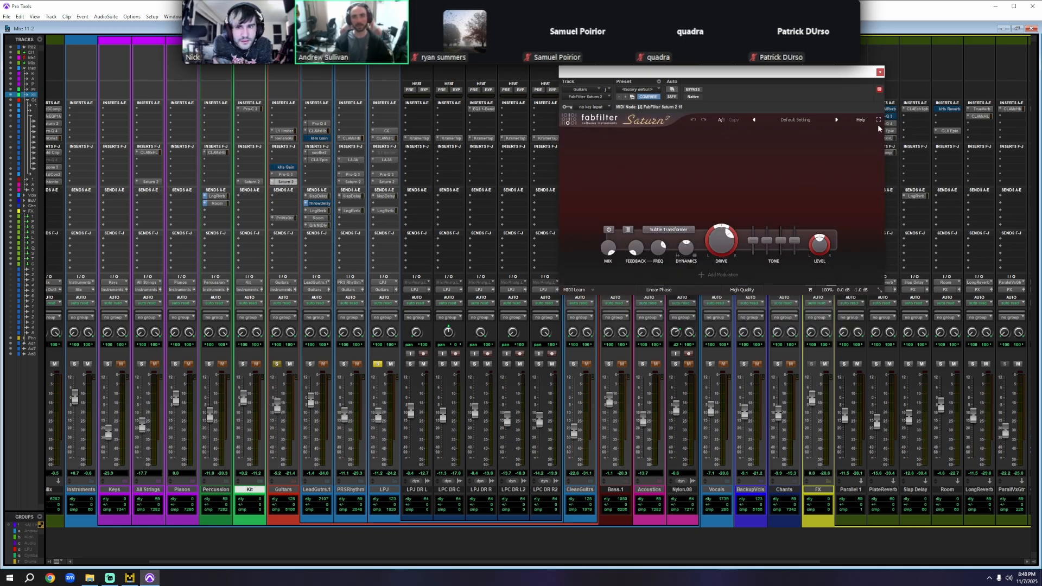
pyautogui.click(880, 73)
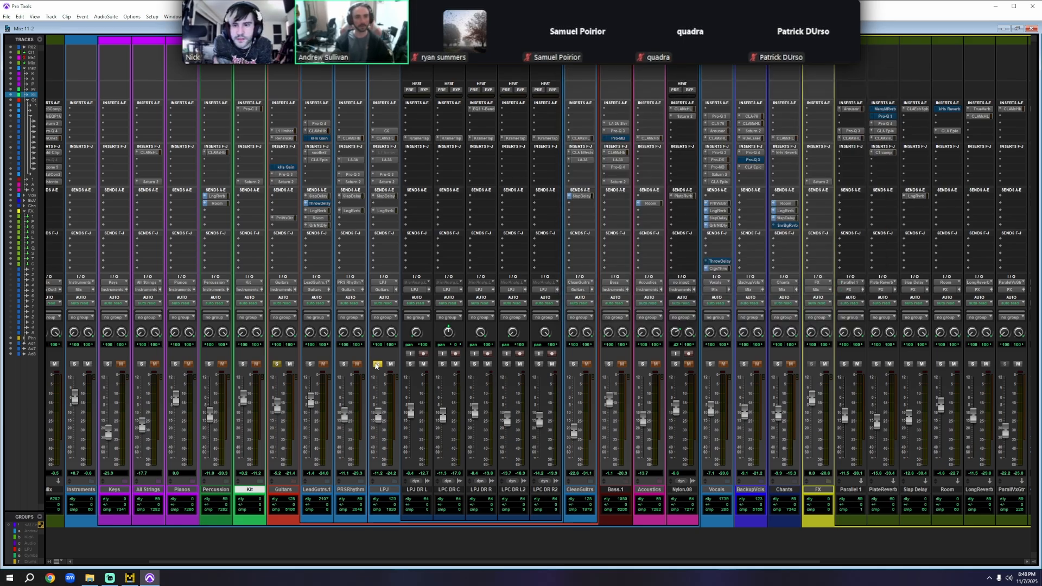
# - Unsolo the LPJ folder and examine the soothe2 and CLA Epic settings on the Lead Guitars folder
pyautogui.click(378, 363)
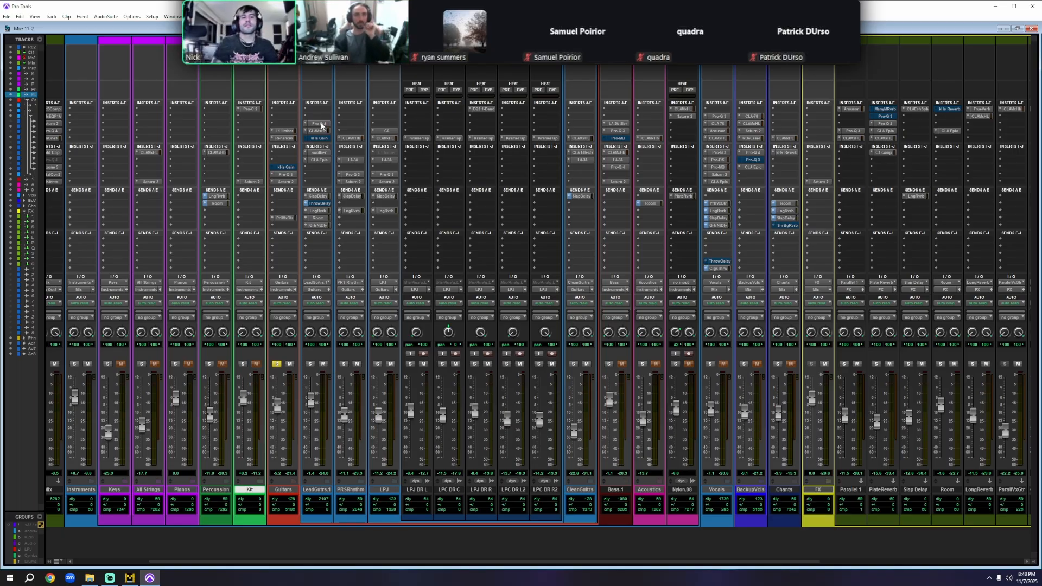
pyautogui.click(317, 154)
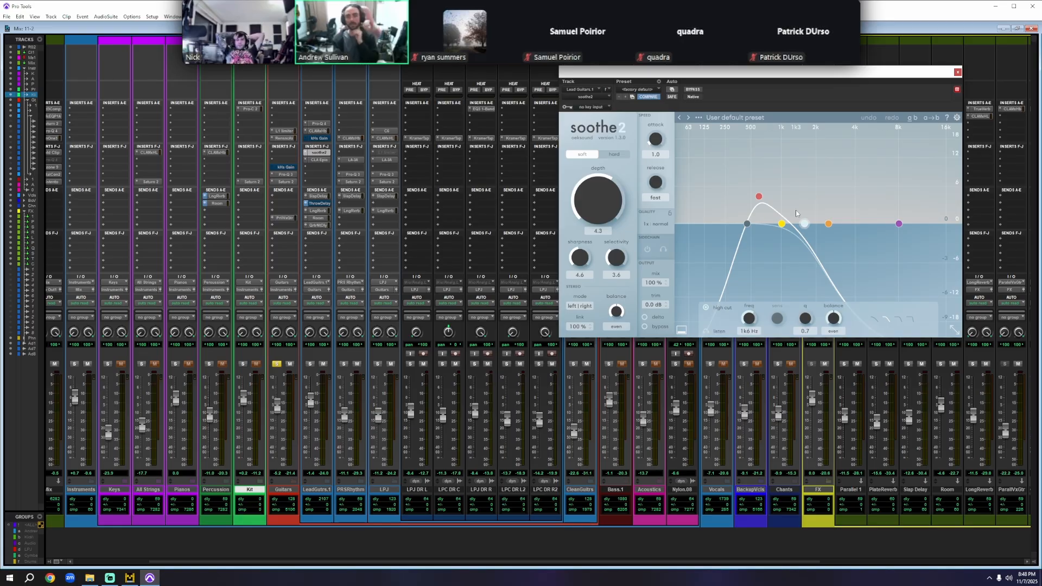
pyautogui.click(319, 160)
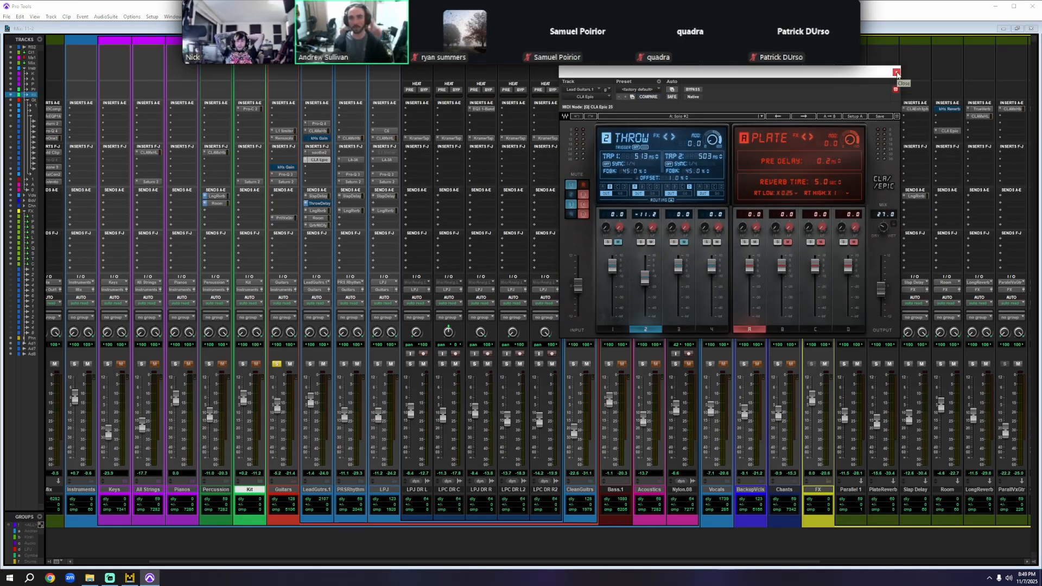
# - Close the CLA Epic window and expand the Lead Guitars folder in the mixer to look over its member tracks
pyautogui.click(897, 73)
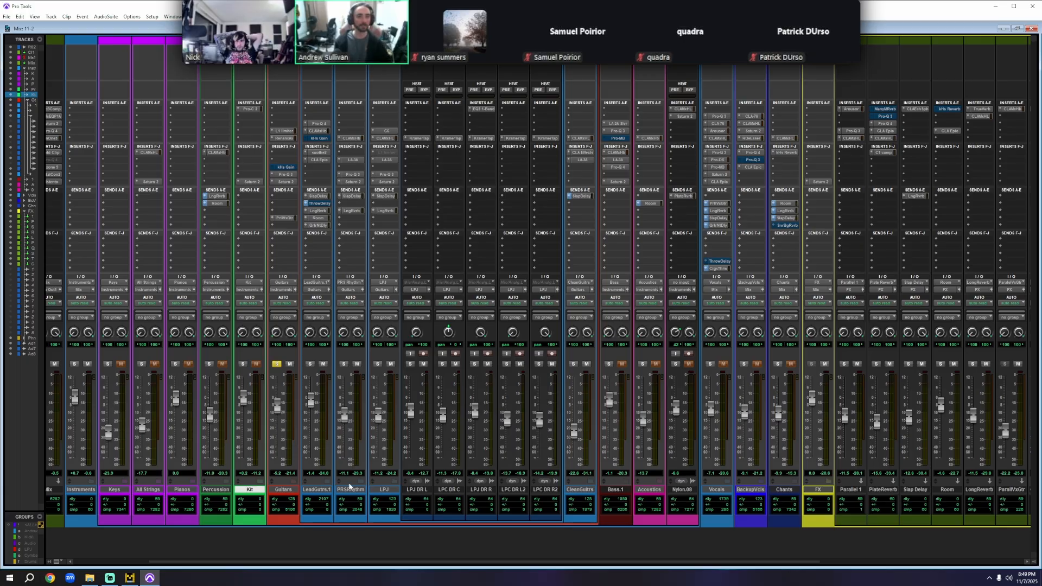
pyautogui.click(326, 483)
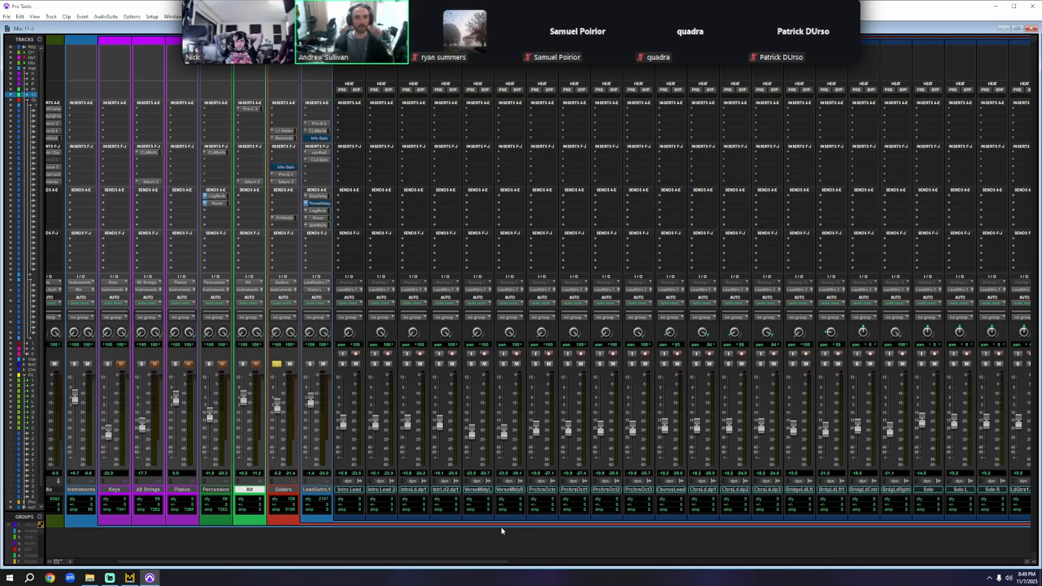
pyautogui.moveTo(214, 561); pyautogui.dragTo(346, 560)
# - In the Edit window, zoom in on the start of the Speak section and examine the Intro Lead clips
pyautogui.hotkey('ctrl', '=')
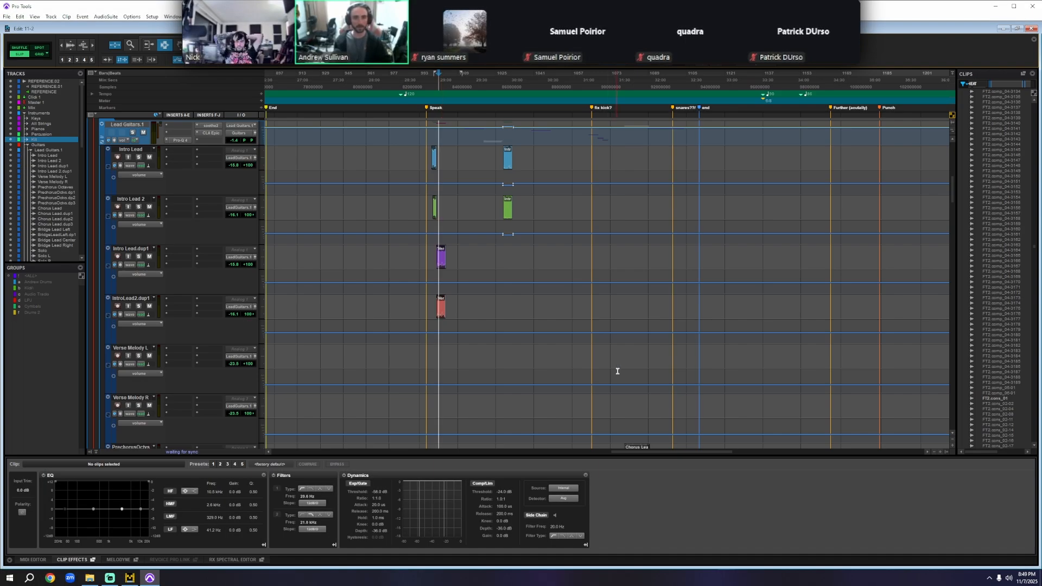
pyautogui.scroll(-2, 412, 277)
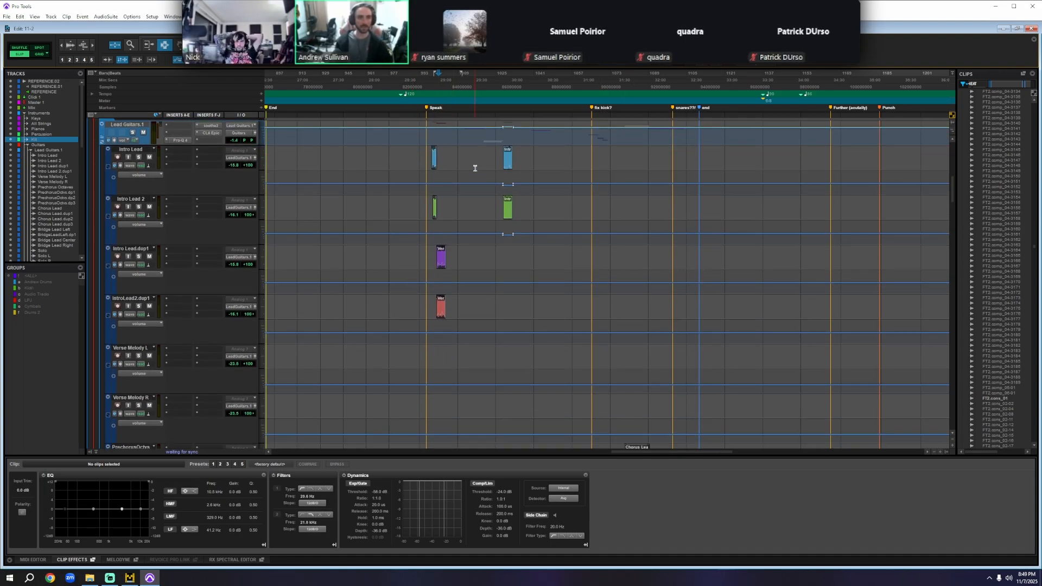
pyautogui.click(424, 82)
pyautogui.press('t')
pyautogui.press('t')
pyautogui.moveTo(623, 163); pyautogui.dragTo(661, 221)
pyautogui.click(627, 263)
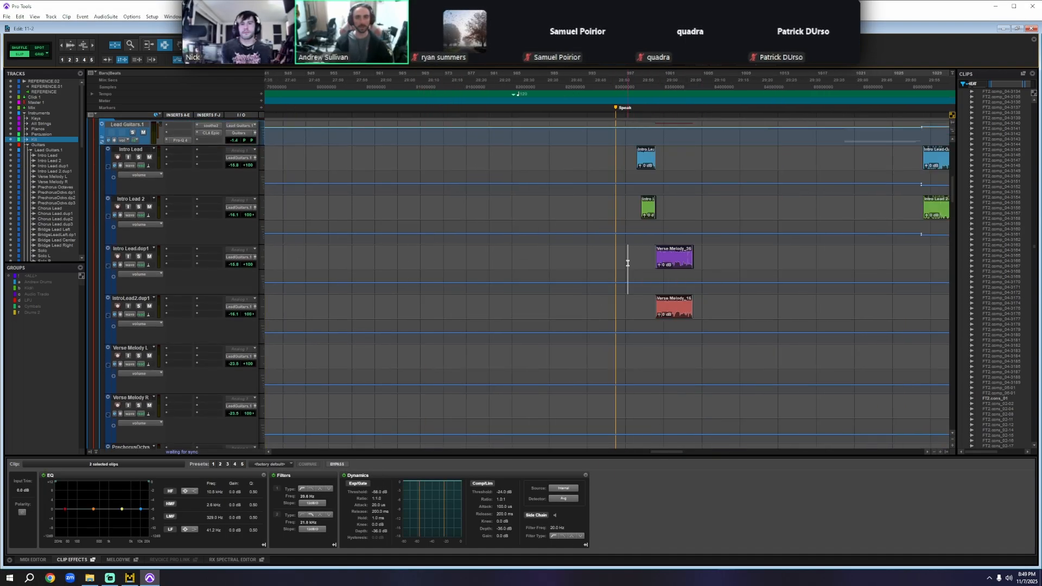
# - Select the repeated Intro Lead and Intro Lead 2 clips in the Speak section and inspect their volume automation
pyautogui.hscroll(3, 730, 342)
pyautogui.moveTo(723, 165); pyautogui.dragTo(819, 209)
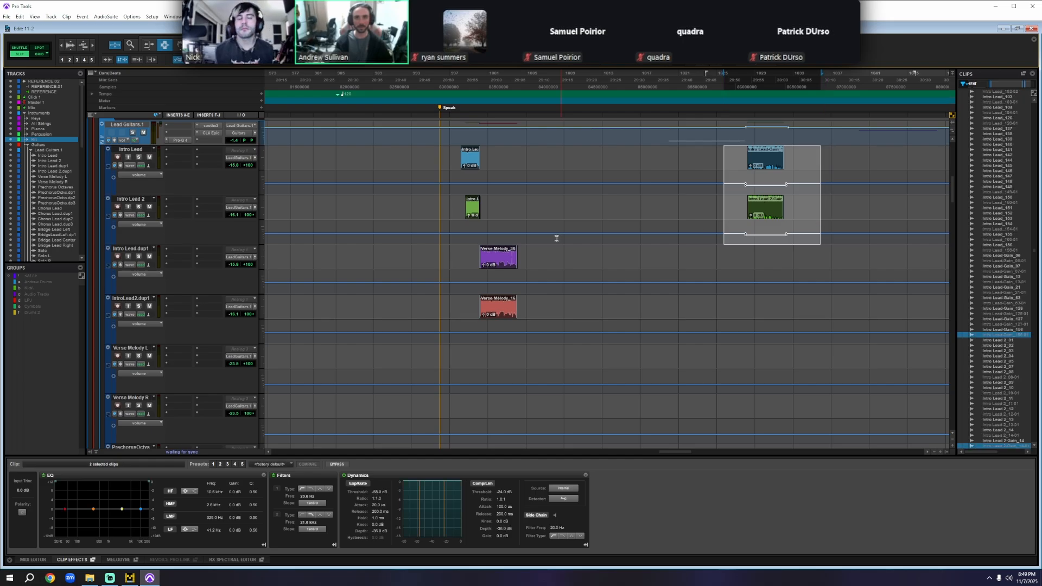
pyautogui.click(656, 175)
pyautogui.moveTo(723, 179); pyautogui.dragTo(844, 182)
pyautogui.moveTo(730, 222); pyautogui.dragTo(815, 244)
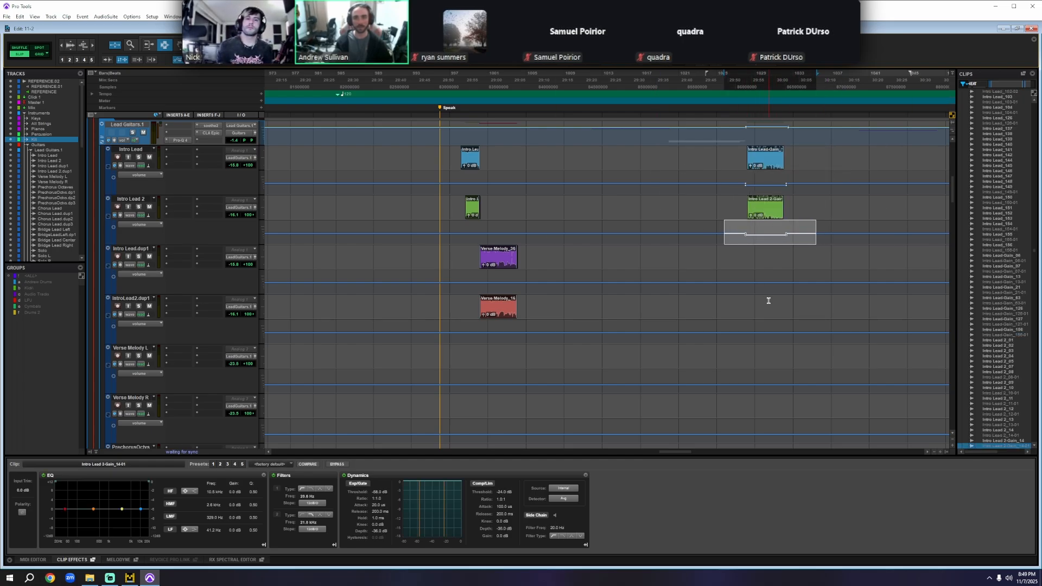
# - Examine how the prechorus octave and Chorus Lead clips are spread over the lead guitar tracks in the Speak section
pyautogui.scroll(3, 700, 353)
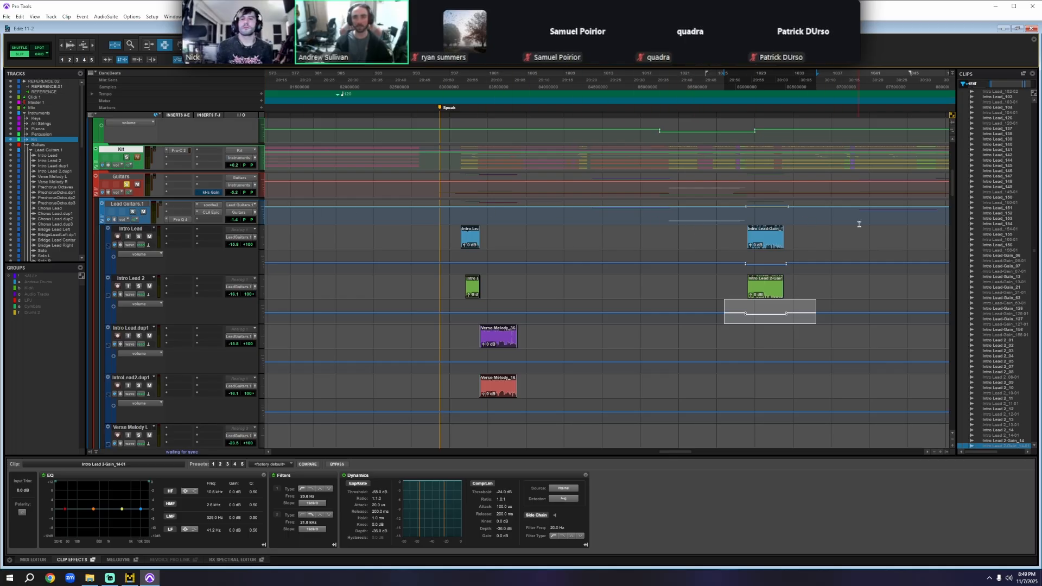
pyautogui.scroll(-3, 705, 299)
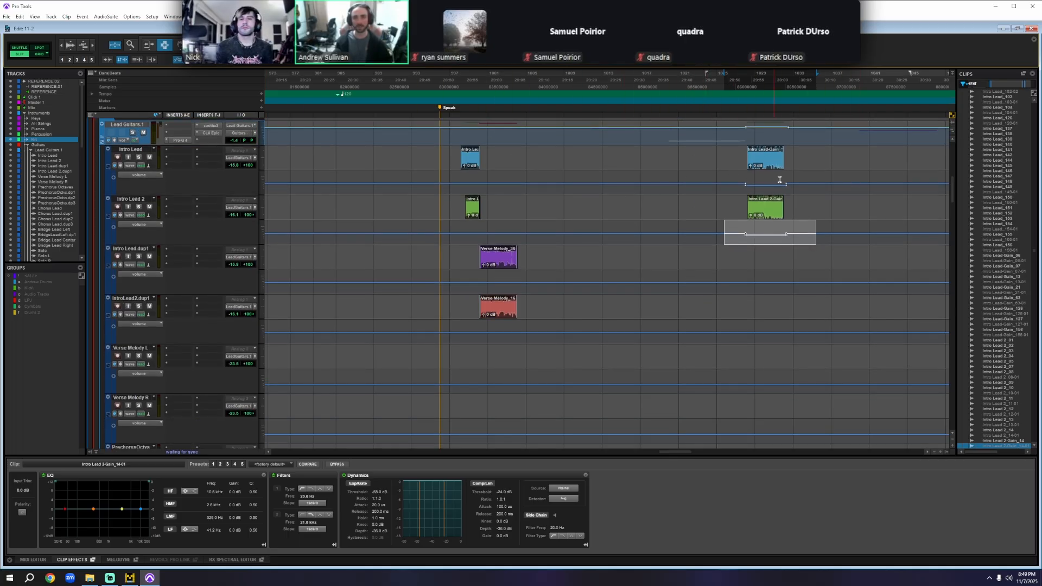
pyautogui.scroll(-15, 744, 319)
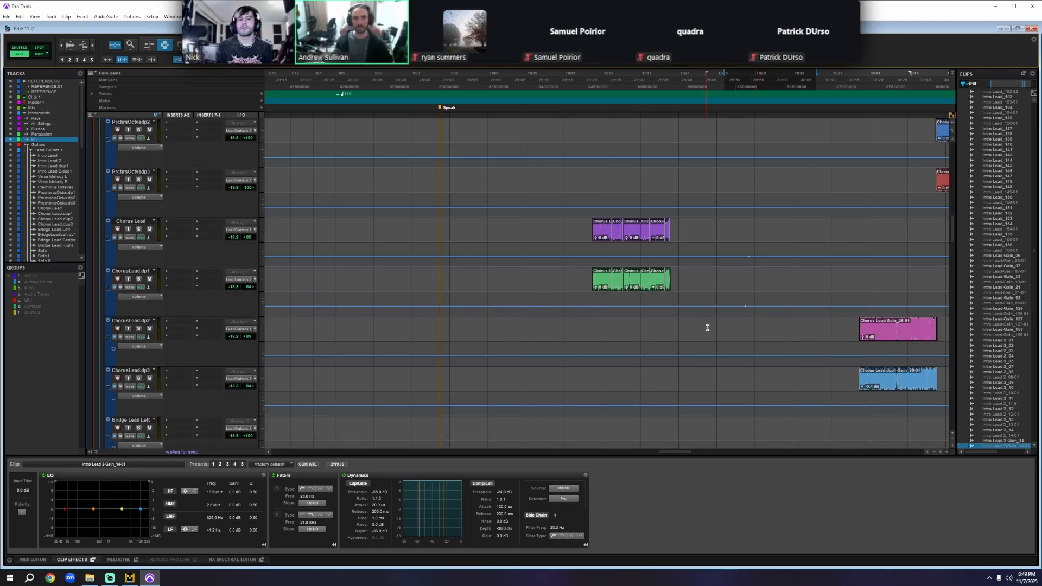
pyautogui.hscroll(5, 605, 338)
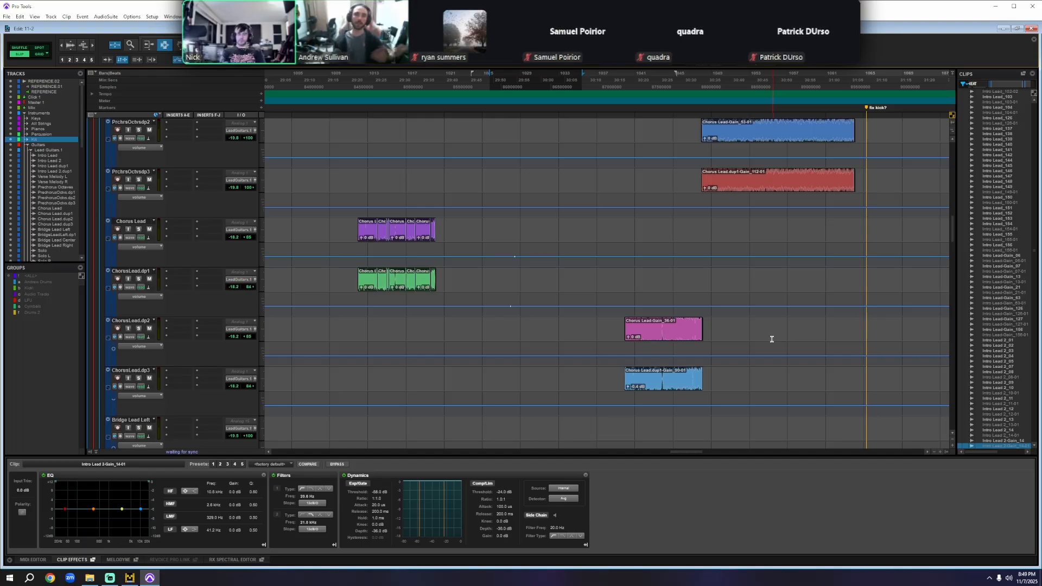
pyautogui.scroll(3, 781, 304)
pyautogui.scroll(-2, 705, 271)
pyautogui.scroll(-2, 638, 246)
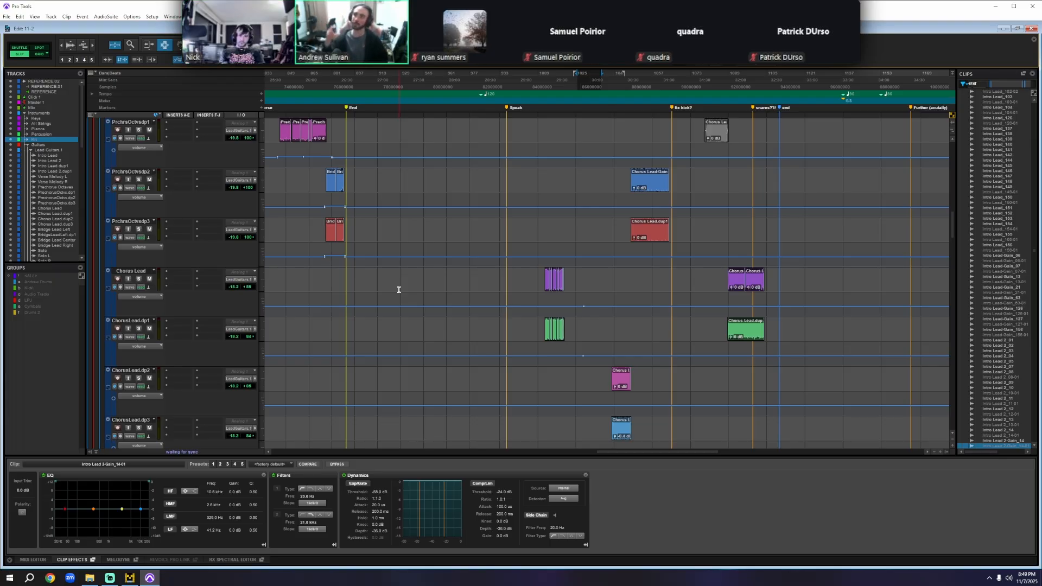
pyautogui.scroll(5, 398, 290)
pyautogui.scroll(5, 537, 371)
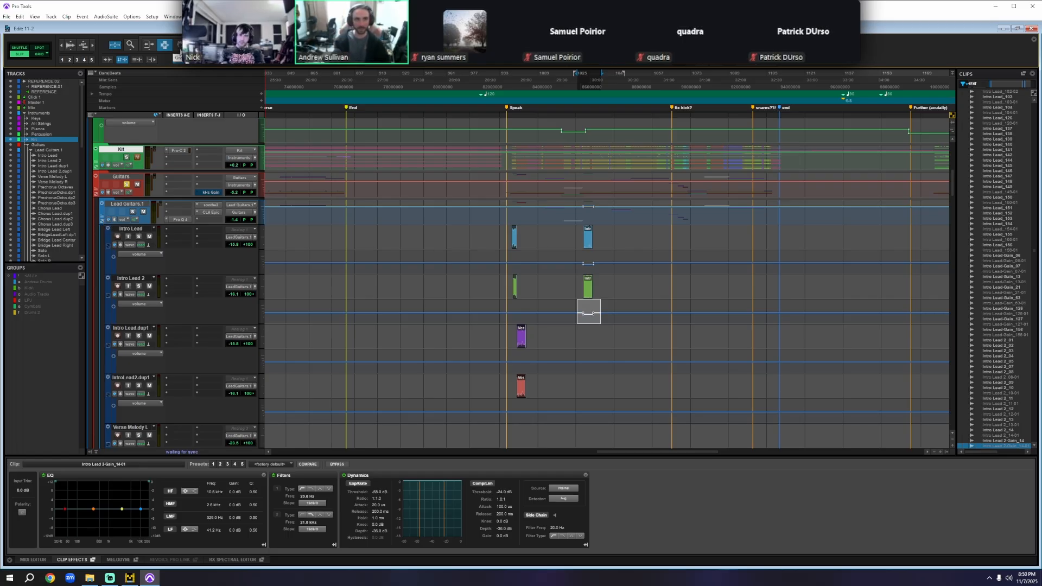
# - Go back along the timeline to the This Means War song and find its Bridge Lead and Solo clips
pyautogui.click(510, 185)
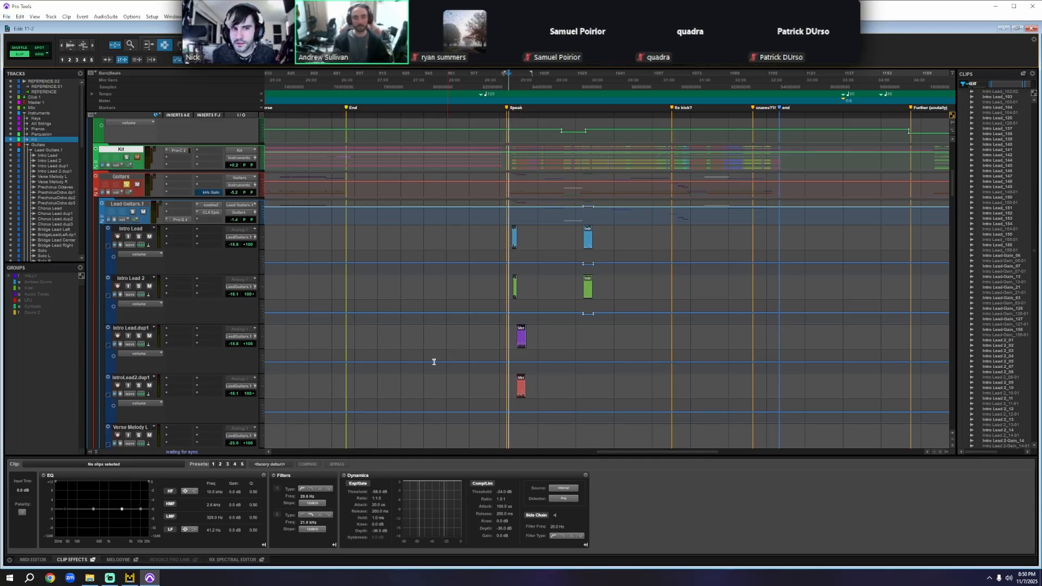
pyautogui.hscroll(-10, 458, 372)
pyautogui.hscroll(-4, 510, 396)
pyautogui.scroll(3, 469, 388)
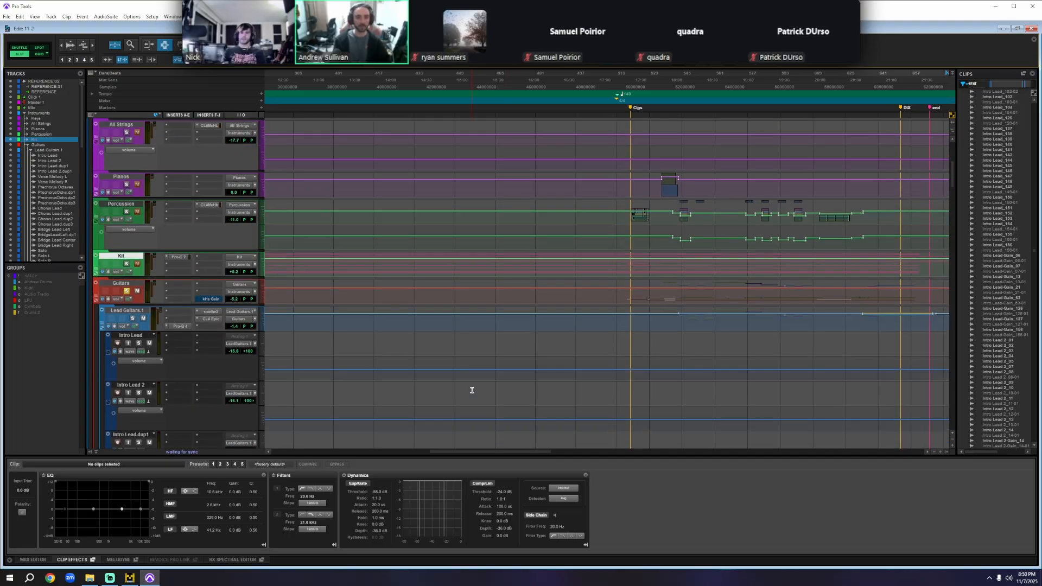
pyautogui.hscroll(-4, 472, 388)
pyautogui.moveTo(450, 456); pyautogui.dragTo(338, 455)
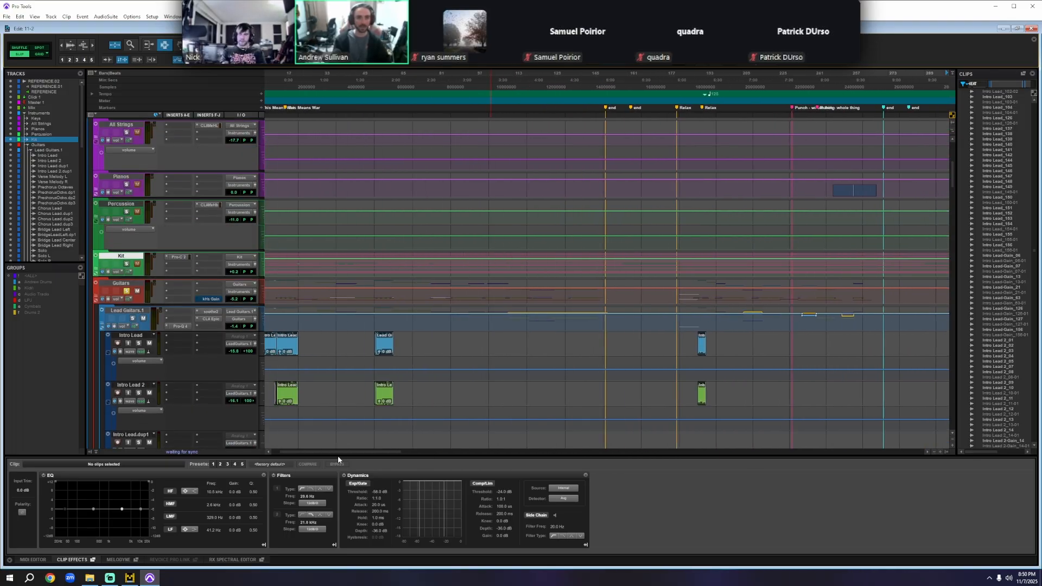
pyautogui.scroll(-6, 364, 355)
pyautogui.scroll(-10, 363, 354)
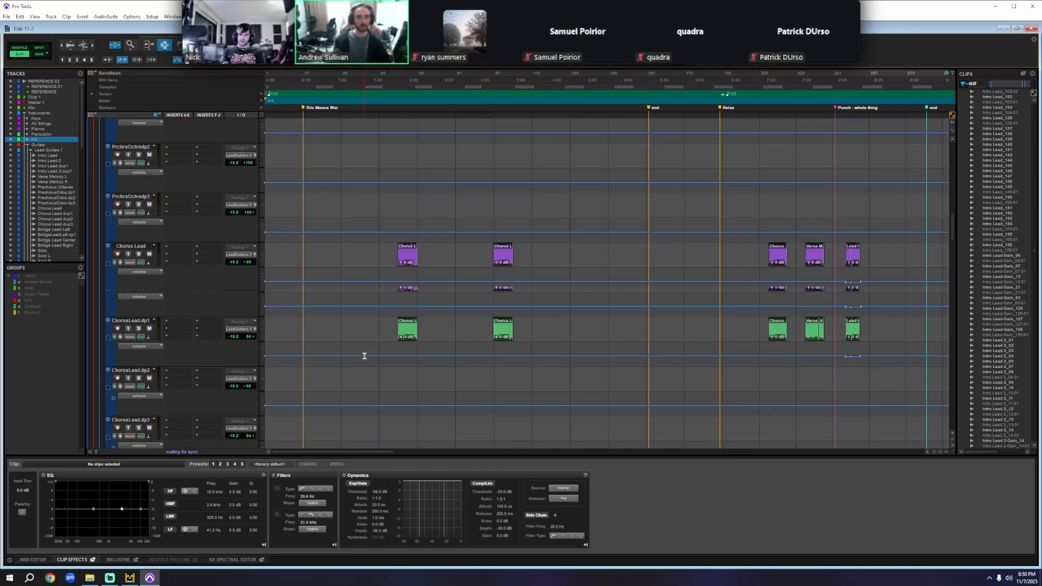
pyautogui.hscroll(8, 467, 318)
pyautogui.hscroll(-4, 506, 239)
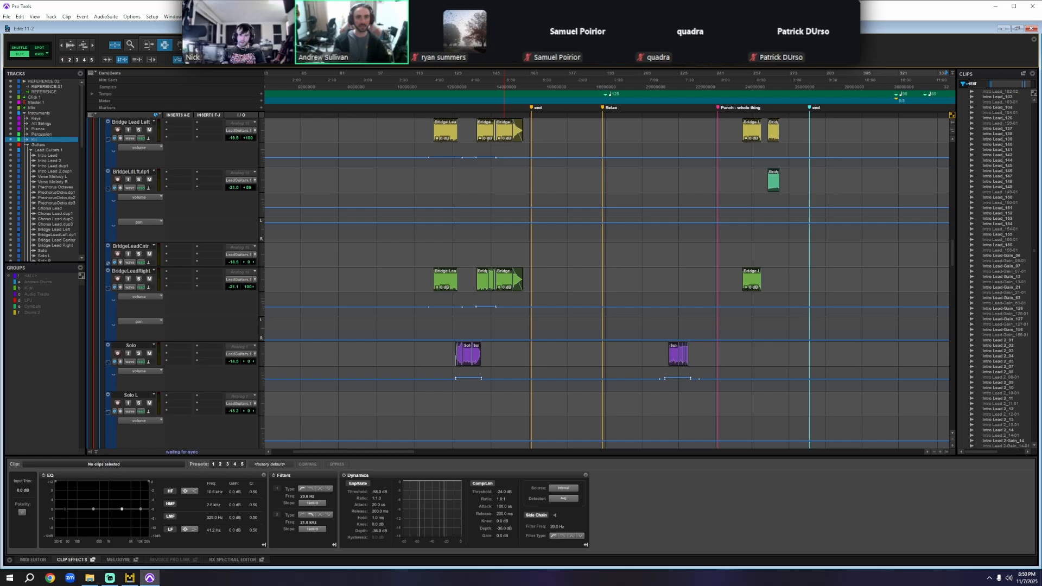
# - Solo the Lead Guitars folder and play This Means War from just before the first Bridge Lead clips
pyautogui.click(426, 86)
pyautogui.scroll(12, 307, 269)
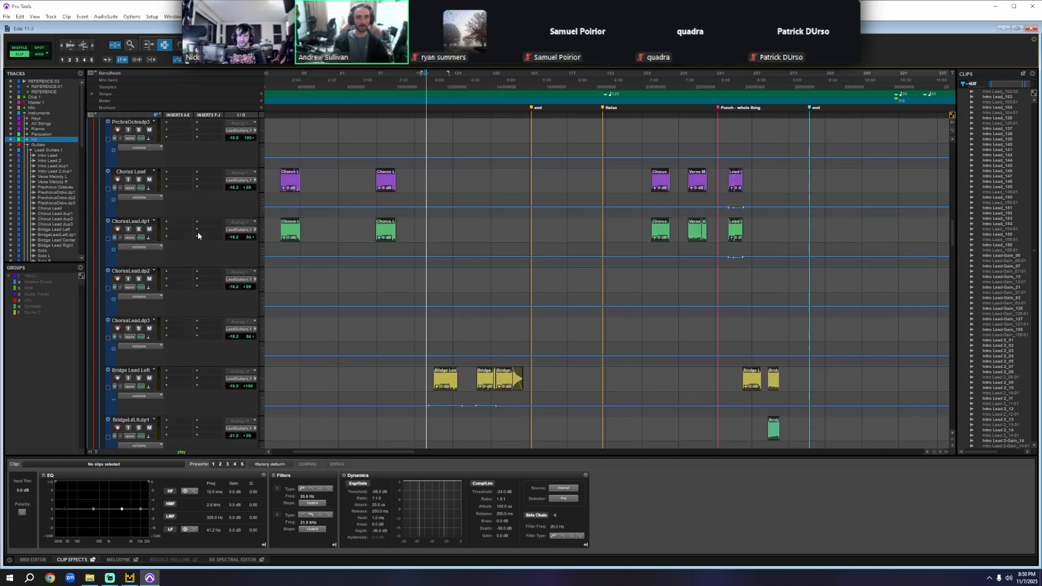
pyautogui.scroll(8, 153, 244)
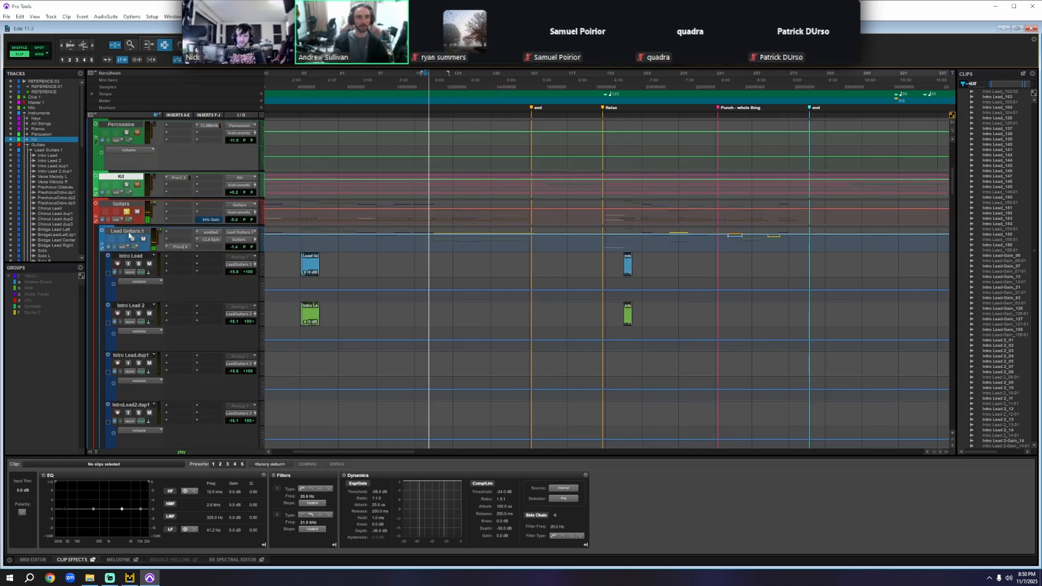
pyautogui.scroll(-10, 441, 342)
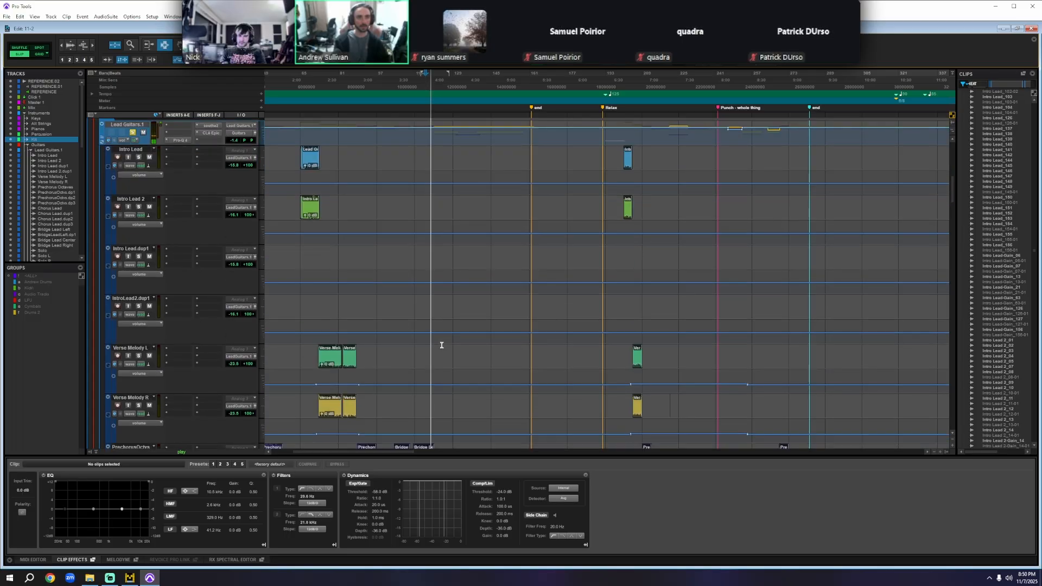
pyautogui.scroll(-5, 443, 341)
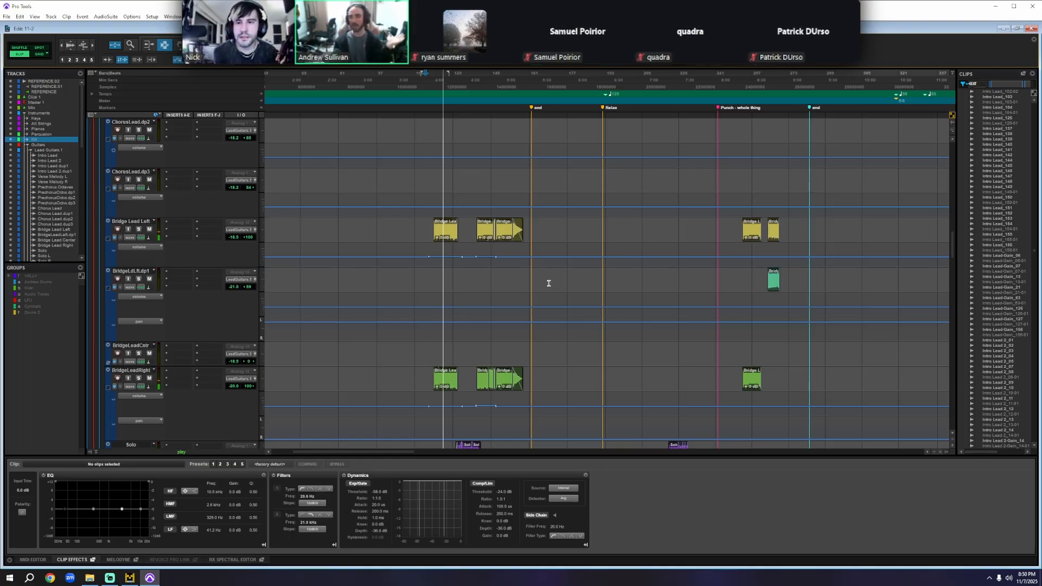
pyautogui.scroll(-2, 546, 290)
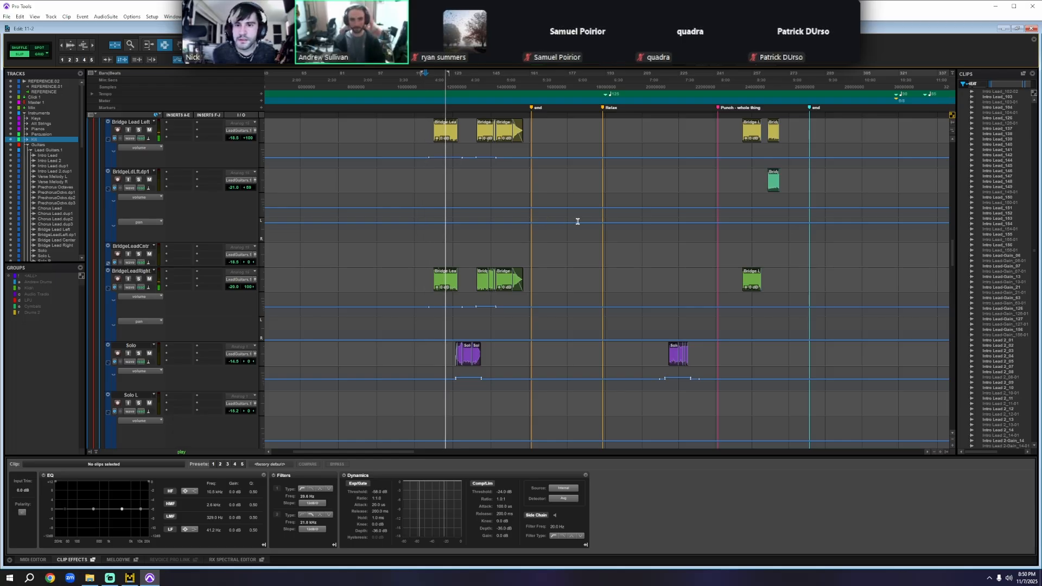
pyautogui.press('space')
# - Play the passage from shortly before the first Solo clips to their end and stop playback
pyautogui.click(453, 86)
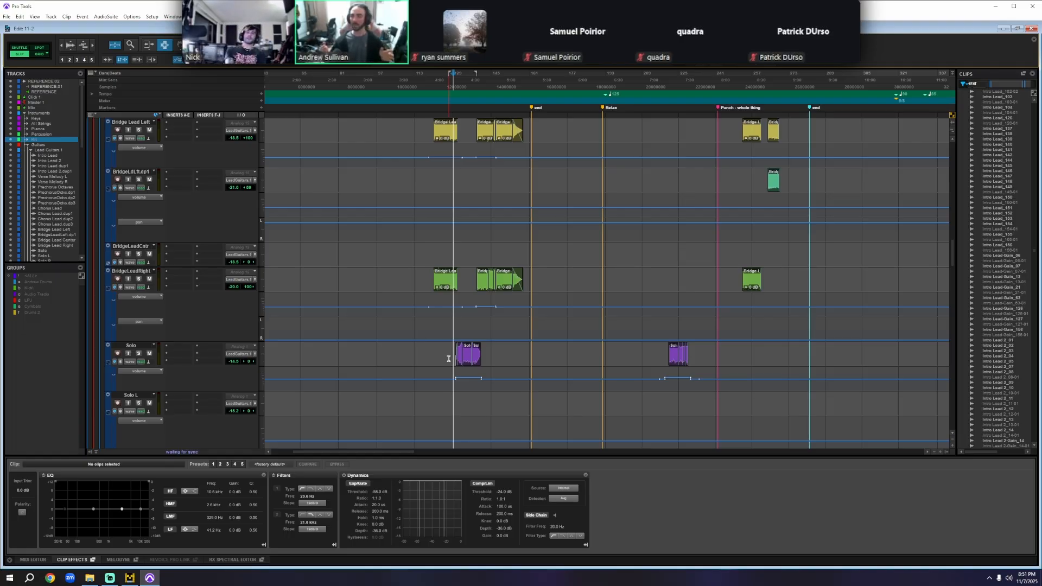
pyautogui.click(447, 95)
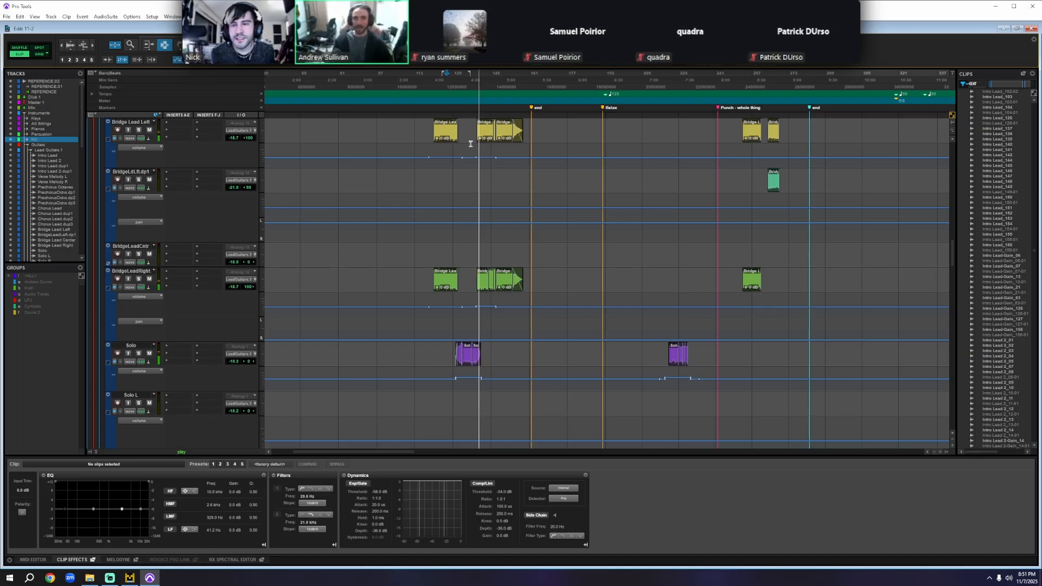
pyautogui.press('space')
# - Look over the lead guitar tracks from the Guitars folder down to the Bridge Lead and Solo tracks
pyautogui.scroll(15, 214, 294)
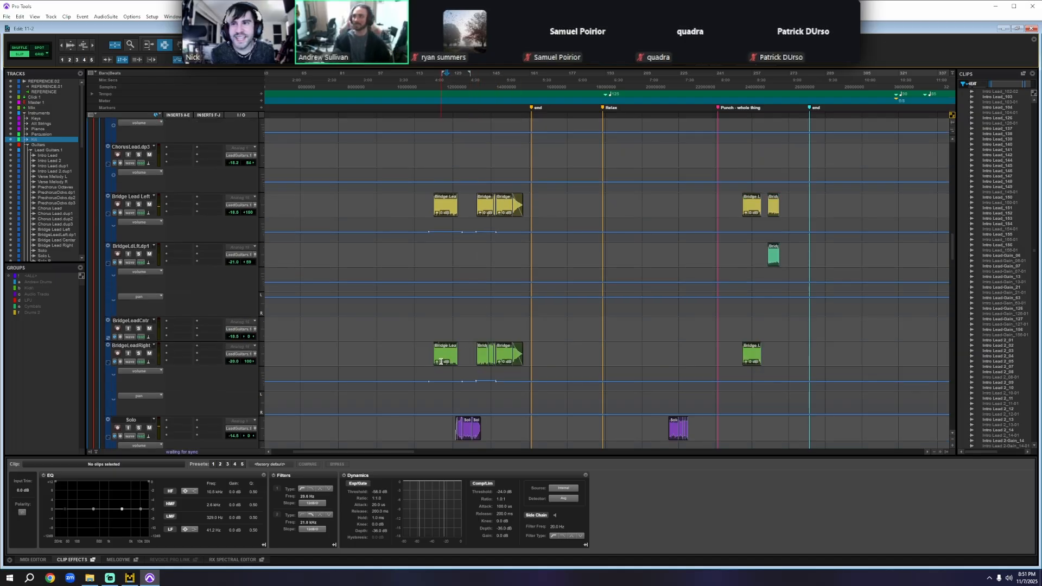
pyautogui.scroll(8, 212, 289)
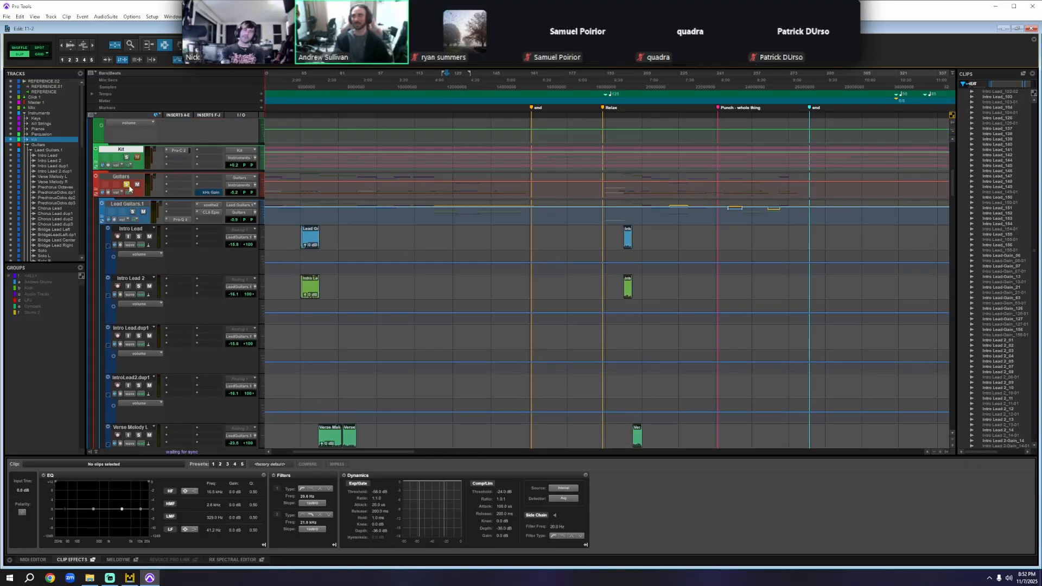
pyautogui.scroll(-4, 539, 321)
pyautogui.scroll(-5, 539, 321)
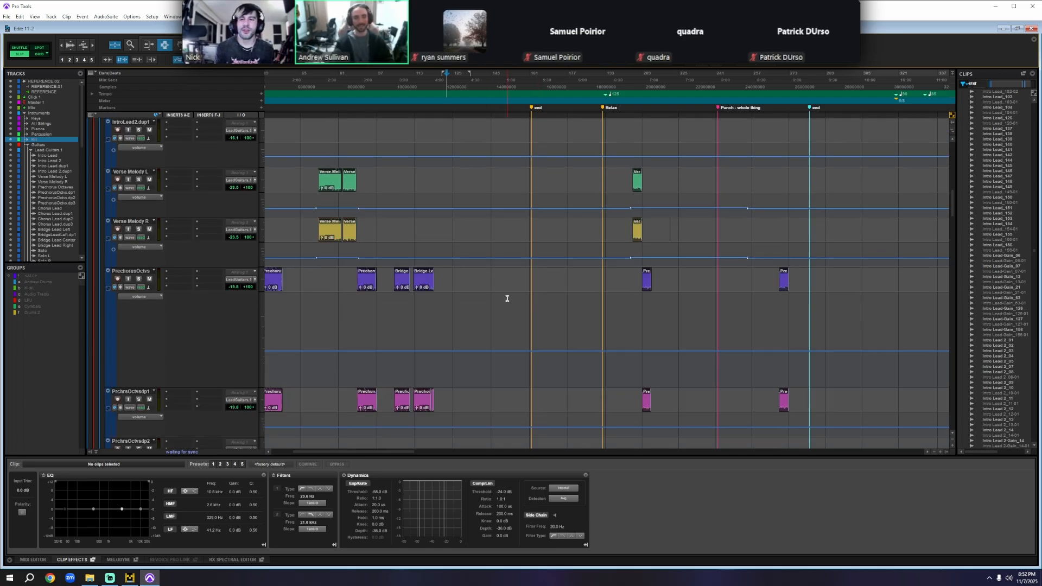
pyautogui.scroll(9, 499, 282)
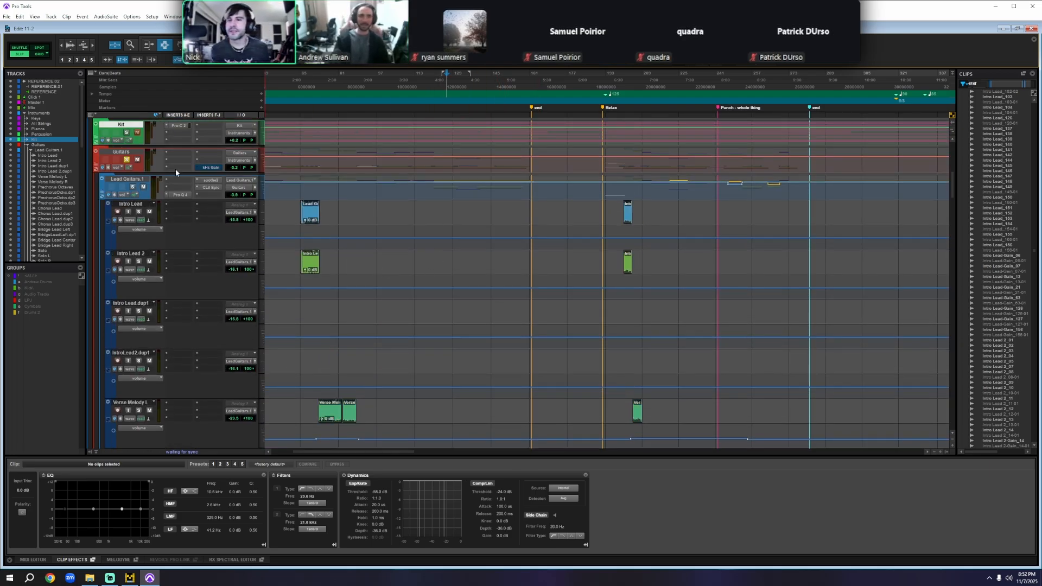
pyautogui.scroll(-12, 495, 255)
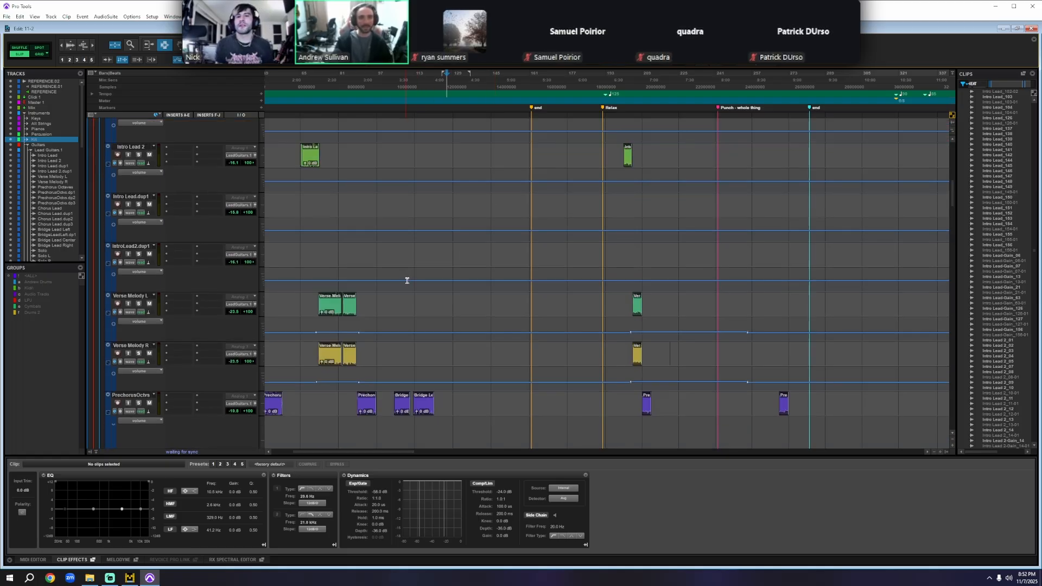
pyautogui.scroll(-8, 440, 296)
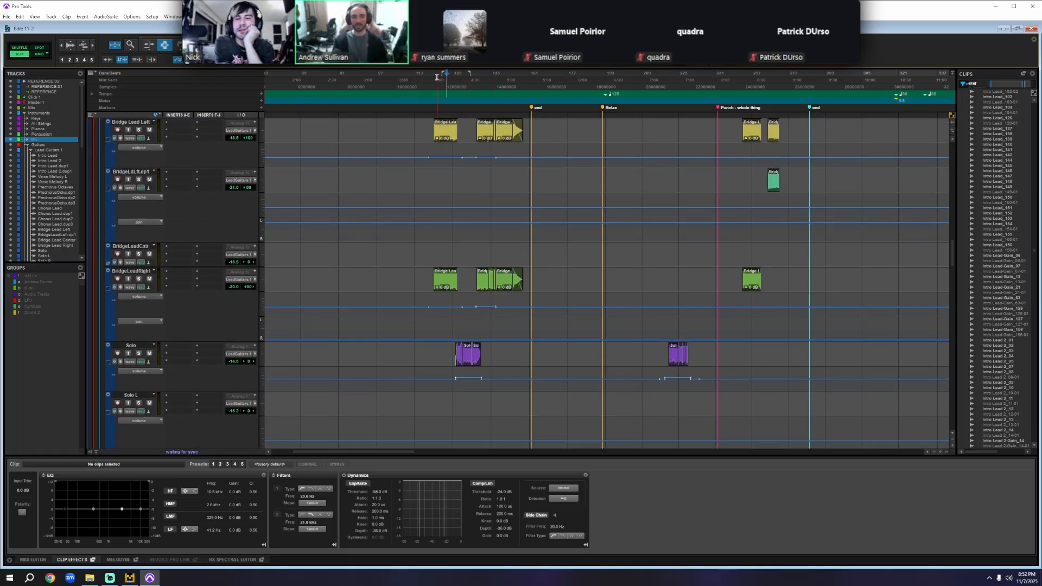
# - Play from near the end of the first Solo clips with Lead Guitars soloed and examine the folder's CLA Epic in the mixer
pyautogui.click(473, 78)
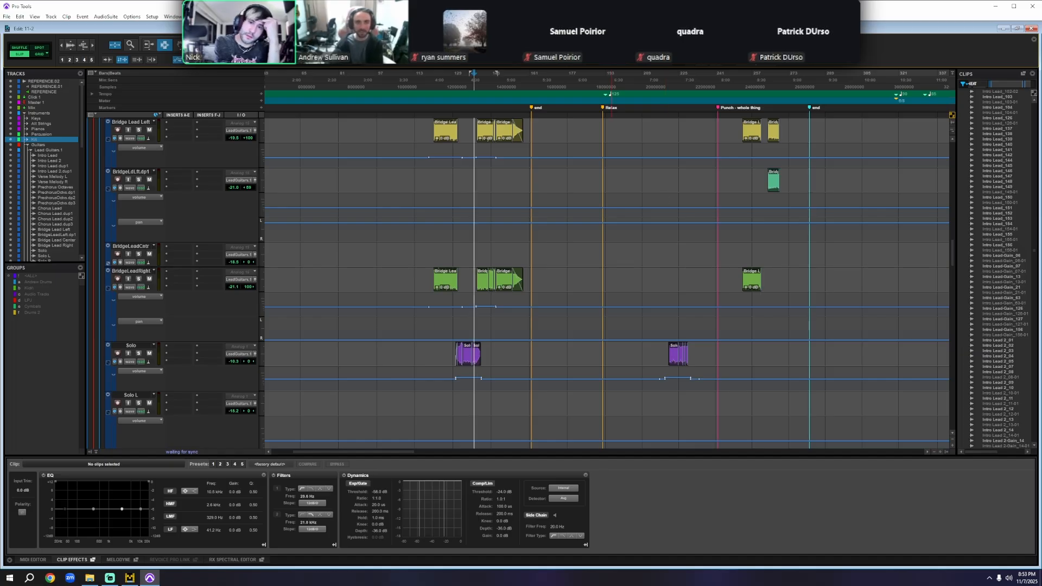
pyautogui.hotkey('ctrl', '=')
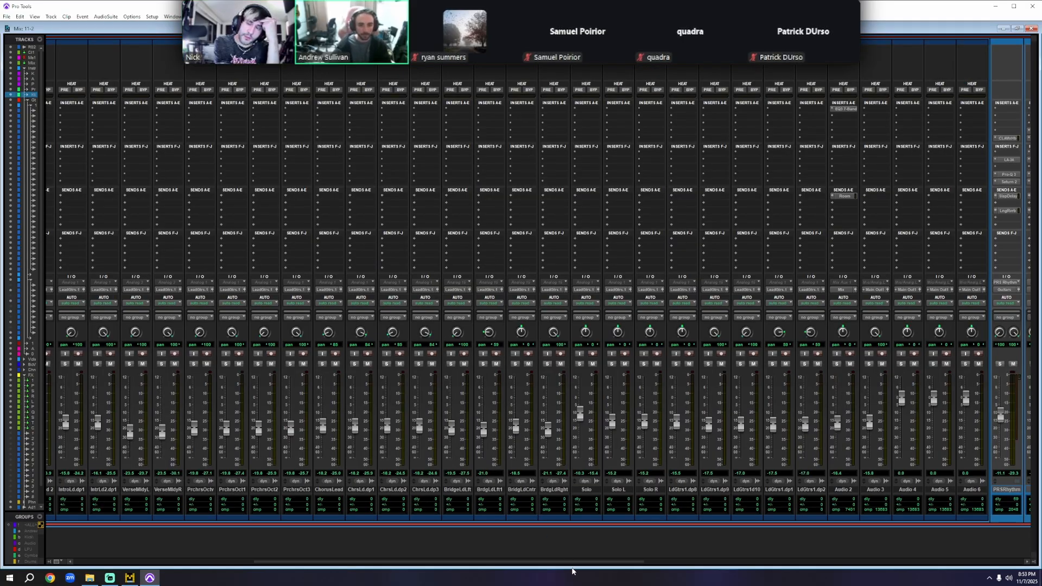
pyautogui.moveTo(562, 563); pyautogui.dragTo(425, 567)
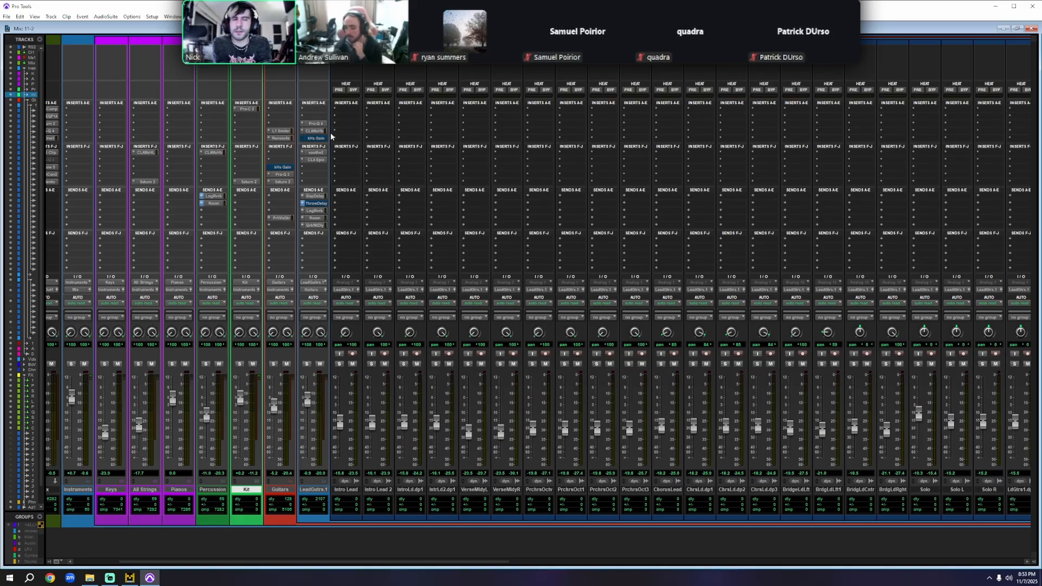
pyautogui.click(316, 160)
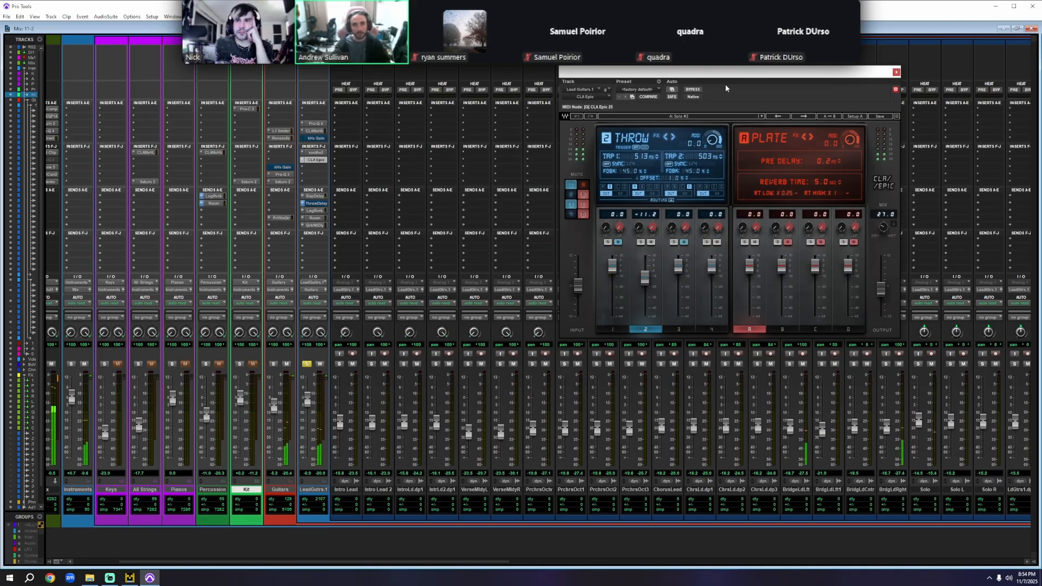
# - Check CLA Epic's bypass and the Lead Guitars folder's Room and Quarter Note Delay sends, and close their windows
pyautogui.click(692, 89)
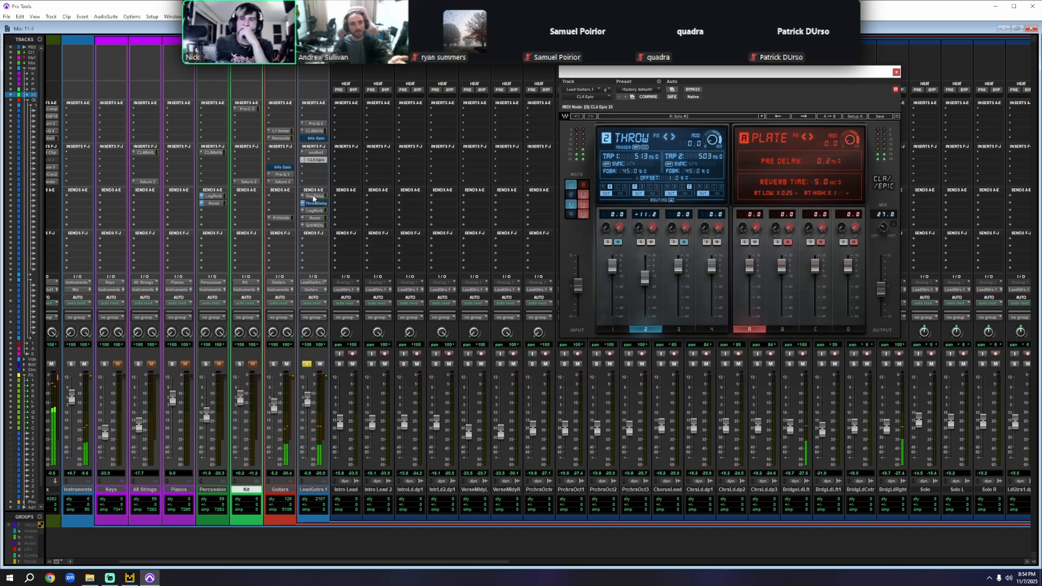
pyautogui.click(314, 217)
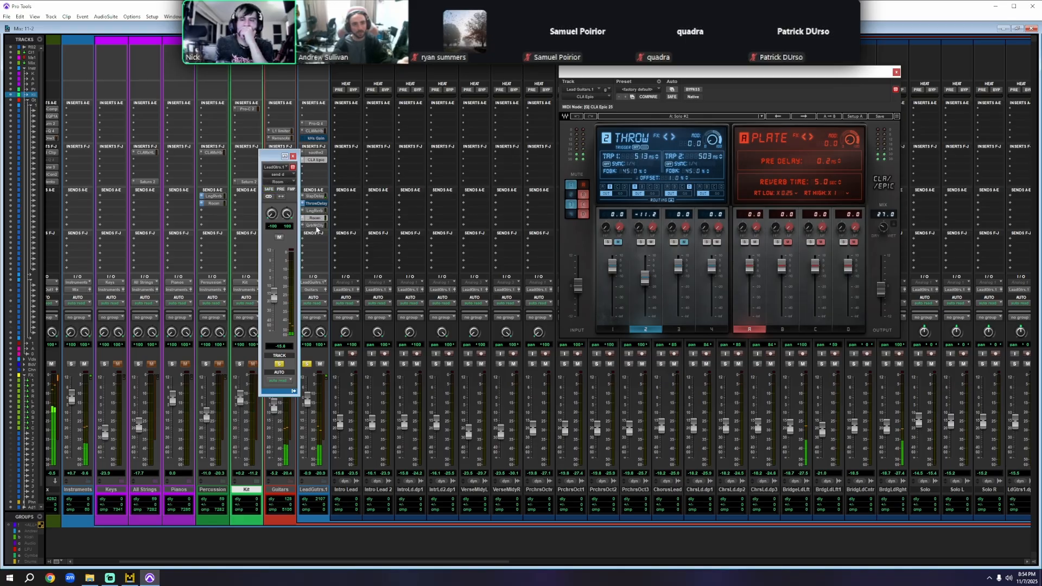
pyautogui.click(315, 224)
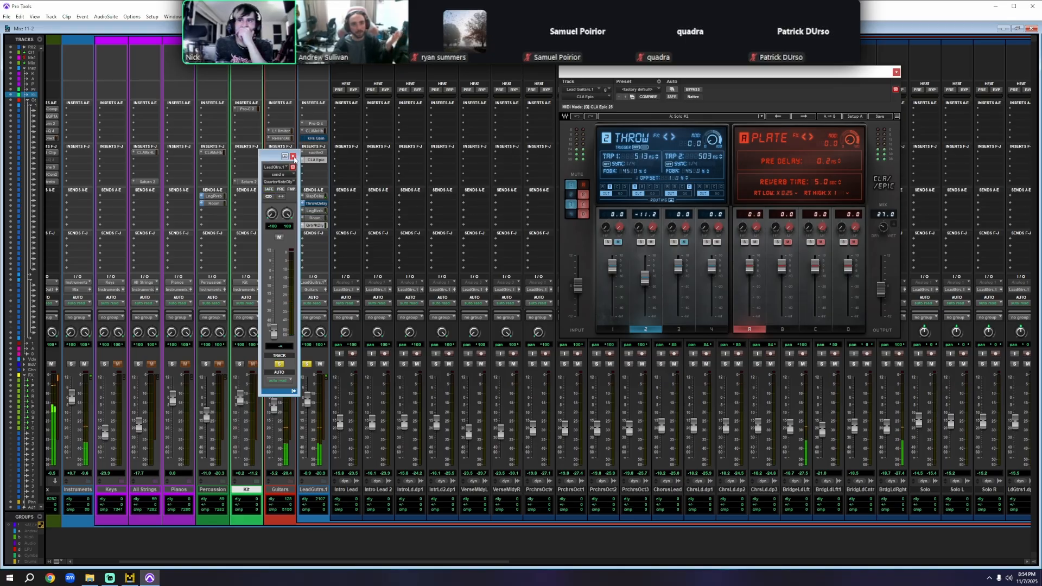
pyautogui.click(293, 157)
pyautogui.click(896, 73)
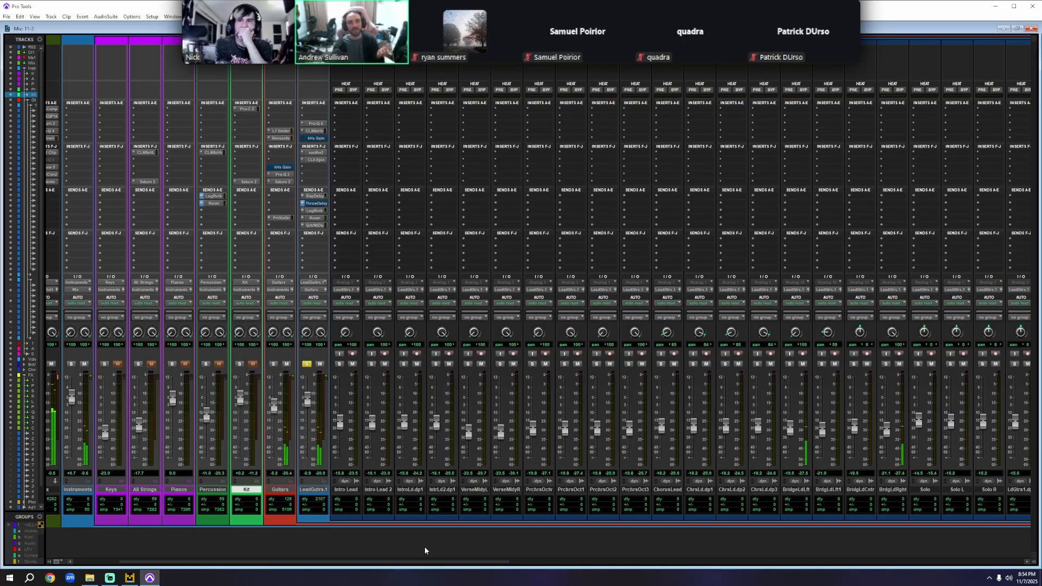
# - Look across the mixer to the FX returns and back, and take the Lead Guitars folder out of solo
pyautogui.moveTo(416, 559); pyautogui.dragTo(851, 530)
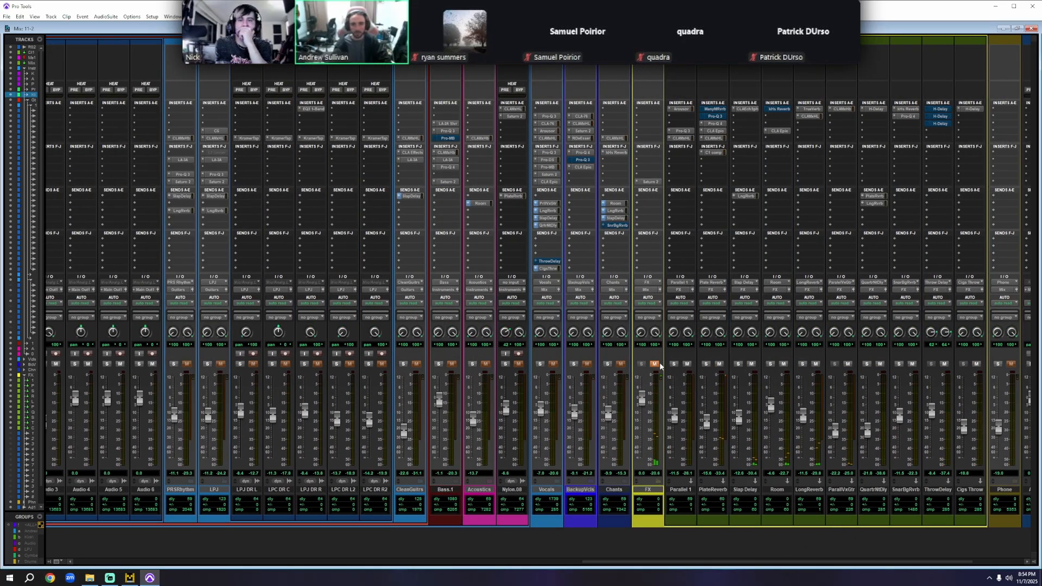
pyautogui.moveTo(715, 565); pyautogui.dragTo(310, 559)
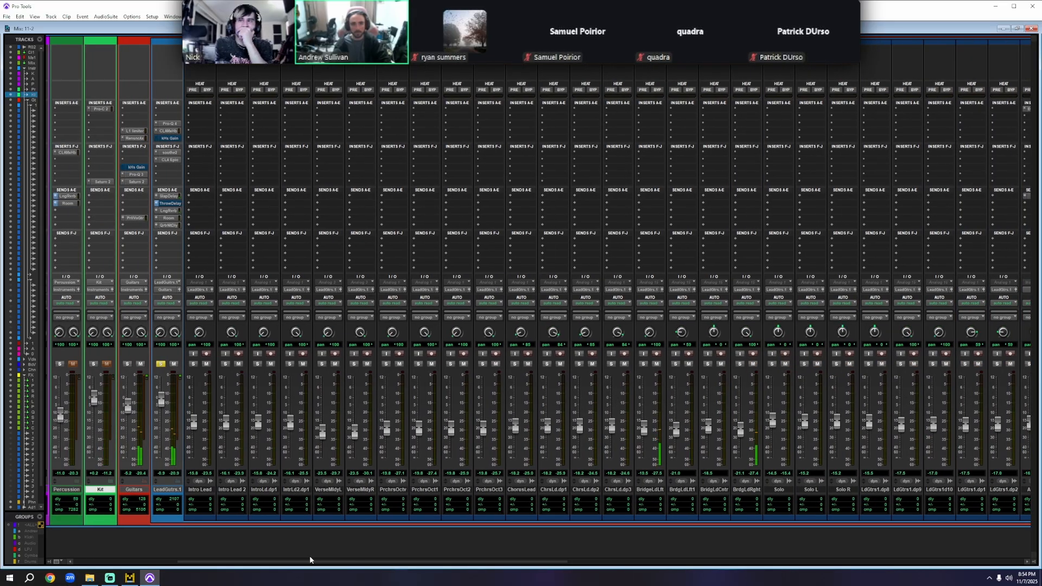
pyautogui.moveTo(310, 559); pyautogui.dragTo(663, 548)
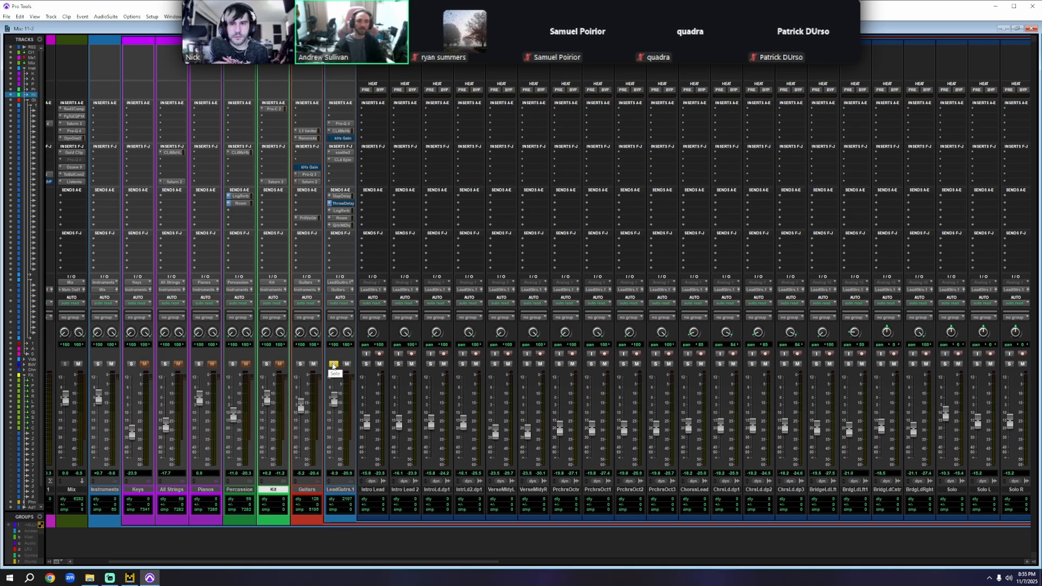
pyautogui.click(333, 365)
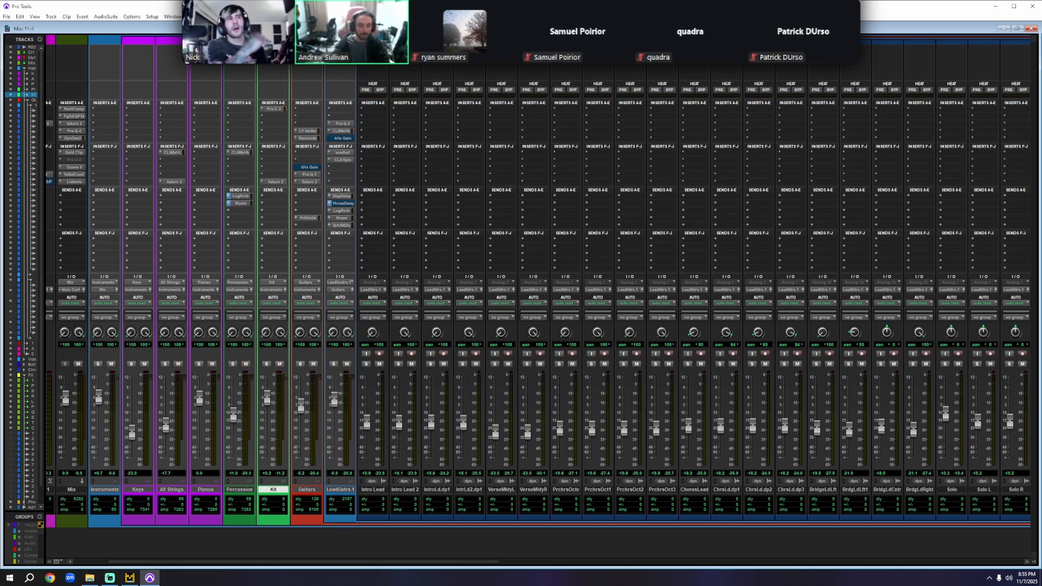
# - Look over the lead guitar clips in the Speak section and collapse the Lead Guitars folder in the mixer
pyautogui.hotkey('ctrl', '=')
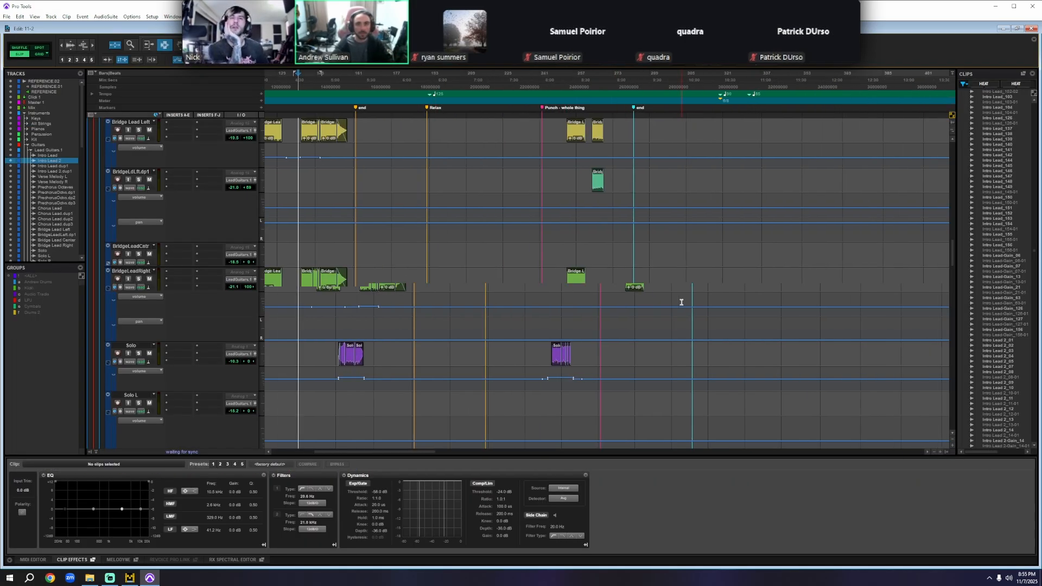
pyautogui.hscroll(15, 682, 302)
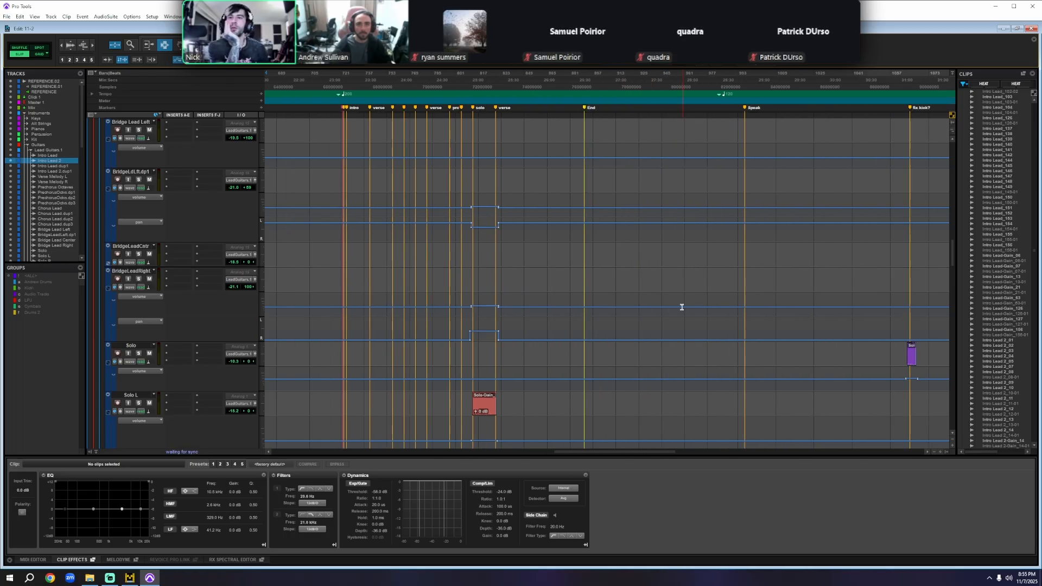
pyautogui.hscroll(5, 499, 326)
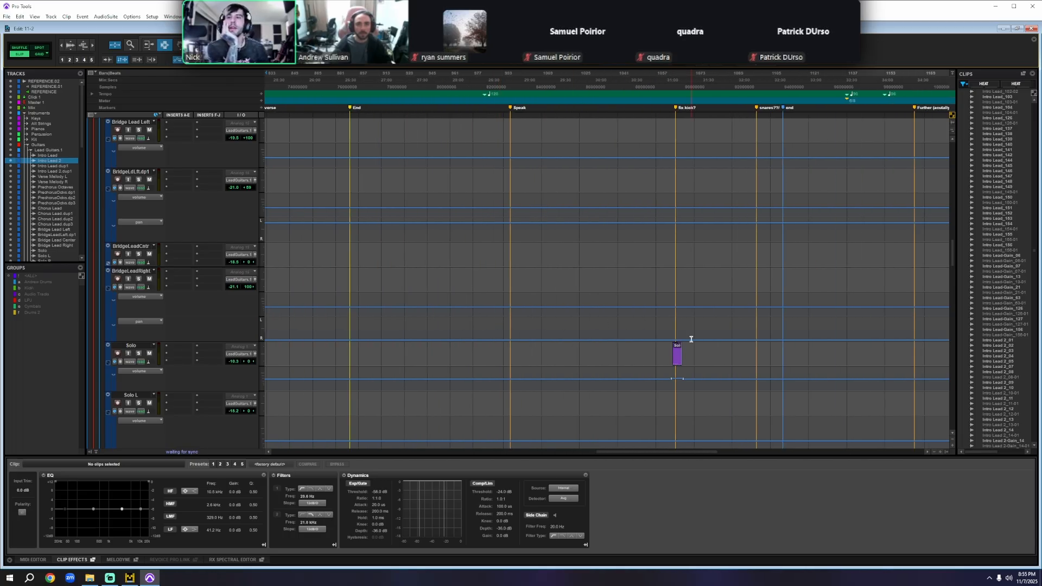
pyautogui.scroll(-4, 689, 342)
pyautogui.scroll(7, 689, 347)
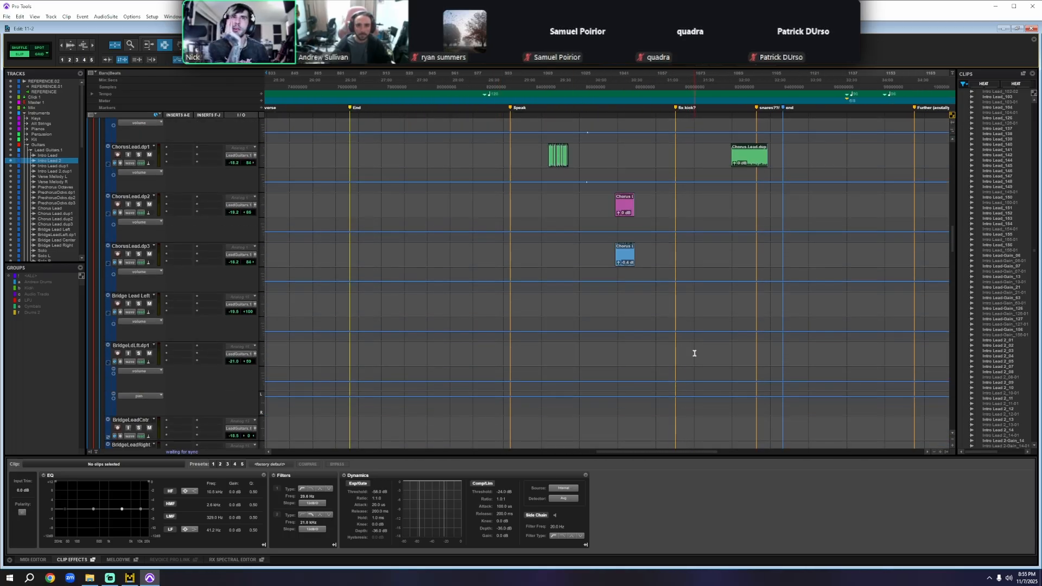
pyautogui.hotkey('ctrl', '=')
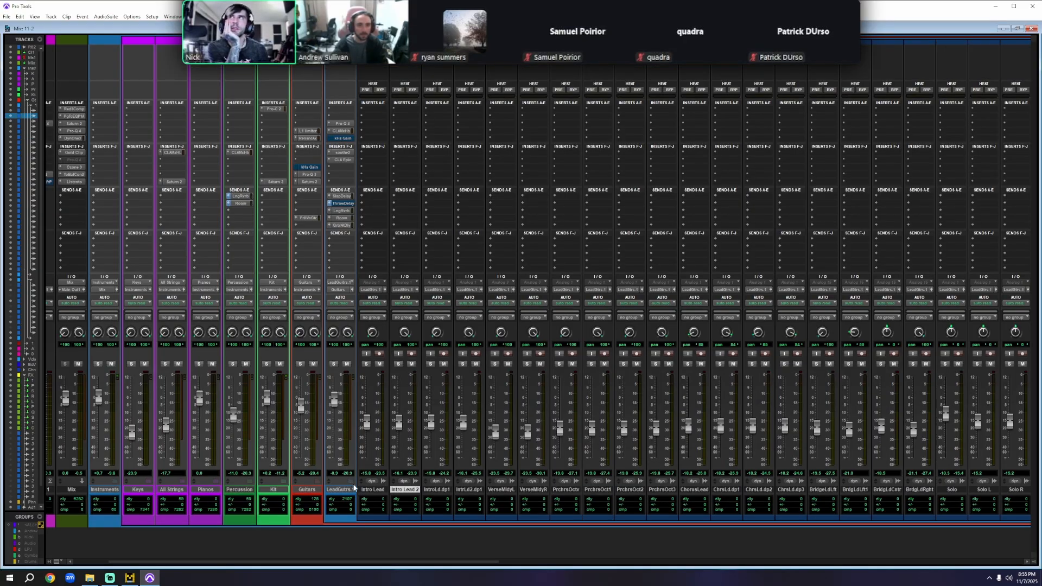
pyautogui.click(351, 486)
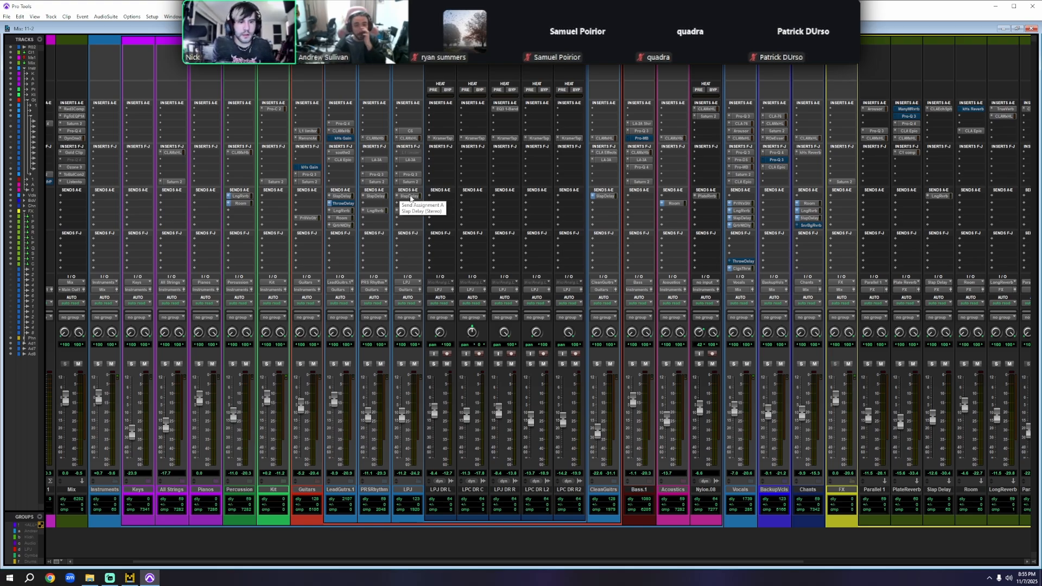
# - Examine the Slap Delay and Long Reverb sends on the LPJ and PRS Rhythm folders and close the send window
pyautogui.click(411, 197)
pyautogui.click(374, 196)
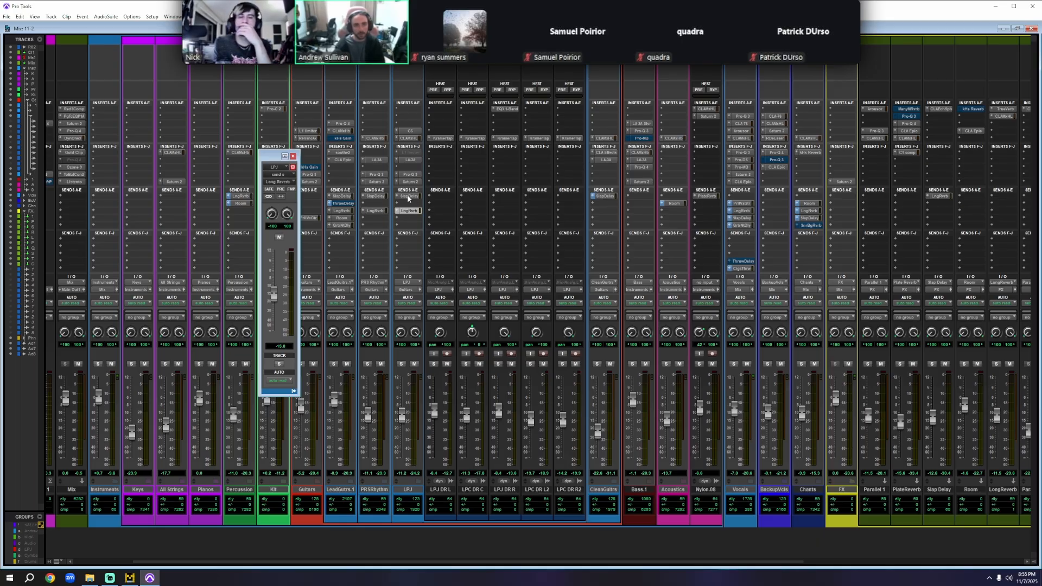
pyautogui.click(410, 196)
pyautogui.click(380, 210)
pyautogui.click(409, 211)
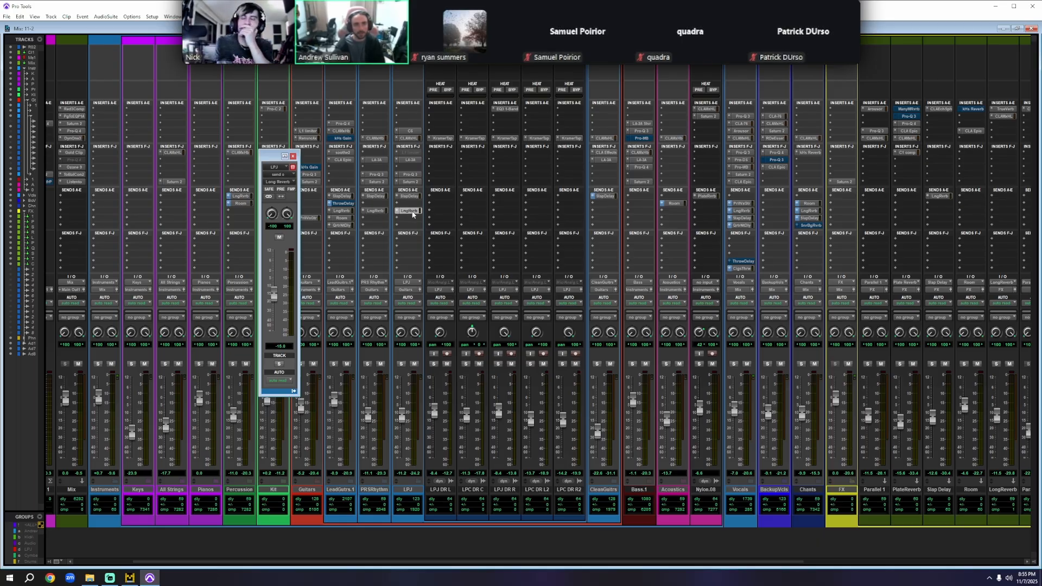
pyautogui.click(293, 157)
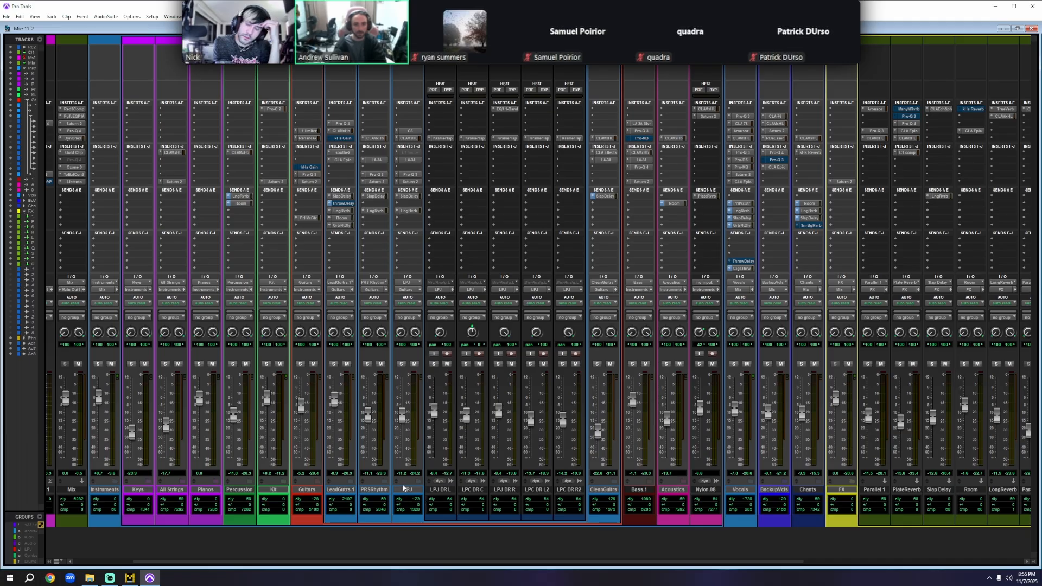
# - Collapse the LPJ folder, expand PRS Rhythm, and bring the PRS Left, Center and Right tracks into view in the Edit window
pyautogui.click(418, 481)
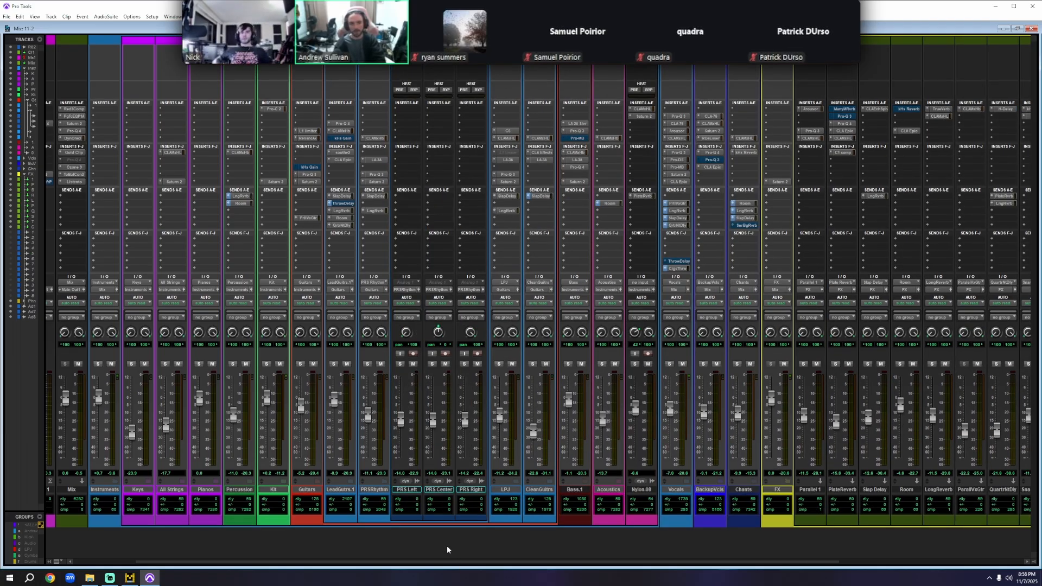
pyautogui.hotkey('ctrl', '=')
pyautogui.scroll(-3, 521, 302)
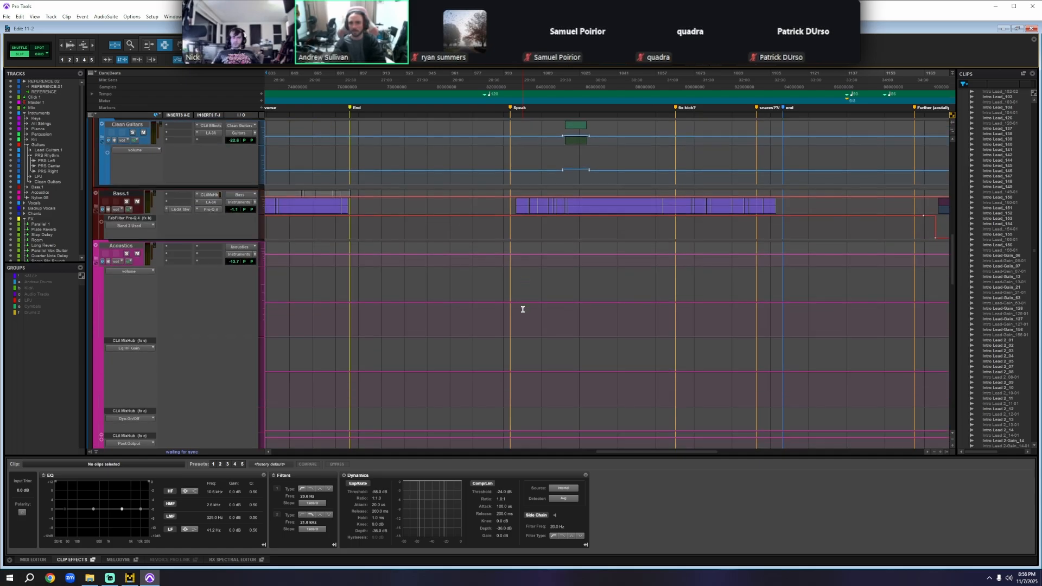
pyautogui.scroll(3, 521, 307)
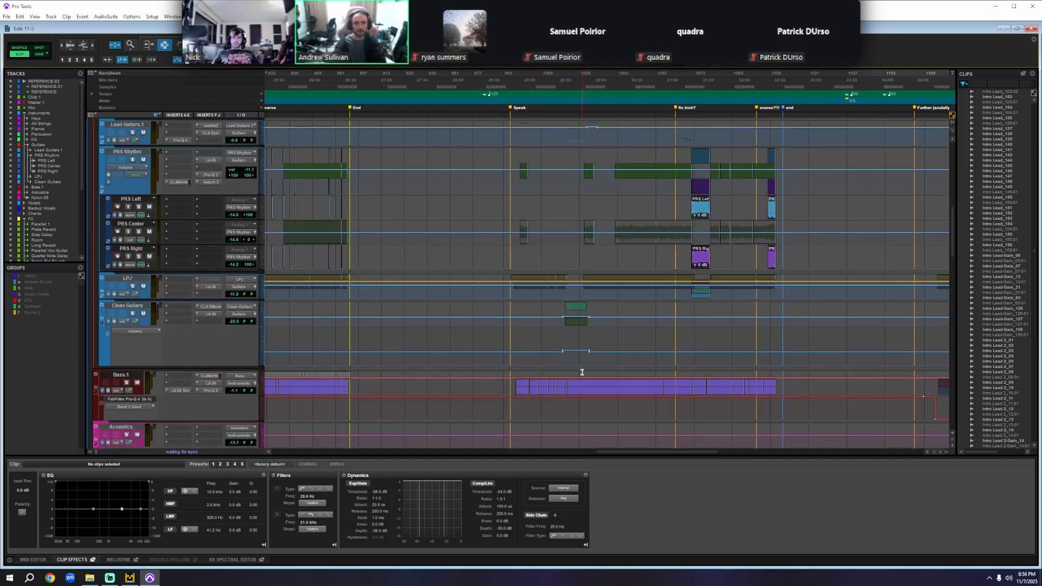
# - Select the clip-free range from the Speak marker to before the first large clips on PRS Left and then PRS Right
pyautogui.hscroll(-3, 734, 266)
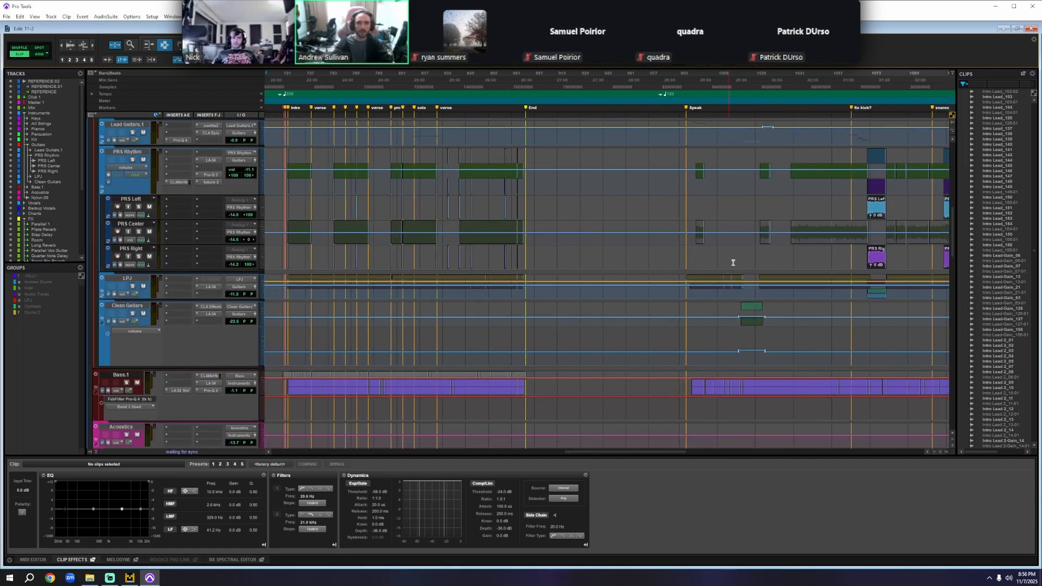
pyautogui.scroll(1, 681, 230)
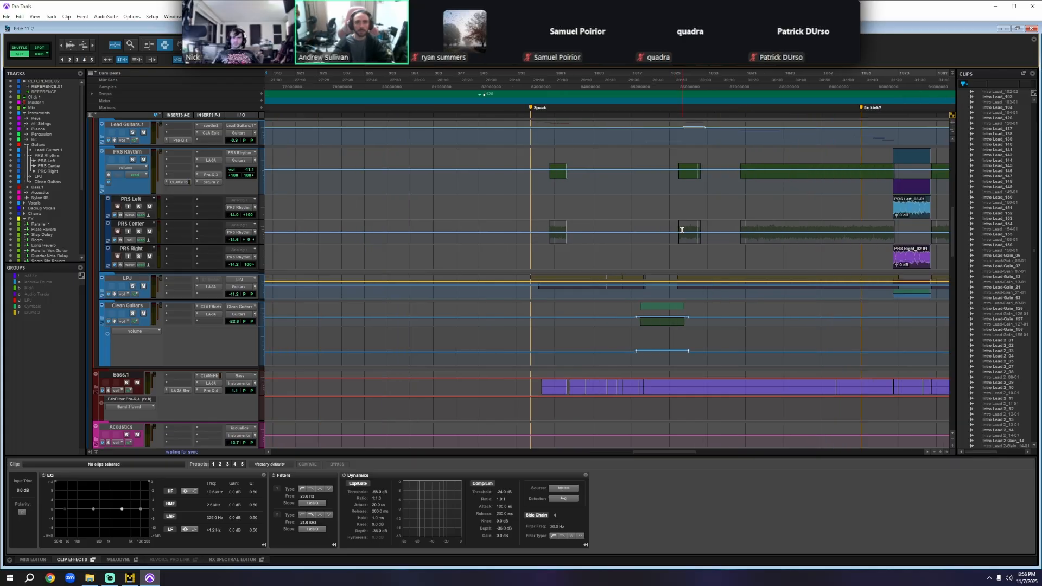
pyautogui.hscroll(4, 712, 243)
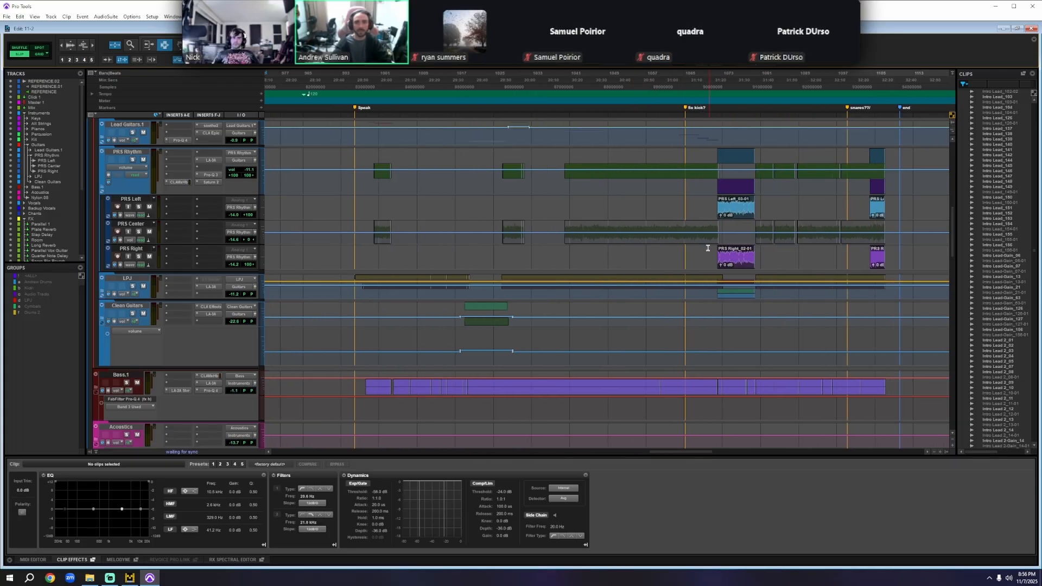
pyautogui.moveTo(355, 206); pyautogui.dragTo(700, 199)
pyautogui.moveTo(697, 259); pyautogui.dragTo(355, 257)
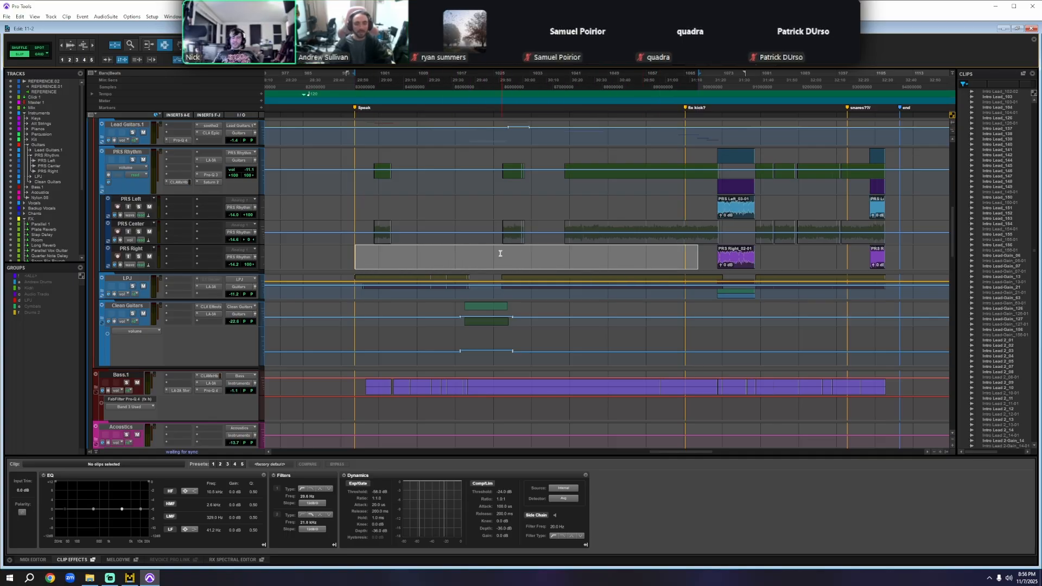
# - Play the first verse of the preceding song from its empty PRS Rhythm stretch into the pre chorus and stop playback
pyautogui.hscroll(-15, 495, 284)
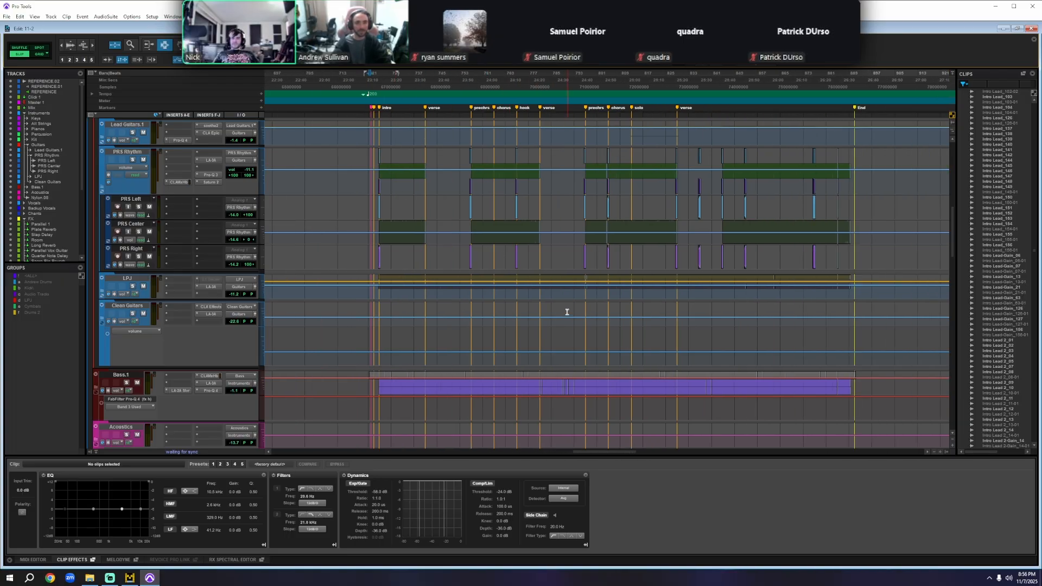
pyautogui.scroll(10, 265, 283)
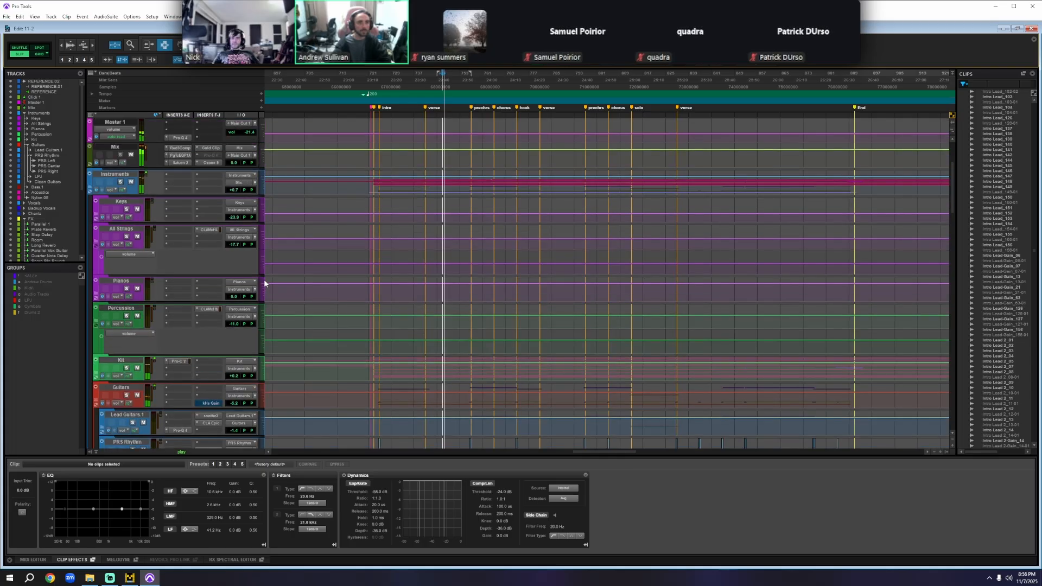
pyautogui.scroll(-4, 442, 258)
pyautogui.click(442, 258)
pyautogui.press('space')
pyautogui.scroll(-6, 575, 283)
pyautogui.press('t')
pyautogui.press('t')
pyautogui.press('t')
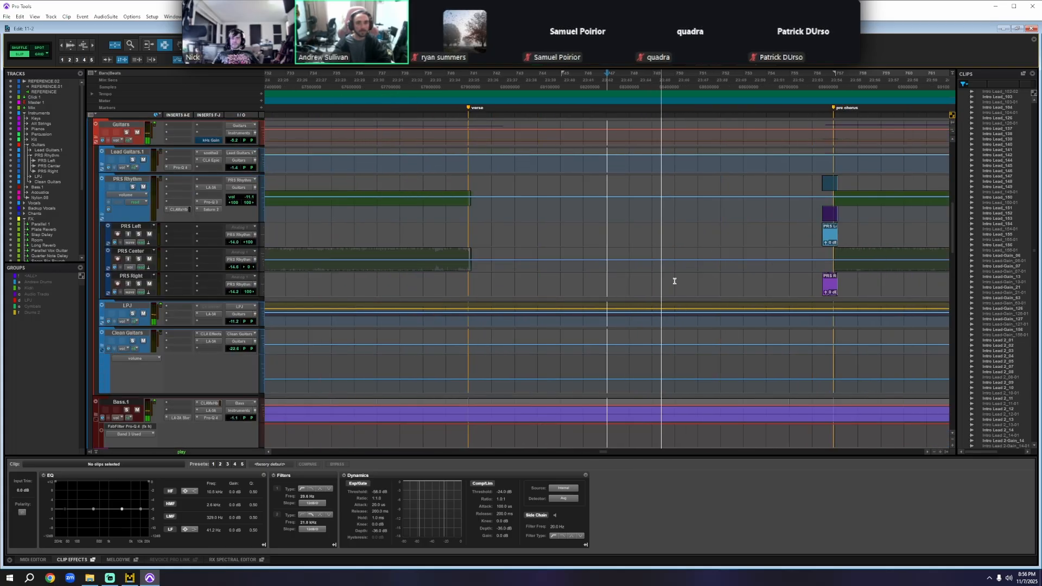
pyautogui.hscroll(3, 679, 279)
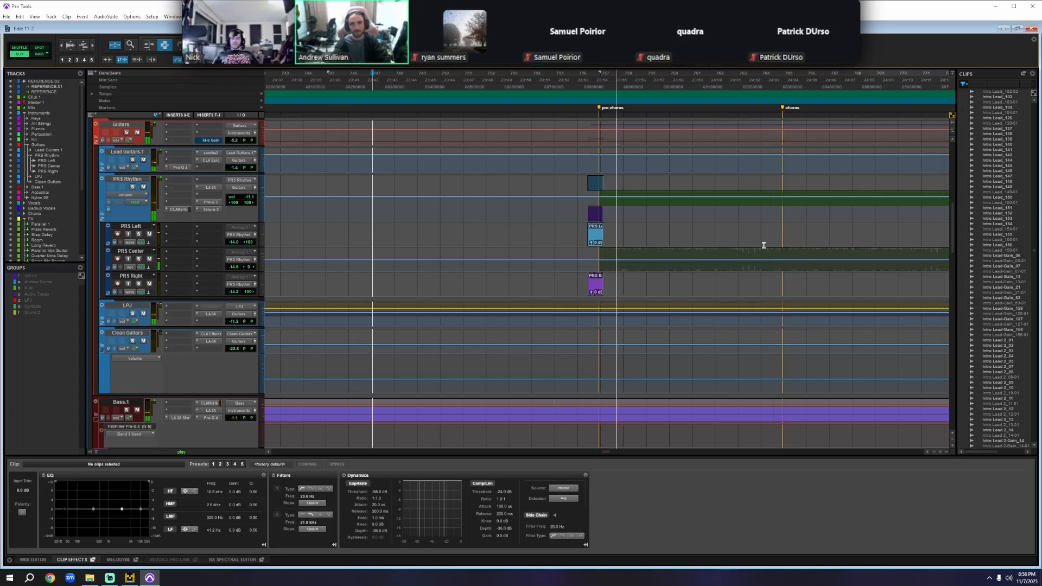
pyautogui.press('space')
# - Solo the PRS Rhythm folder, play from just before the pre chorus marker, and stop playback
pyautogui.click(133, 187)
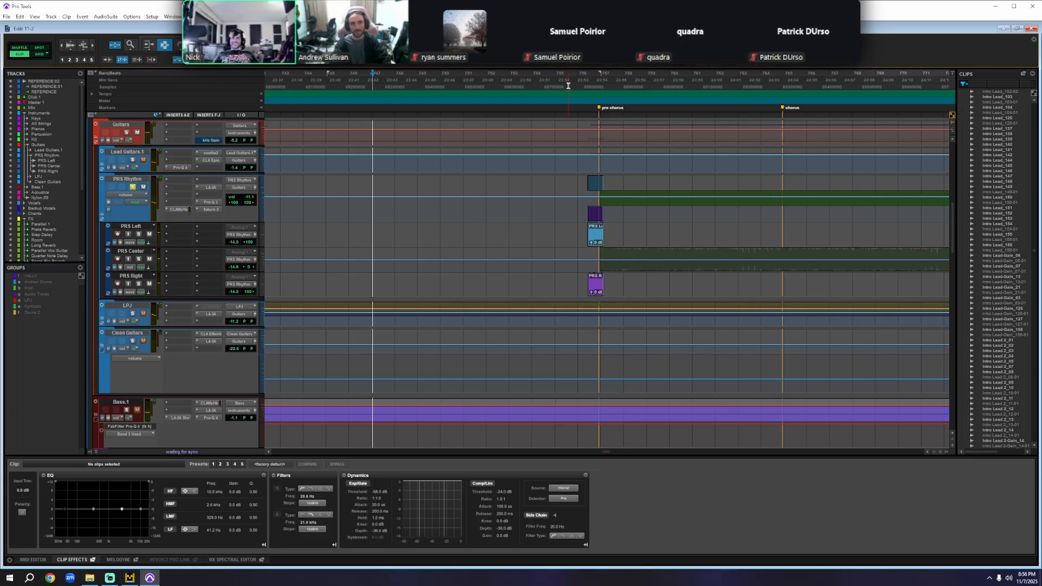
pyautogui.click(565, 215)
pyautogui.press('space')
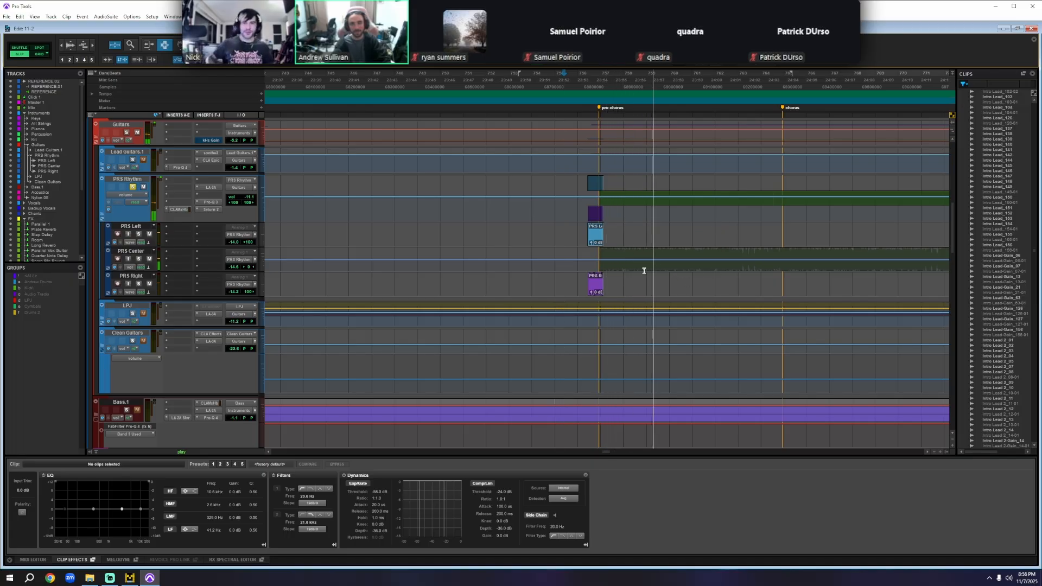
pyautogui.press('space')
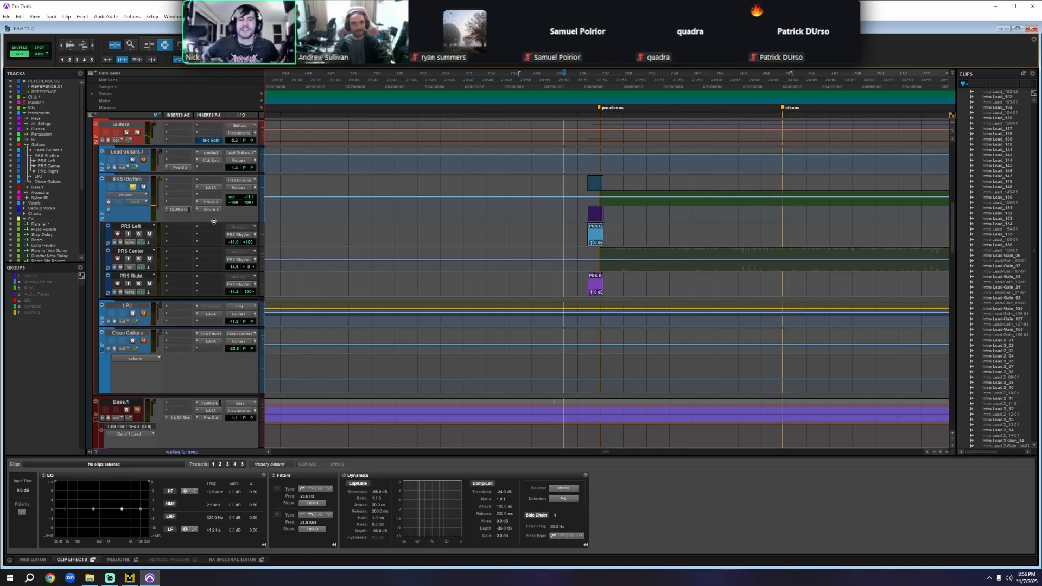
# - Place the playback cursor just before the Manhattan song's intro and enlarge the view around the first PRS clips
pyautogui.hscroll(5, 600, 277)
pyautogui.scroll(-2, 603, 282)
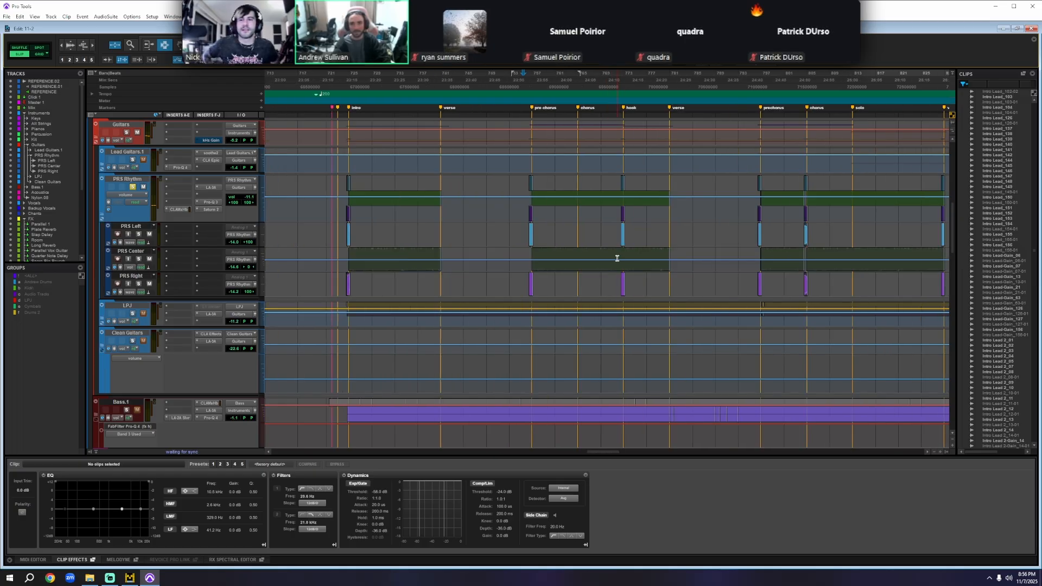
pyautogui.doubleClick(379, 255)
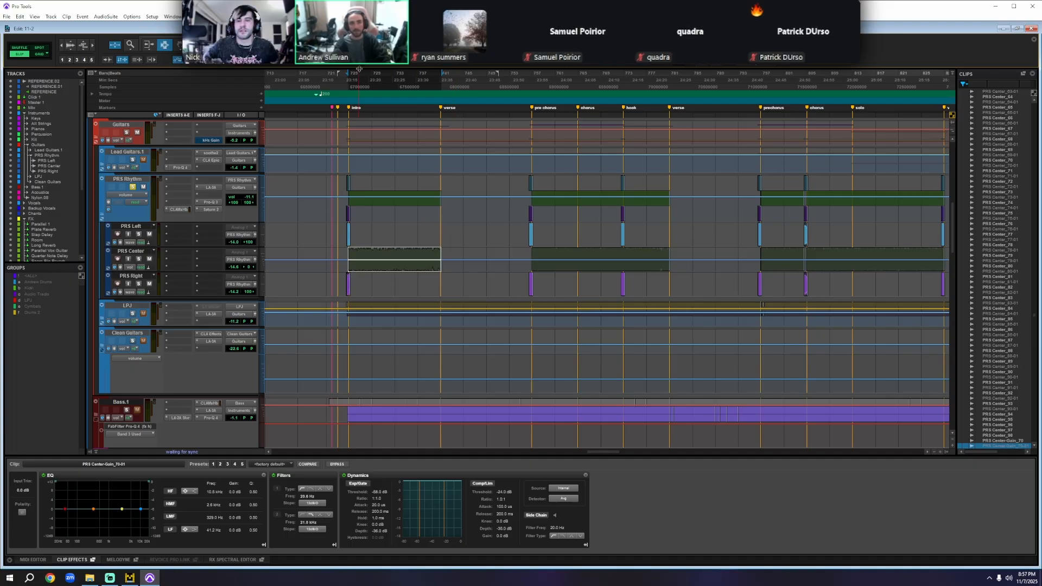
pyautogui.click(345, 78)
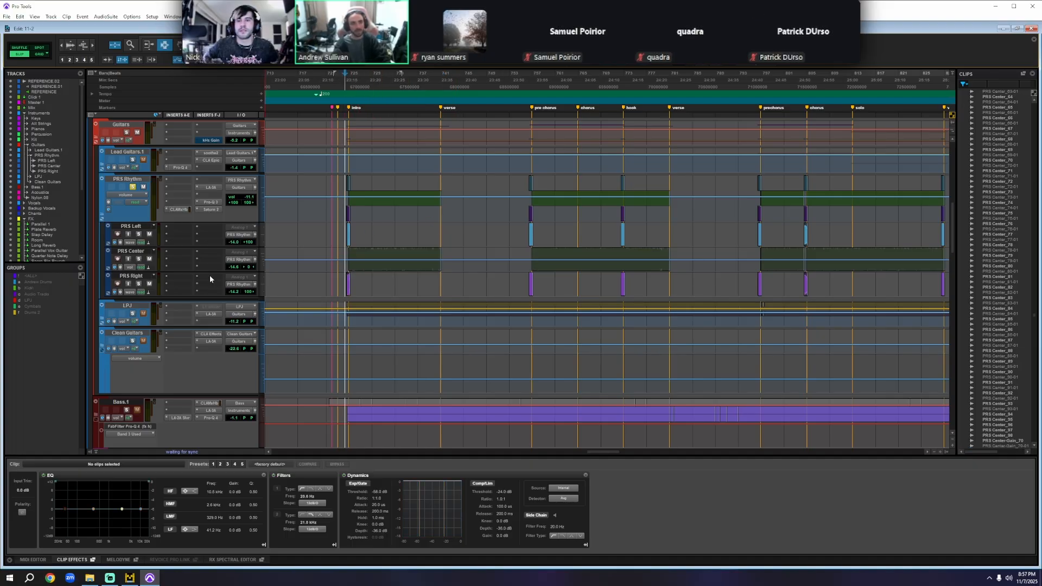
pyautogui.hotkey('ctrl', ']')
pyautogui.hotkey('ctrl', ']')
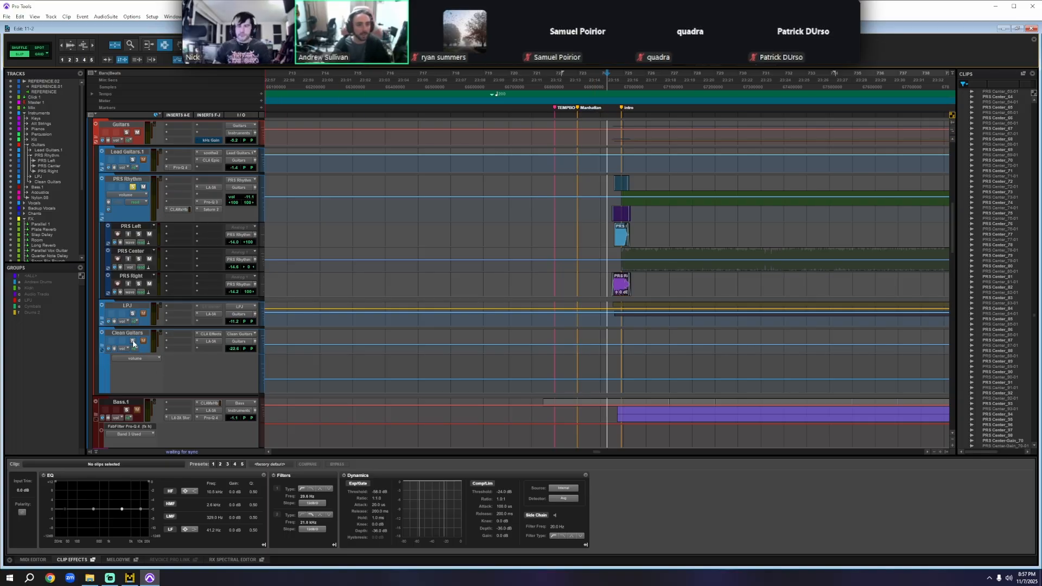
# - Solo the LPJ folder alongside PRS Rhythm, play the Manhattan song from its intro, and unsolo PRS Rhythm during playback
pyautogui.click(133, 314)
pyautogui.hscroll(2, 734, 210)
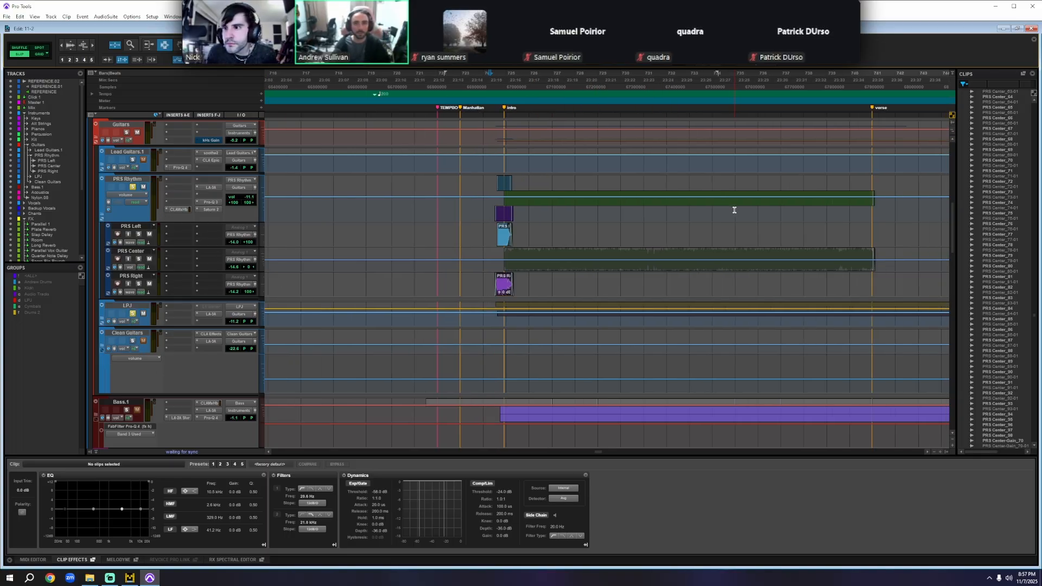
pyautogui.hscroll(5, 734, 210)
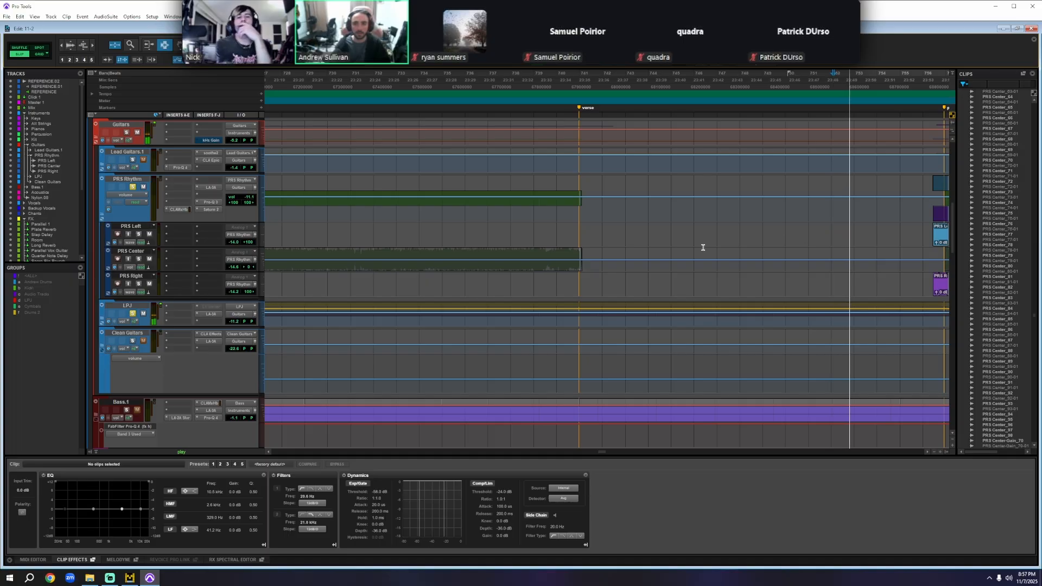
pyautogui.hscroll(4, 748, 312)
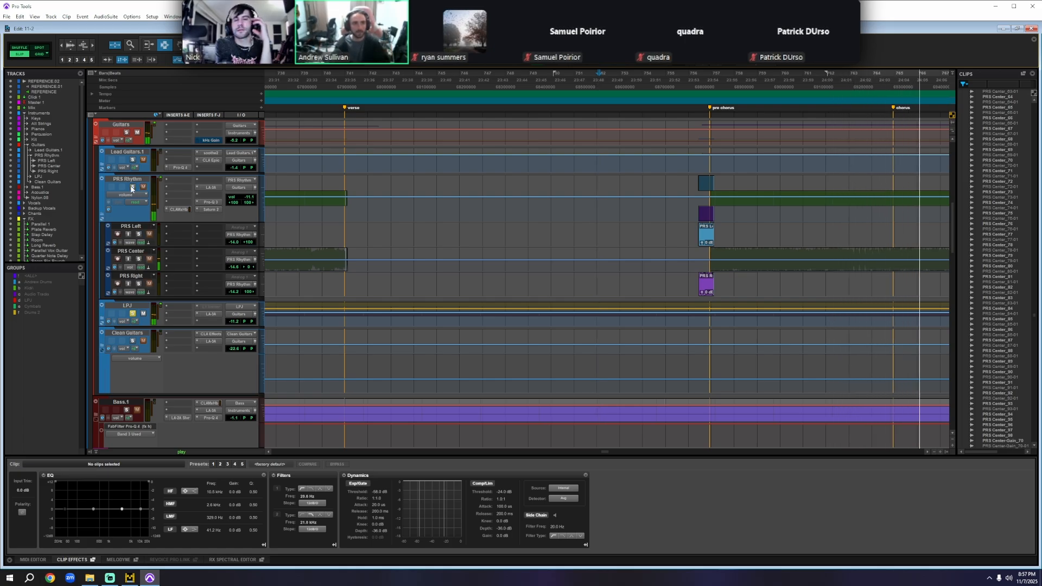
pyautogui.press('space')
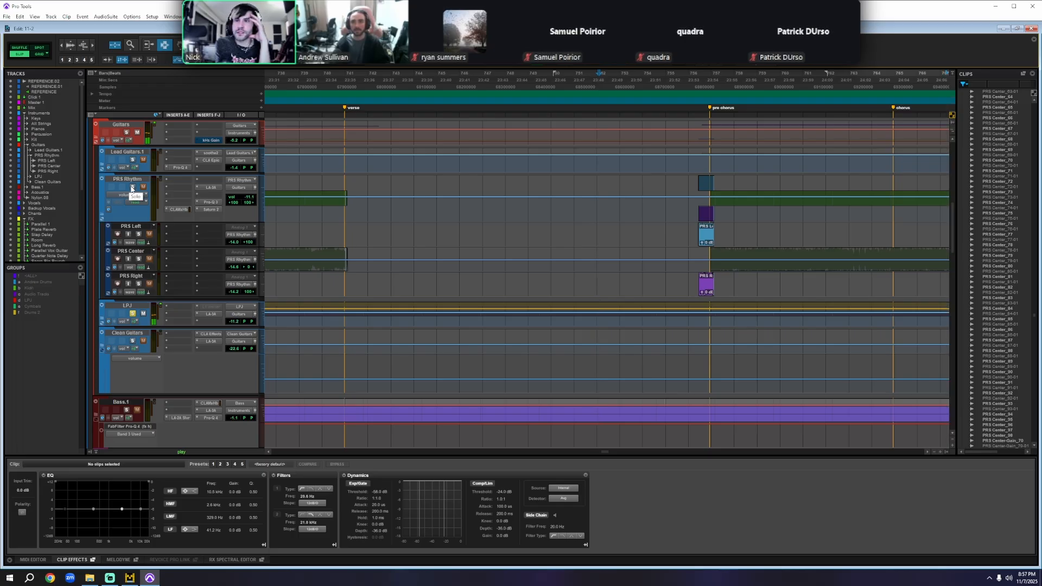
pyautogui.click(132, 188)
pyautogui.hscroll(10, 349, 260)
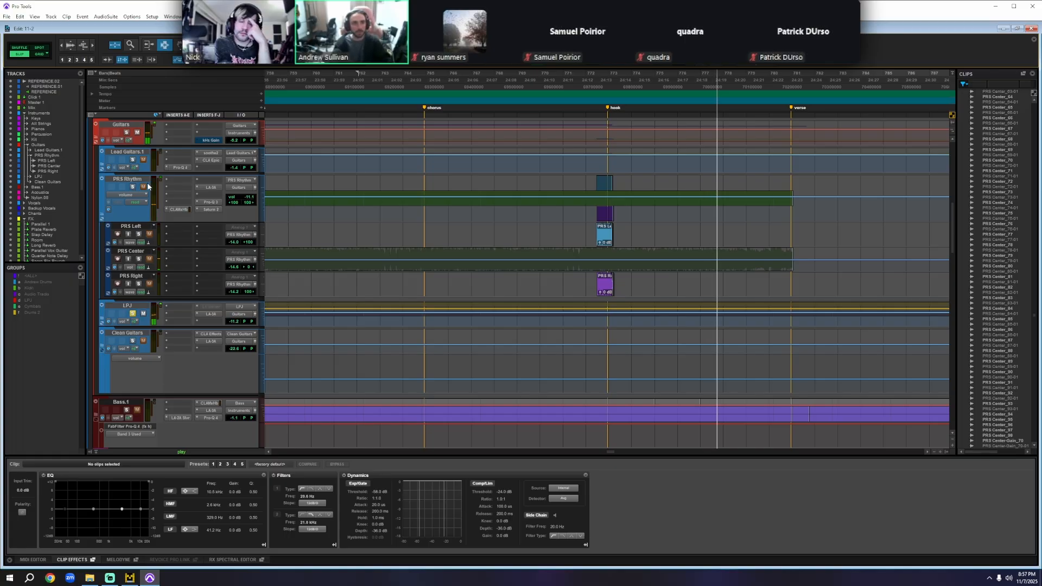
# - Stop playback, clear the LPJ solo, and place the playback cursor just before the Manhattan song's hook marker
pyautogui.scroll(3, 197, 384)
pyautogui.scroll(4, 196, 382)
pyautogui.scroll(-8, 160, 342)
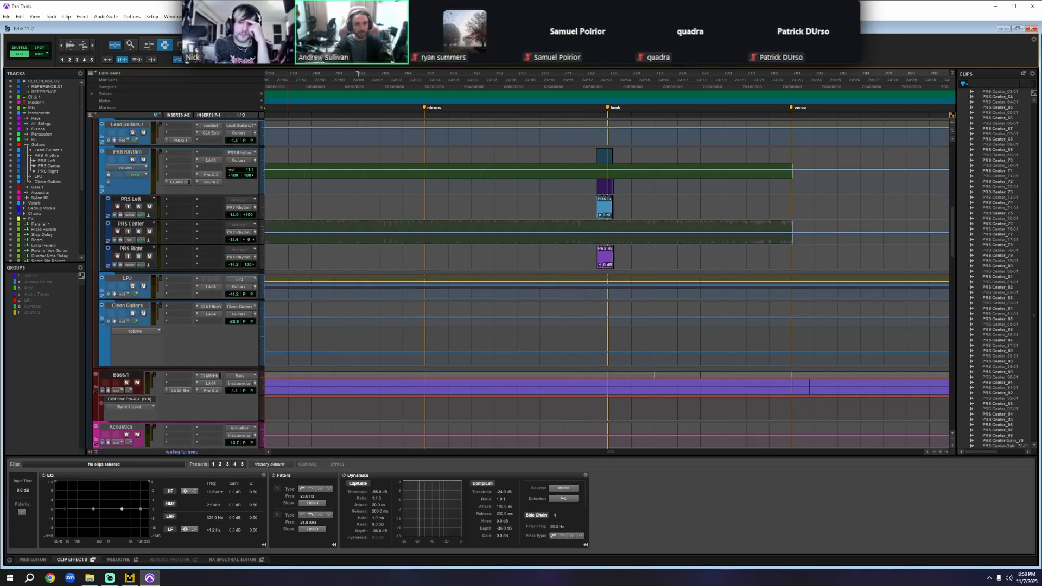
pyautogui.click(600, 79)
# - Switch the Mix track's Ozone output to mono in the mixer, play the hook, and close the plug-in
pyautogui.hotkey('ctrl', '=')
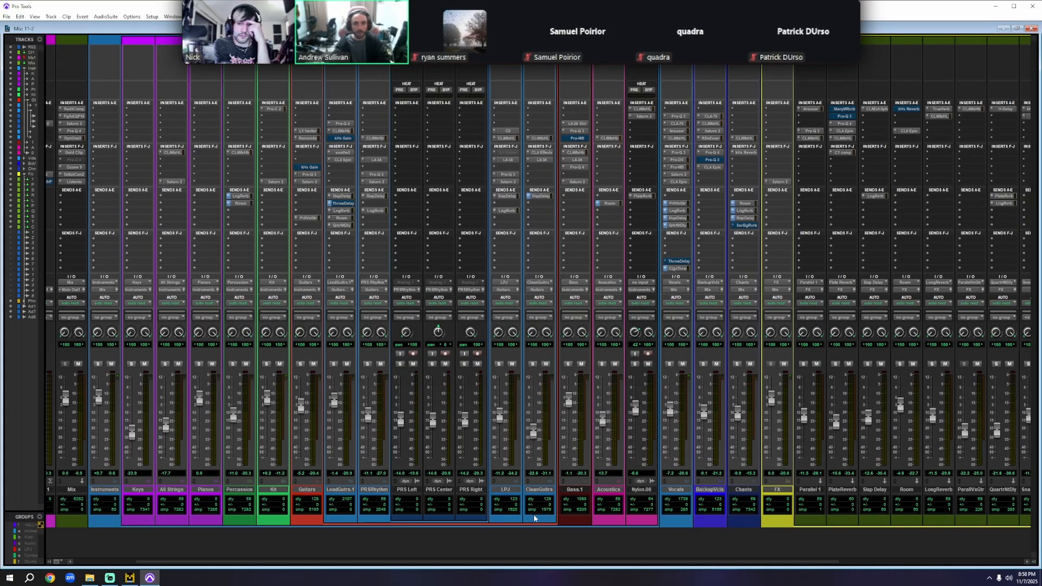
pyautogui.moveTo(165, 561); pyautogui.dragTo(99, 561)
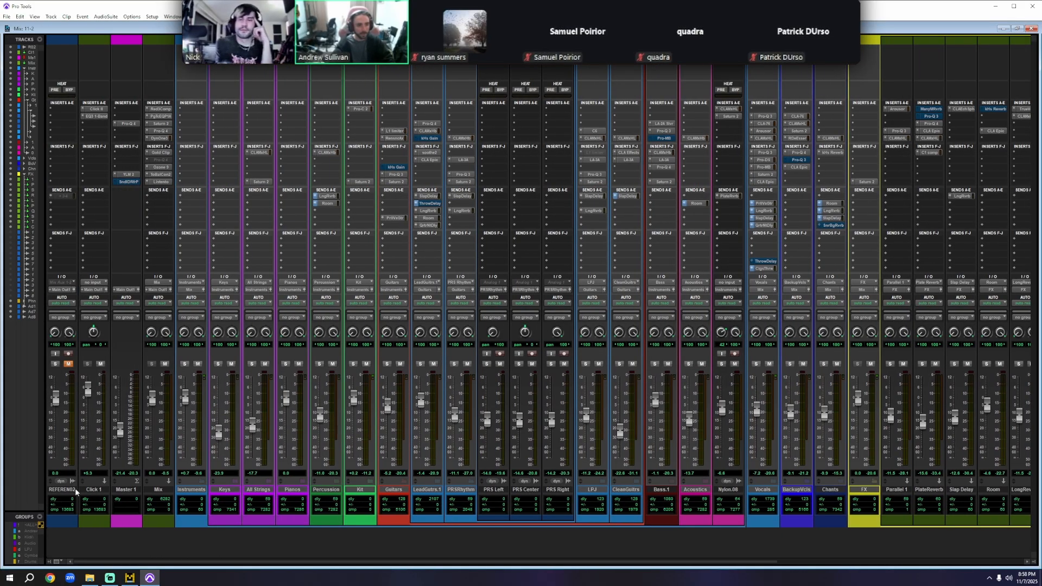
pyautogui.click(157, 167)
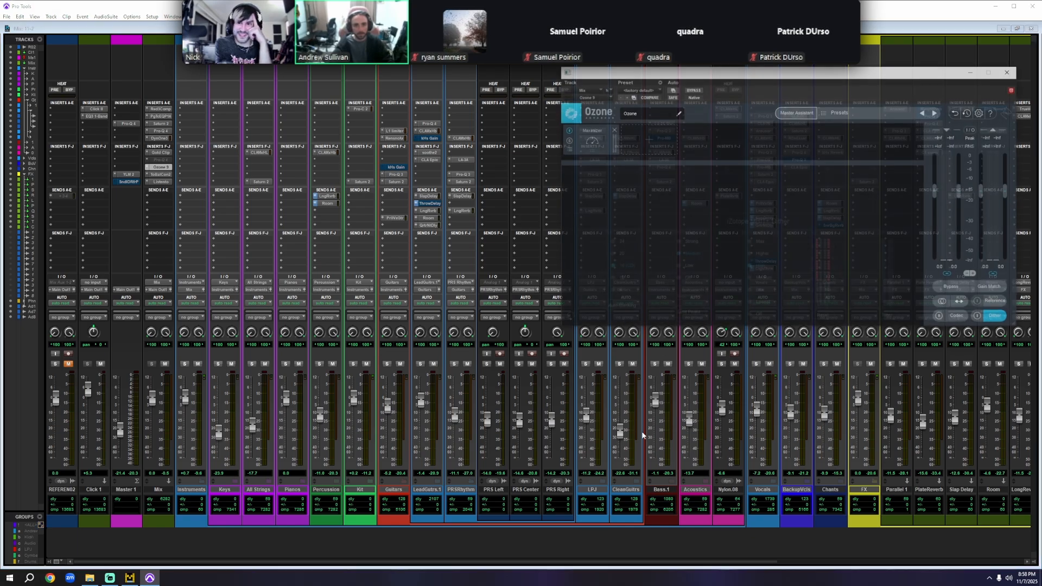
pyautogui.click(944, 302)
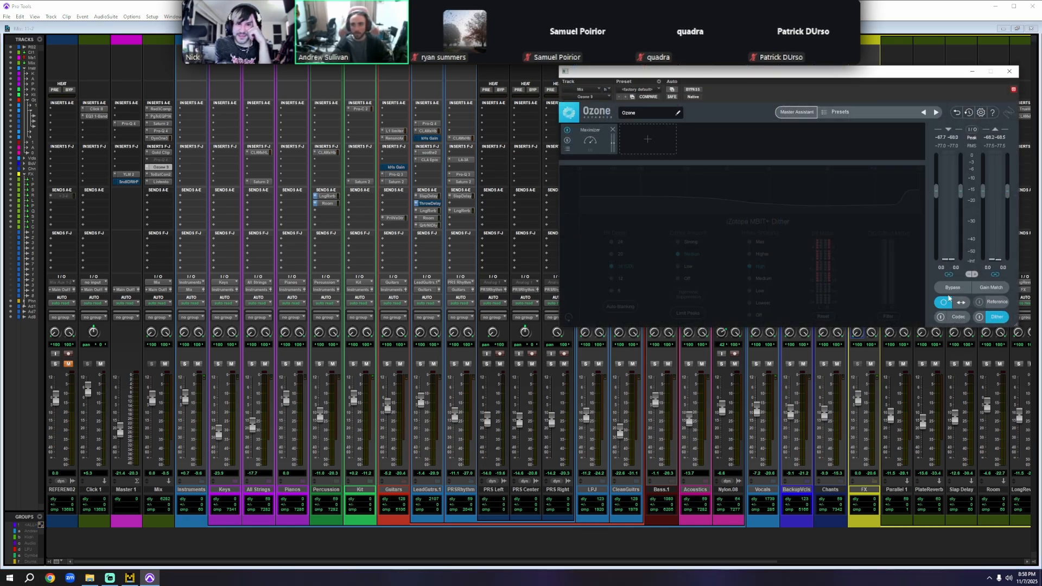
pyautogui.press('space')
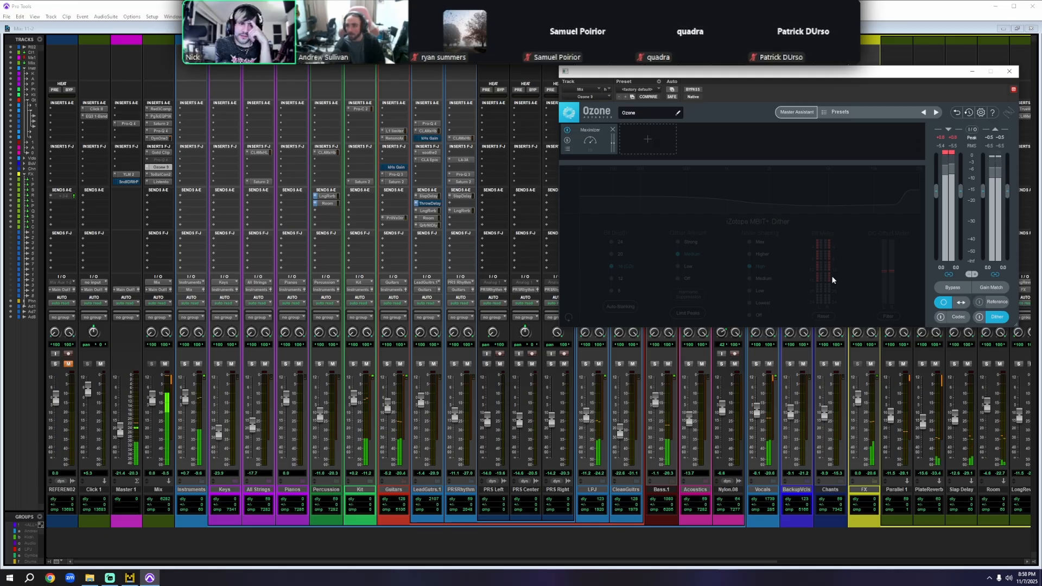
pyautogui.click(1008, 71)
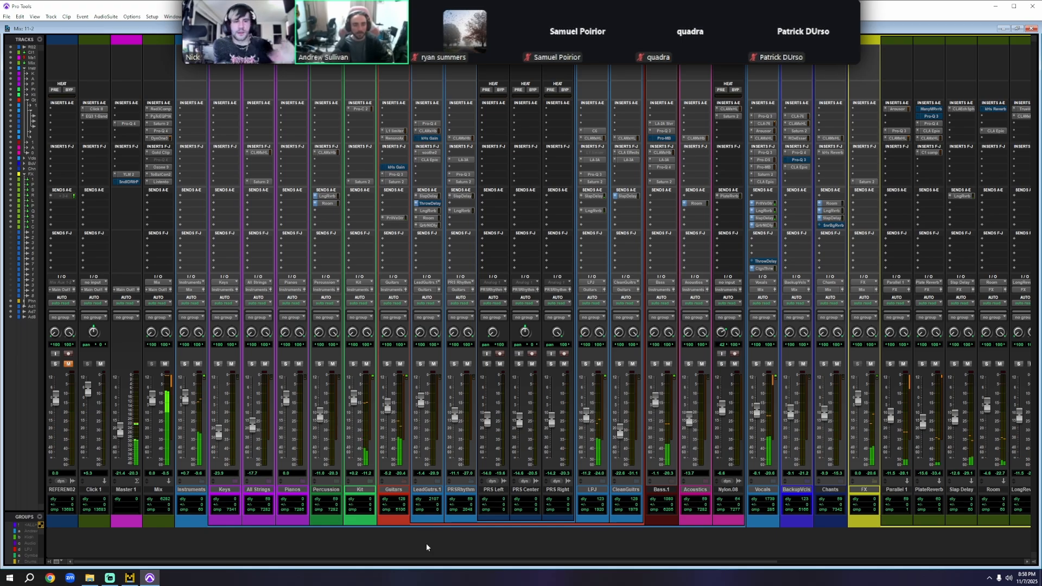
# - Examine the guitar and FX channel strips in the mixer and return to the Edit window
pyautogui.moveTo(235, 563); pyautogui.dragTo(593, 567)
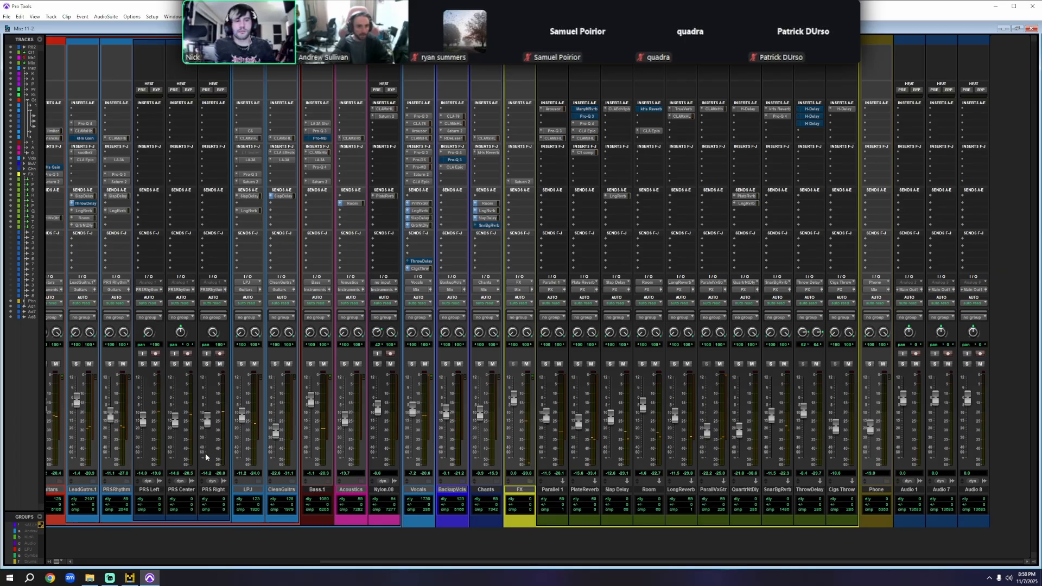
pyautogui.moveTo(400, 563); pyautogui.dragTo(352, 552)
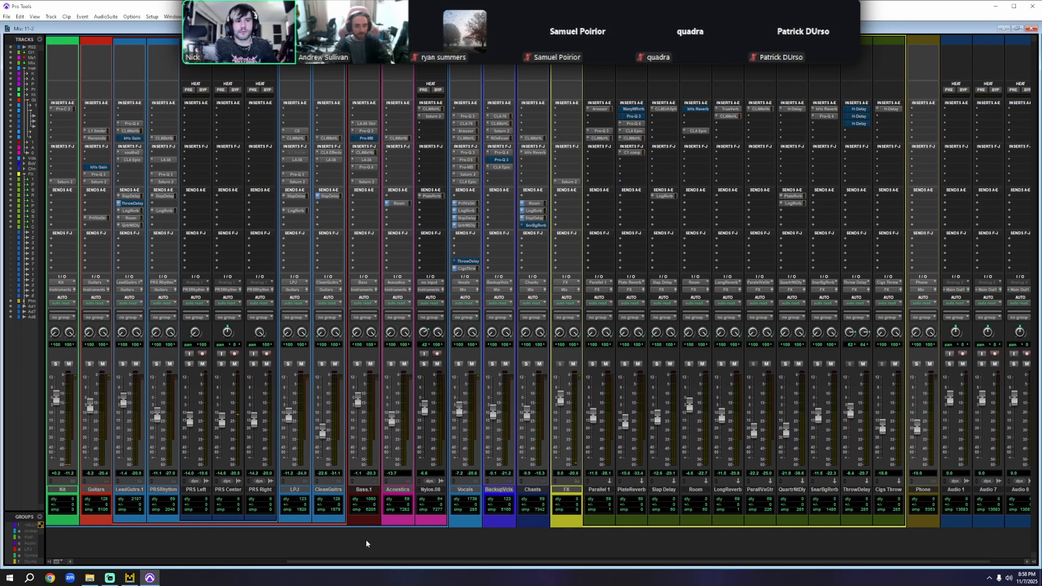
pyautogui.hotkey('ctrl', '=')
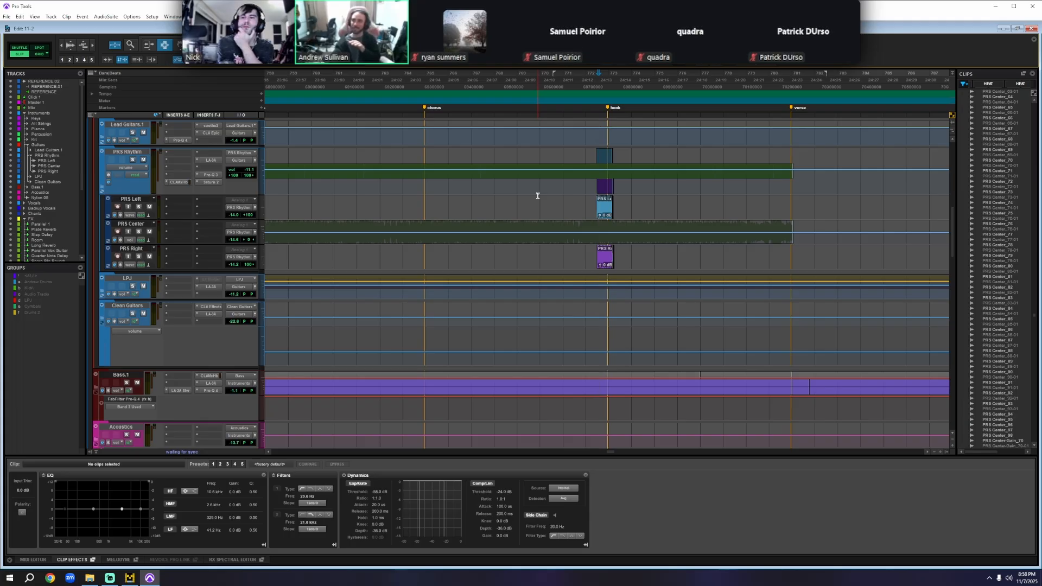
# - Play the Cigs song from just before its second long PRS Center section, and stop with the cursor slightly earlier
pyautogui.scroll(-1, 472, 339)
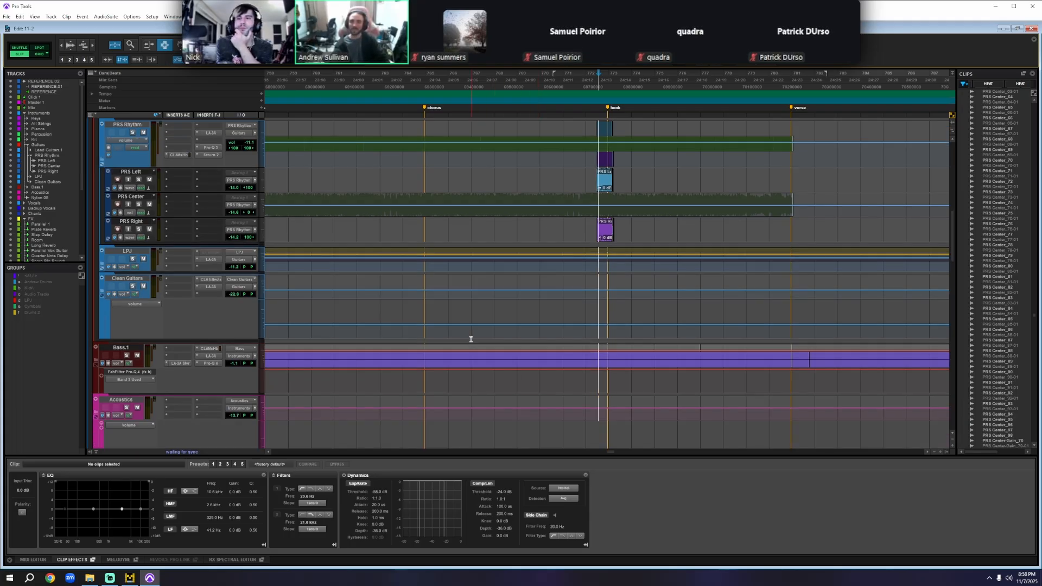
pyautogui.hscroll(-3, 575, 355)
pyautogui.hscroll(-12, 481, 304)
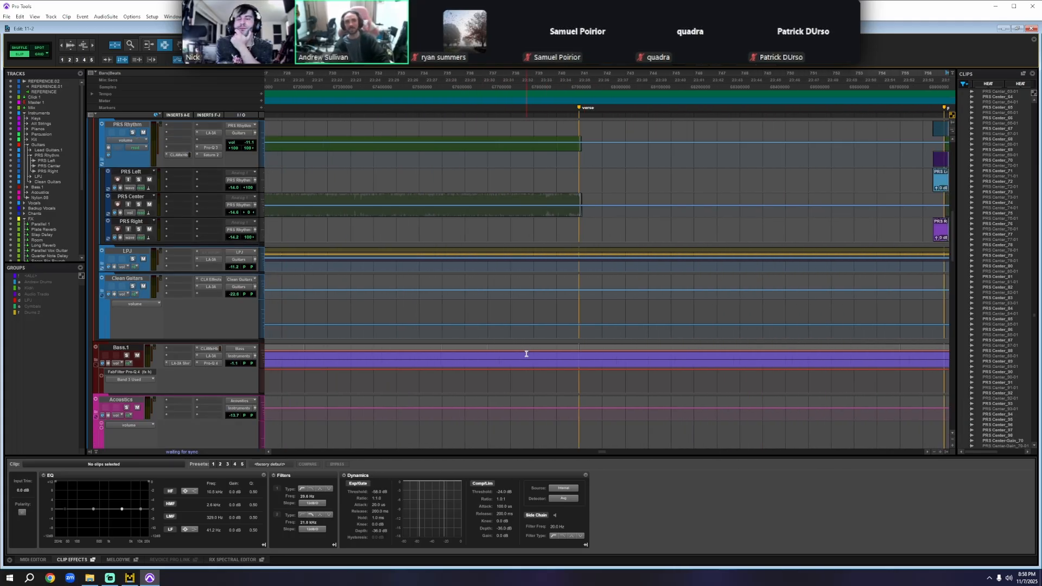
pyautogui.hscroll(-1, 564, 190)
pyautogui.hscroll(-1, 691, 317)
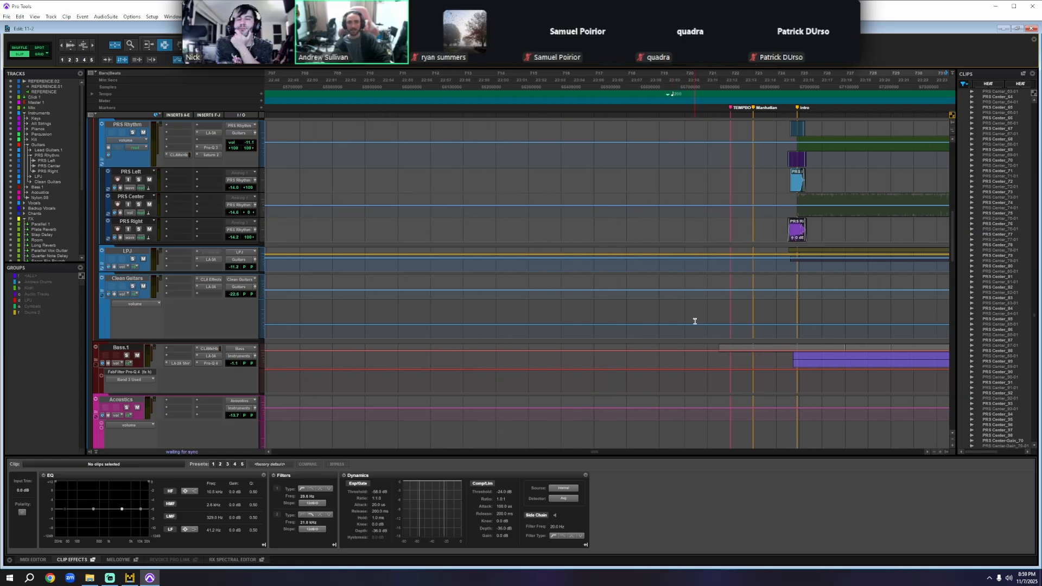
pyautogui.scroll(-1, 693, 319)
pyautogui.scroll(-2, 694, 321)
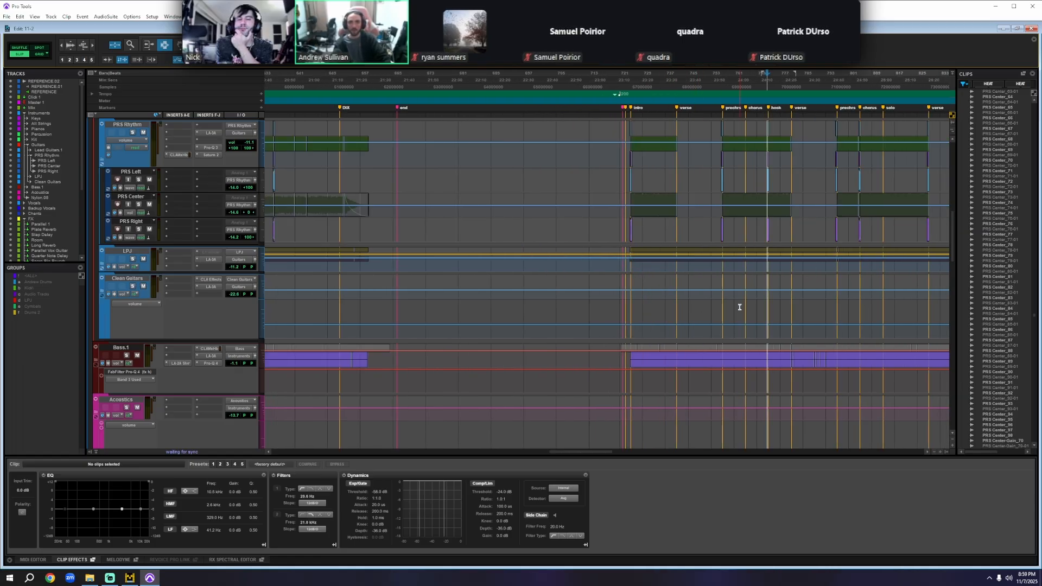
pyautogui.hscroll(-4, 740, 308)
pyautogui.hscroll(-3, 629, 276)
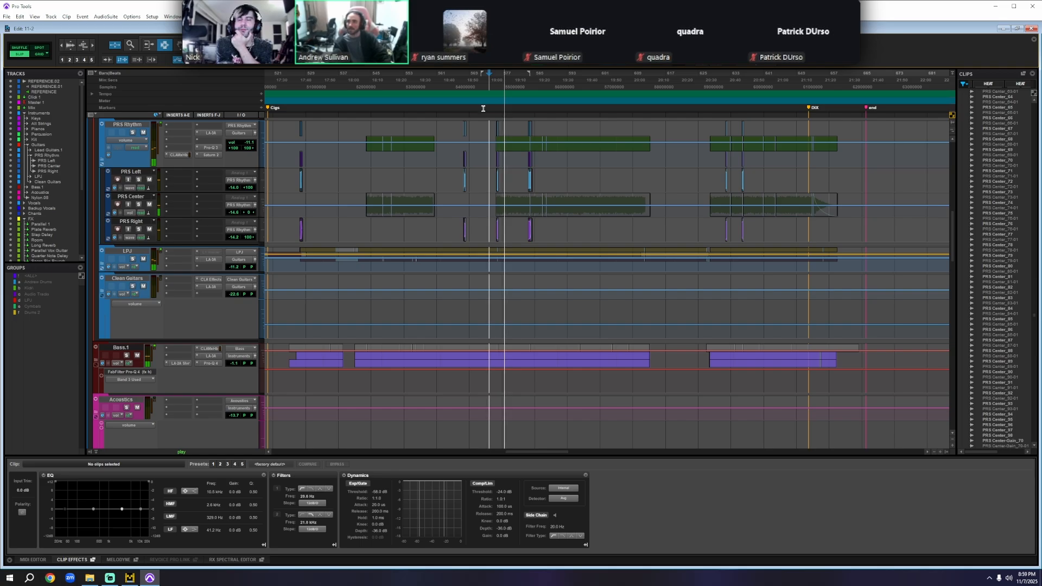
pyautogui.click(486, 88)
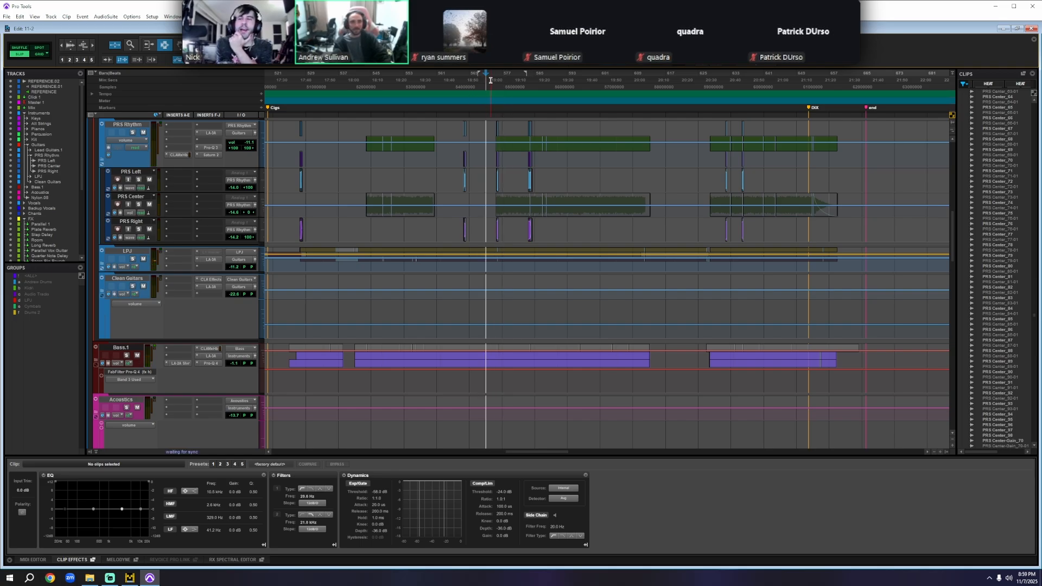
# - Place the playback cursor just before the first Clean Guitars clips after the Speak marker and start playback
pyautogui.hscroll(3, 684, 395)
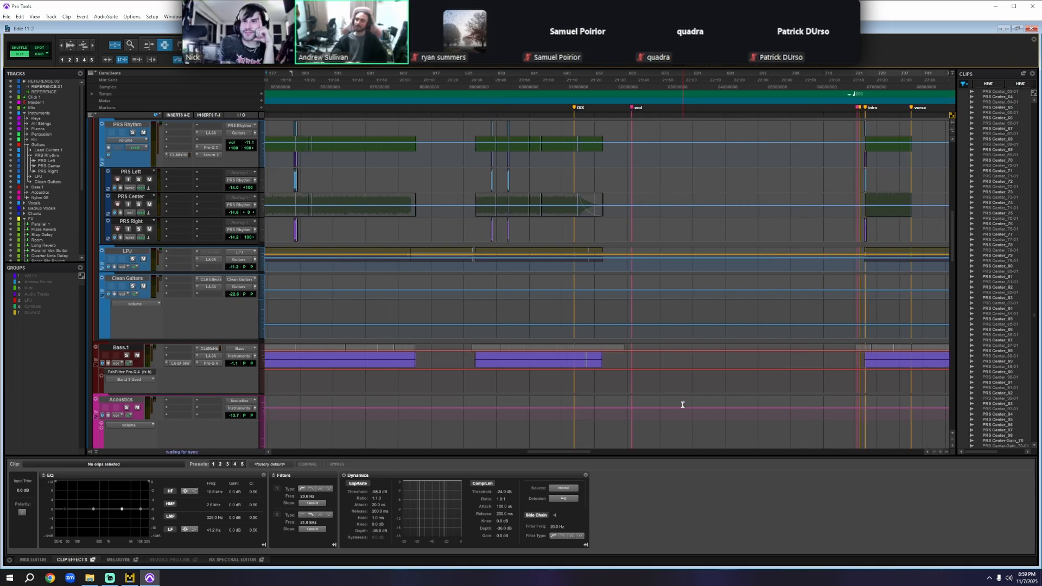
pyautogui.hscroll(4, 622, 306)
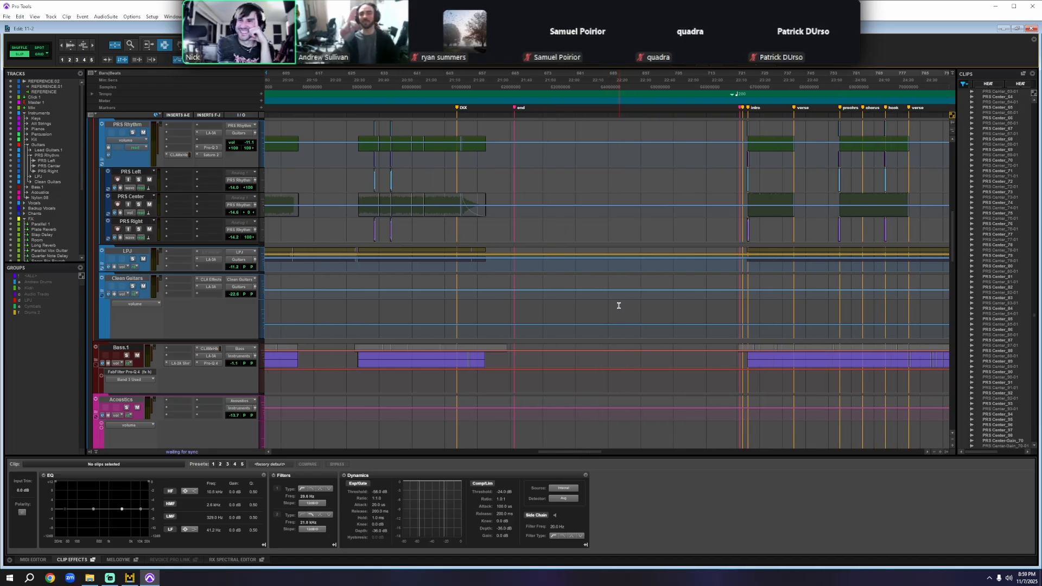
pyautogui.hscroll(5, 600, 254)
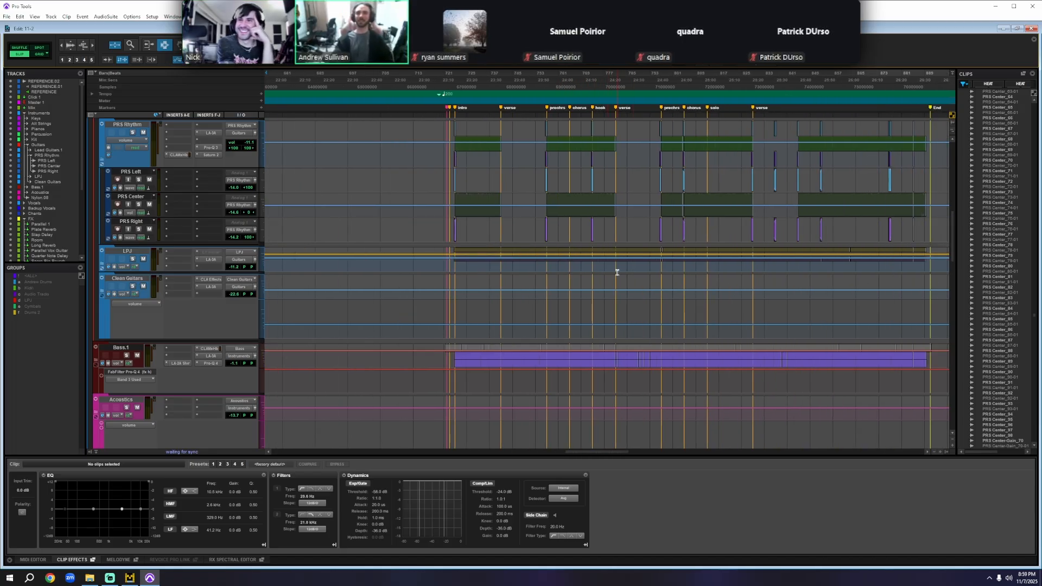
pyautogui.hscroll(15, 617, 272)
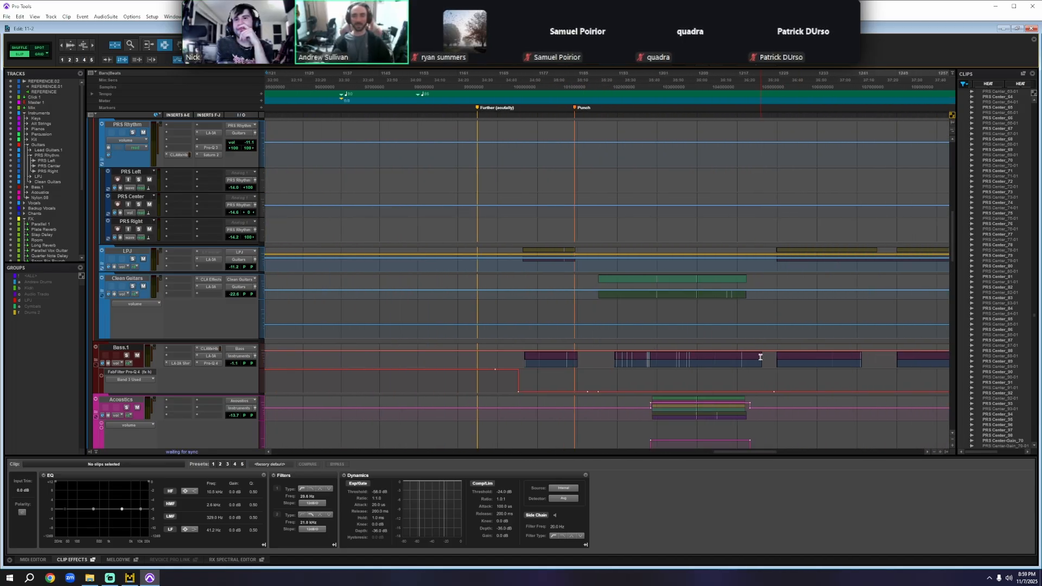
pyautogui.press('r')
pyautogui.press('r')
pyautogui.hscroll(-2, 660, 328)
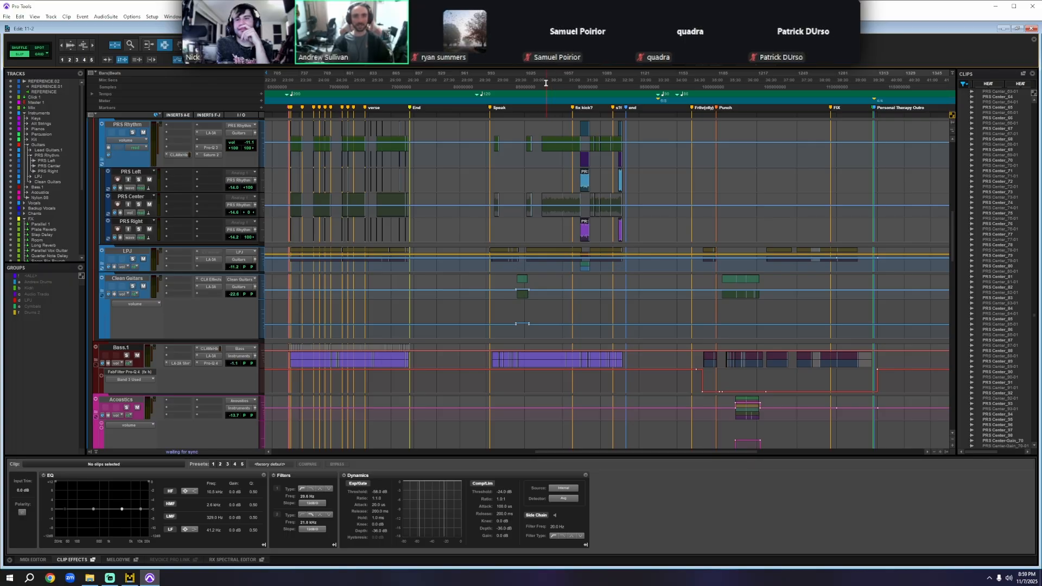
pyautogui.click(545, 83)
pyautogui.scroll(3, 599, 283)
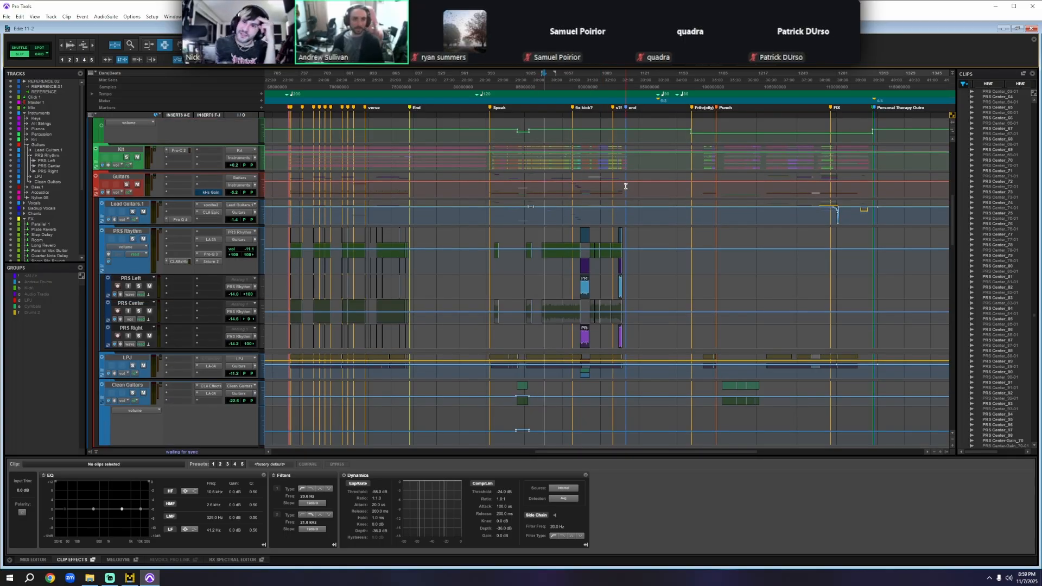
pyautogui.click(515, 93)
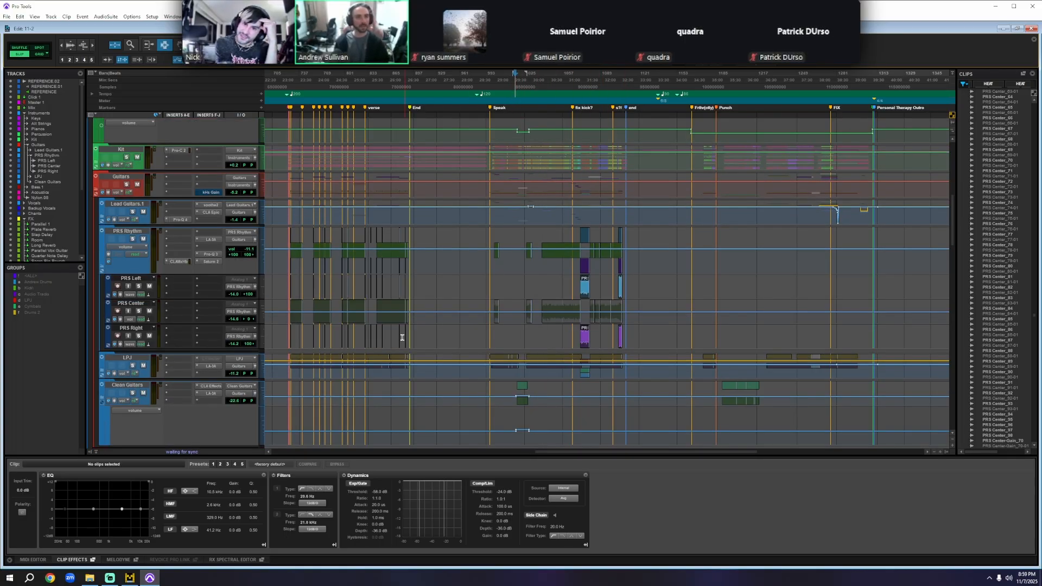
pyautogui.scroll(-3, 402, 337)
pyautogui.click(512, 86)
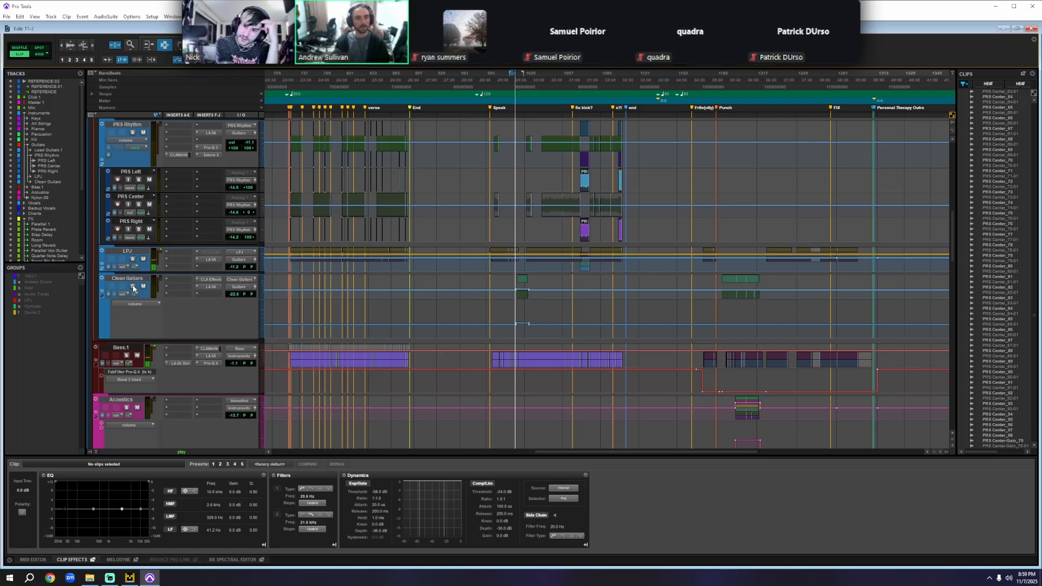
# - Solo the Guitars folder during playback and expand the Clean Guitars folder to show its member tracks
pyautogui.scroll(4, 147, 261)
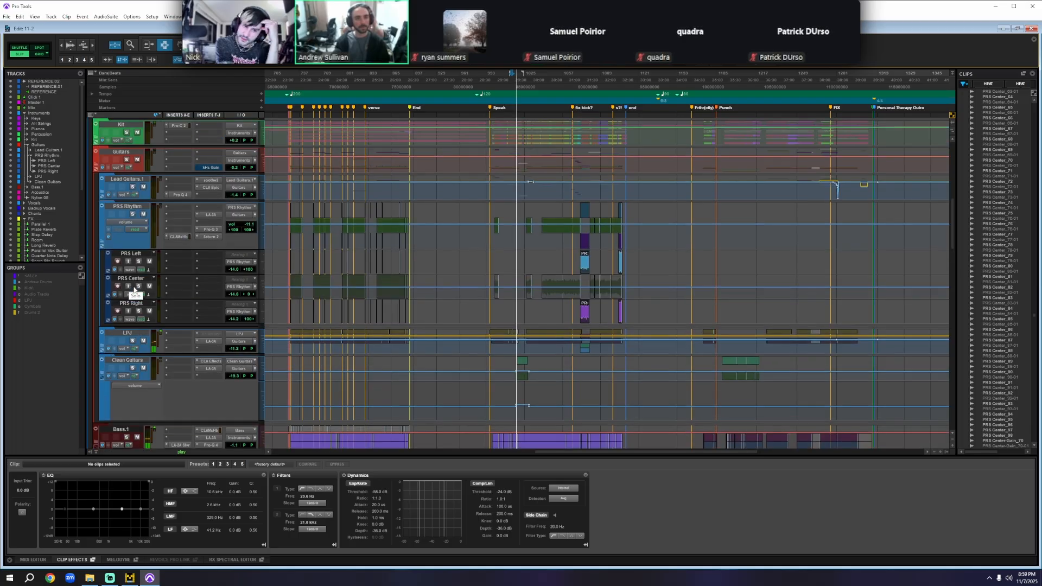
pyautogui.click(127, 184)
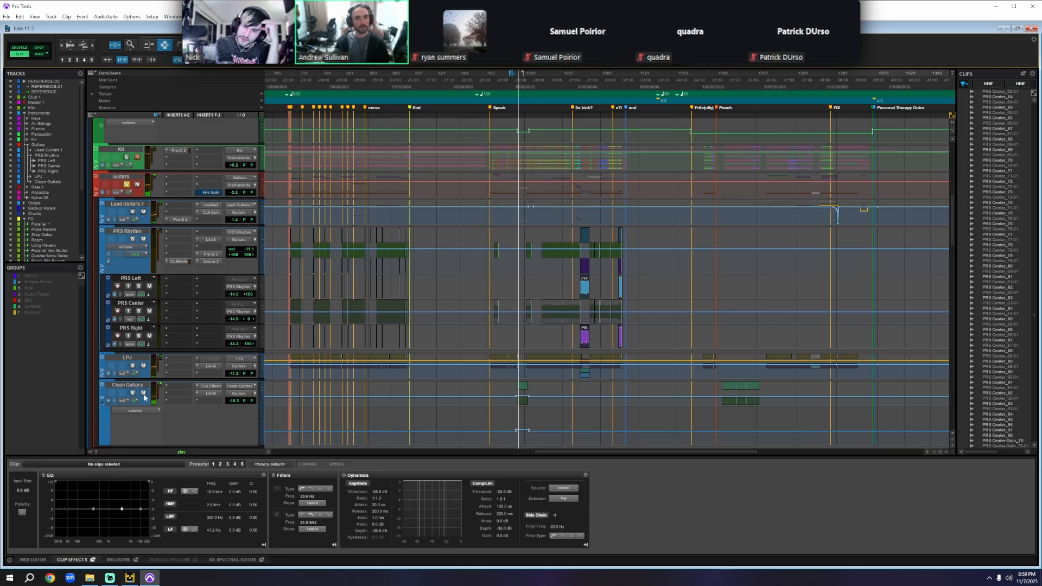
pyautogui.scroll(-3, 136, 397)
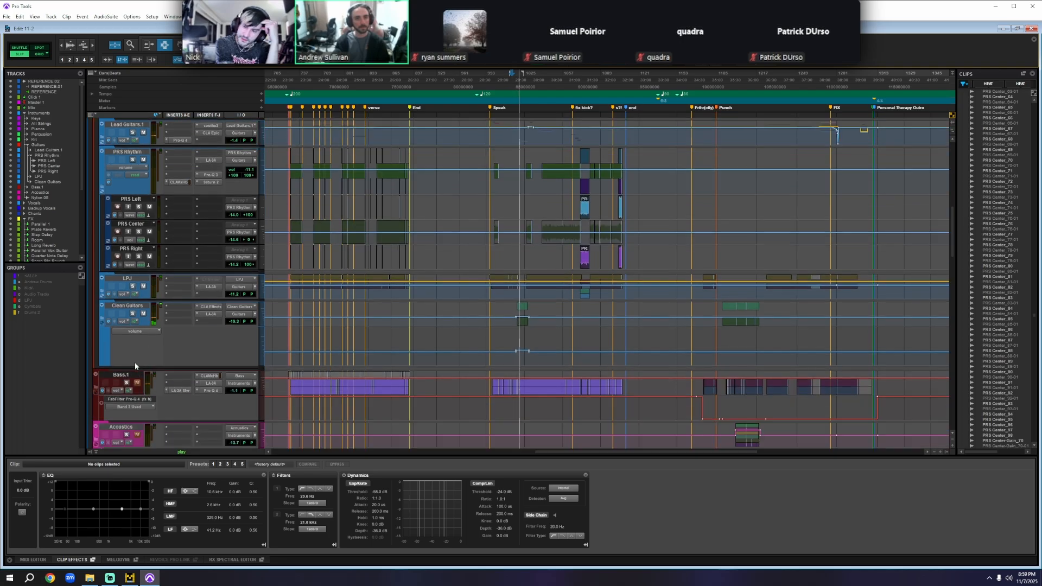
pyautogui.click(101, 319)
pyautogui.scroll(-1, 212, 338)
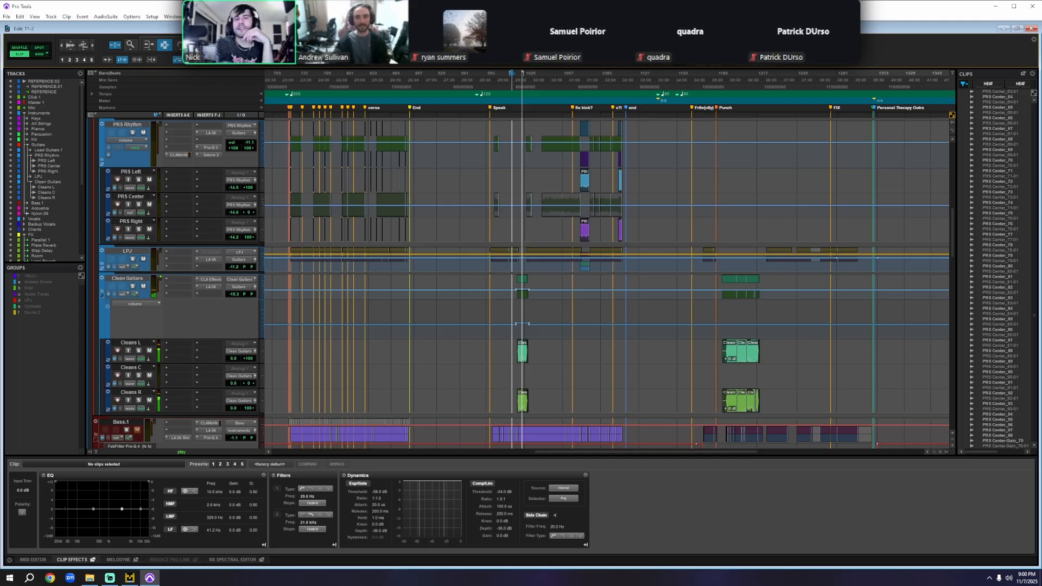
# - Open the CLA MixHub insert on the Clean Guitars channel in the mixer
pyautogui.hotkey('ctrl', '=')
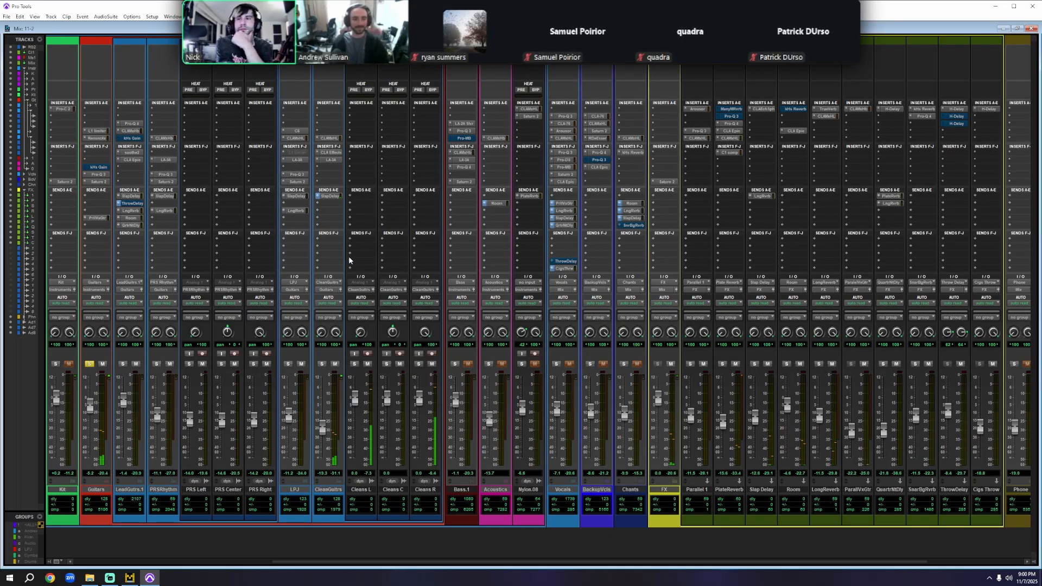
pyautogui.click(328, 139)
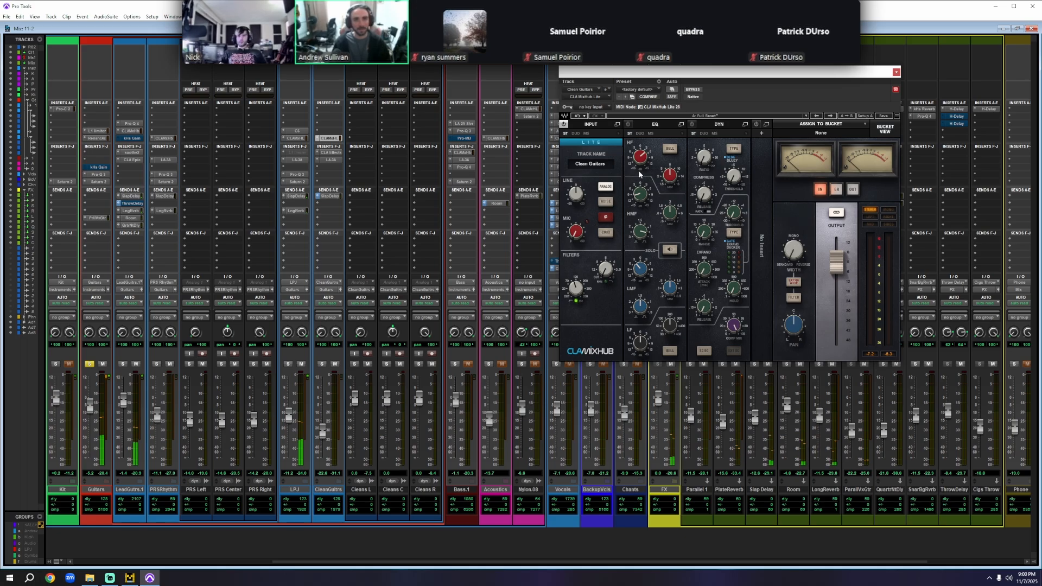
# - Inspect the CLA Effects and LA-3A inserts on the Clean Guitars channel and return to its CLA MixHub
pyautogui.click(329, 153)
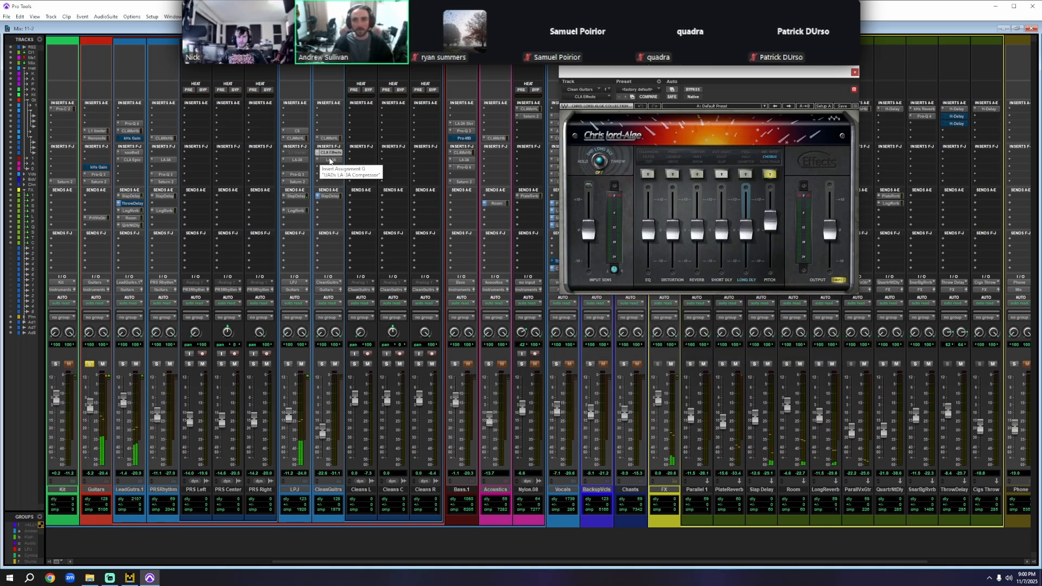
pyautogui.click(330, 160)
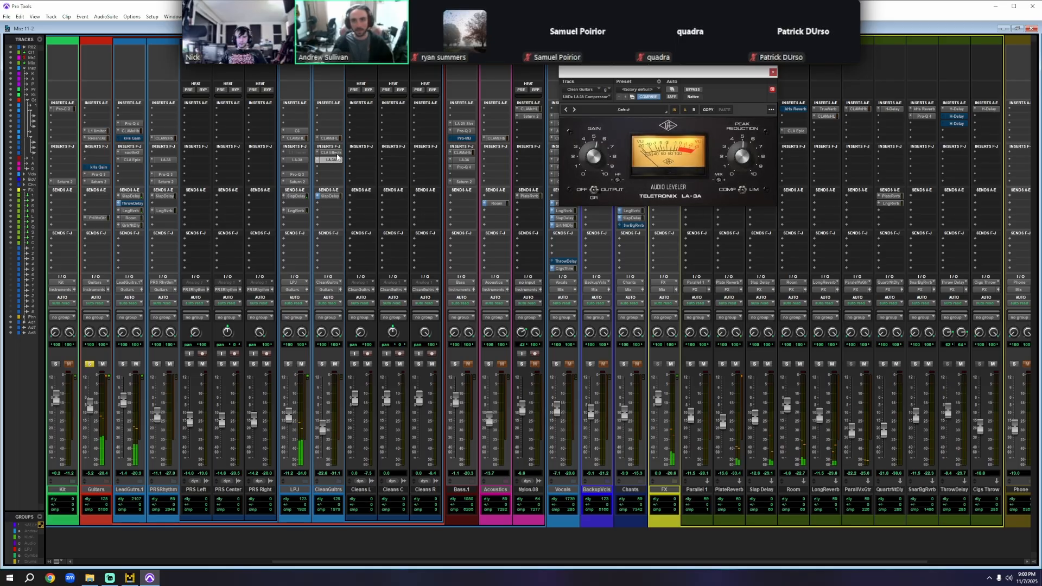
pyautogui.click(330, 139)
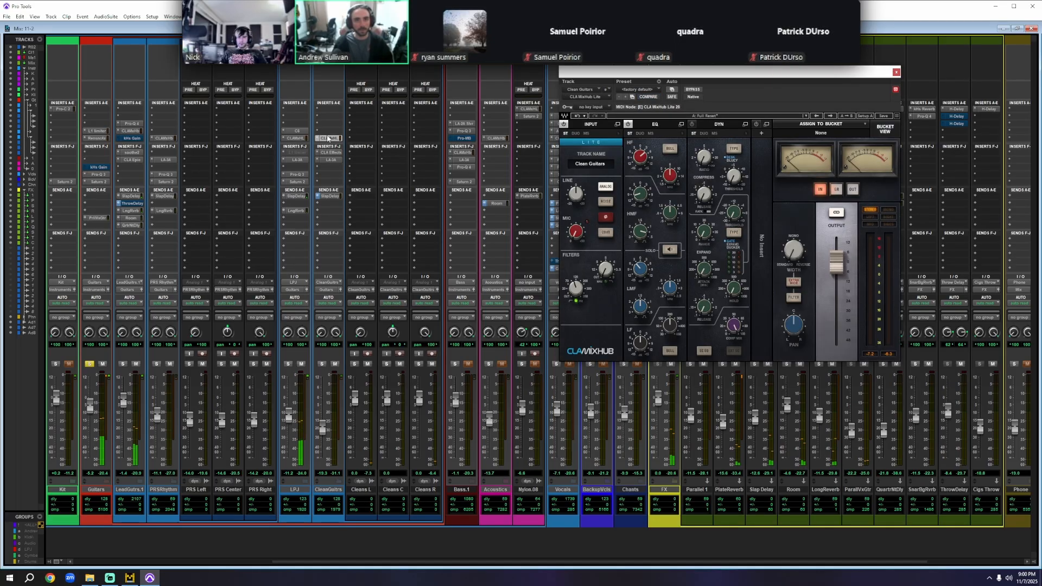
# - Compare the Clean Guitars with the CLA MixHub's EQ section bypassed and enabled during playback, and close the plug-in
pyautogui.click(628, 125)
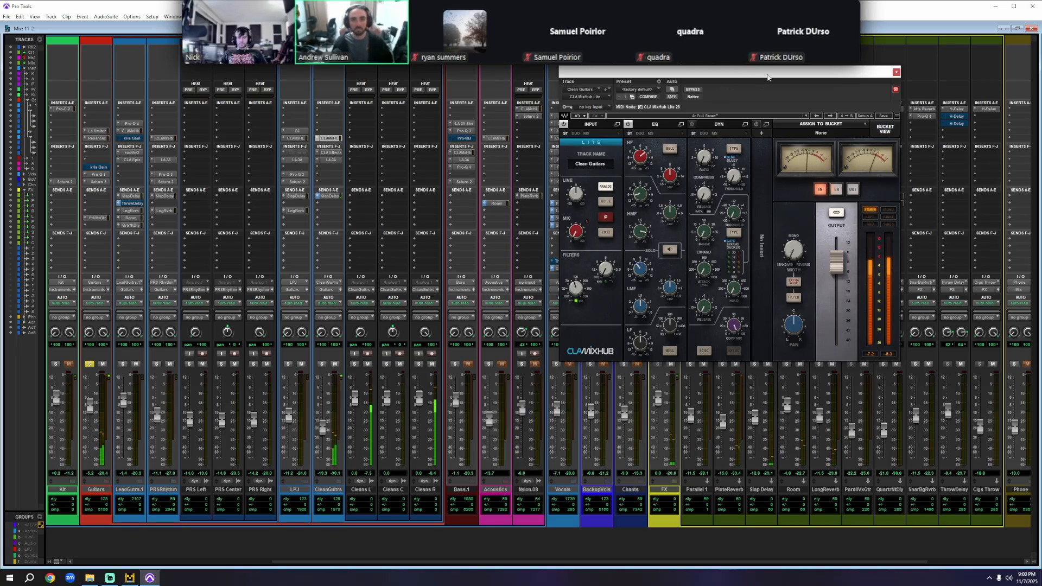
pyautogui.click(628, 125)
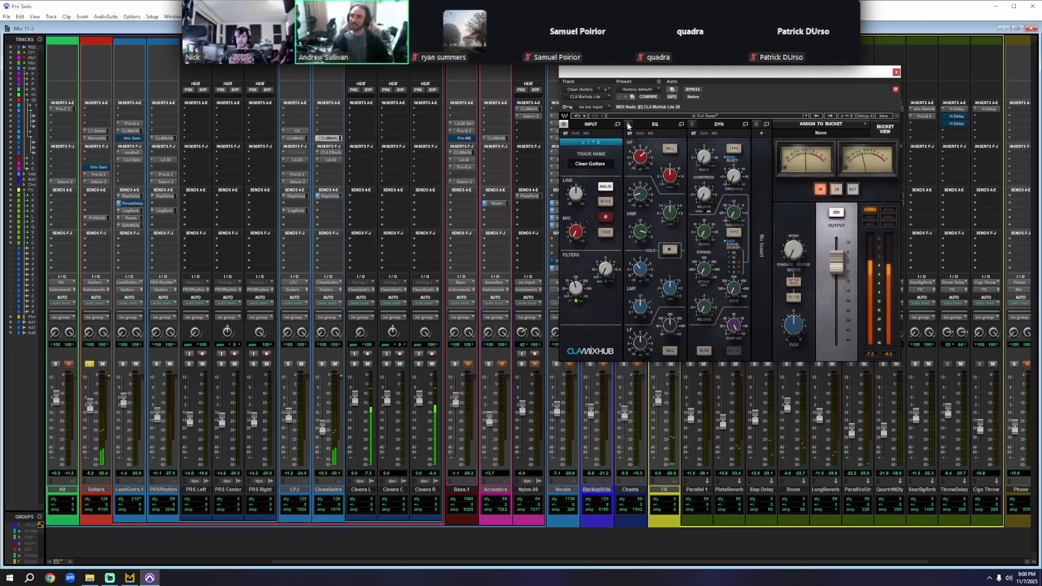
pyautogui.click(628, 125)
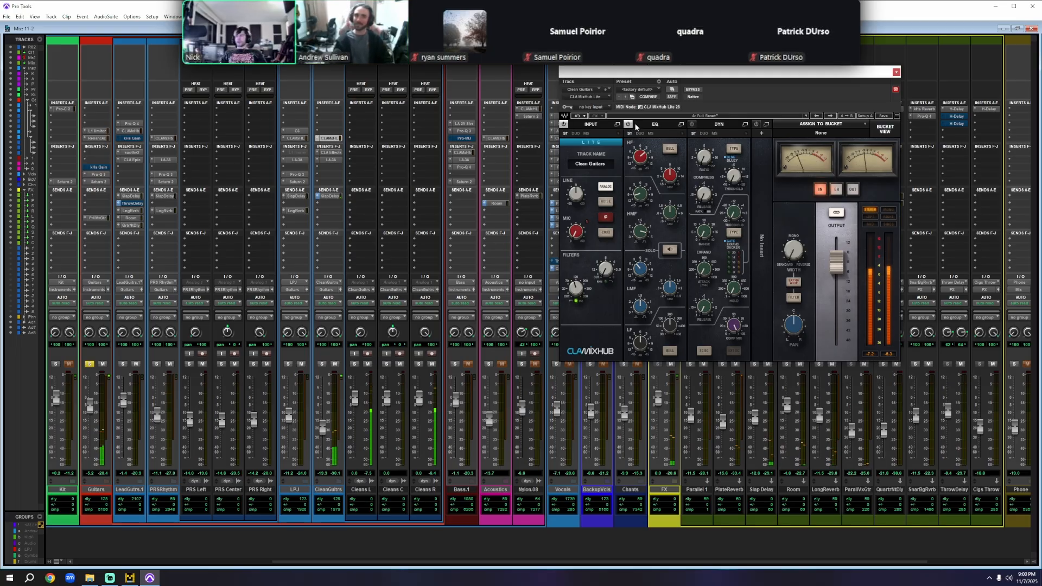
pyautogui.click(896, 72)
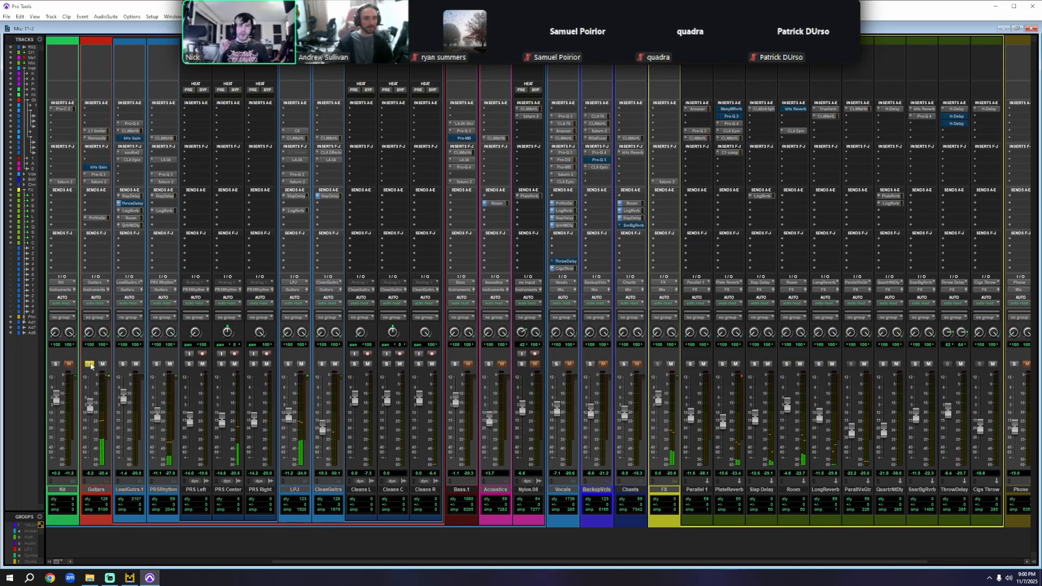
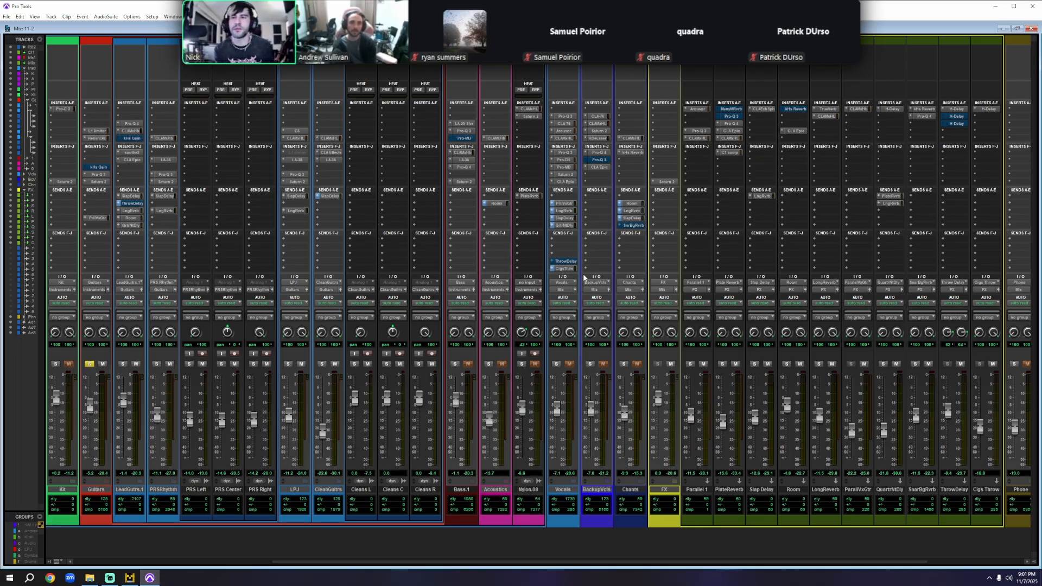
# - Expand the Vocals folder in the mixer and place the playback cursor on the timeline just before the Punch marker
pyautogui.click(572, 487)
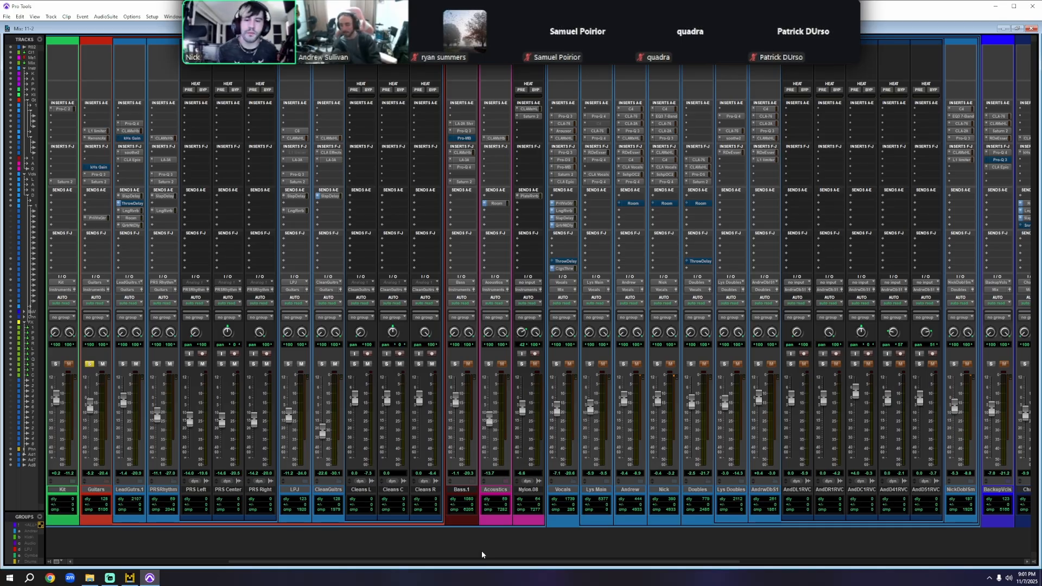
pyautogui.hotkey('ctrl', '=')
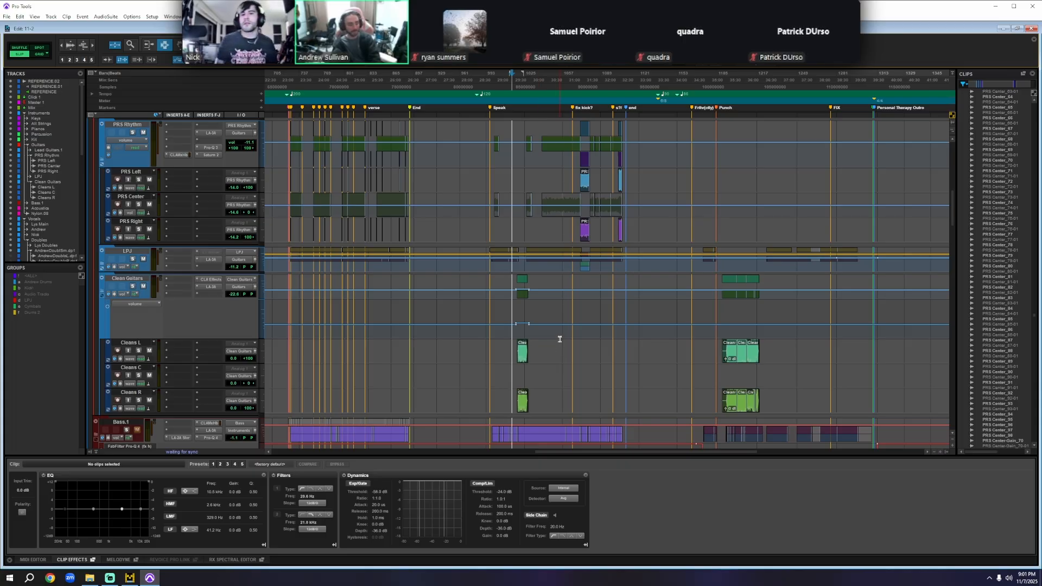
pyautogui.hscroll(5, 558, 332)
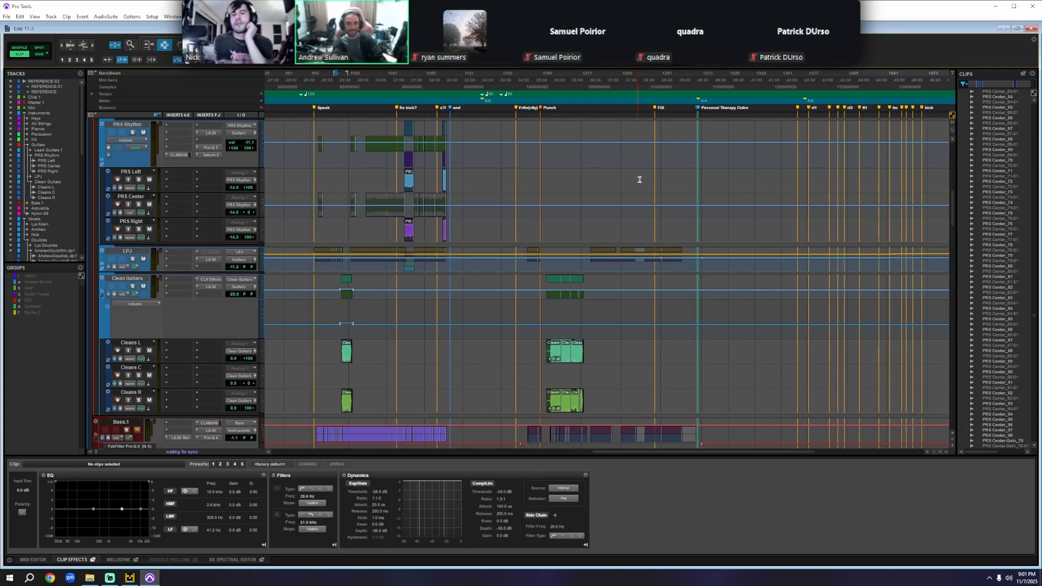
pyautogui.click(518, 81)
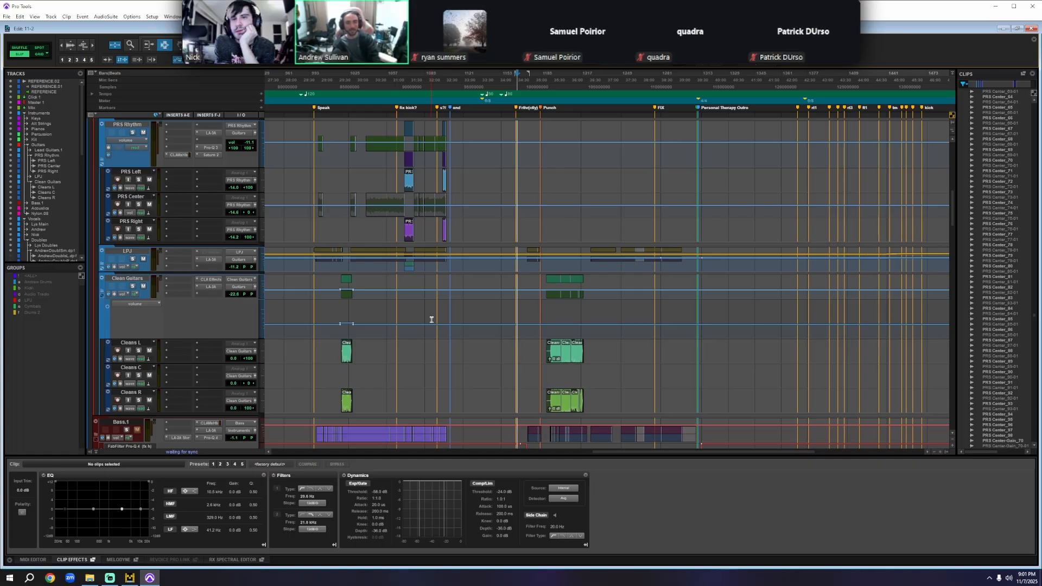
pyautogui.hotkey('ctrl', '=')
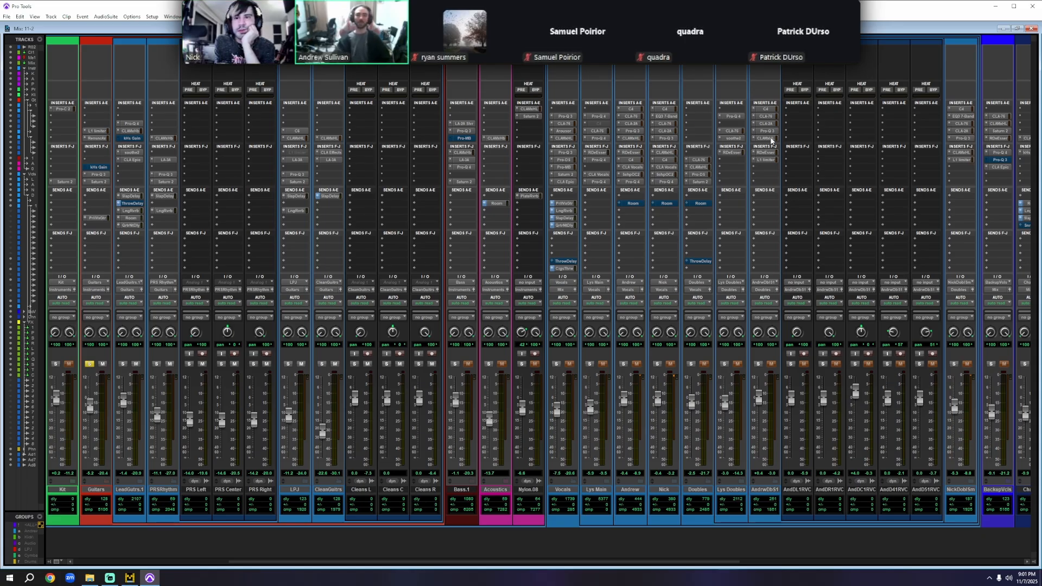
# - Expand the vocalist folder beside Lys Main, inspect Lys Main's second Pro-Q 4 and its character modes, and close the plug-in
pyautogui.click(640, 480)
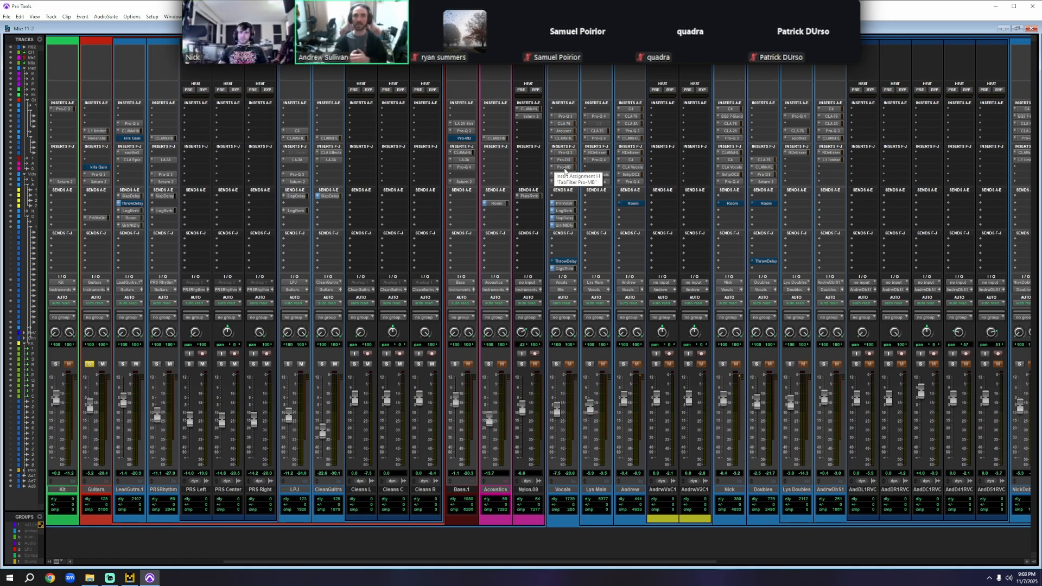
pyautogui.click(594, 160)
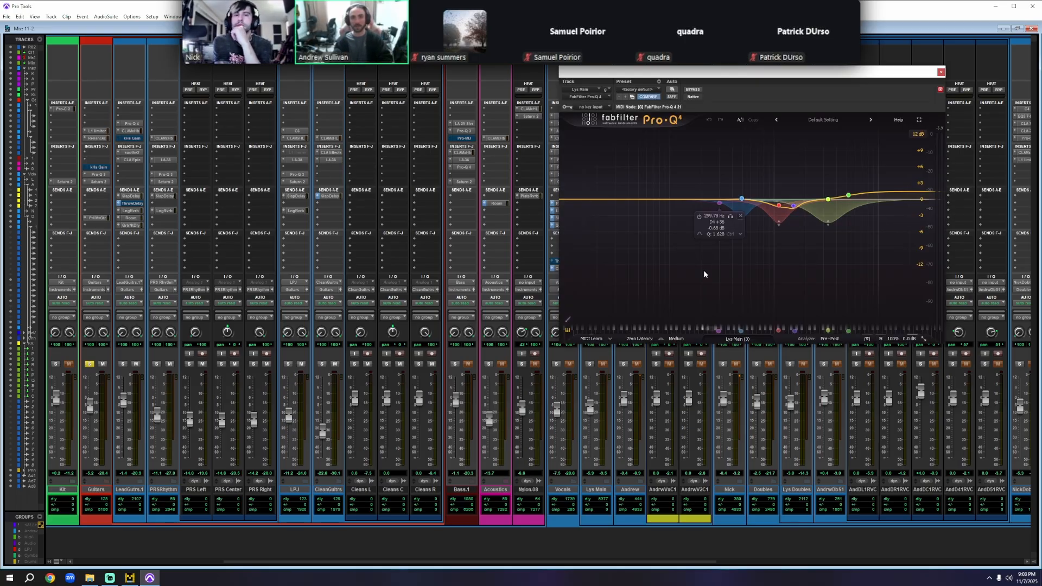
pyautogui.click(879, 339)
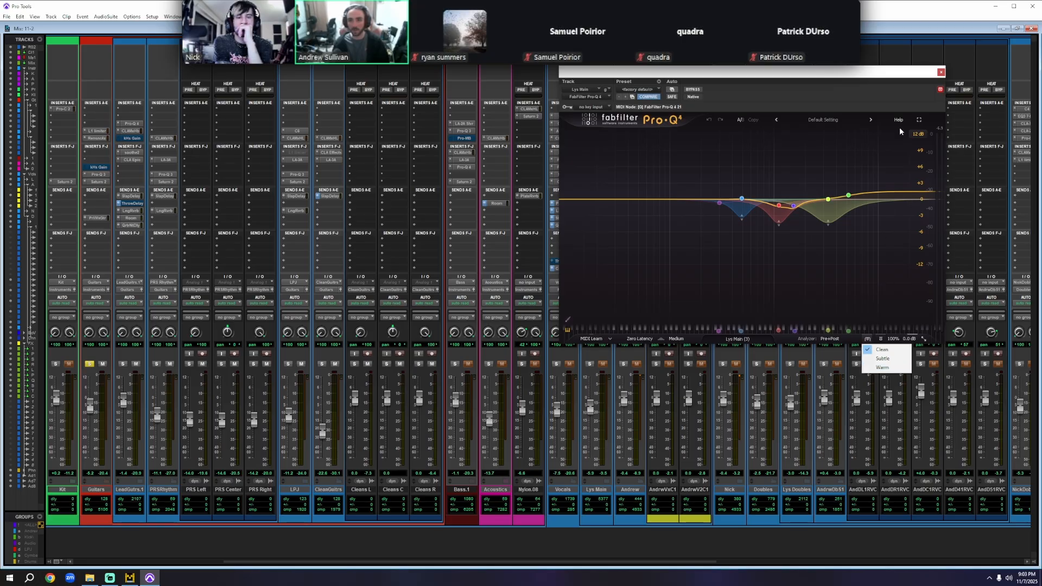
pyautogui.click(875, 78)
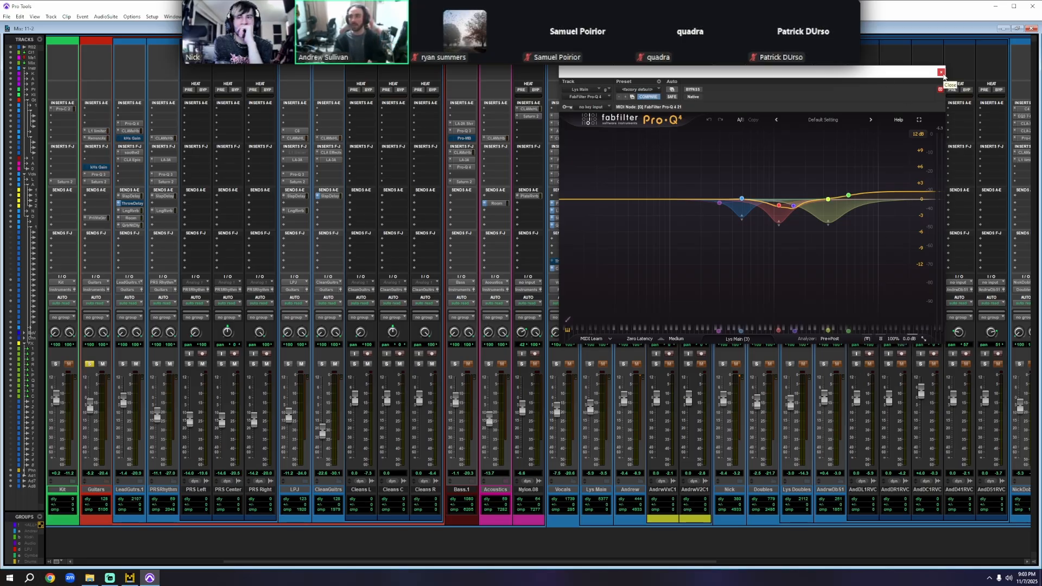
pyautogui.click(941, 73)
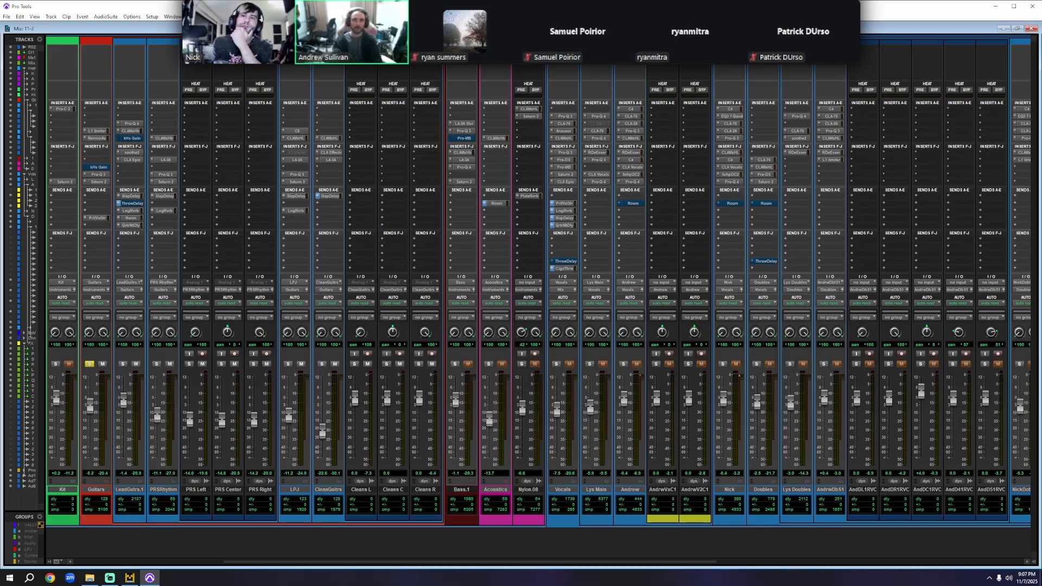
# - Expand the Lead Guitars folder in the Edit window and bring the first group of Solo track clips into view
pyautogui.hotkey('ctrl', '=')
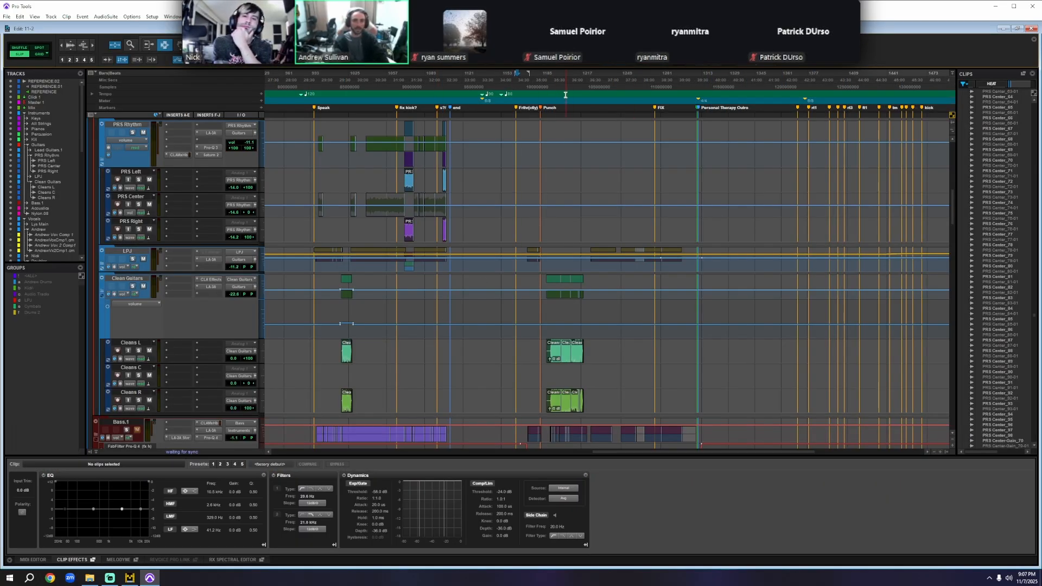
pyautogui.hscroll(-10, 551, 288)
pyautogui.scroll(5, 548, 297)
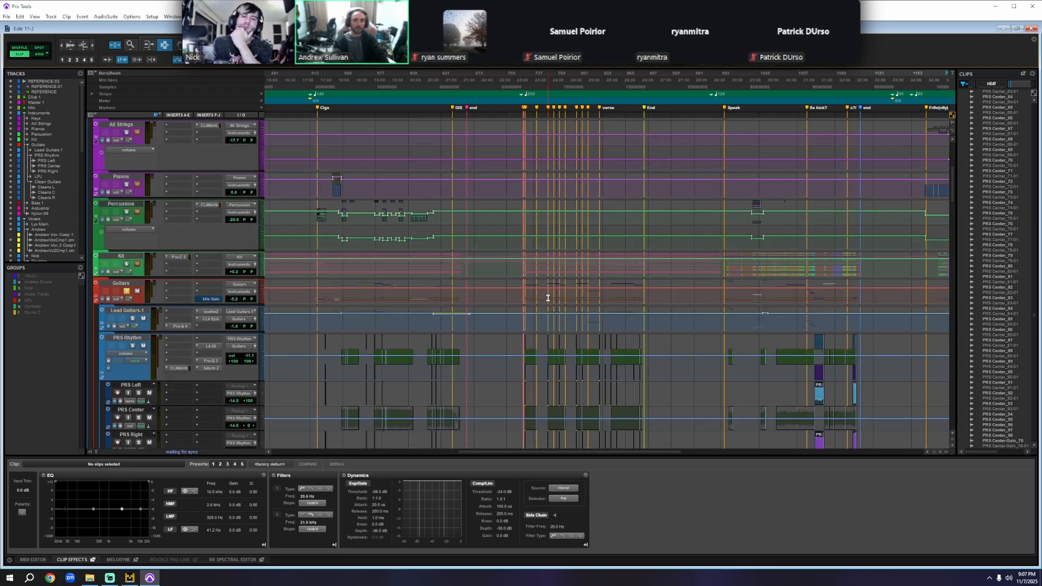
pyautogui.scroll(8, 547, 297)
pyautogui.scroll(-15, 388, 302)
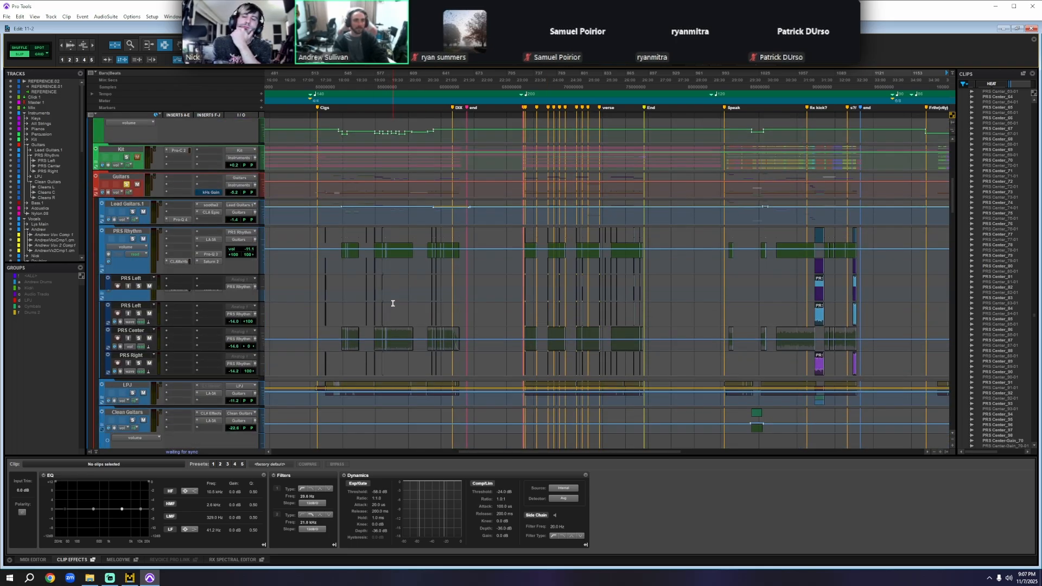
pyautogui.scroll(2, 111, 211)
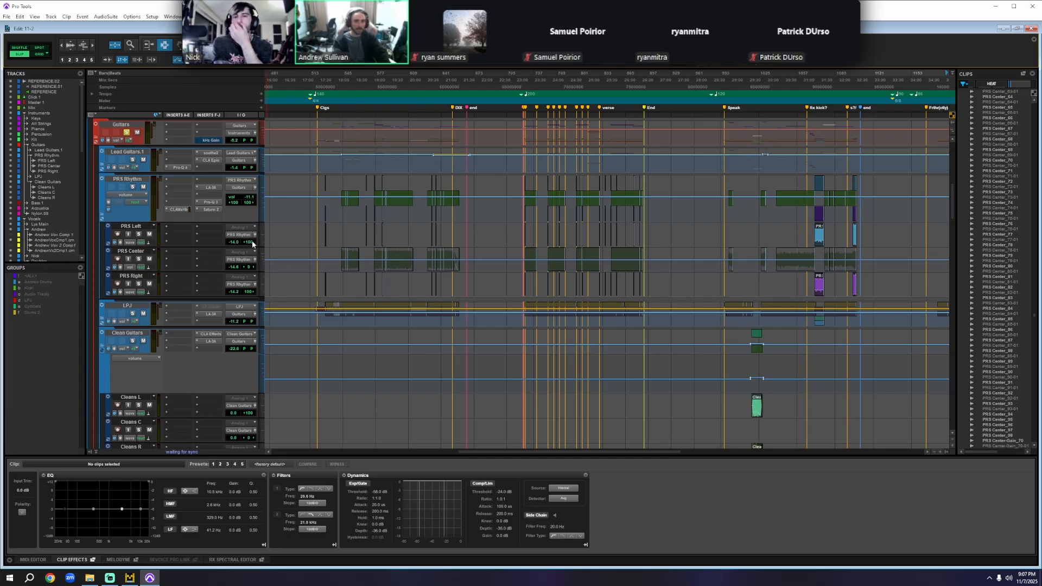
pyautogui.click(102, 163)
pyautogui.scroll(-15, 407, 349)
pyautogui.scroll(6, 465, 255)
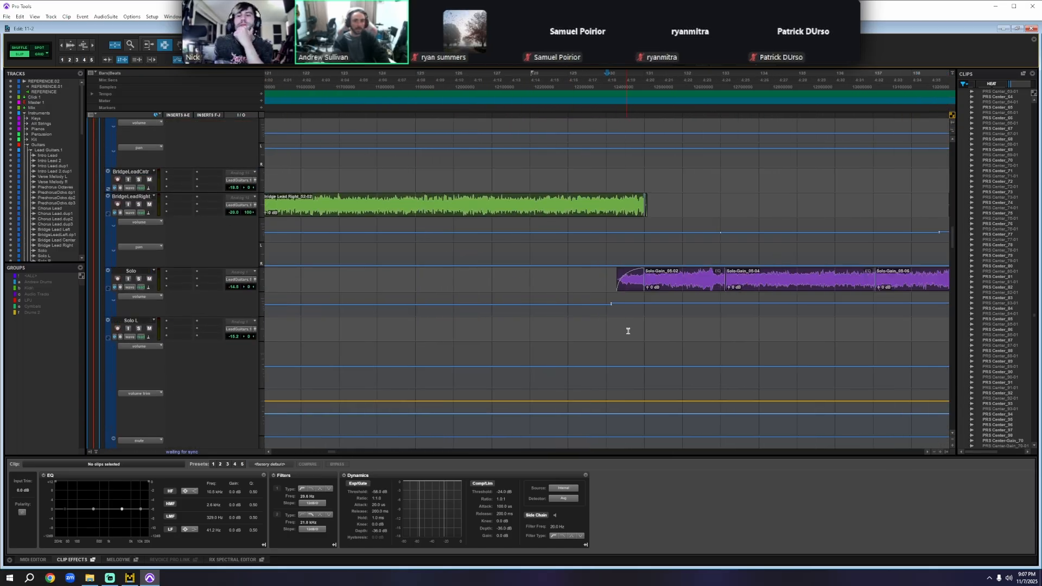
pyautogui.scroll(-2, 628, 331)
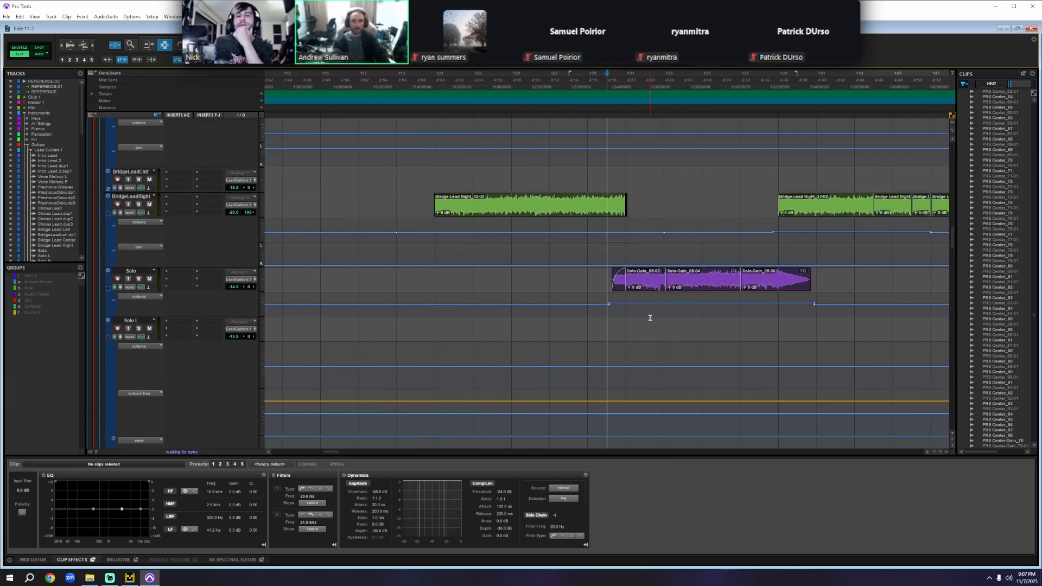
# - Select the clips in the first Solo track group individually to examine their clip effects EQ and dynamics
pyautogui.doubleClick(655, 282)
pyautogui.click(702, 282)
pyautogui.doubleClick(764, 283)
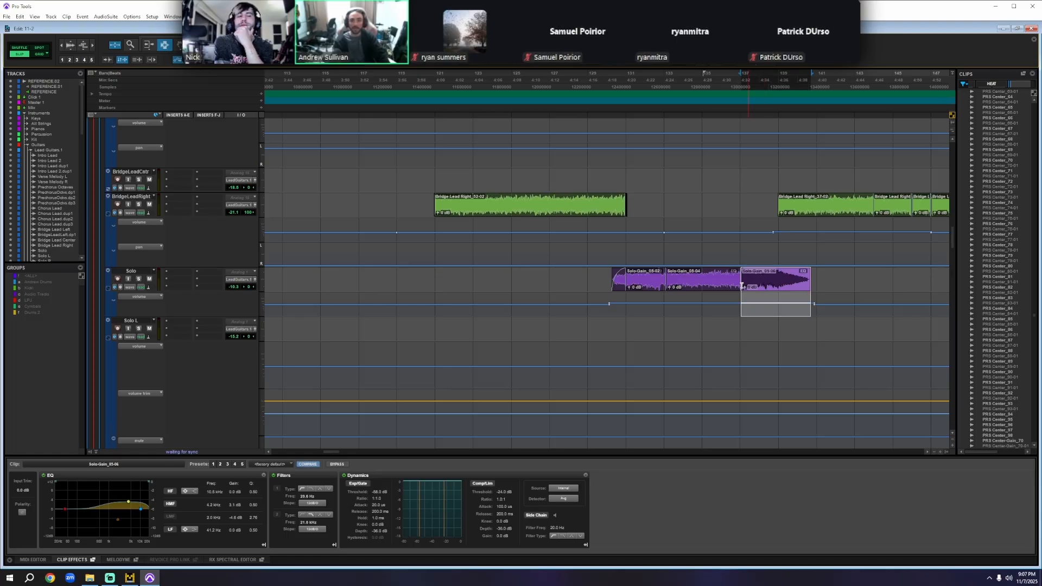
pyautogui.keyDown('shift'); pyautogui.click(646, 282); pyautogui.keyUp('shift')
pyautogui.click(632, 280)
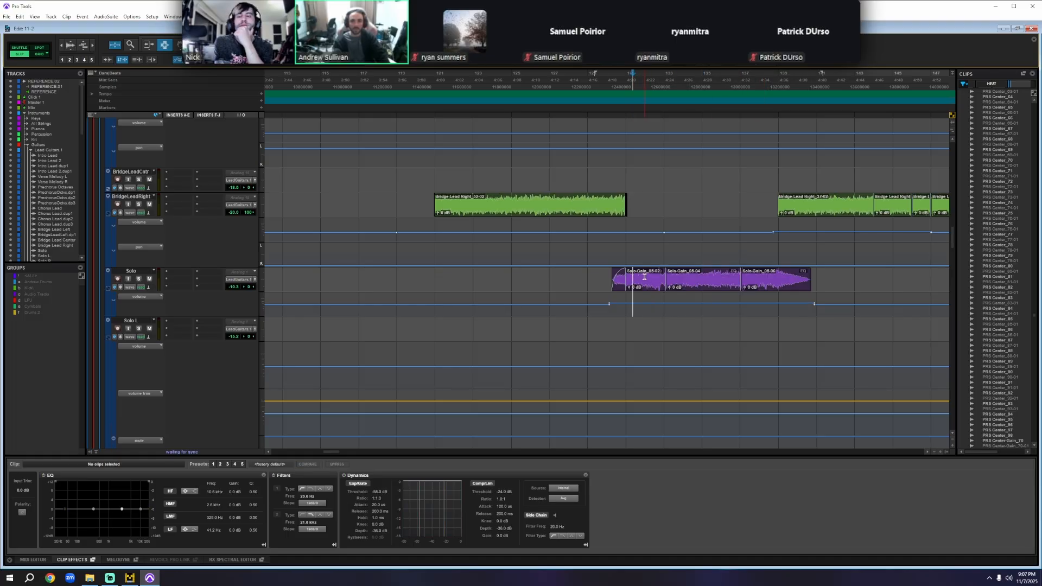
pyautogui.doubleClick(697, 283)
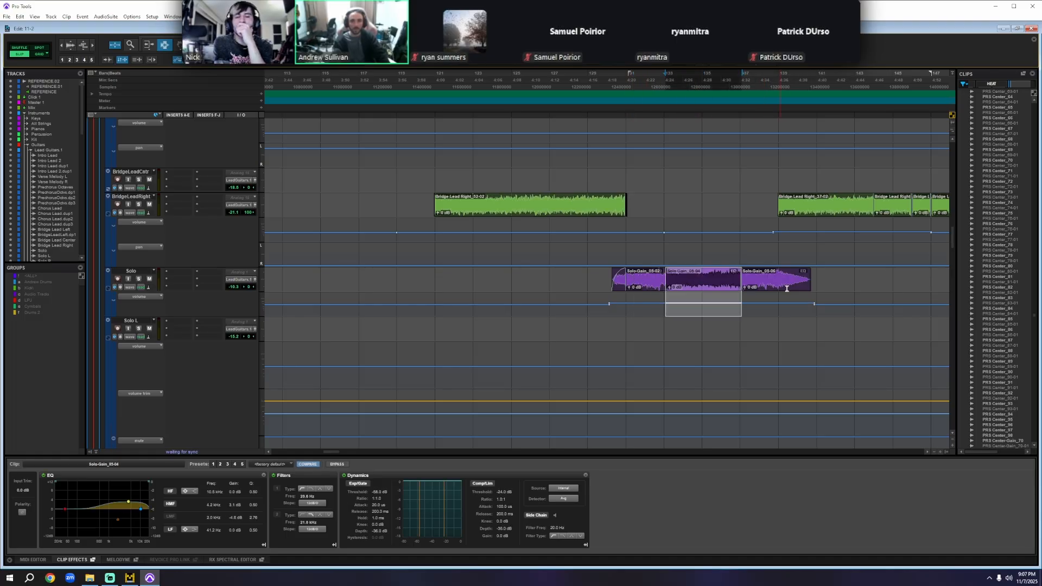
pyautogui.click(647, 282)
pyautogui.click(707, 282)
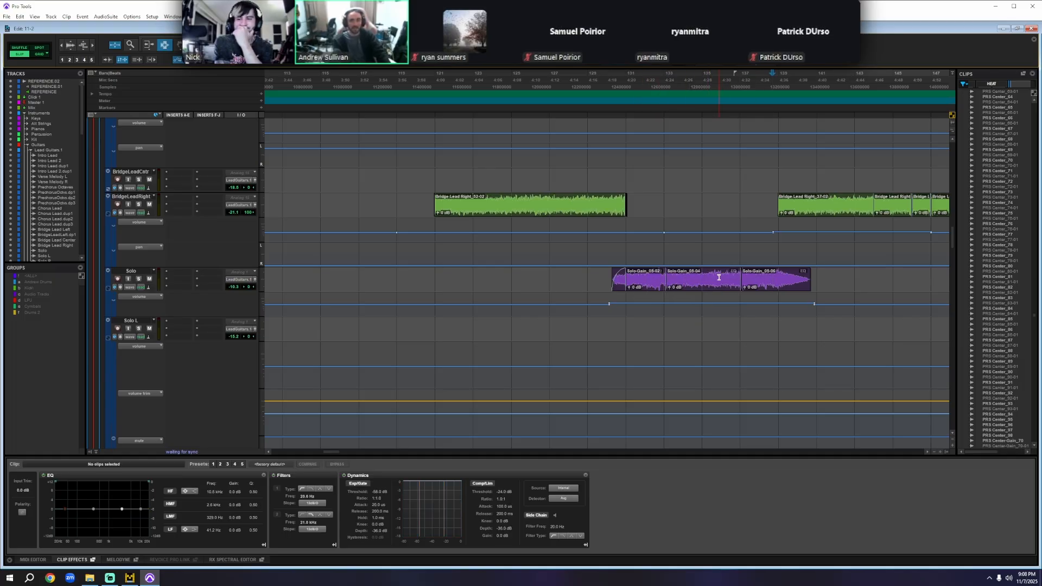
# - Examine the clip effects of the Solo track clips between the Relax and Punch - whole thing markers
pyautogui.hscroll(5, 691, 230)
pyautogui.press('r')
pyautogui.press('r')
pyautogui.hscroll(4, 700, 238)
pyautogui.click(756, 278)
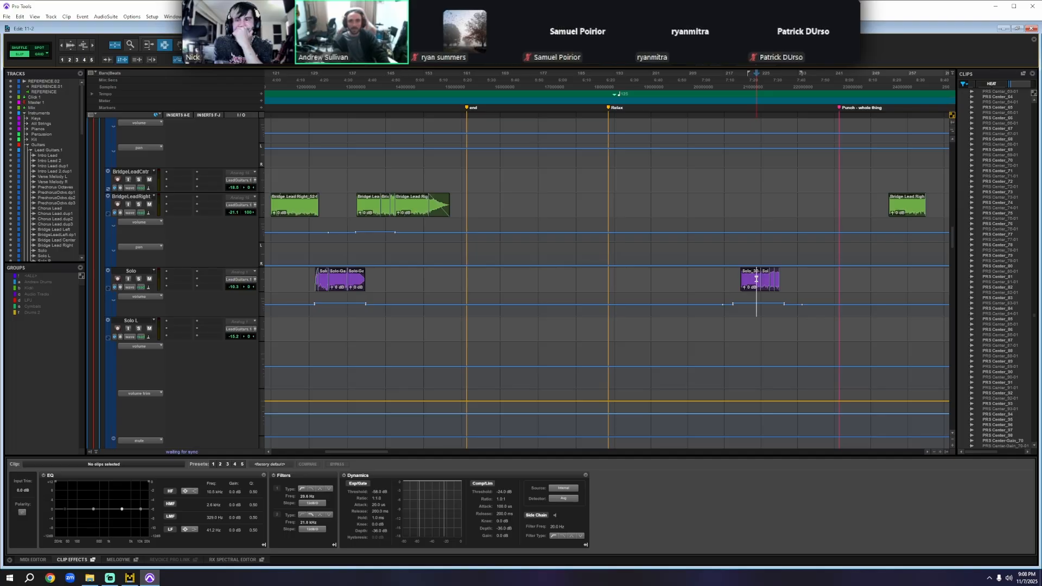
pyautogui.hscroll(1, 708, 263)
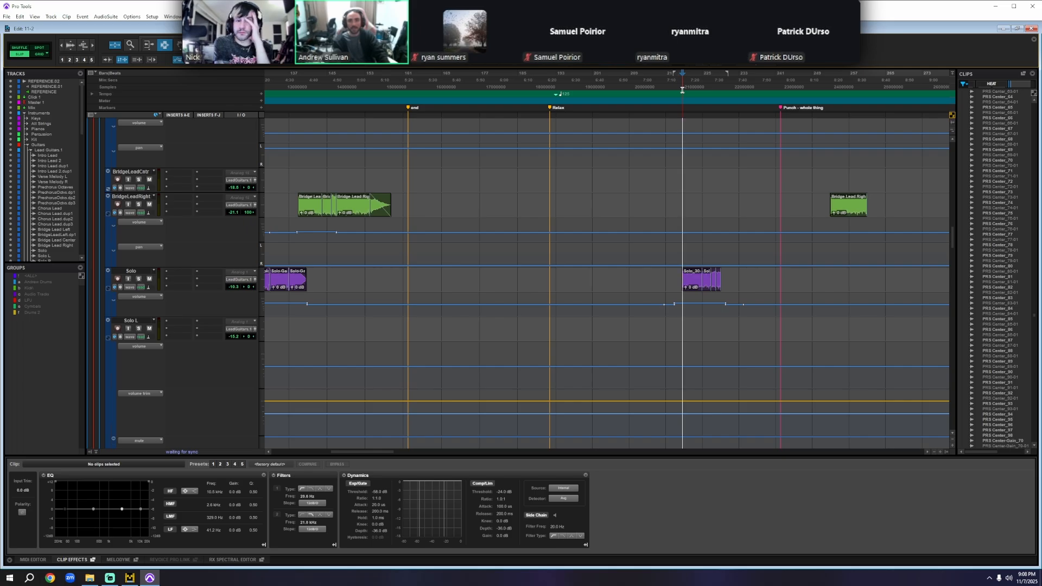
pyautogui.click(679, 91)
pyautogui.press('t')
pyautogui.press('t')
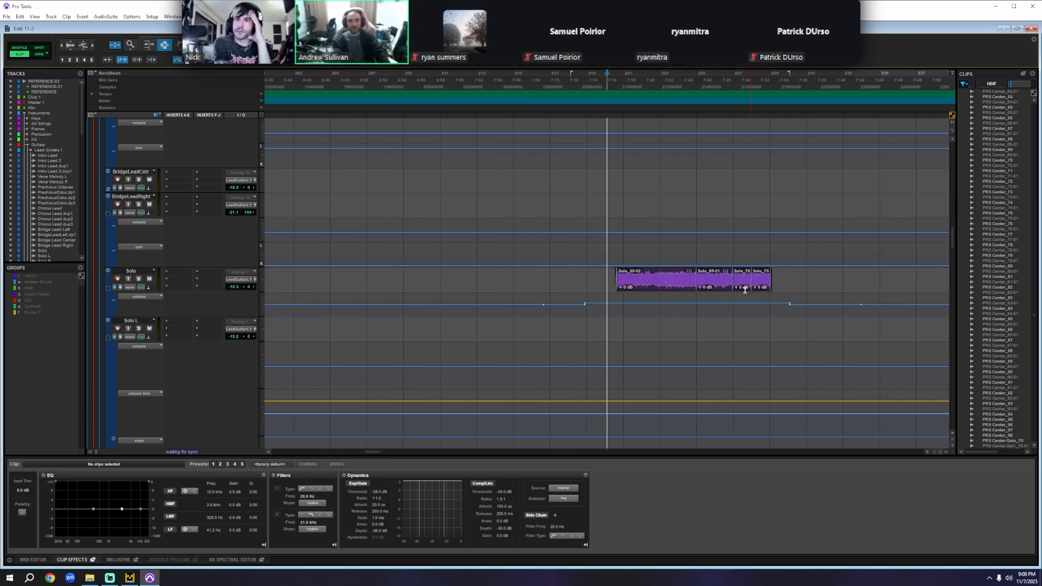
pyautogui.doubleClick(689, 279)
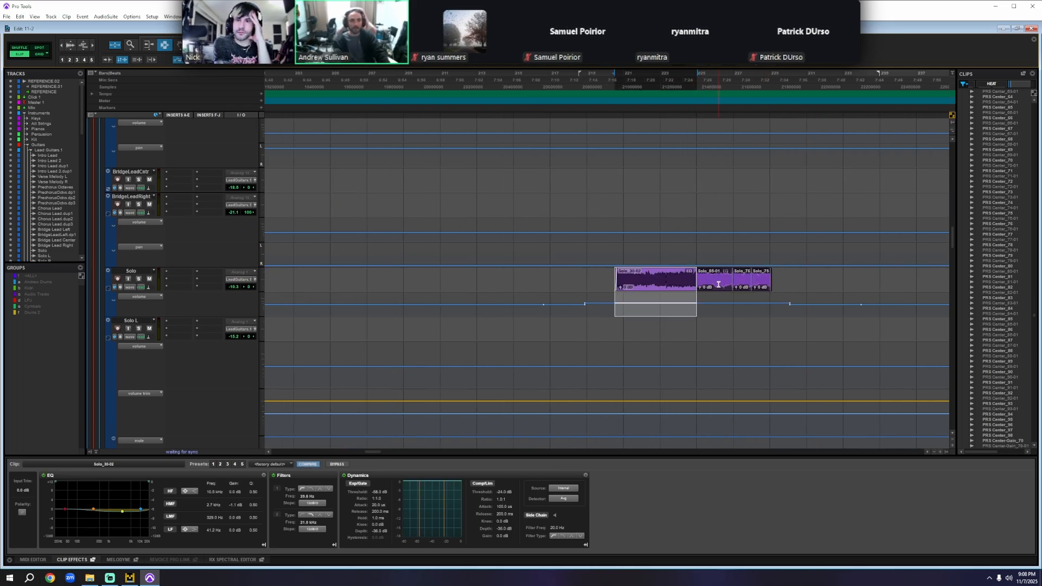
pyautogui.doubleClick(760, 282)
# - Review how the Solo track clips and the neighbouring bridge lead clips are laid out between the Relax and end markers
pyautogui.click(604, 92)
pyautogui.press('r')
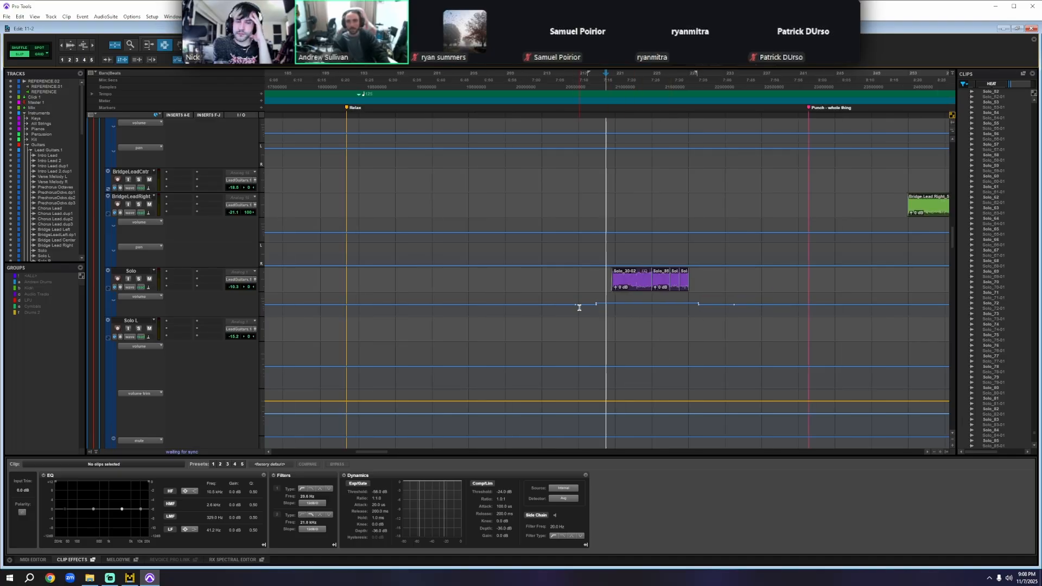
pyautogui.press('r')
pyautogui.hscroll(3, 602, 304)
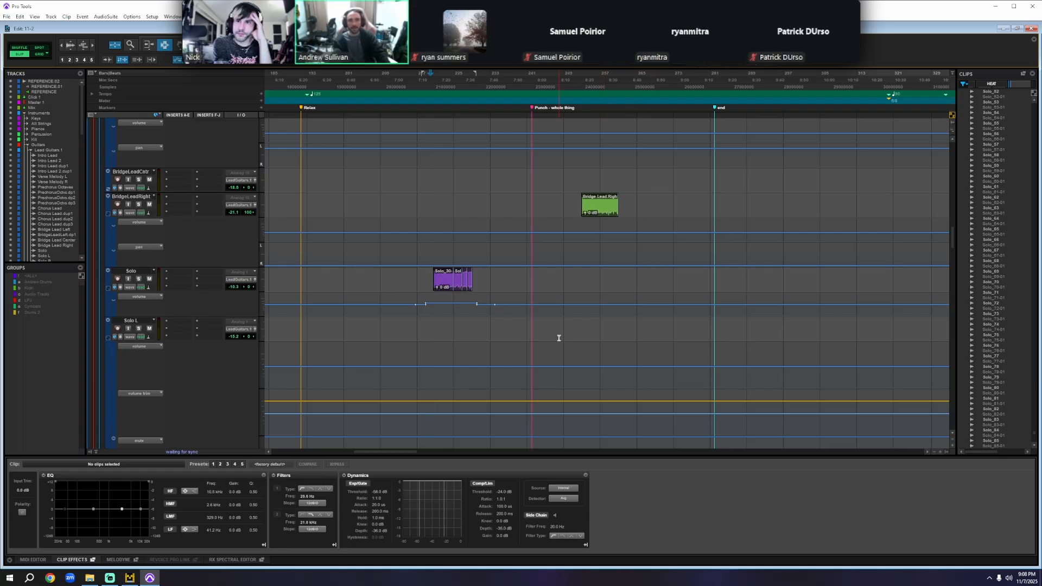
pyautogui.scroll(2, 486, 338)
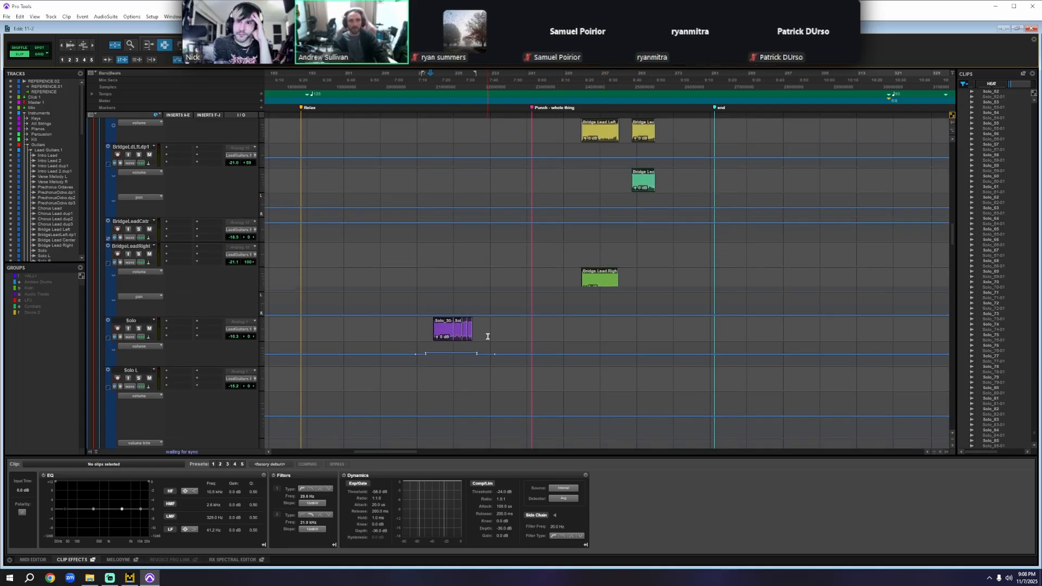
pyautogui.scroll(-2, 488, 341)
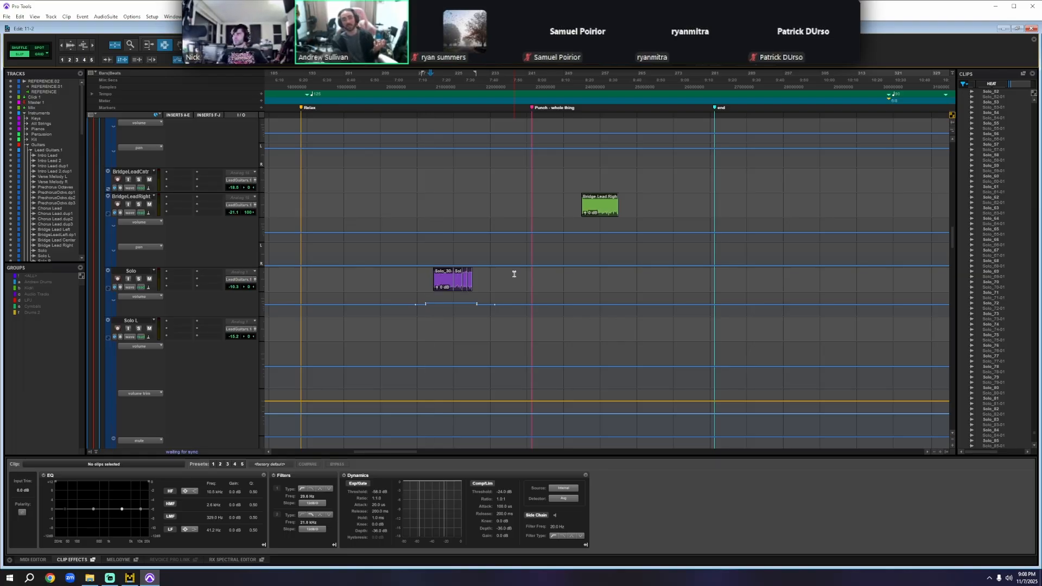
pyautogui.click(436, 88)
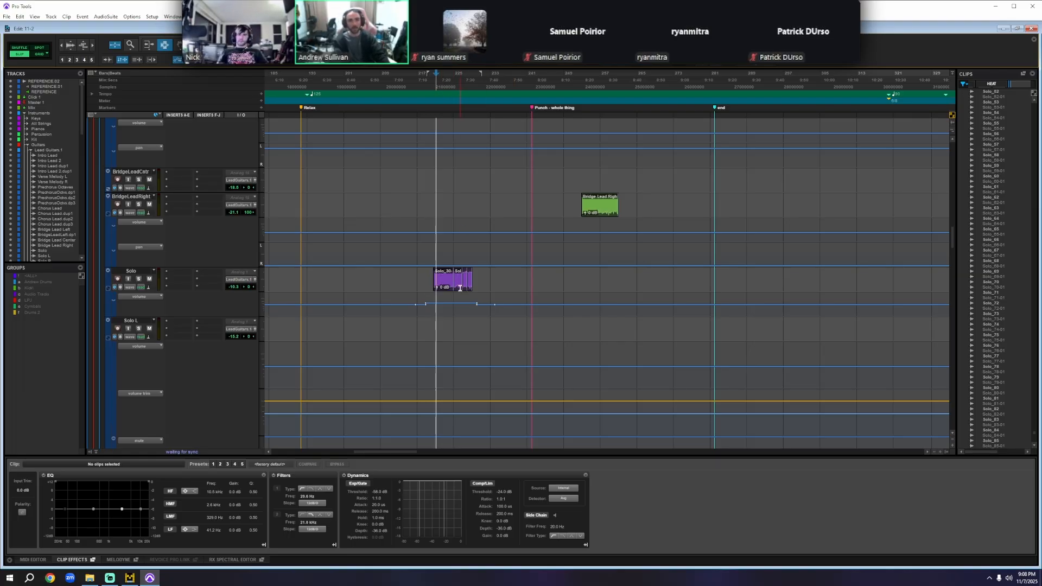
pyautogui.press('t')
pyautogui.press('t')
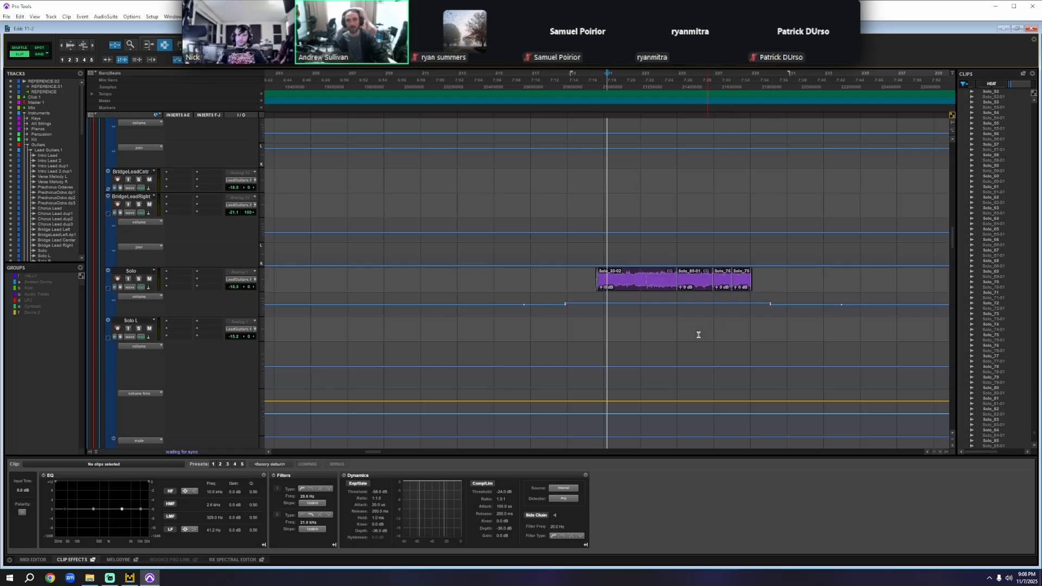
# - Examine the clip effects of the Solo L and Solo R clips between the solo and verse markers
pyautogui.press('r')
pyautogui.press('r')
pyautogui.press('r')
pyautogui.hscroll(10, 658, 365)
pyautogui.hscroll(10, 645, 356)
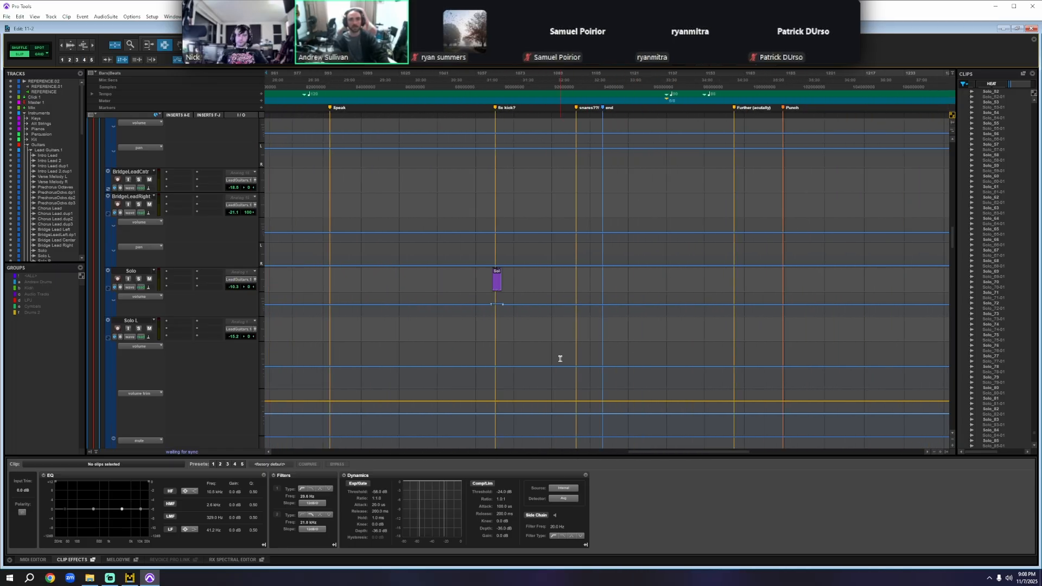
pyautogui.hscroll(-10, 559, 355)
pyautogui.scroll(-5, 559, 353)
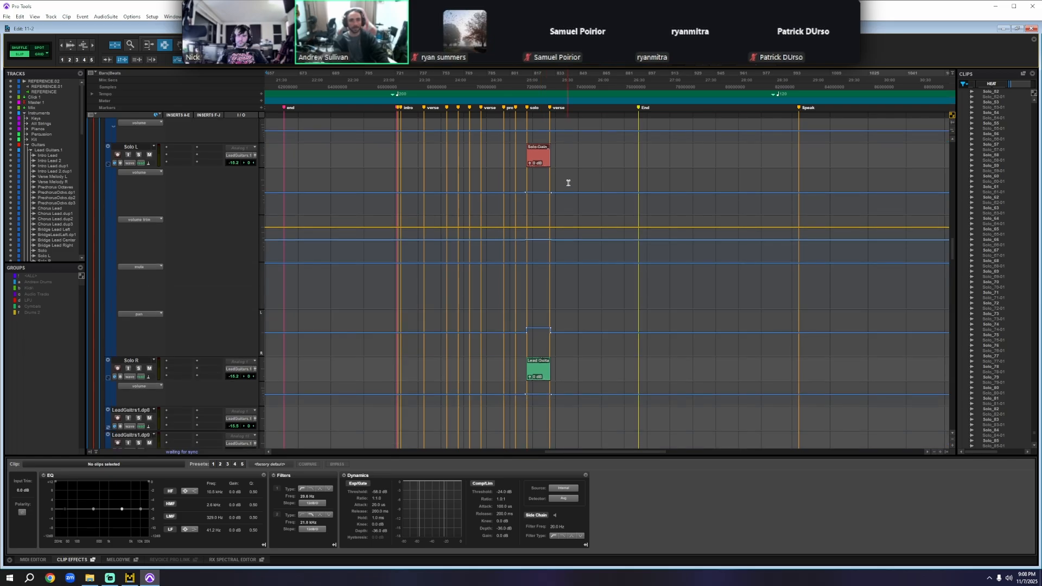
pyautogui.press('t')
pyautogui.press('t')
pyautogui.press('t')
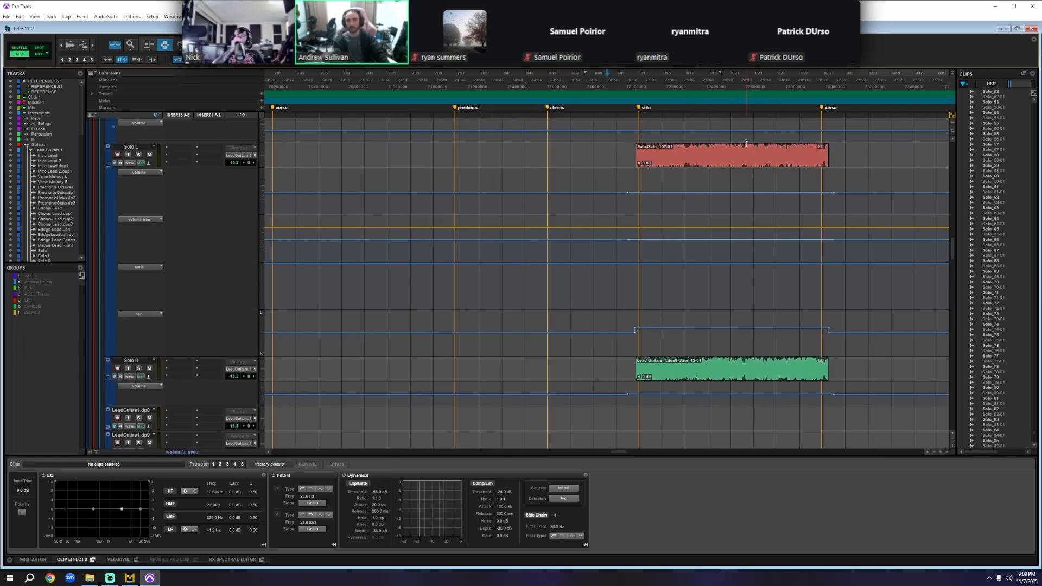
pyautogui.doubleClick(733, 154)
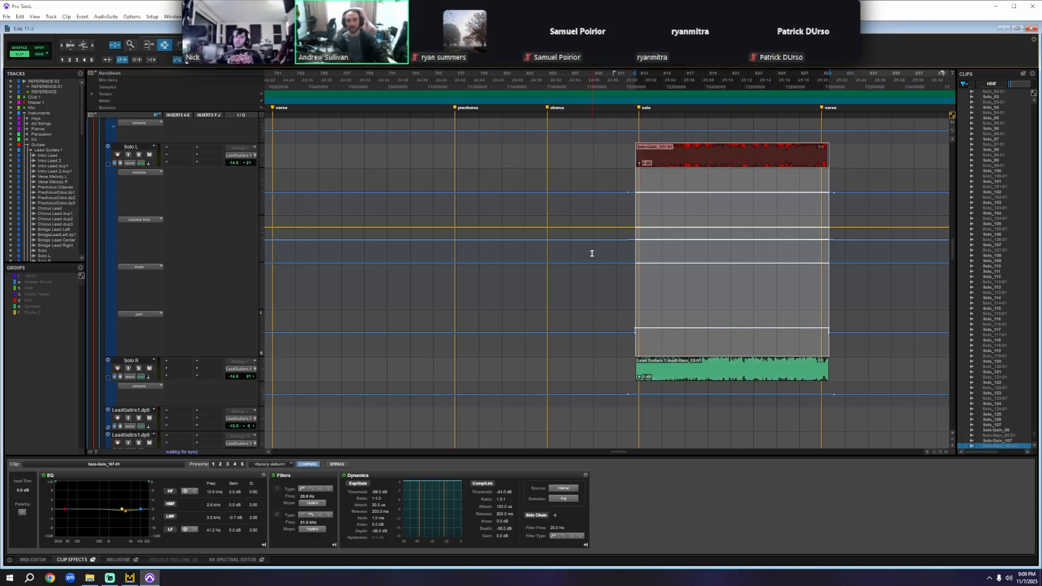
pyautogui.click(666, 376)
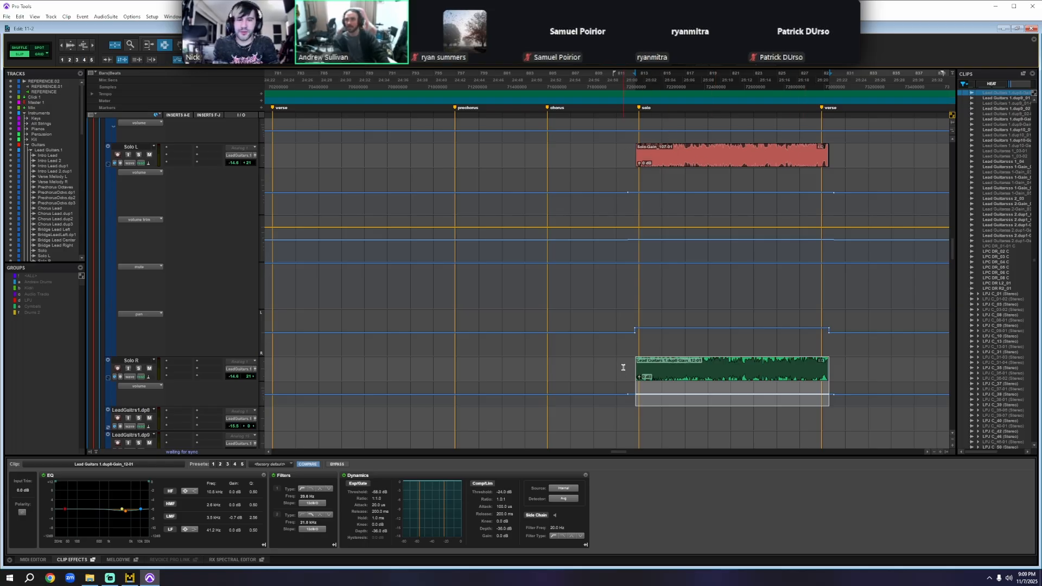
# - Look through the Solo and lead guitar tracks for clips in the song after the Speak marker
pyautogui.hscroll(3, 629, 368)
pyautogui.press('r')
pyautogui.press('r')
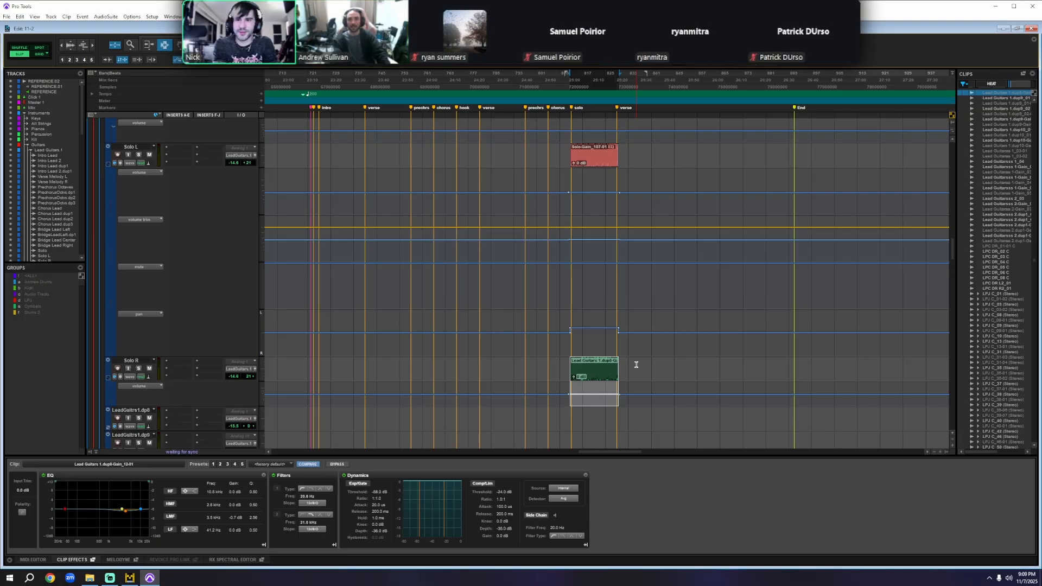
pyautogui.press('r')
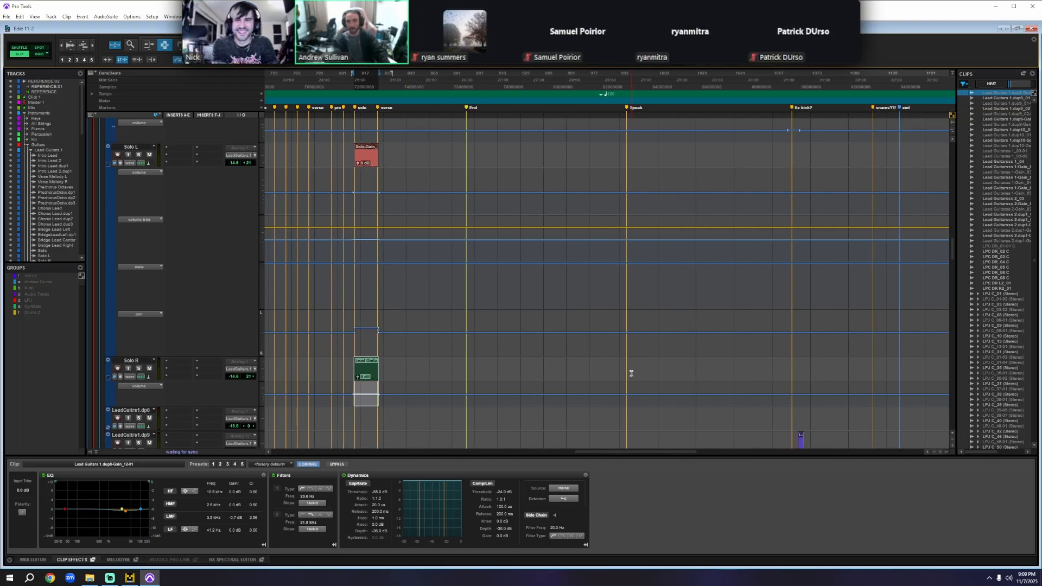
pyautogui.hscroll(3, 631, 373)
pyautogui.scroll(-3, 628, 371)
pyautogui.scroll(-4, 589, 367)
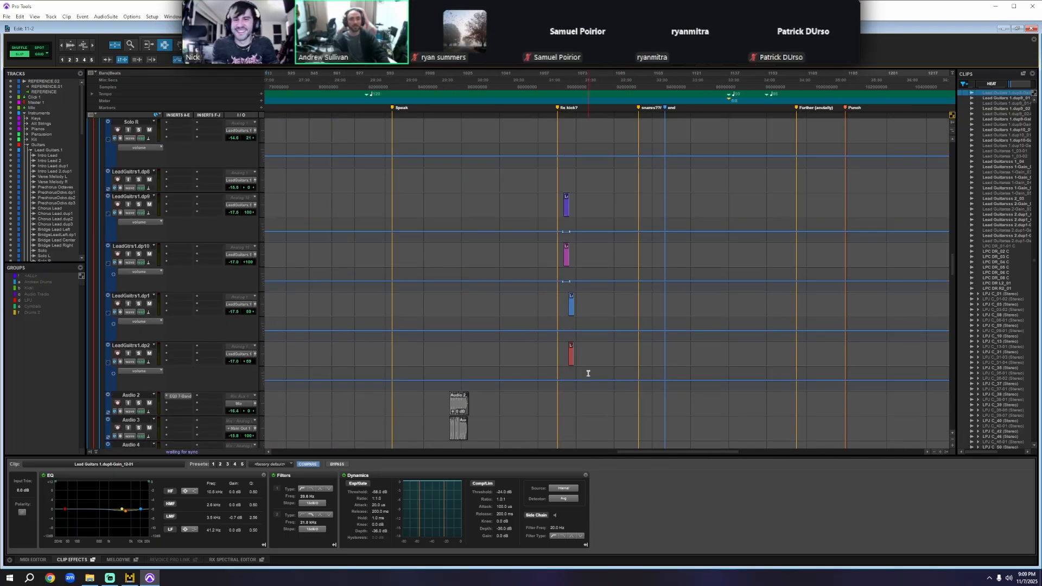
pyautogui.scroll(6, 592, 379)
pyautogui.scroll(-4, 596, 417)
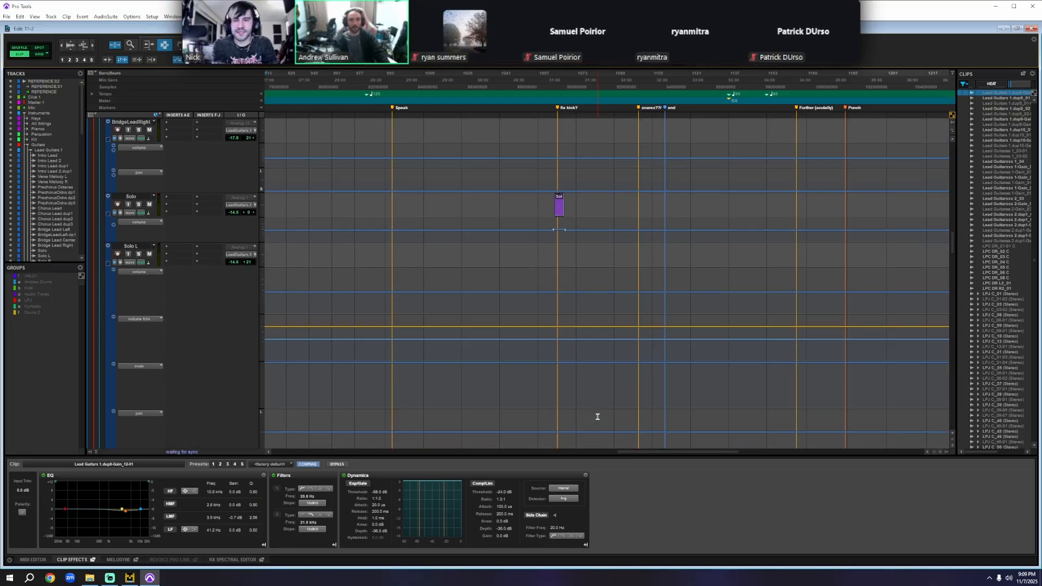
pyautogui.scroll(8, 592, 424)
pyautogui.scroll(-2, 590, 432)
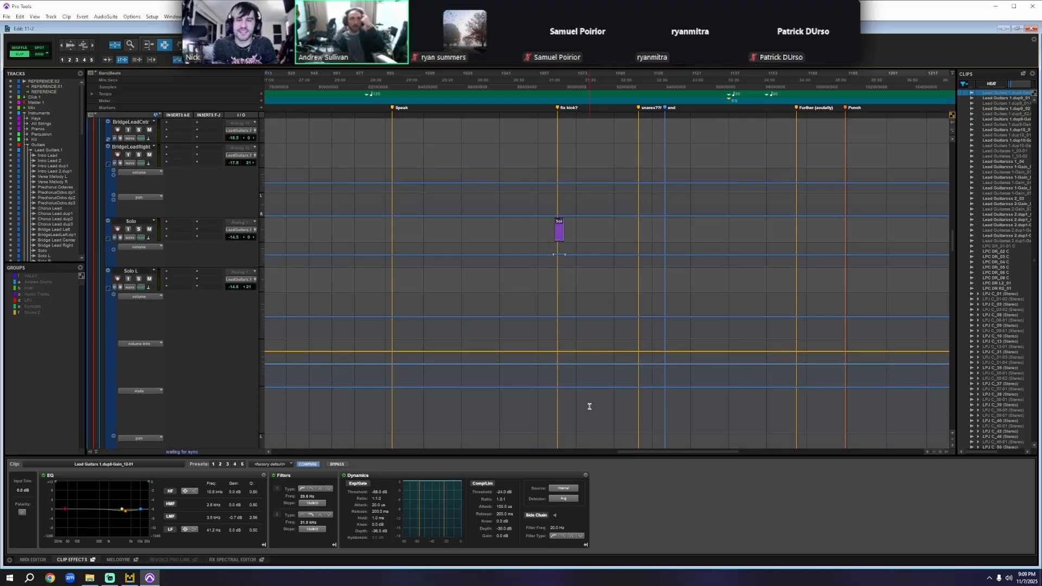
pyautogui.click(549, 78)
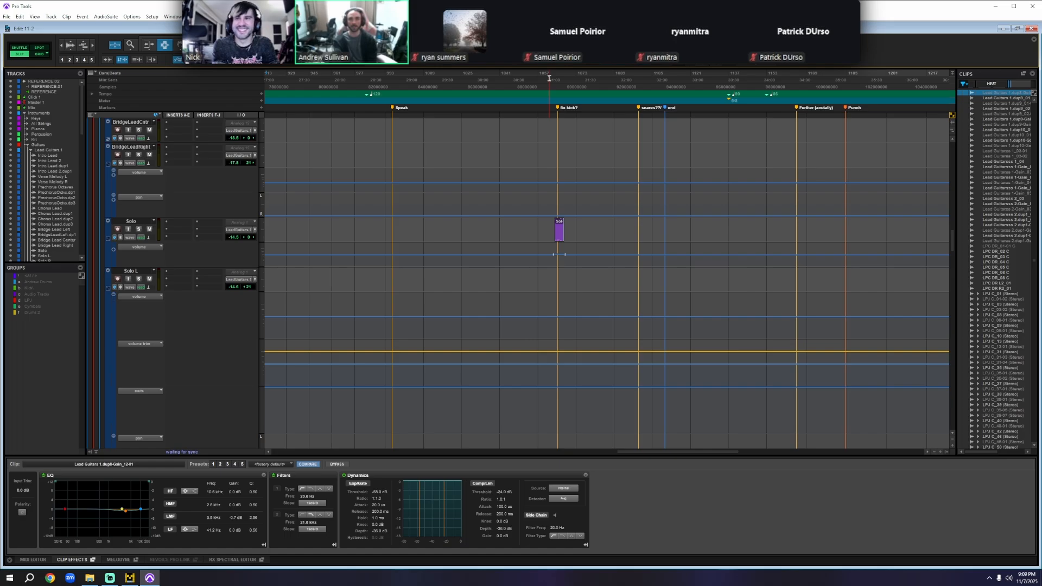
pyautogui.click(554, 87)
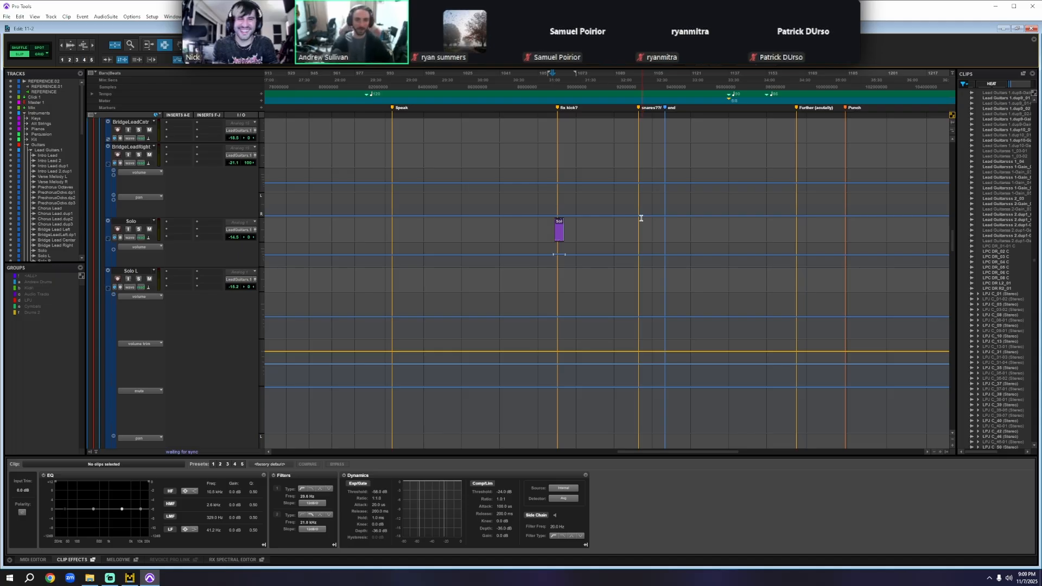
# - Inspect the placement of the four short clips on the duplicated lead guitar tracks below Solo R
pyautogui.scroll(-5, 610, 309)
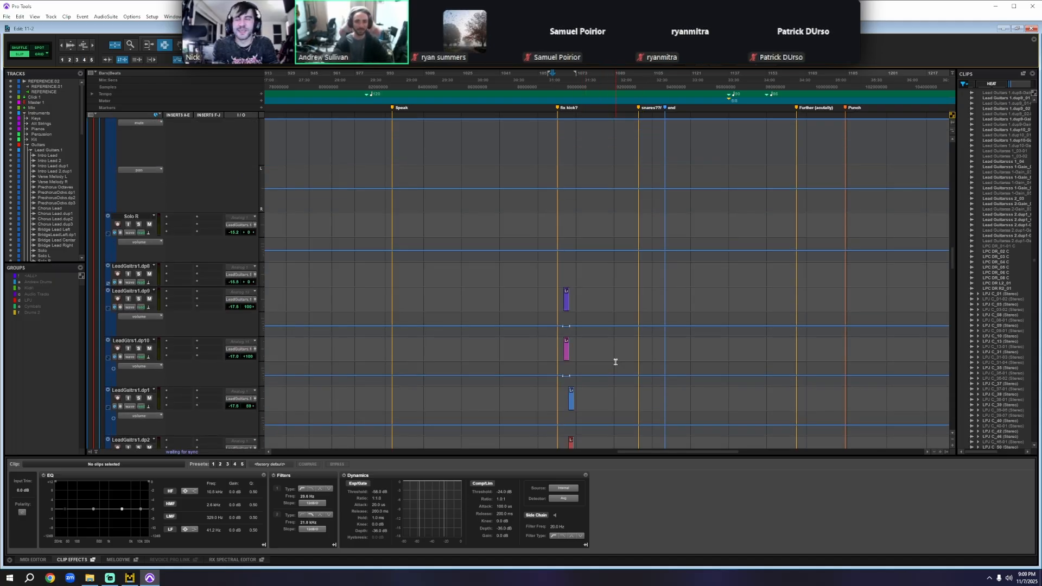
pyautogui.click(558, 86)
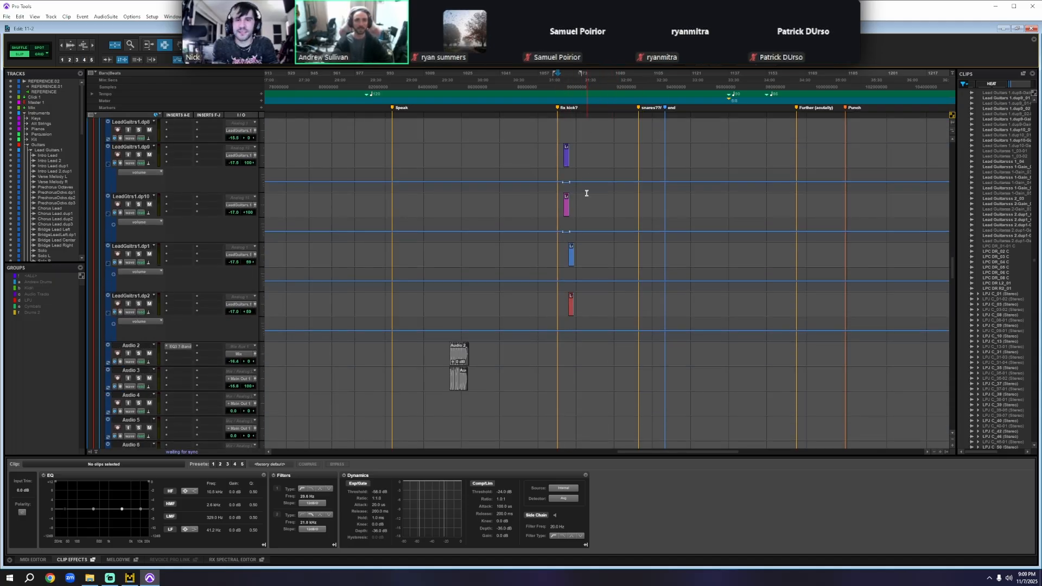
pyautogui.click(587, 295)
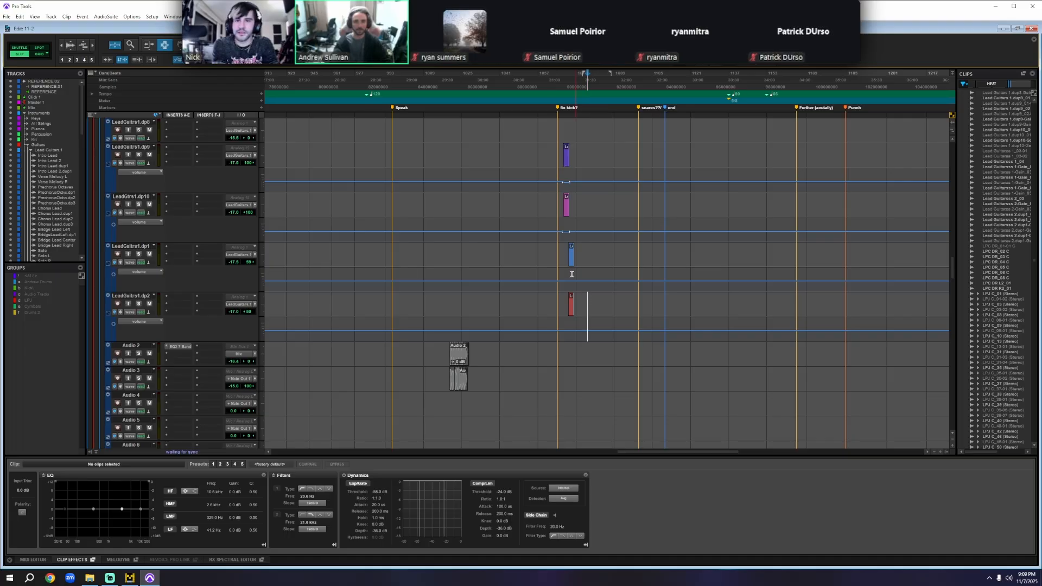
pyautogui.click(547, 150)
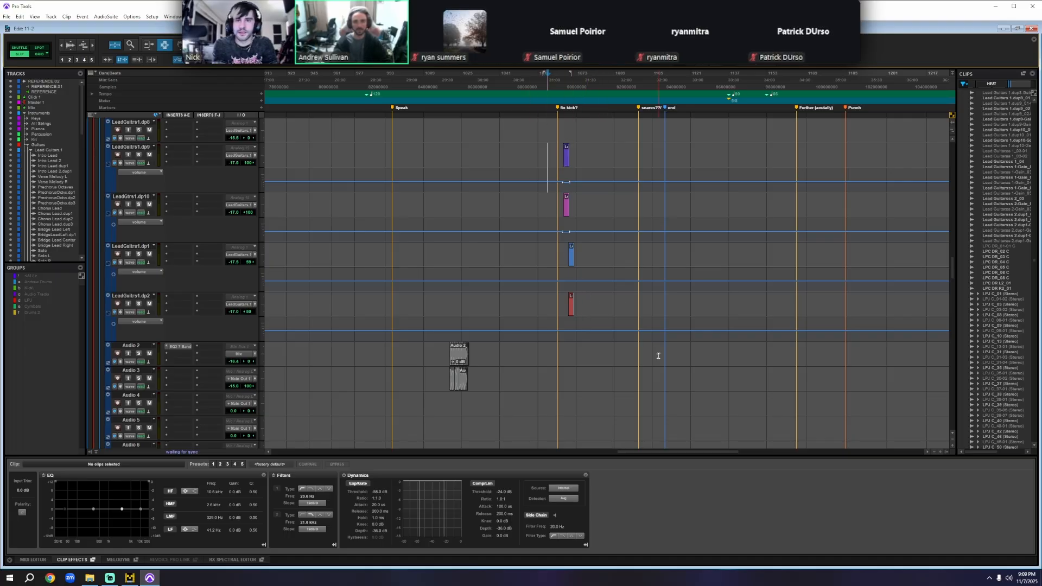
pyautogui.scroll(2, 551, 359)
pyautogui.scroll(3, 576, 362)
pyautogui.hscroll(2, 734, 371)
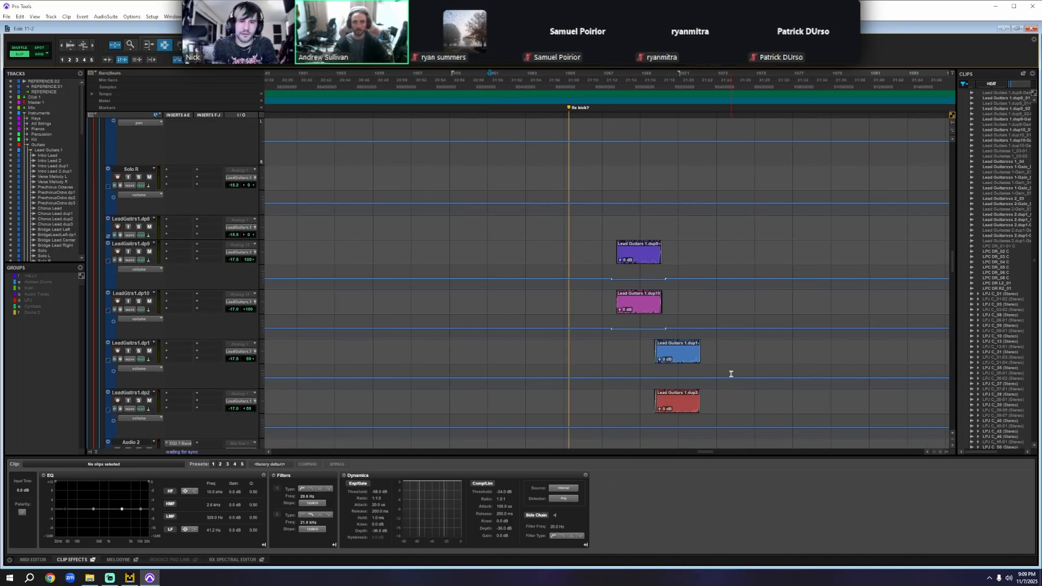
pyautogui.scroll(1, 756, 400)
pyautogui.hscroll(5, 756, 400)
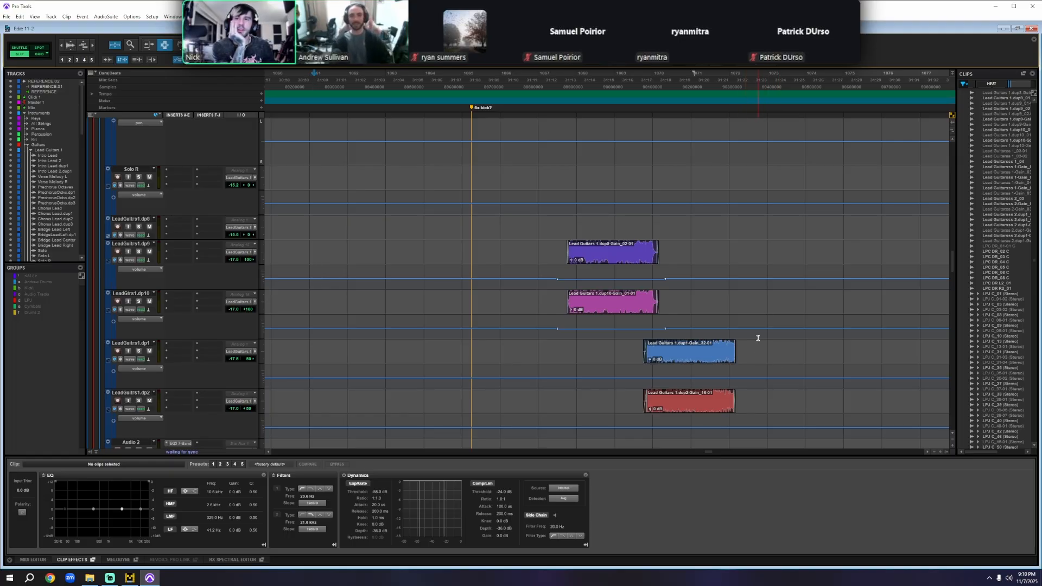
# - Collapse and reopen the Guitars folder in the Edit window, and switch to the Mix window
pyautogui.press('r')
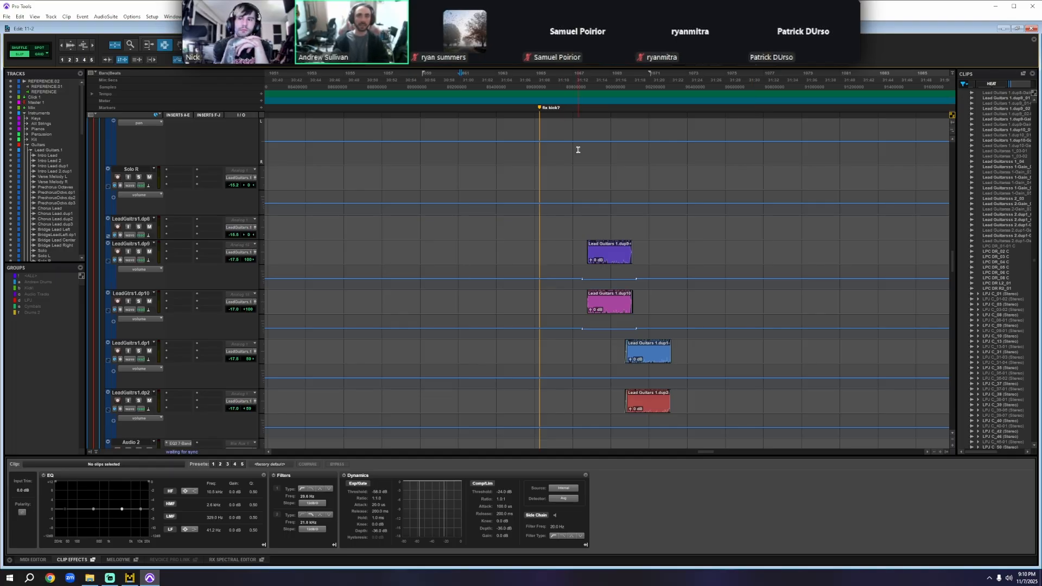
pyautogui.scroll(8, 590, 264)
pyautogui.press('r')
pyautogui.press('r')
pyautogui.scroll(8, 576, 288)
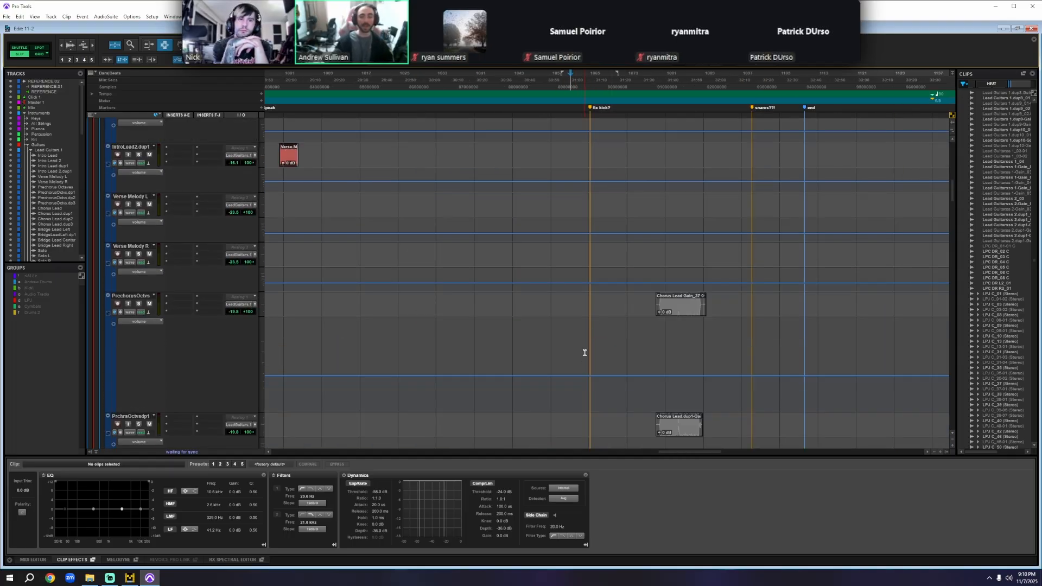
pyautogui.scroll(8, 586, 295)
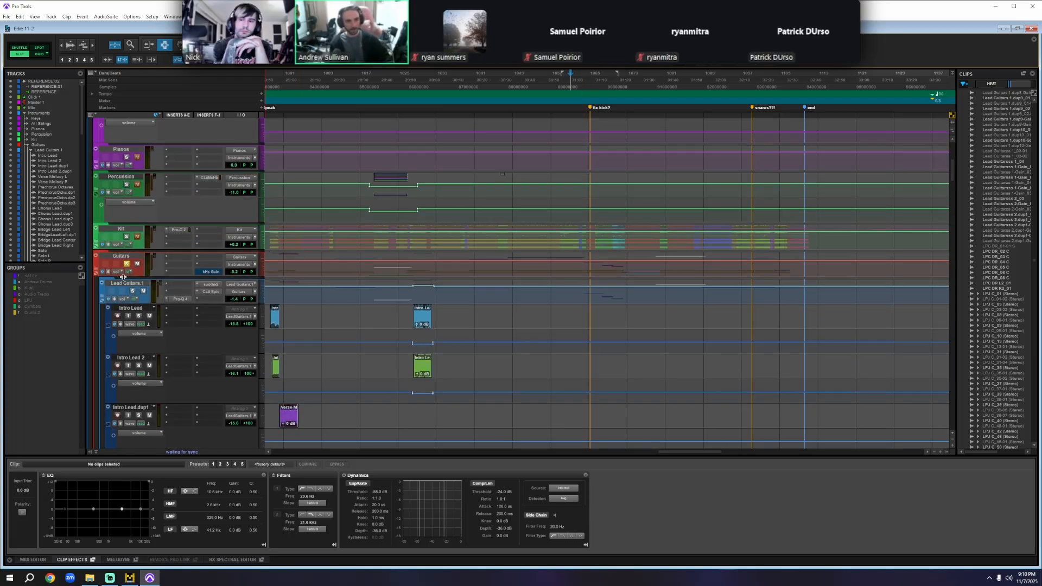
pyautogui.click(96, 270)
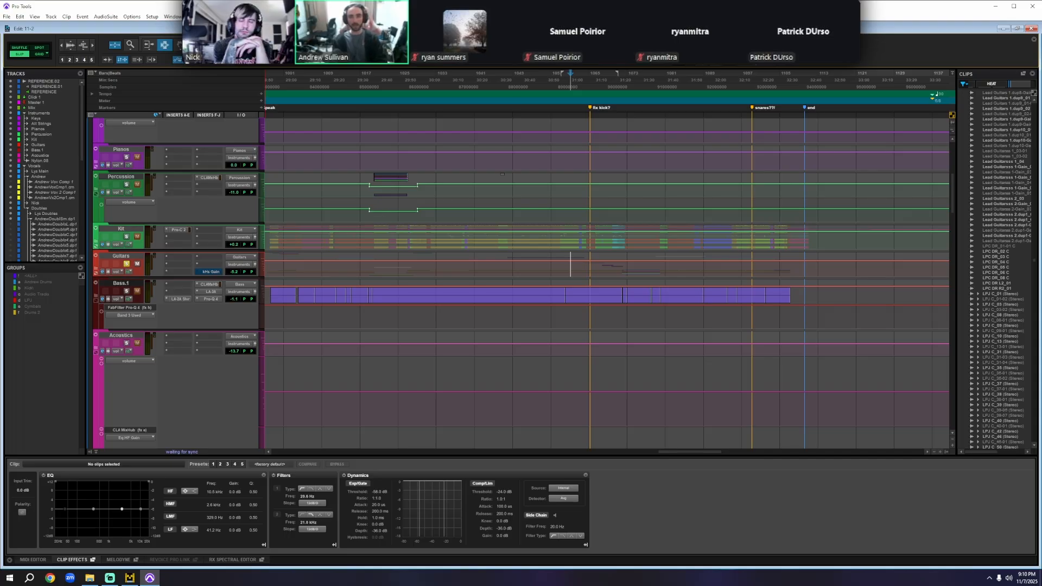
pyautogui.click(96, 255)
pyautogui.hotkey('ctrl', '=')
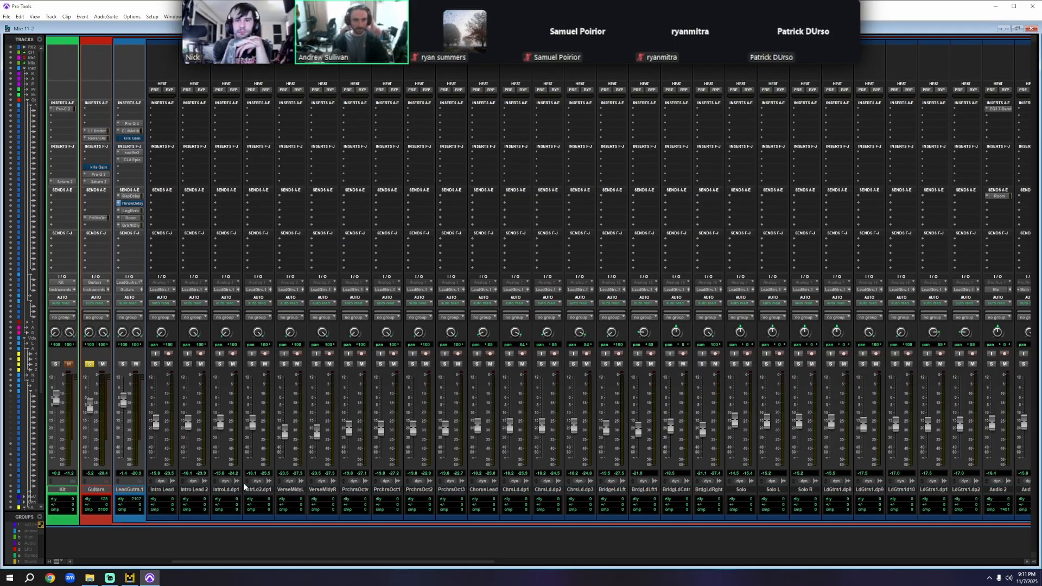
# - Review the Lead Guitars folder's member tracks in the mixer, selecting the folder, VerseMldyL and Intro Lead 2 dup1, and leave the folder collapsed
pyautogui.click(140, 480)
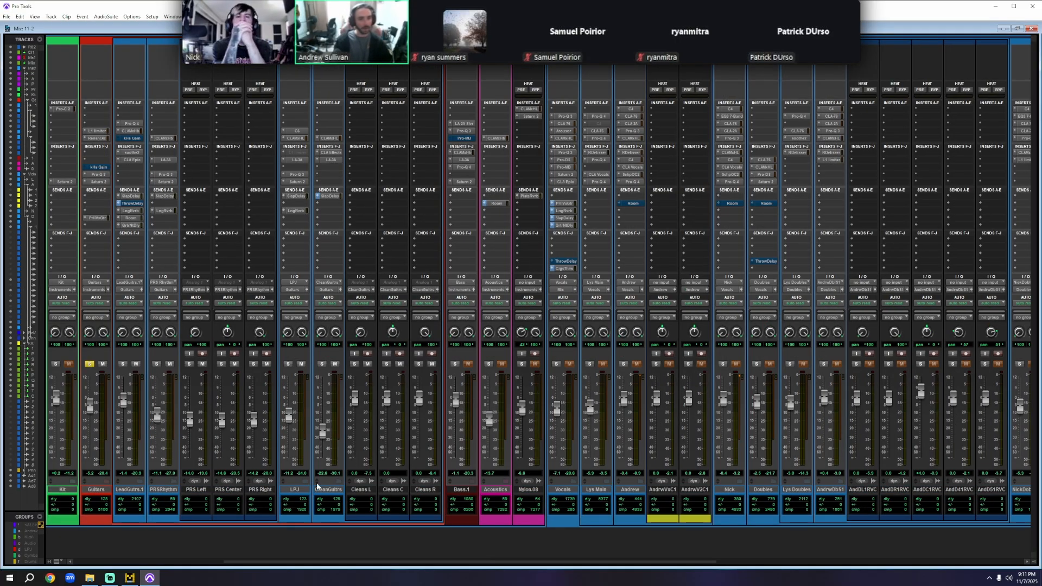
pyautogui.click(139, 481)
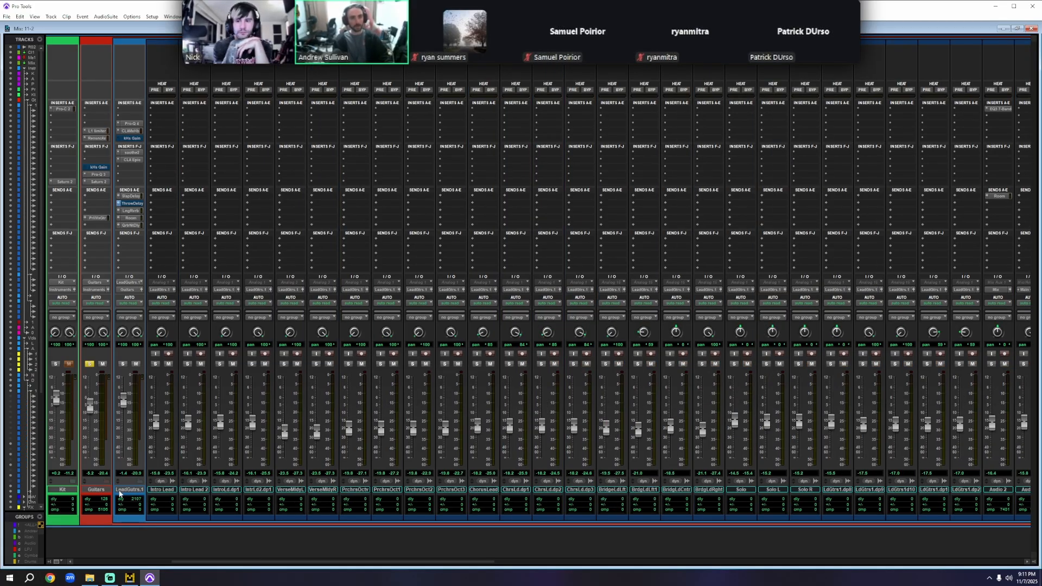
pyautogui.click(120, 492)
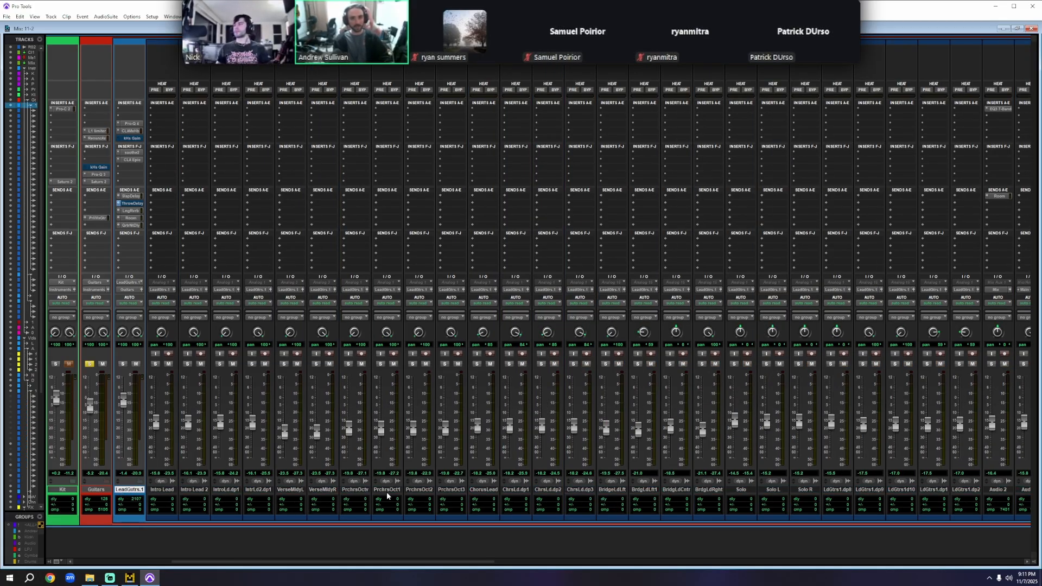
pyautogui.click(296, 491)
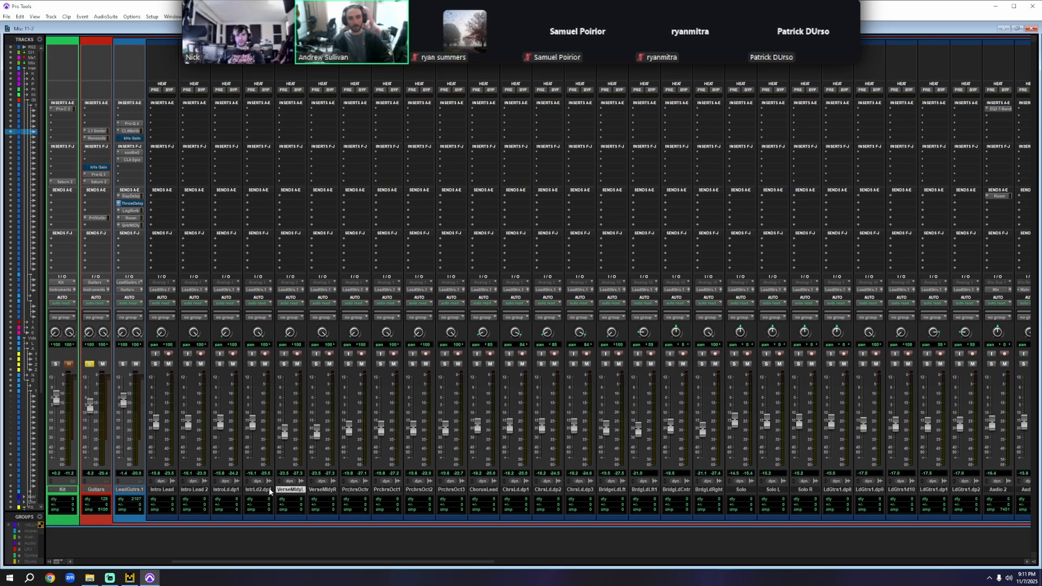
pyautogui.click(259, 492)
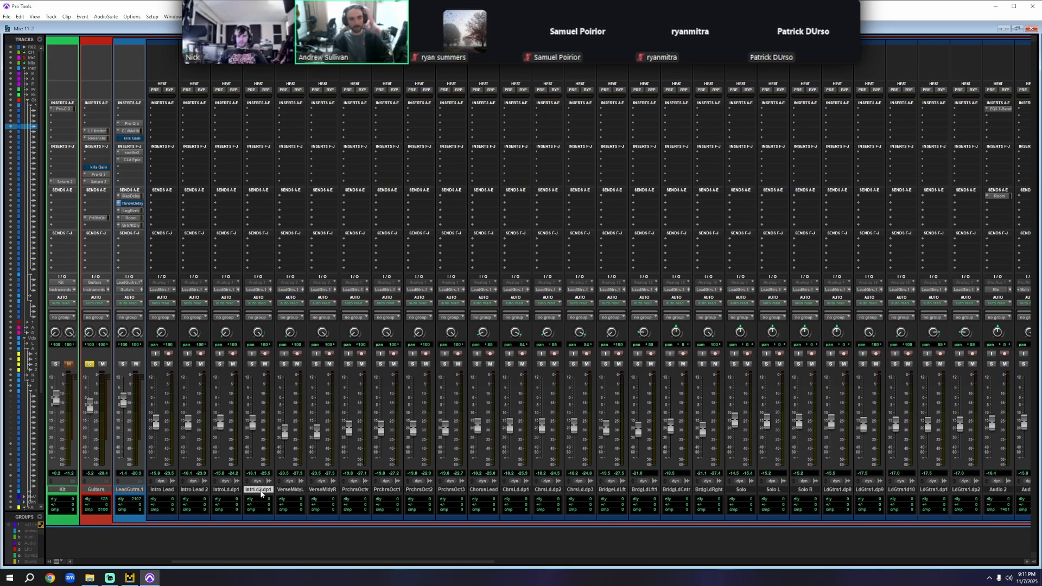
pyautogui.click(141, 481)
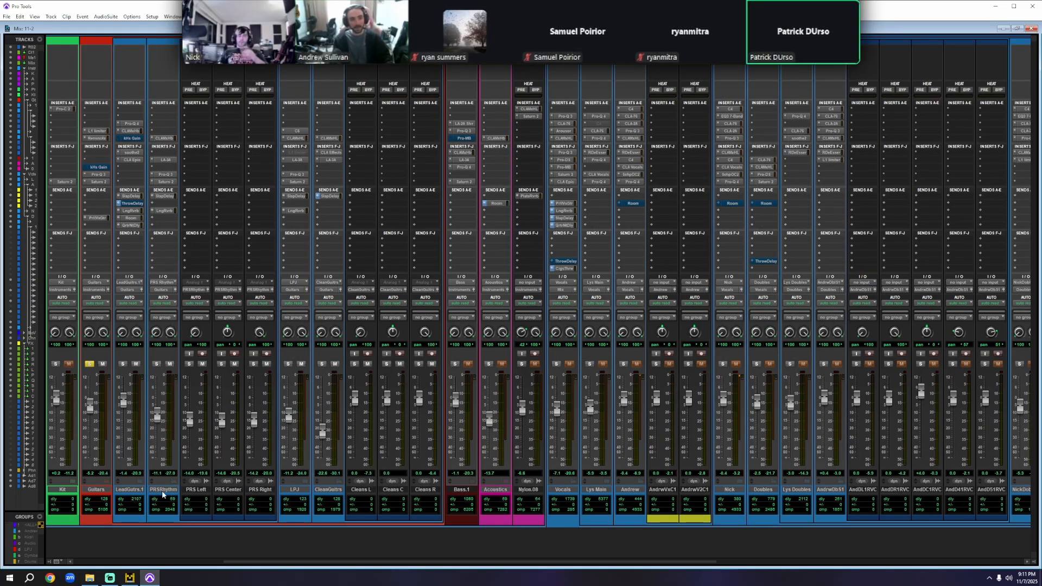
# - Select the lead guitars folder and then LPJ, and inspect the Guitars folder's L1 Limiter, Pro-Q 3 and Saturn 2 inserts
pyautogui.click(130, 491)
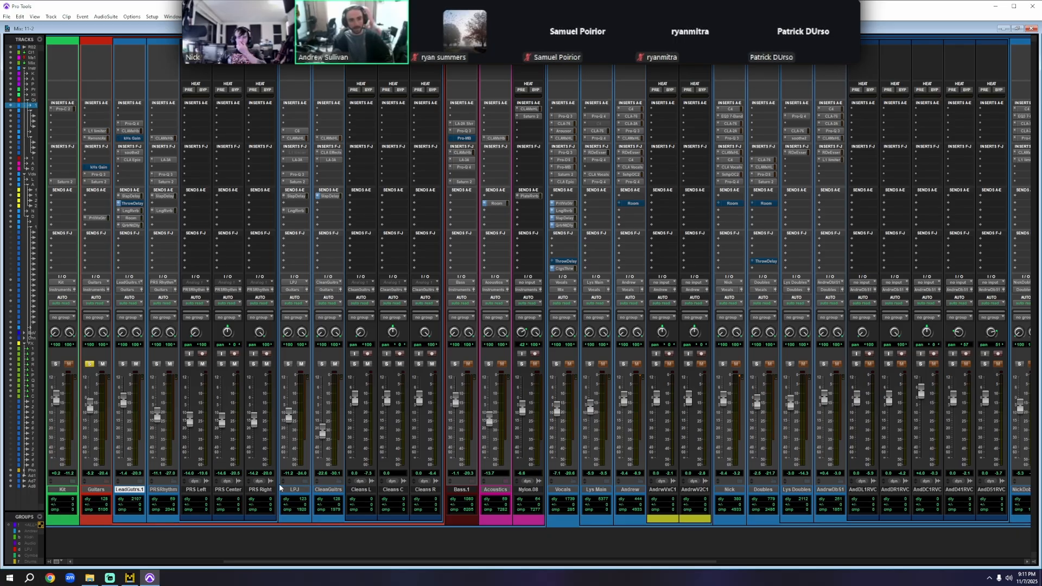
pyautogui.click(297, 490)
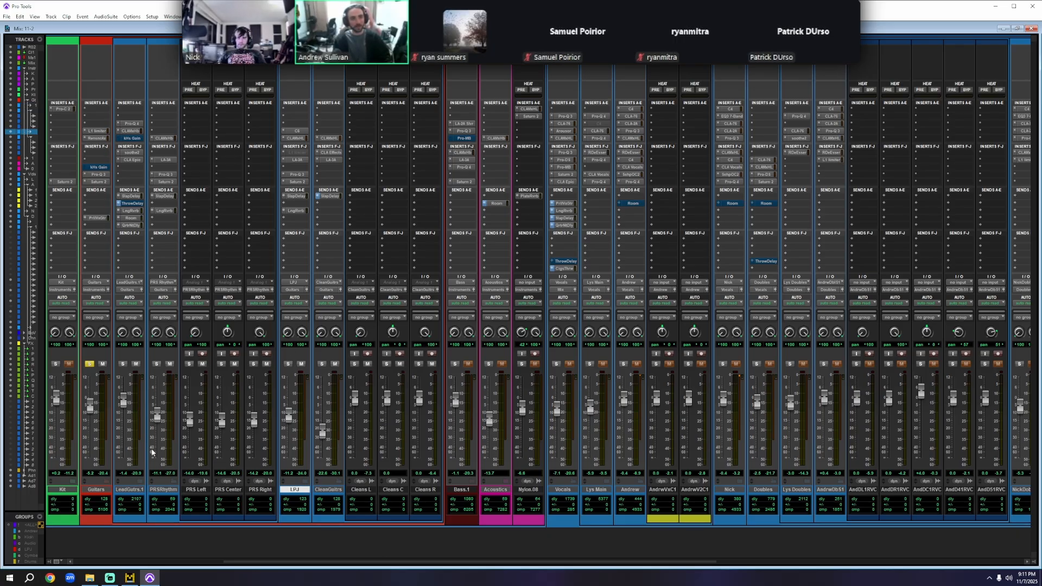
pyautogui.click(100, 131)
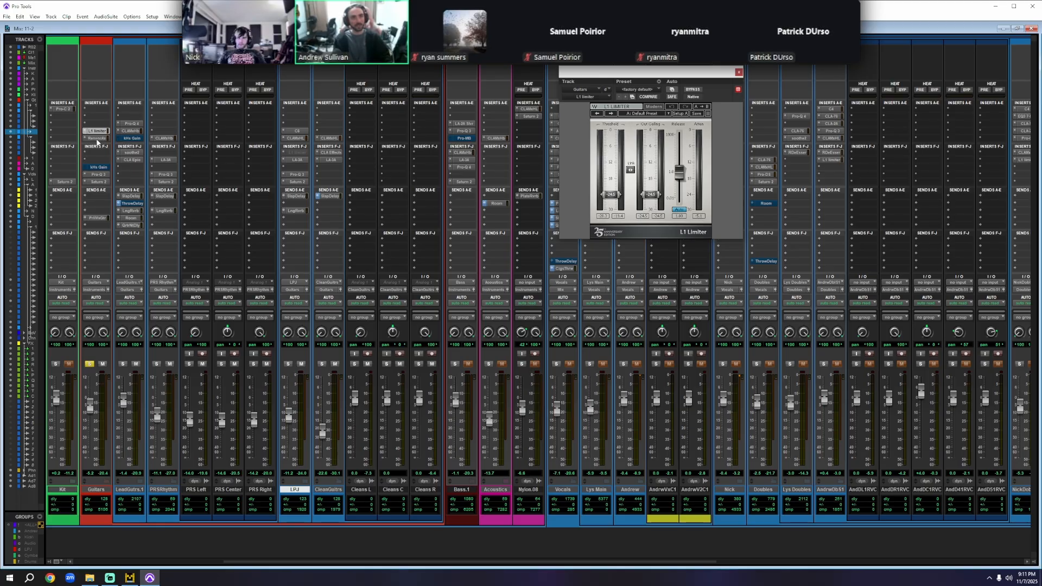
pyautogui.click(97, 139)
pyautogui.click(98, 175)
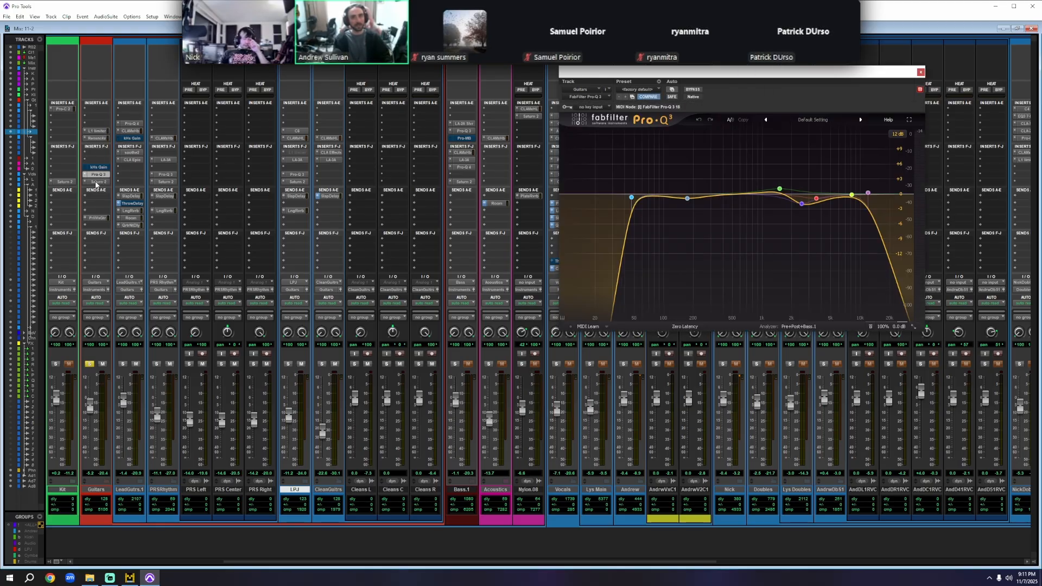
pyautogui.click(96, 181)
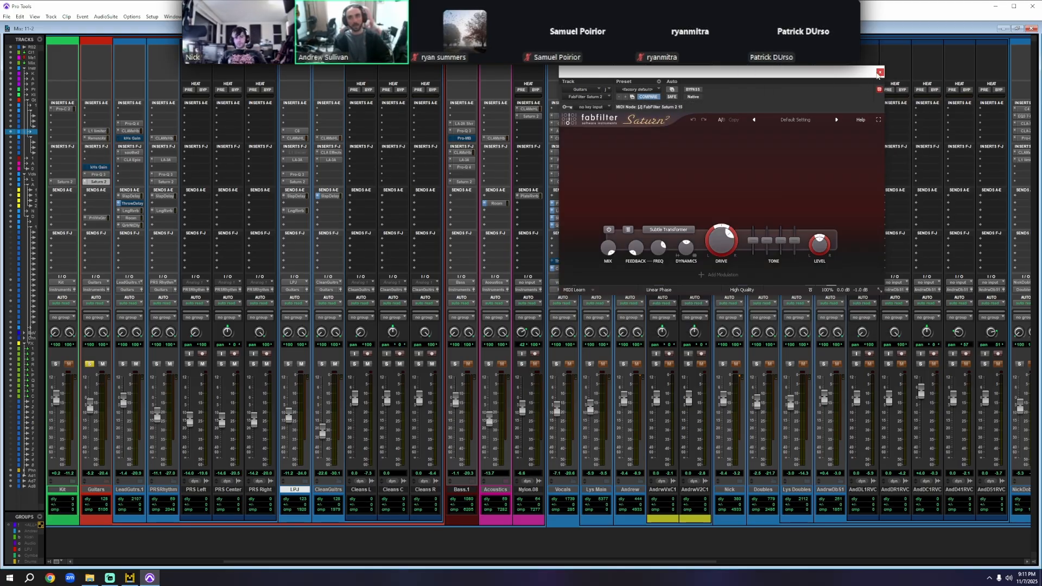
pyautogui.click(879, 72)
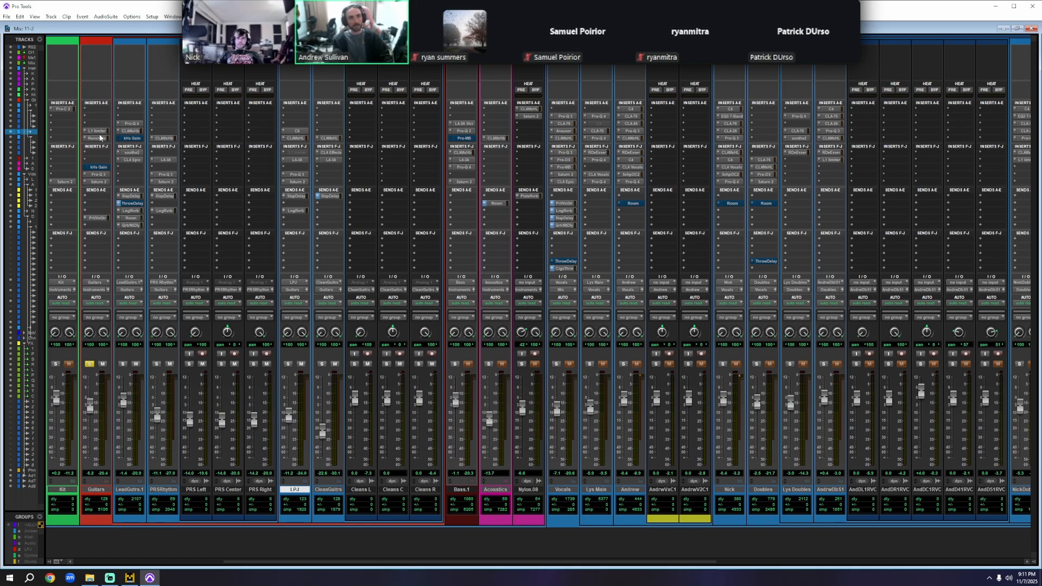
# - Recheck the Guitars folder's insert chain from the L1 Limiter through the Pro-Q 3, leaving the plug-in window closed
pyautogui.click(97, 132)
pyautogui.click(96, 139)
pyautogui.click(99, 174)
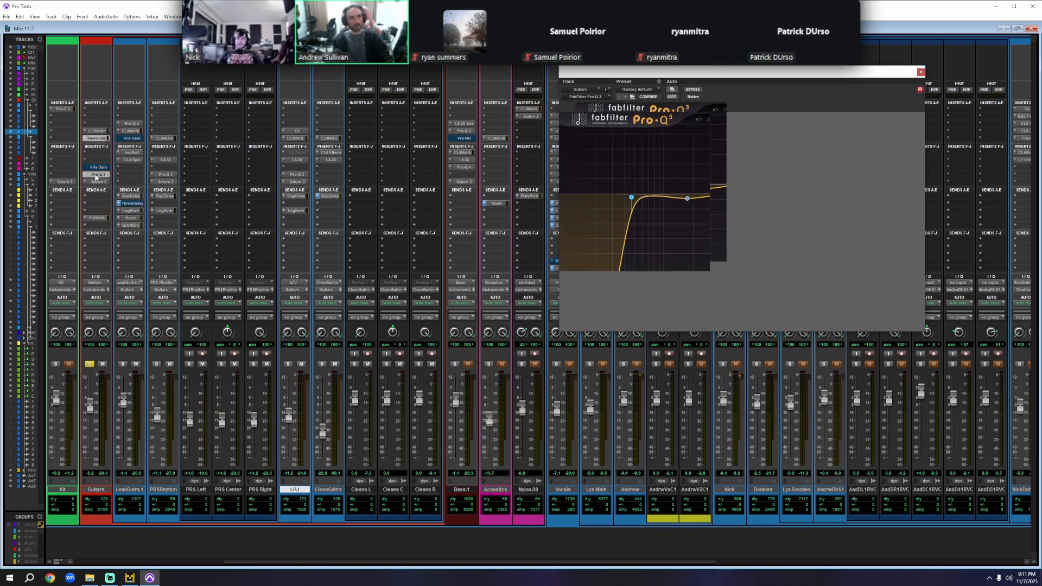
pyautogui.click(920, 72)
# - Inspect the Clean Guitars folder's CLA MixHub, CLA Effects and LA-3A settings, leaving the plug-in window closed
pyautogui.click(330, 152)
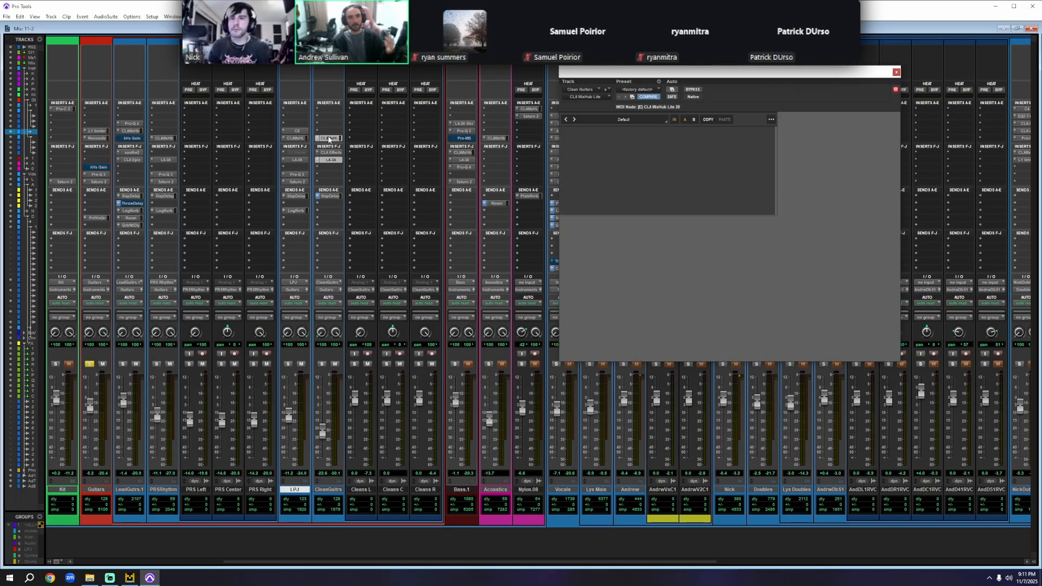
pyautogui.click(330, 138)
pyautogui.click(328, 153)
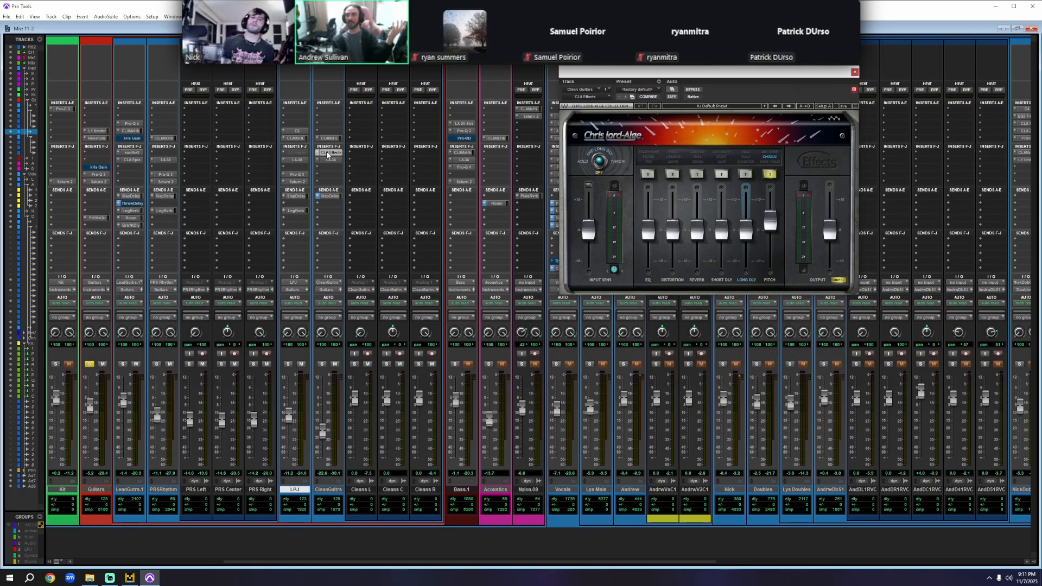
pyautogui.click(329, 138)
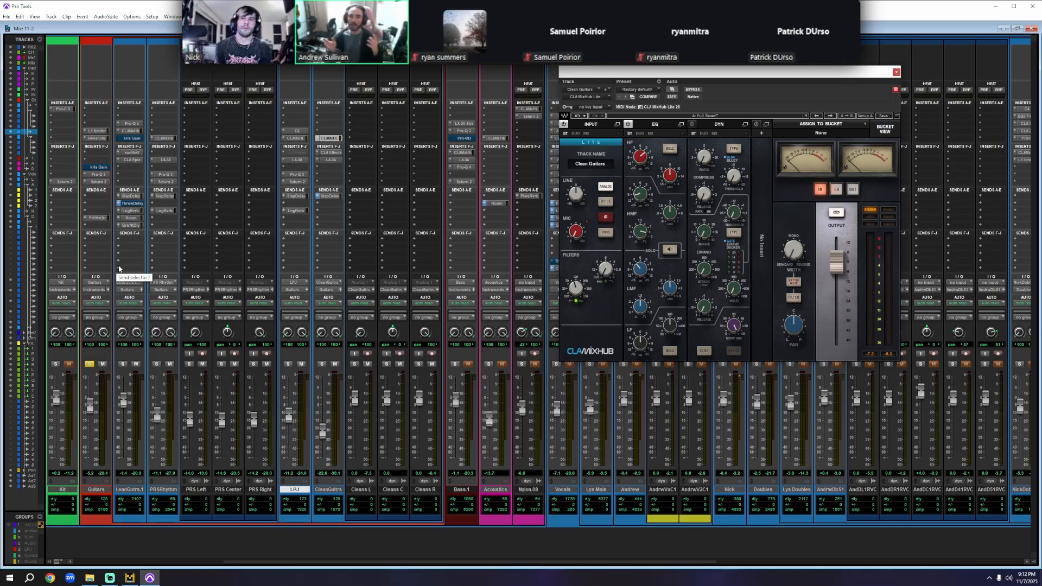
pyautogui.click(326, 161)
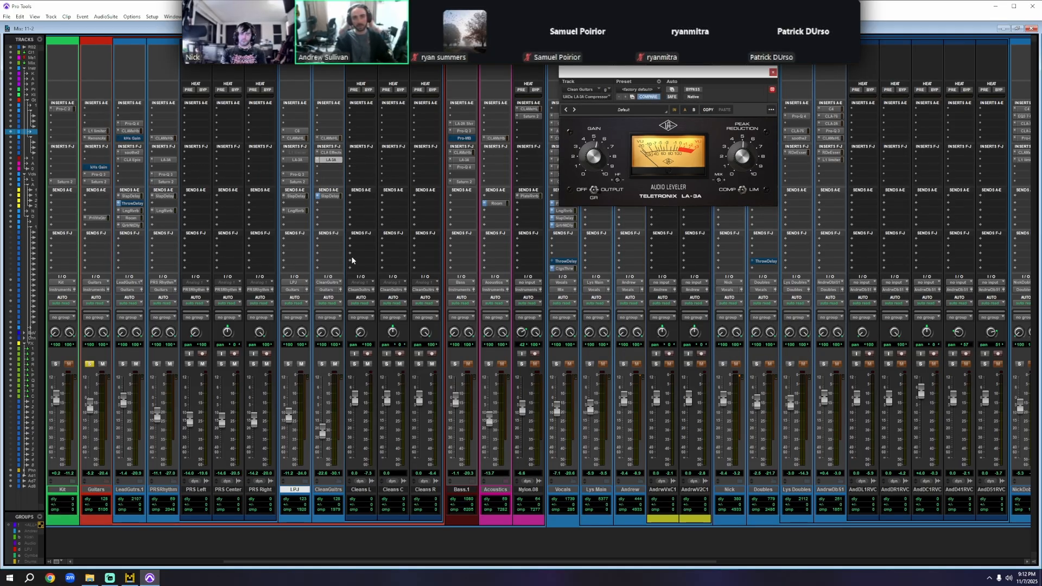
pyautogui.click(773, 73)
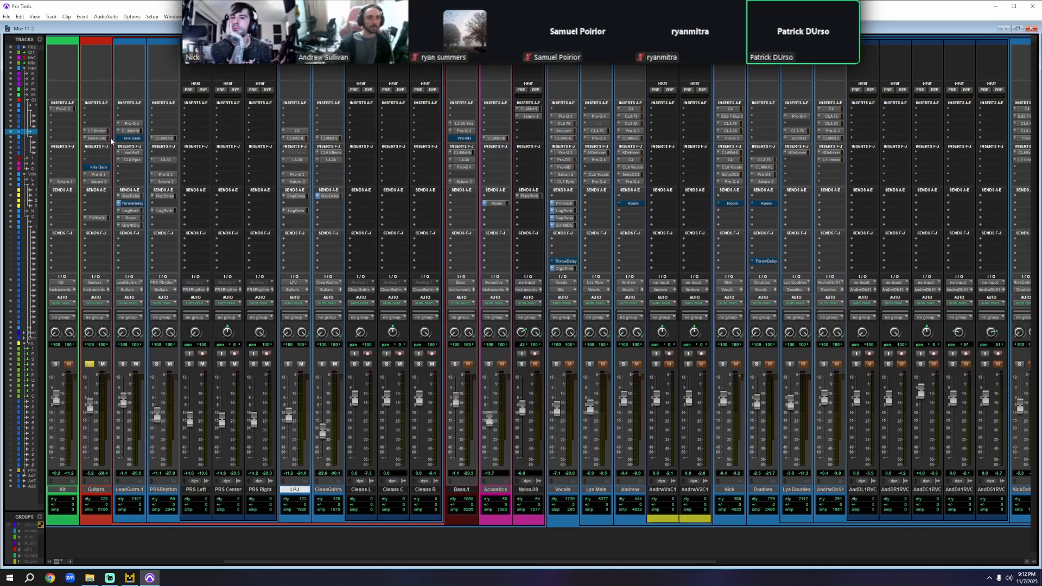
# - Review the L1 Limiter on the Guitars folder, and select the PRSRhythm track with the plug-in window closed
pyautogui.click(97, 130)
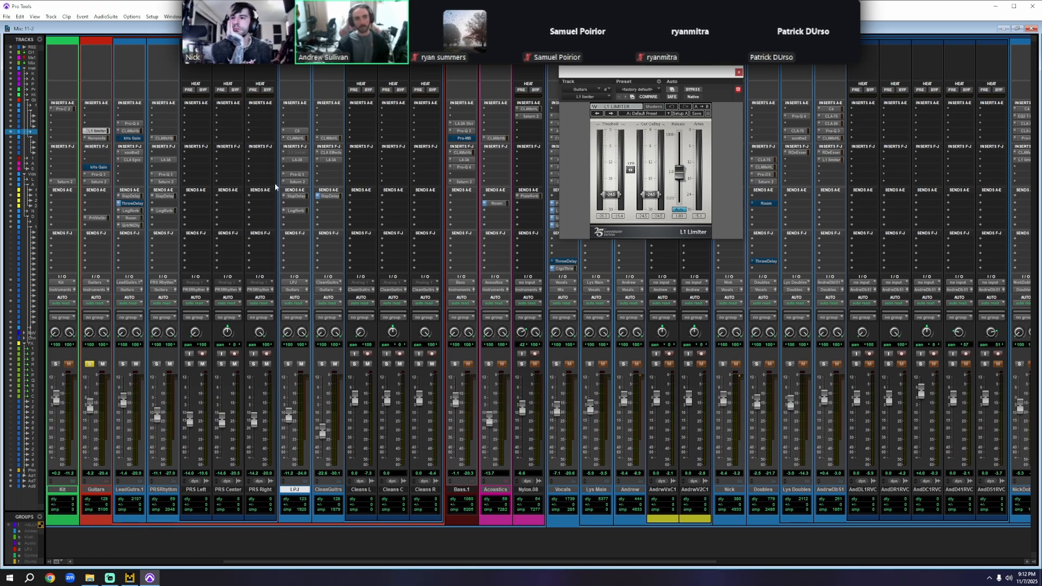
pyautogui.click(162, 490)
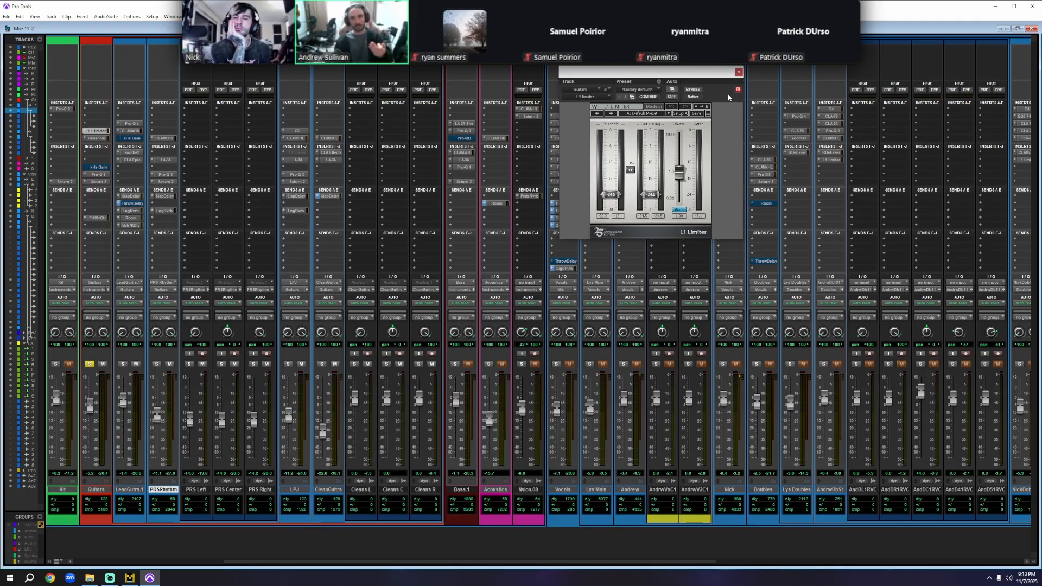
pyautogui.click(738, 72)
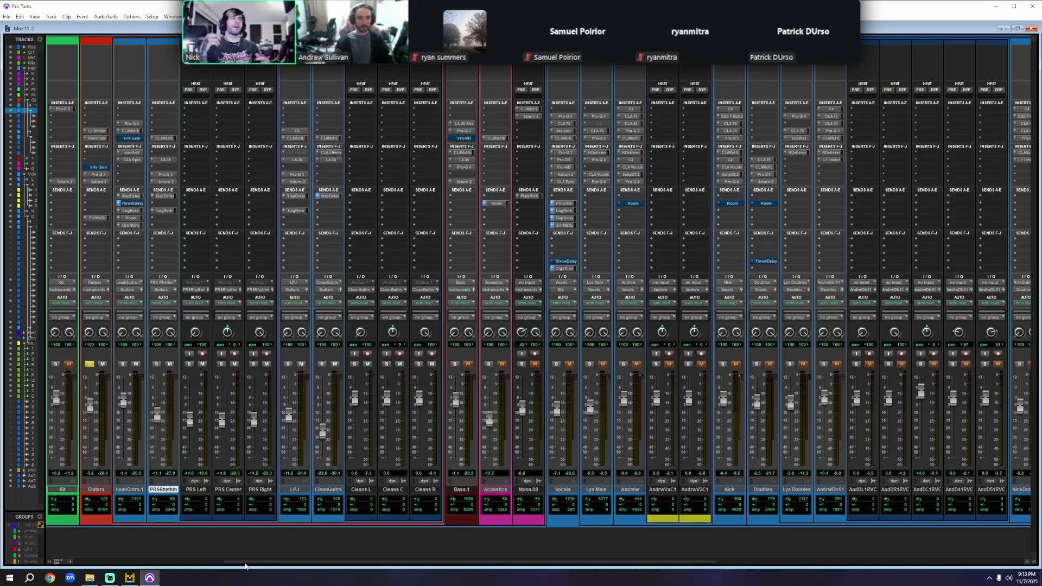
# - Examine the Pro-C 2 compressor on the Kit track twice, closing its window each time
pyautogui.moveTo(245, 562); pyautogui.dragTo(75, 564)
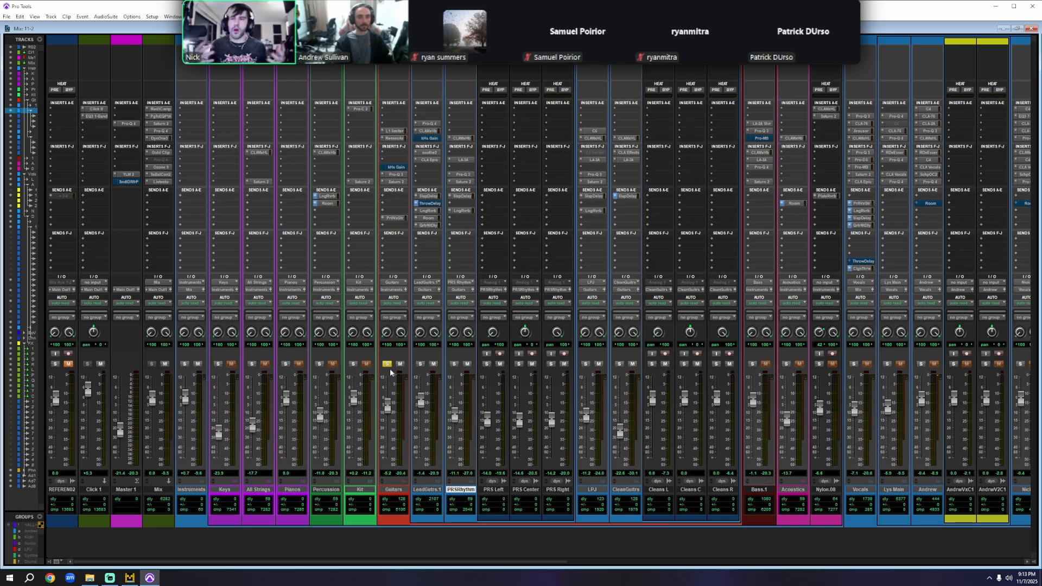
pyautogui.click(362, 109)
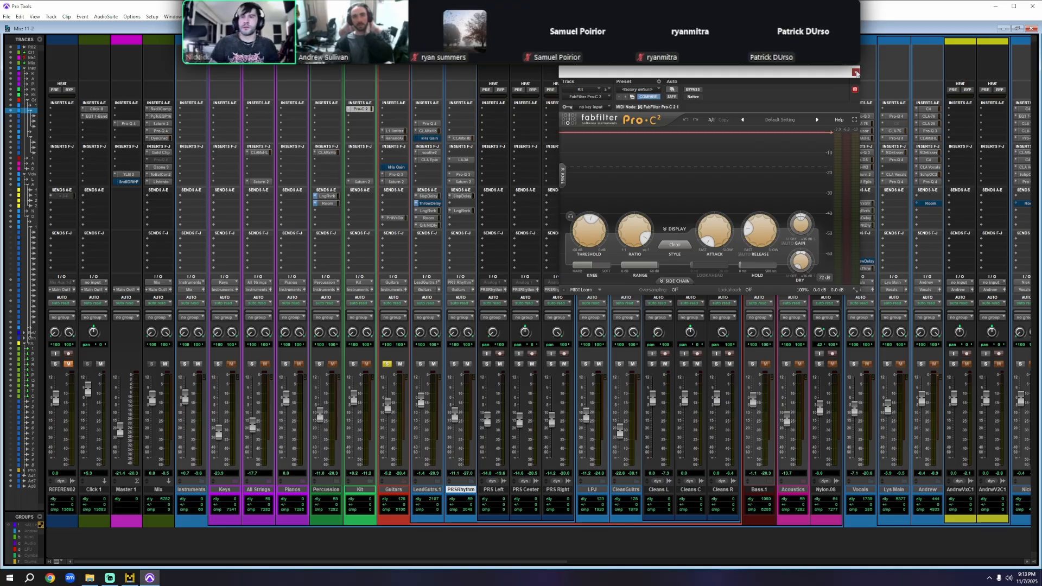
pyautogui.click(856, 73)
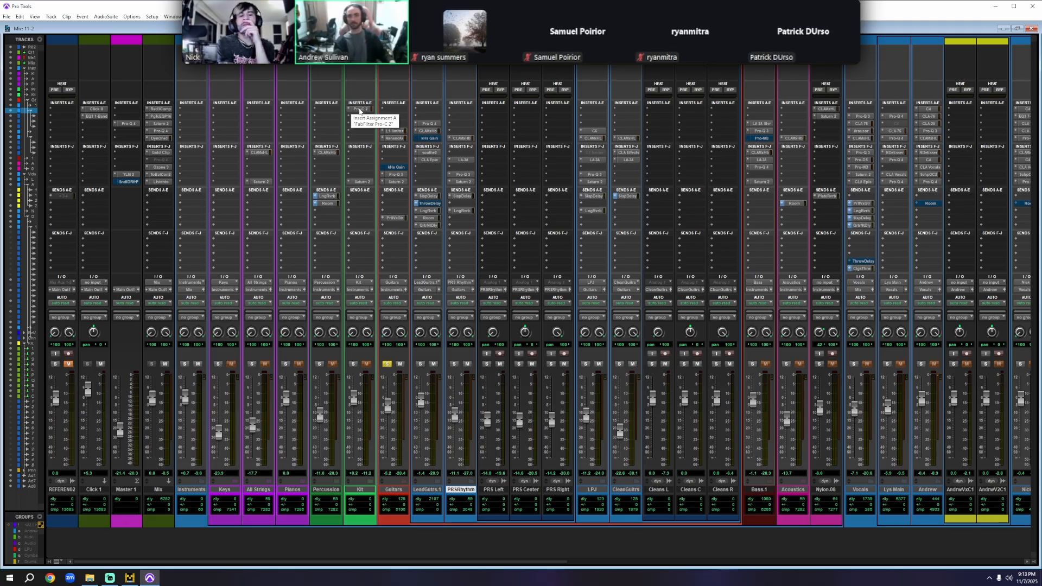
pyautogui.click(359, 109)
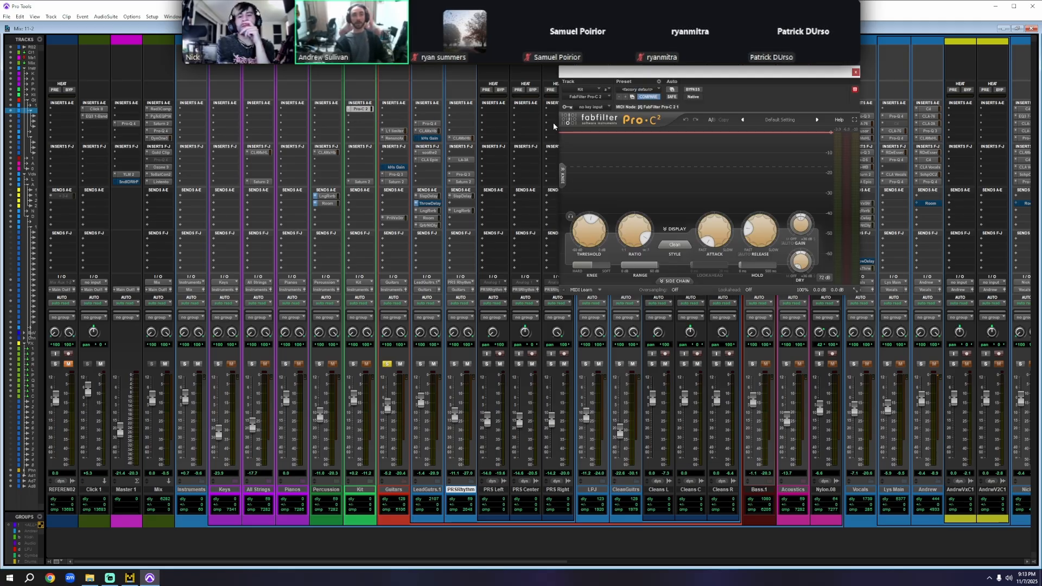
pyautogui.click(856, 72)
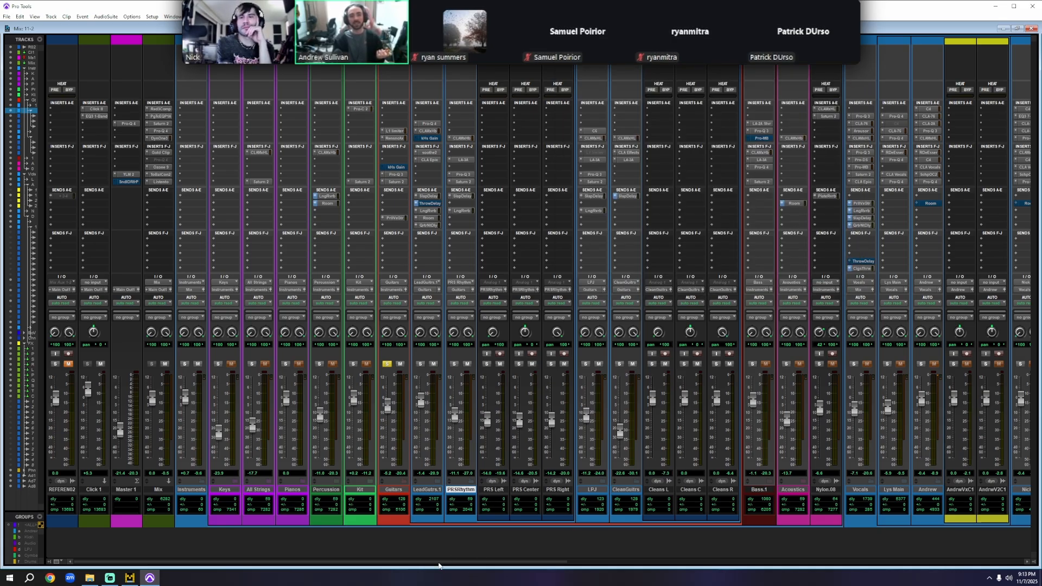
# - Inspect the LPJ folder's CLA MixHub, LA-3A and Pro-Q 3 settings, leaving the plug-in window closed
pyautogui.moveTo(442, 565); pyautogui.dragTo(479, 565)
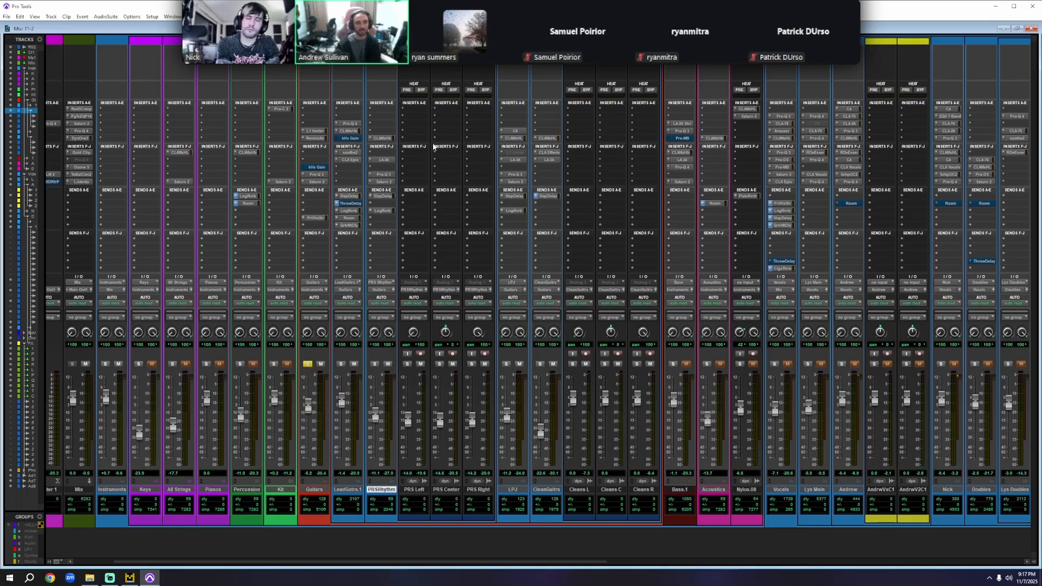
pyautogui.click(514, 139)
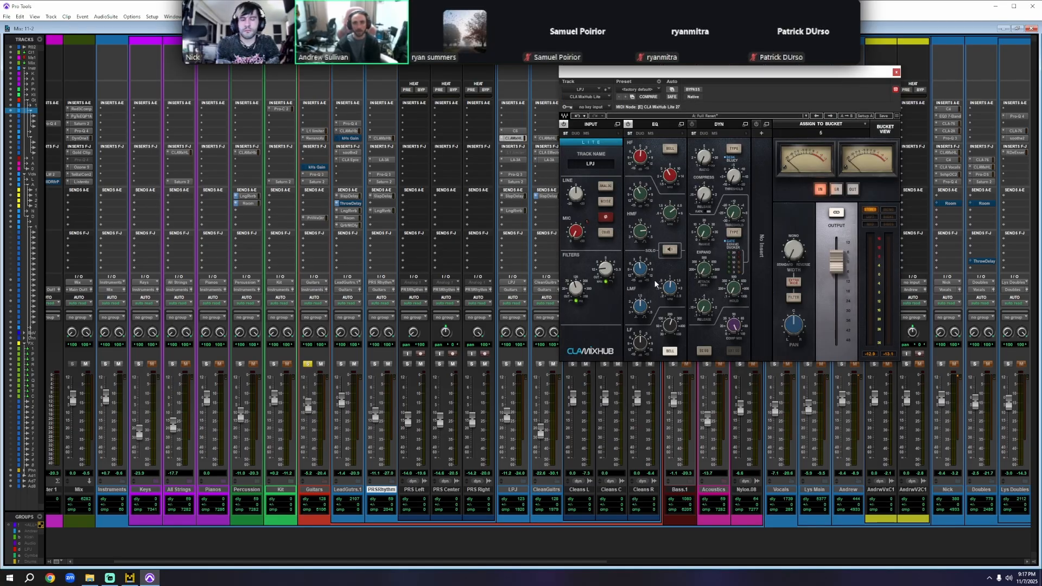
pyautogui.moveTo(672, 215)
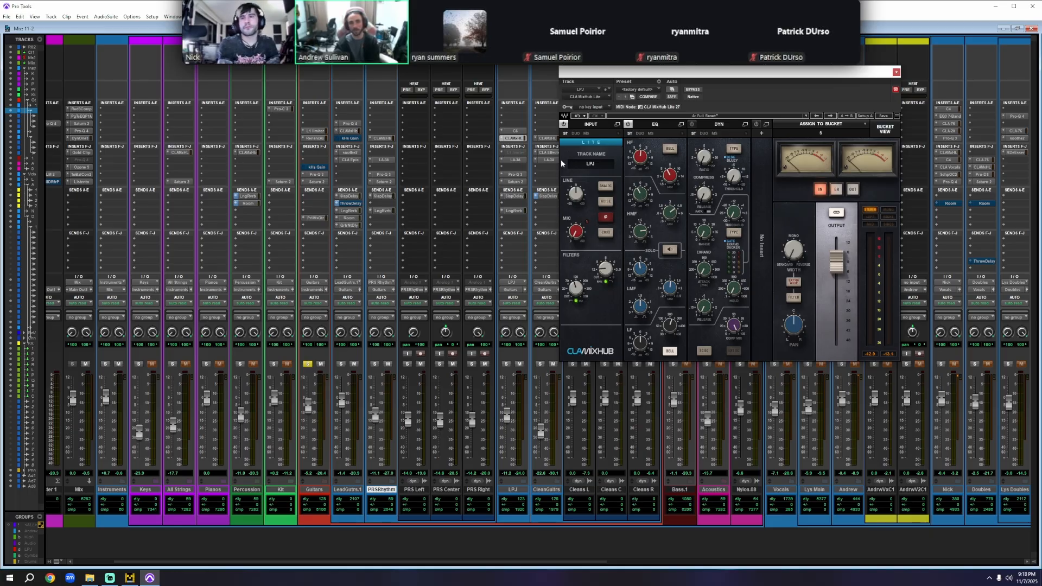
pyautogui.click(516, 159)
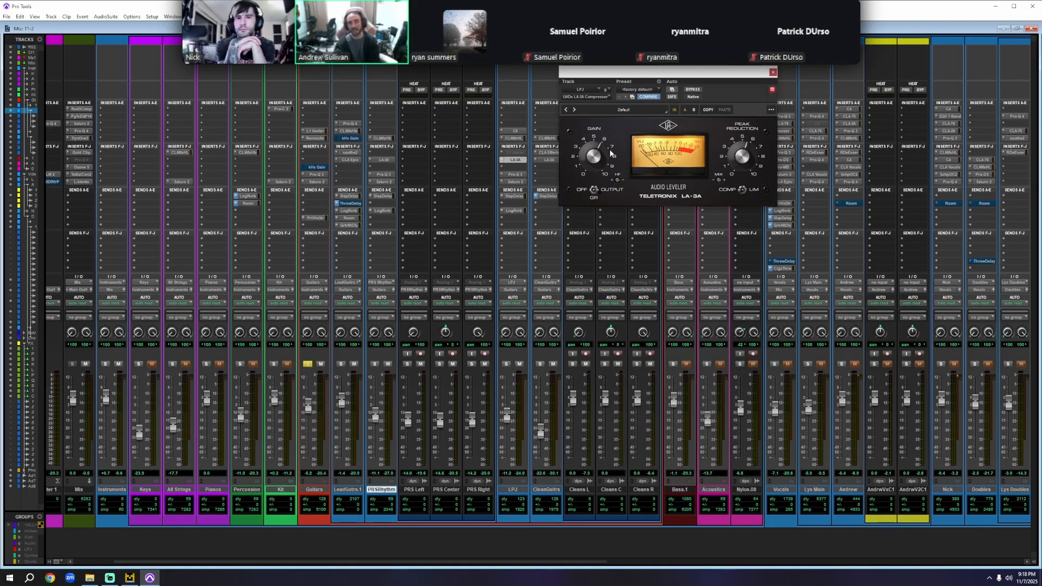
pyautogui.click(517, 176)
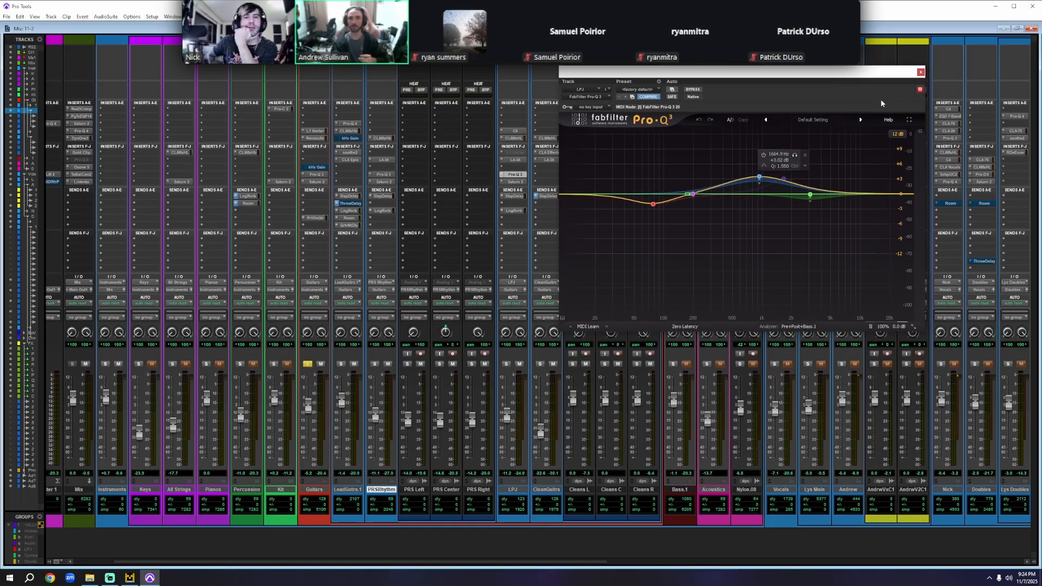
pyautogui.click(920, 71)
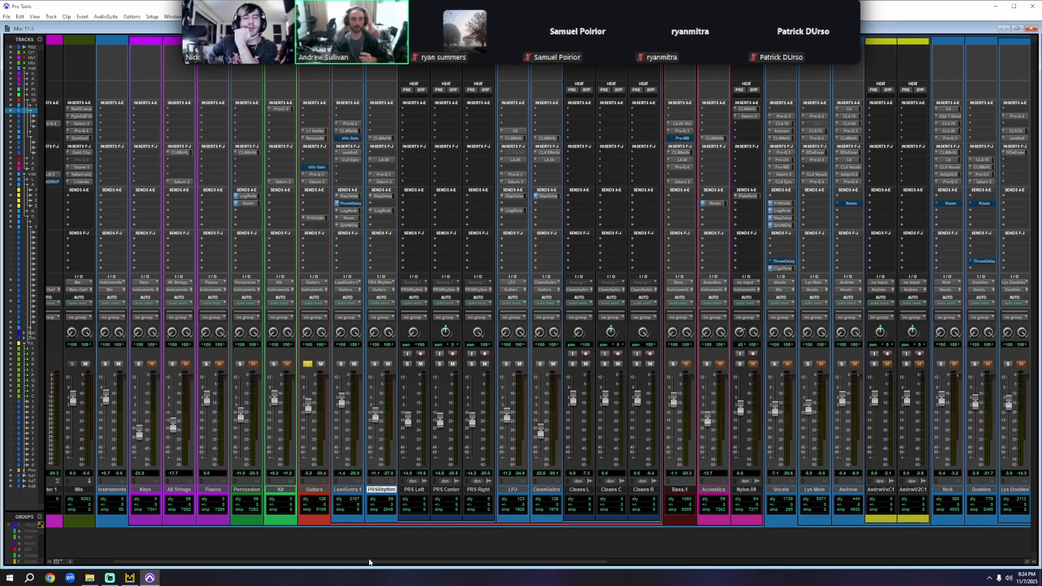